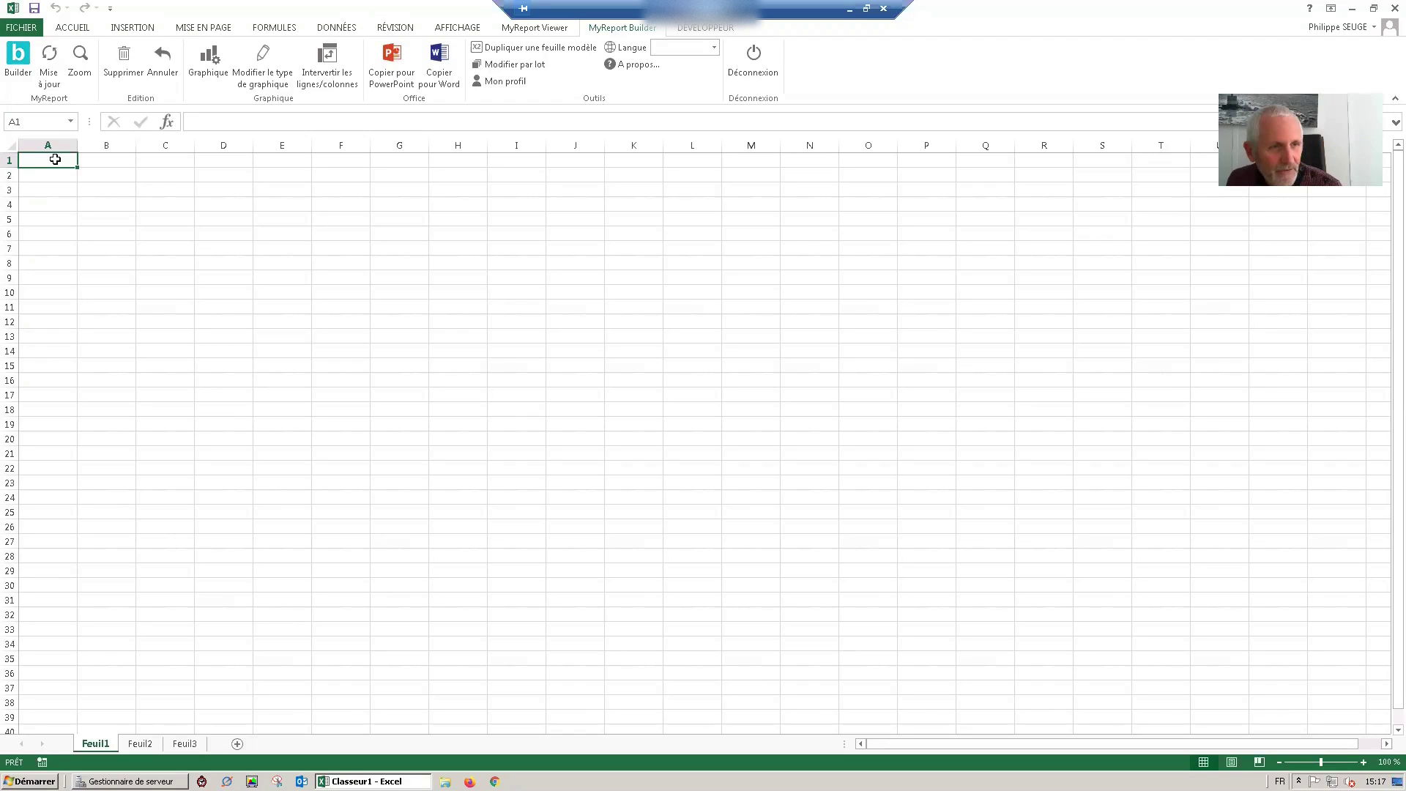
left_click(41, 201)
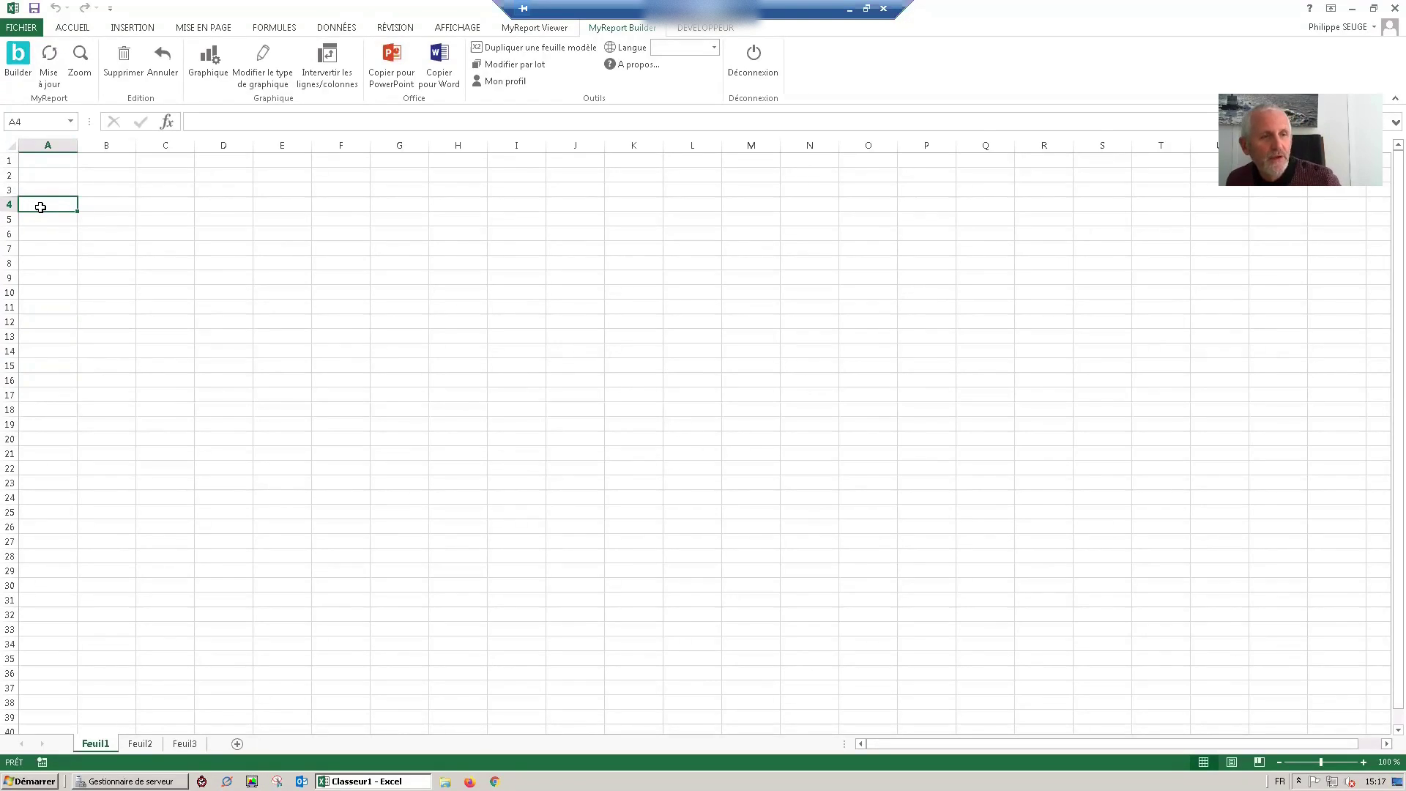
left_click(25, 70)
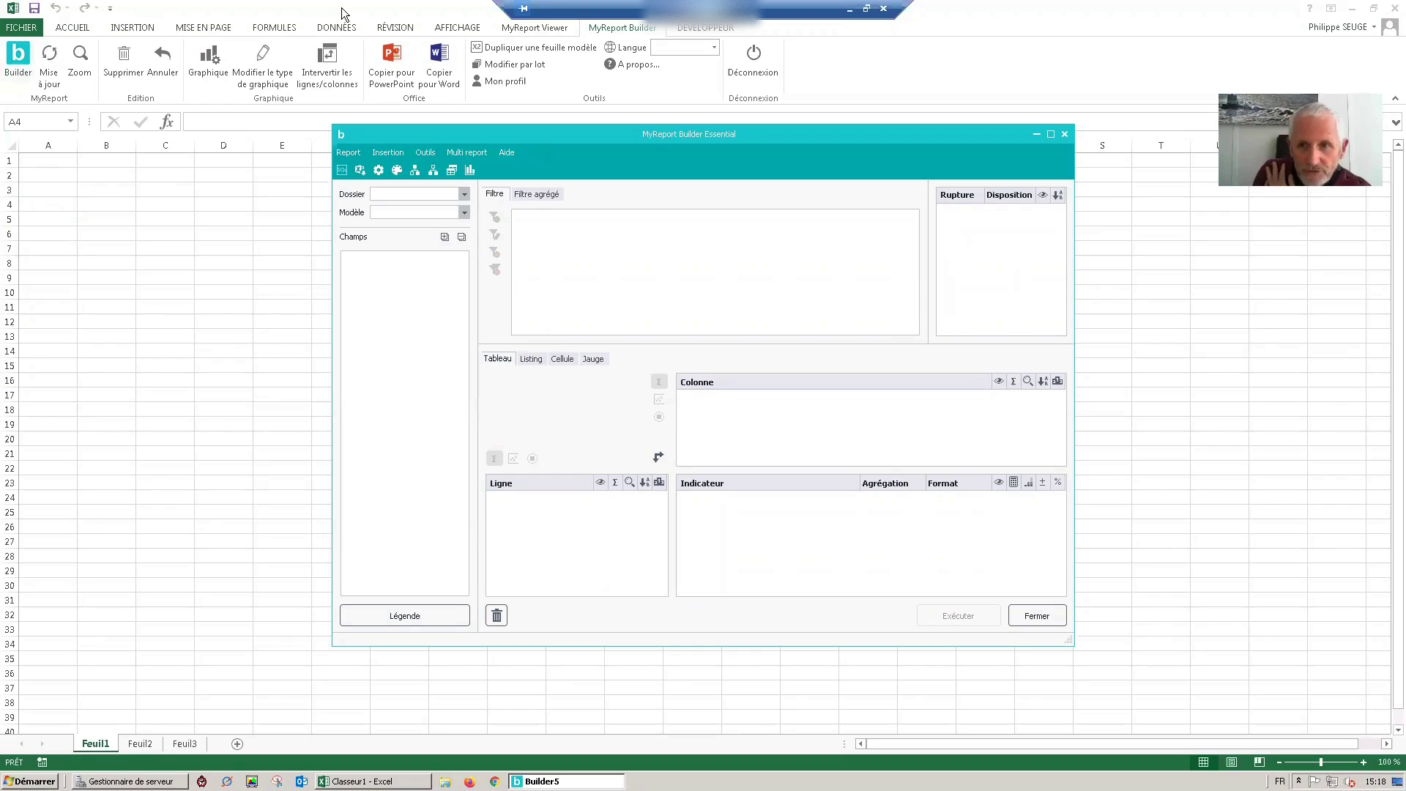
left_click(1064, 134)
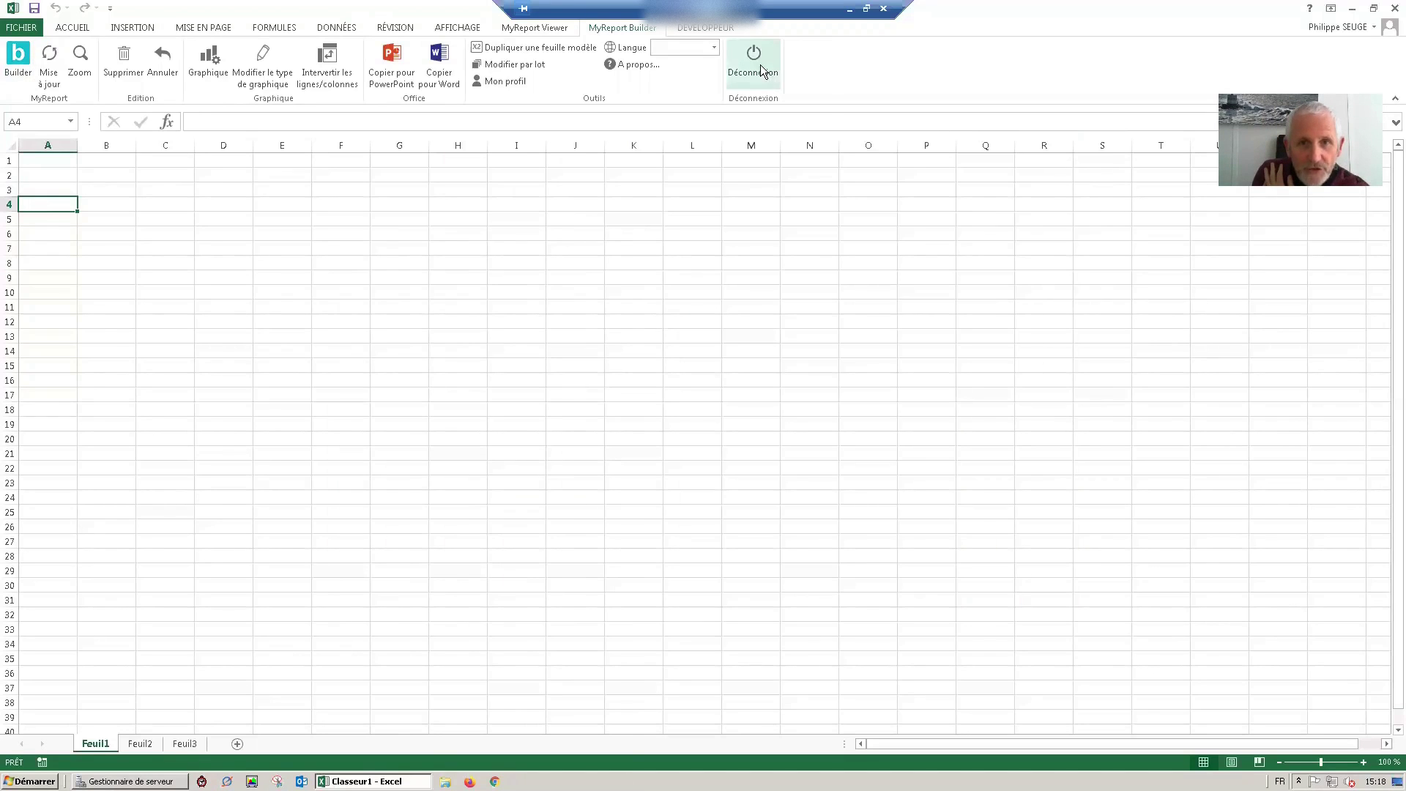
Open MyReport Builder, display the login options and connect with the preset Admin login
left_click(18, 62)
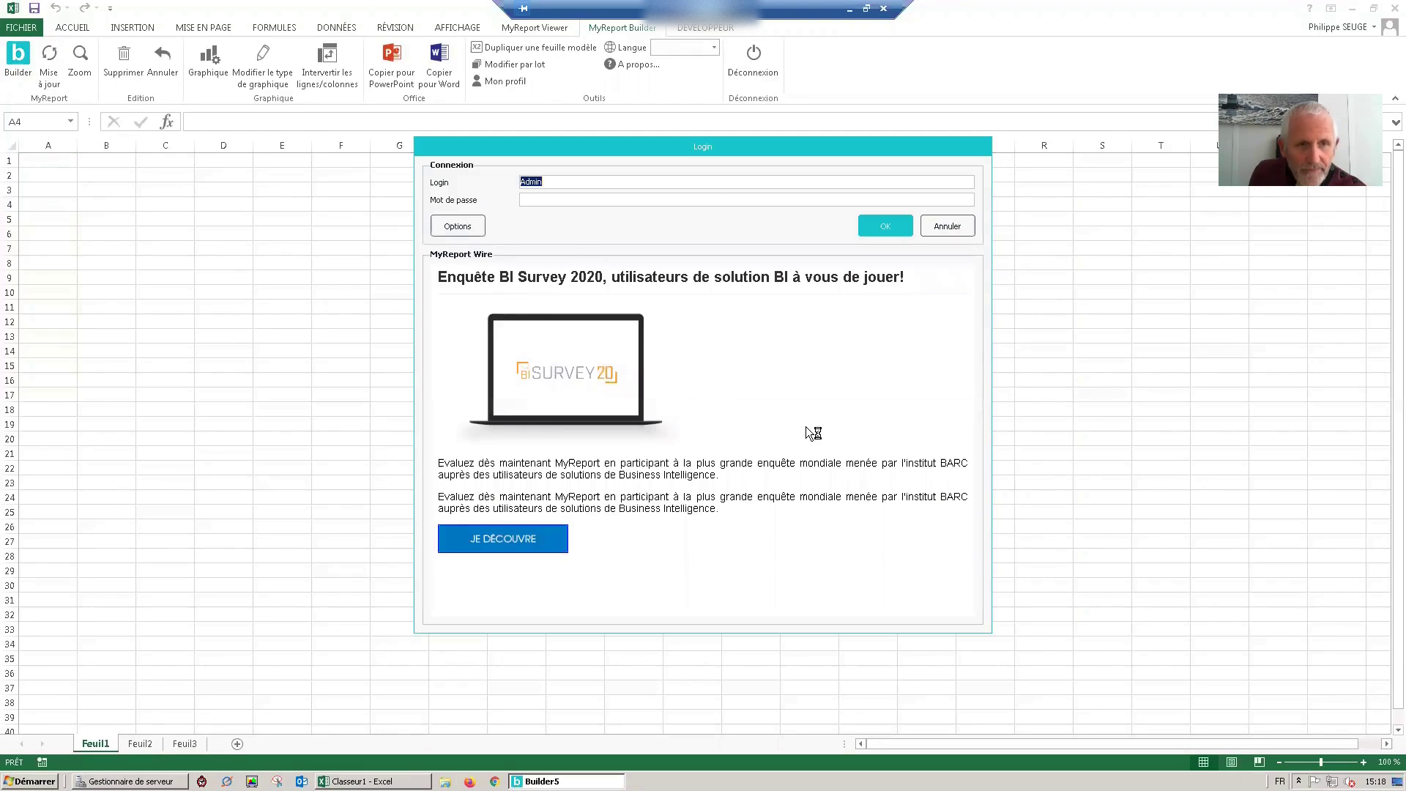
left_click(463, 226)
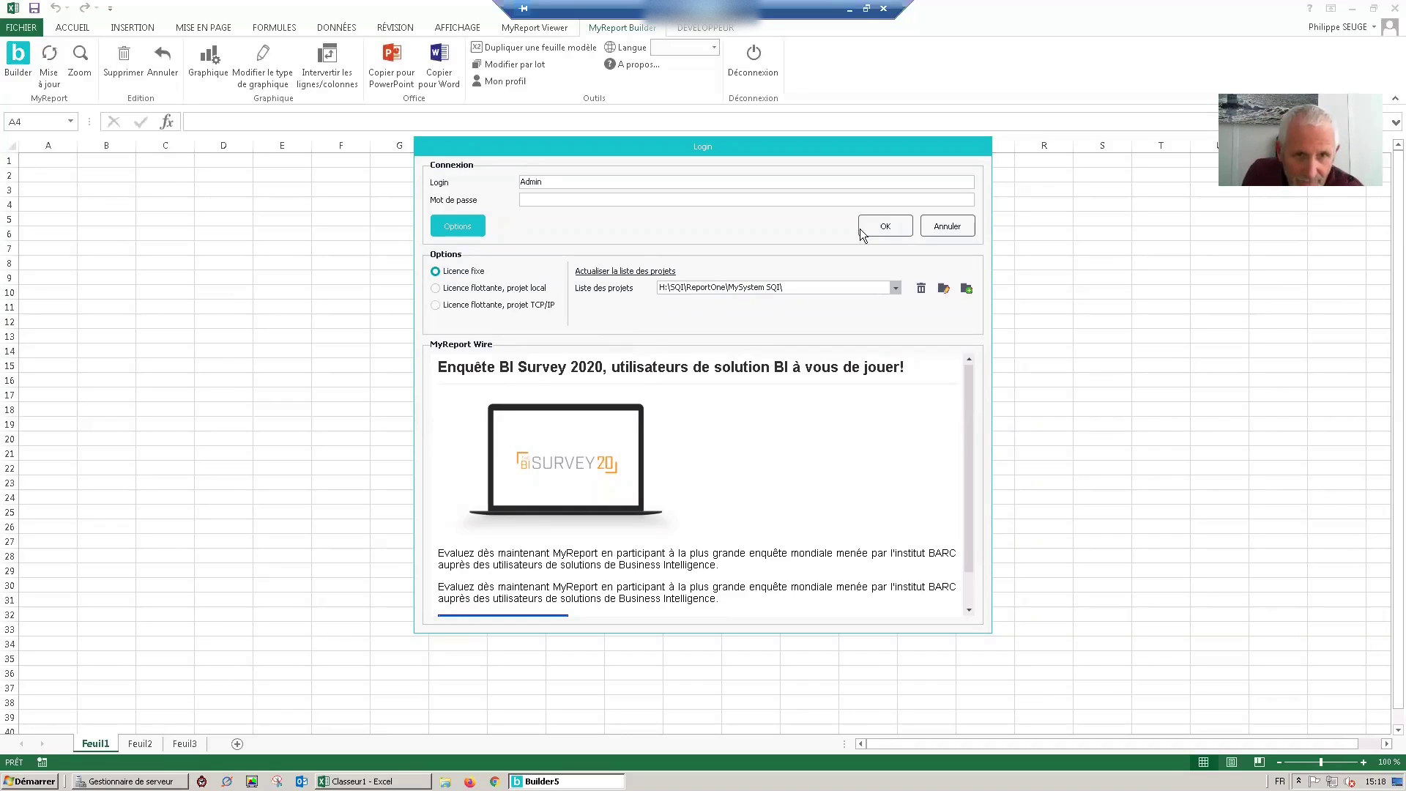
left_click(890, 224)
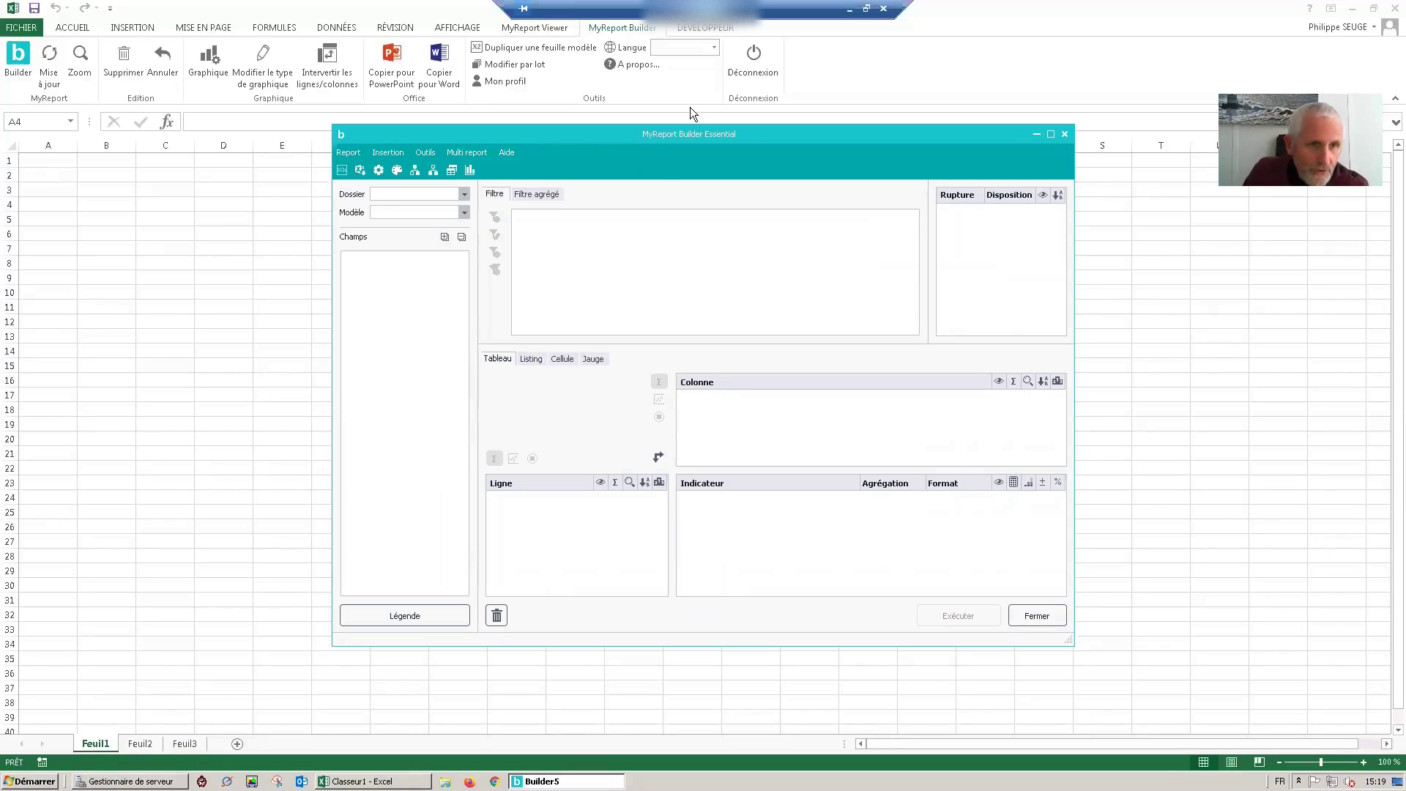
Choose P_Prisme Mouvements as the report's folder (Dossier)
left_click(464, 194)
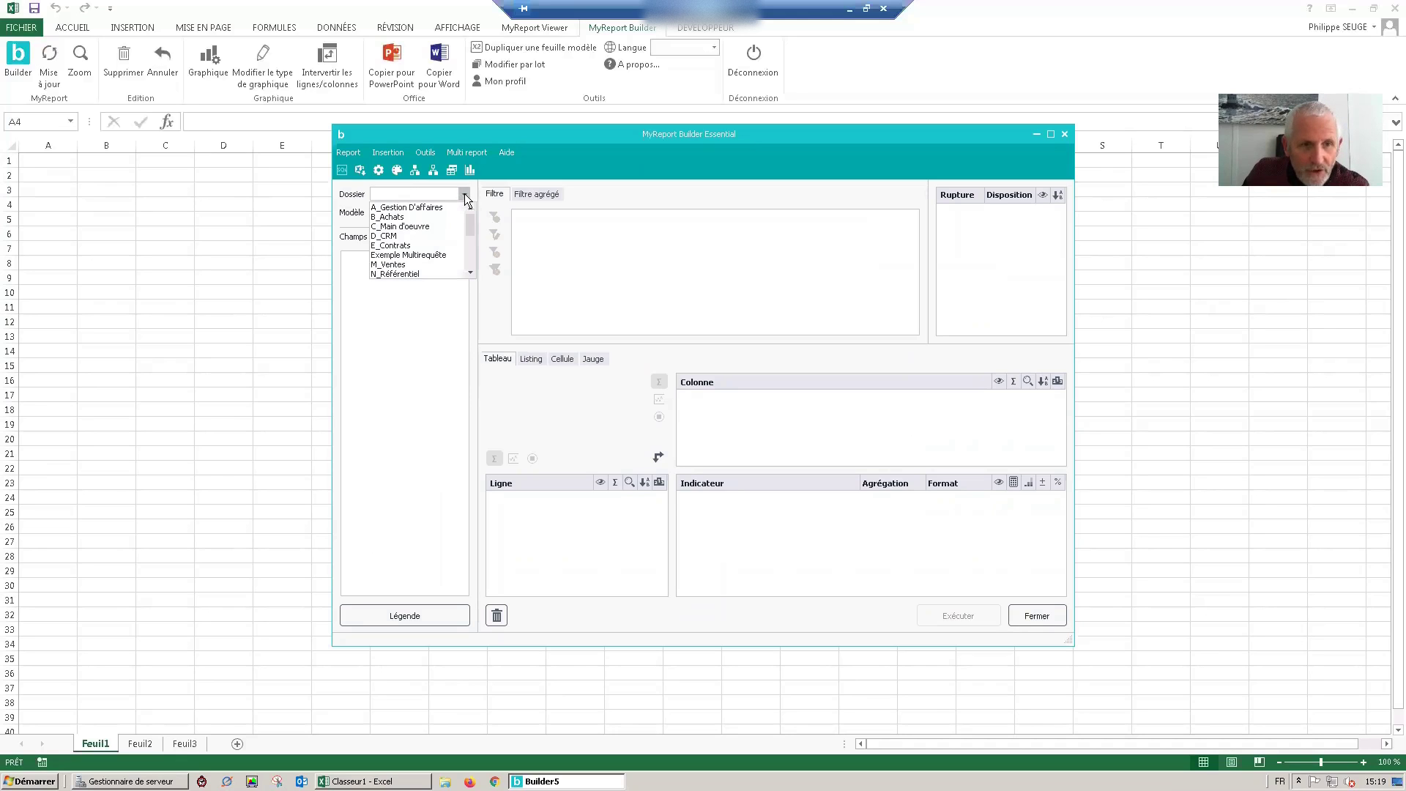
scroll(440, 256, "down", 1)
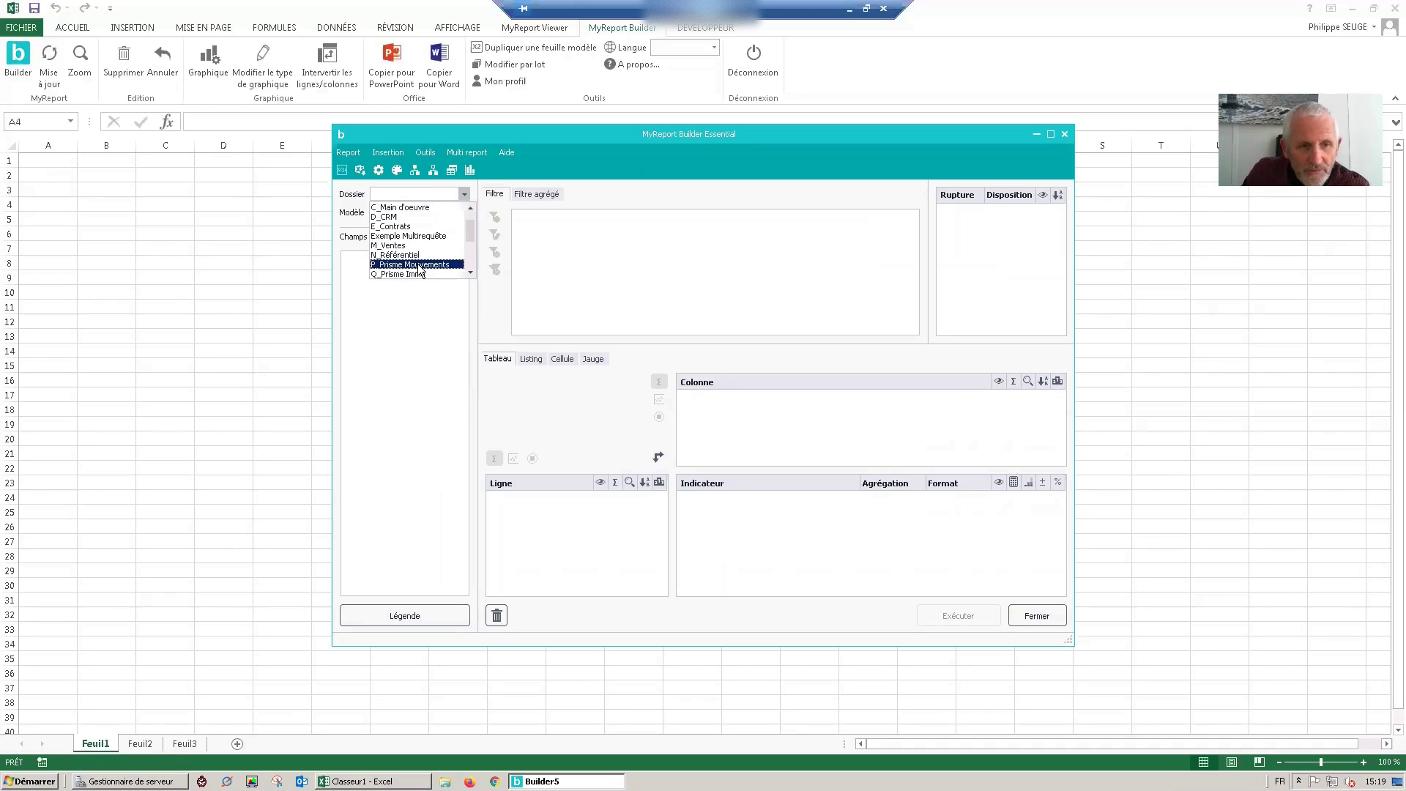
left_click(420, 267)
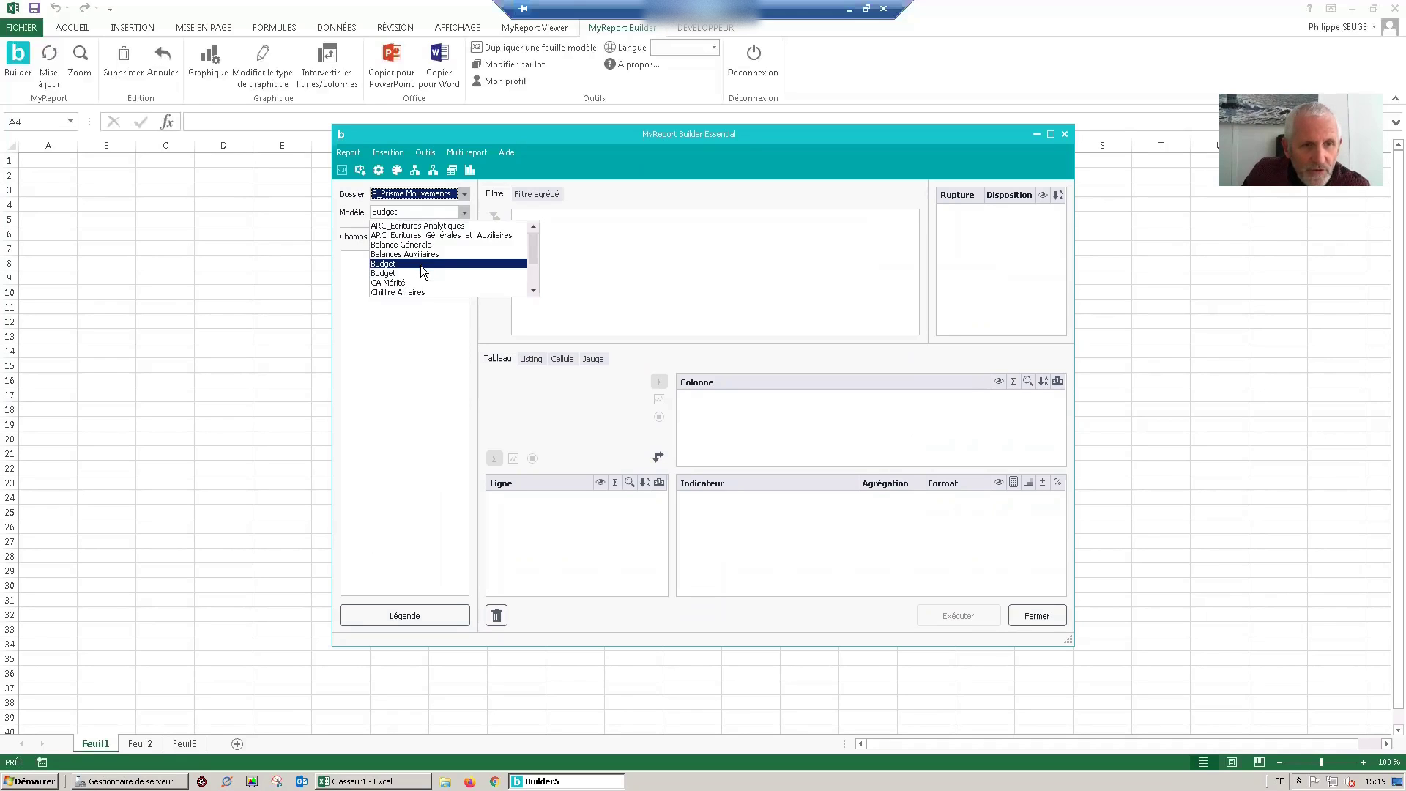
Choose Balances Auxiliaires as the report's model and expand its list of fields
left_click_drag(530, 249, 524, 275)
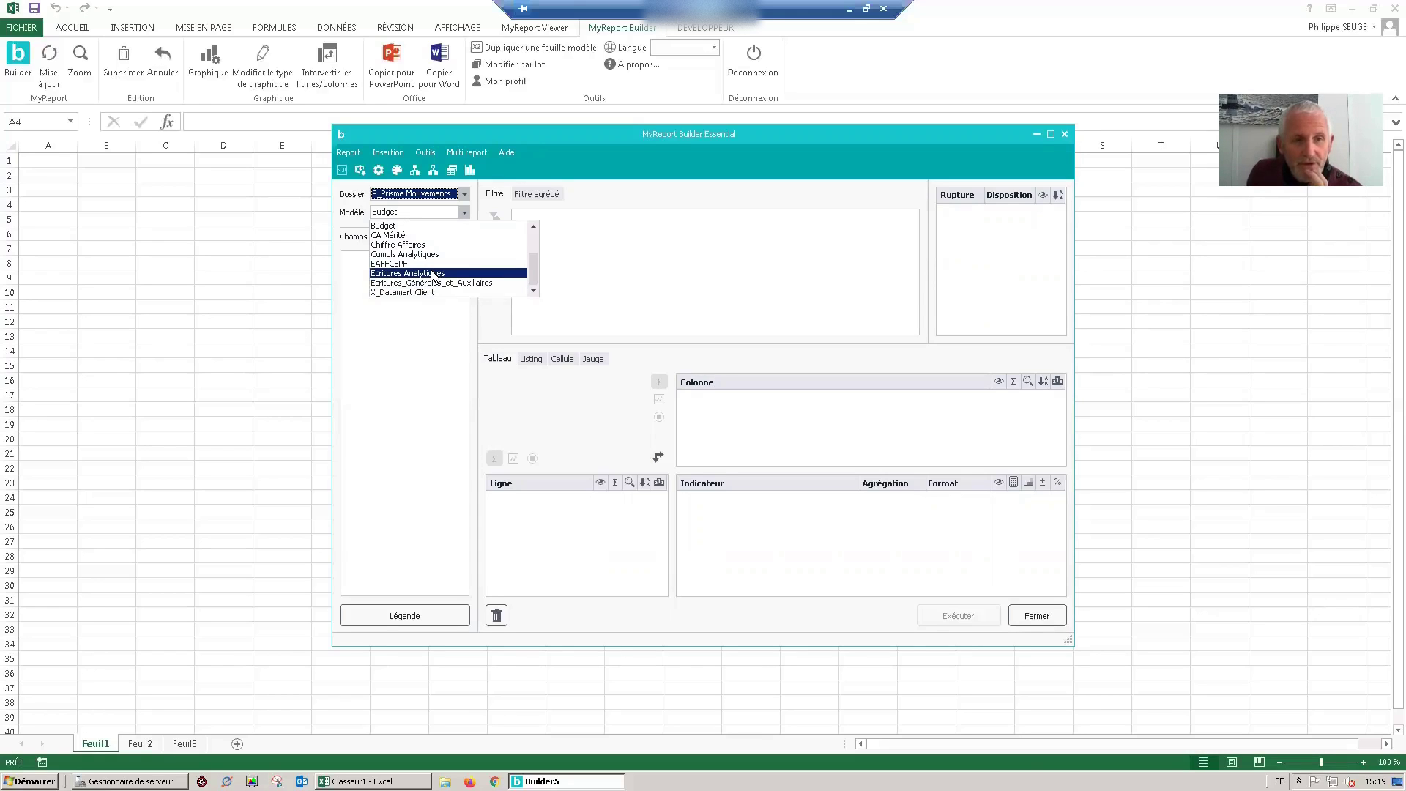
scroll(536, 228, "up", 2)
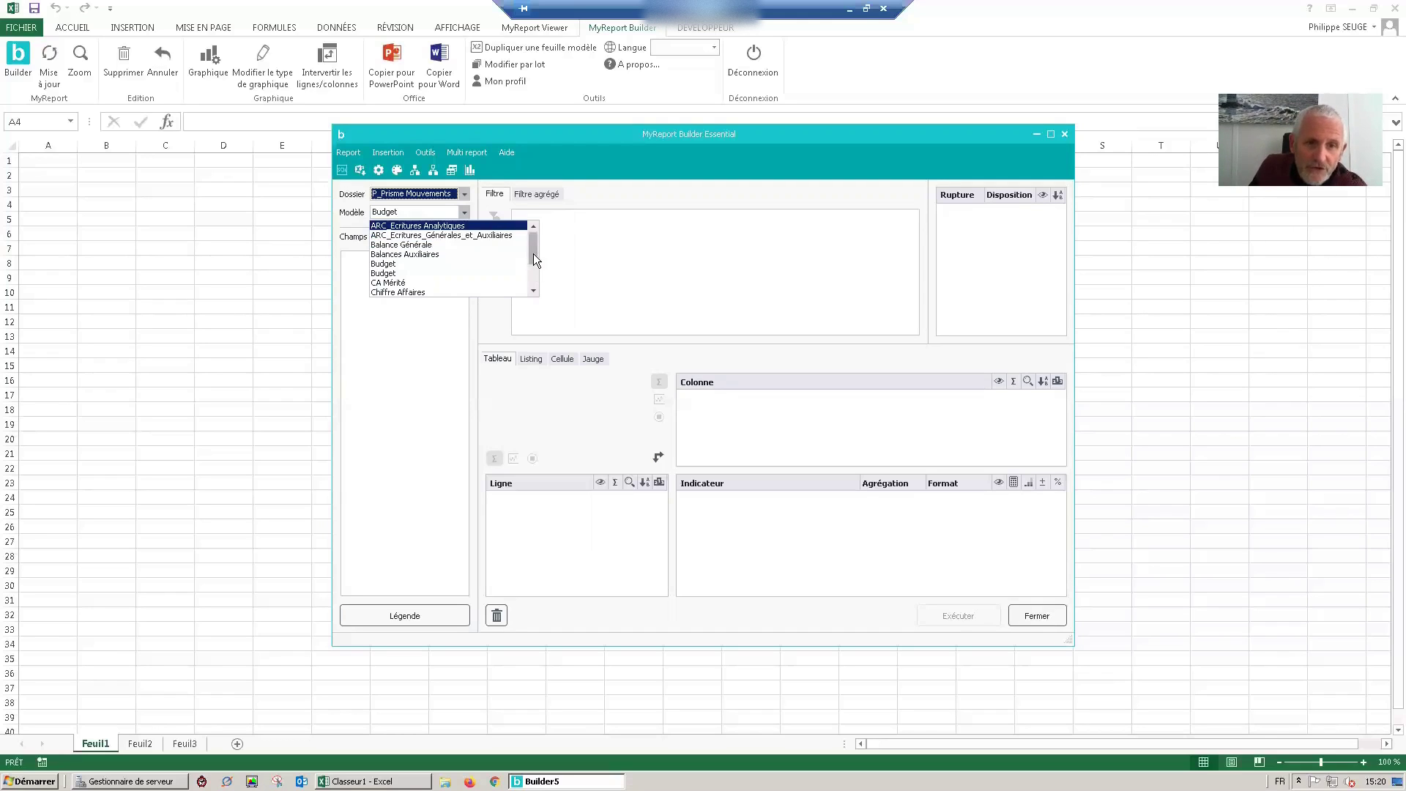
left_click_drag(533, 253, 525, 288)
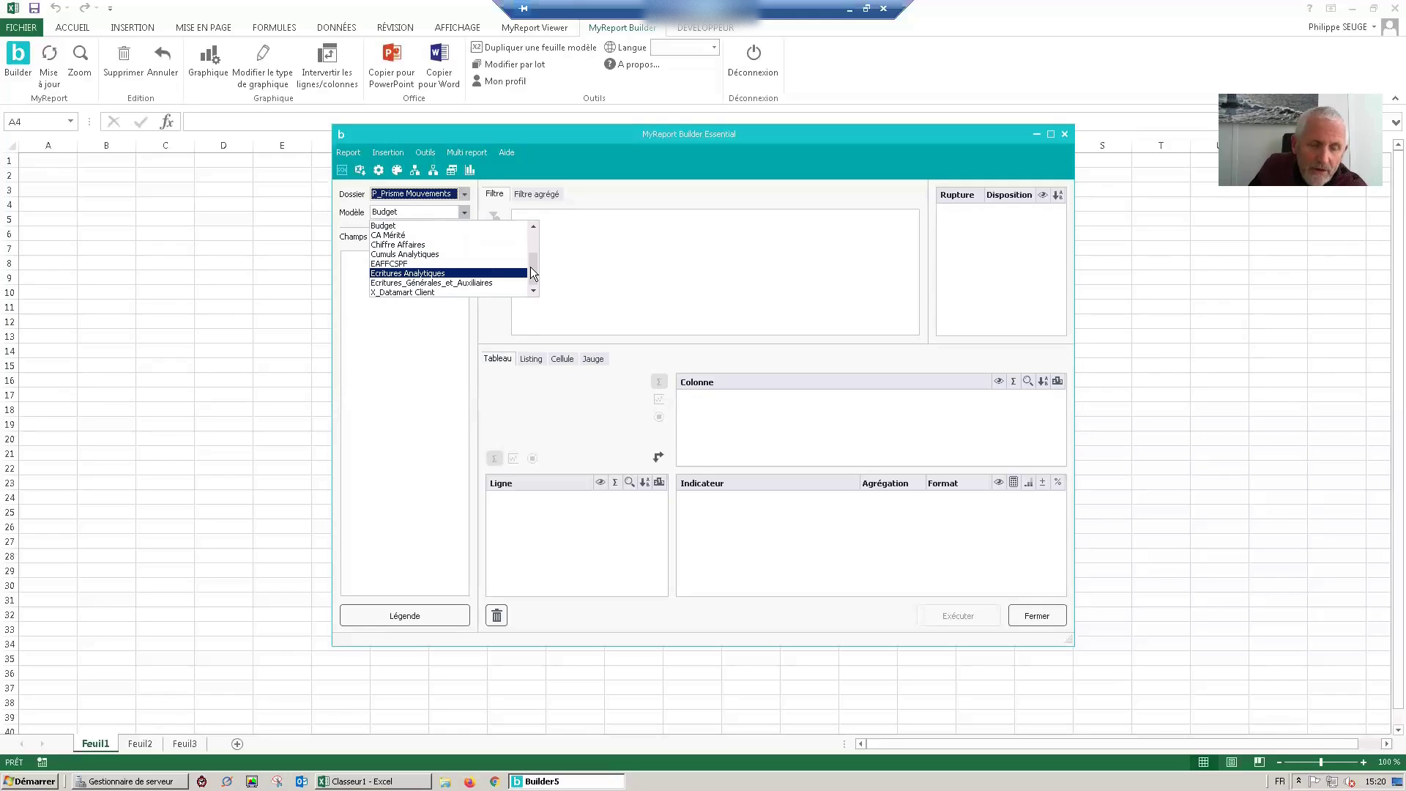
left_click_drag(530, 265, 535, 244)
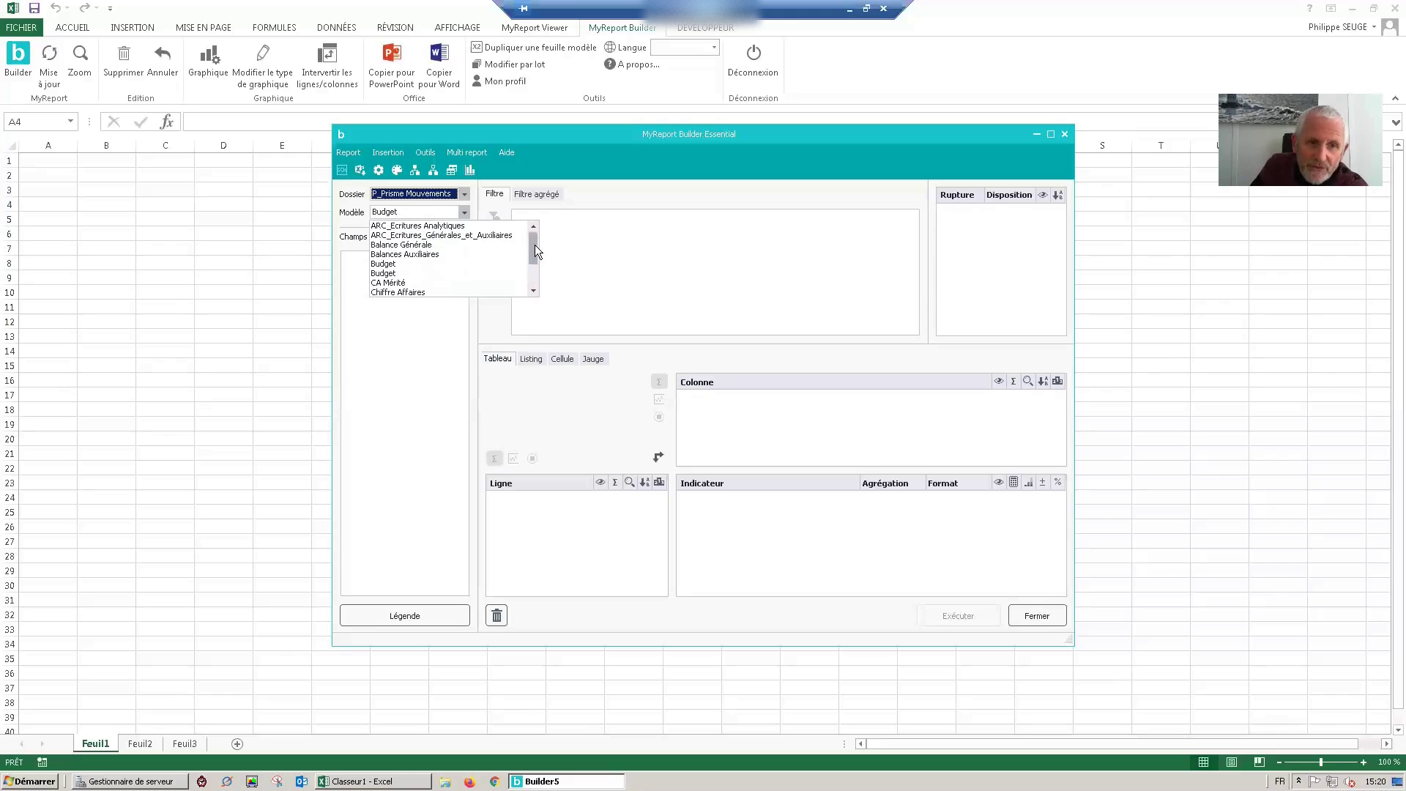
left_click(437, 254)
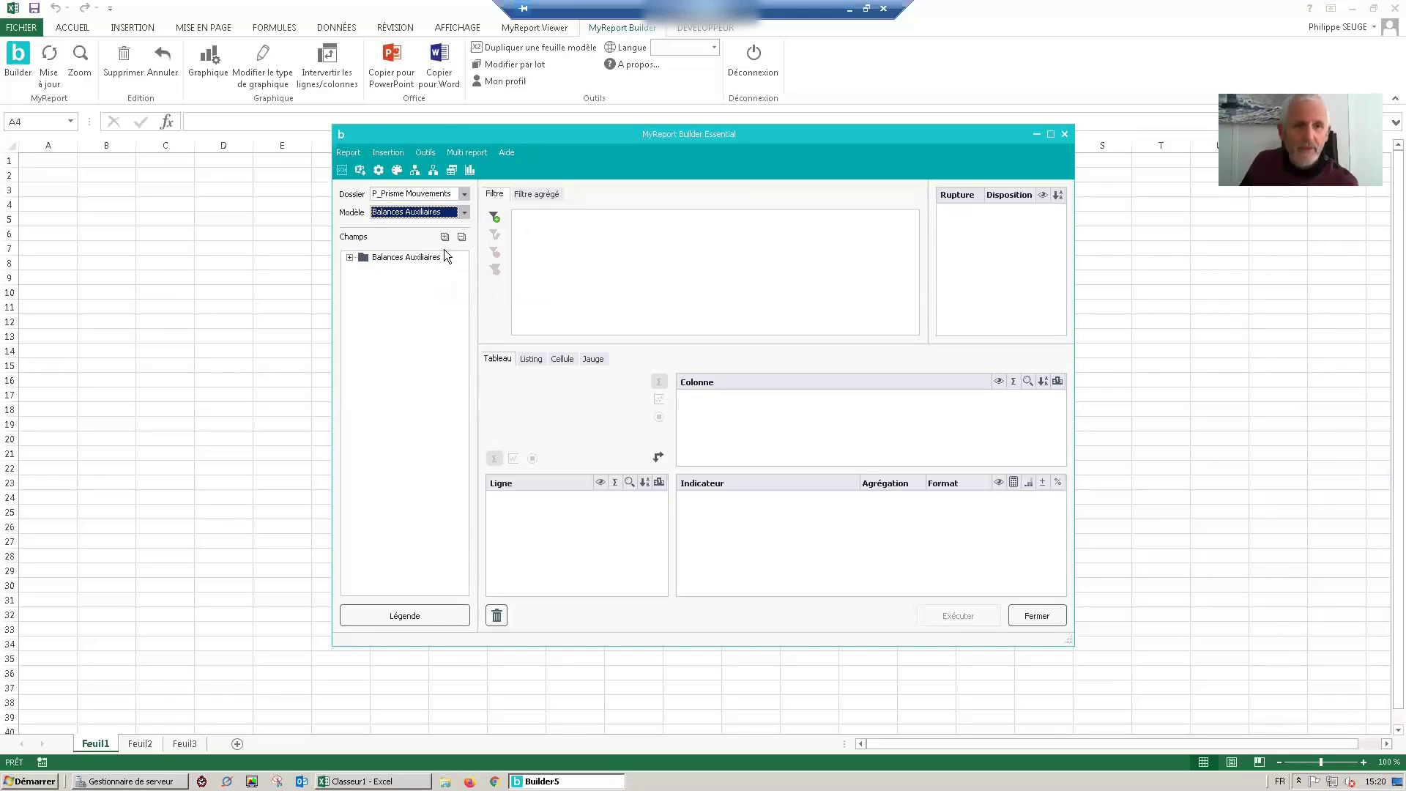
left_click(350, 257)
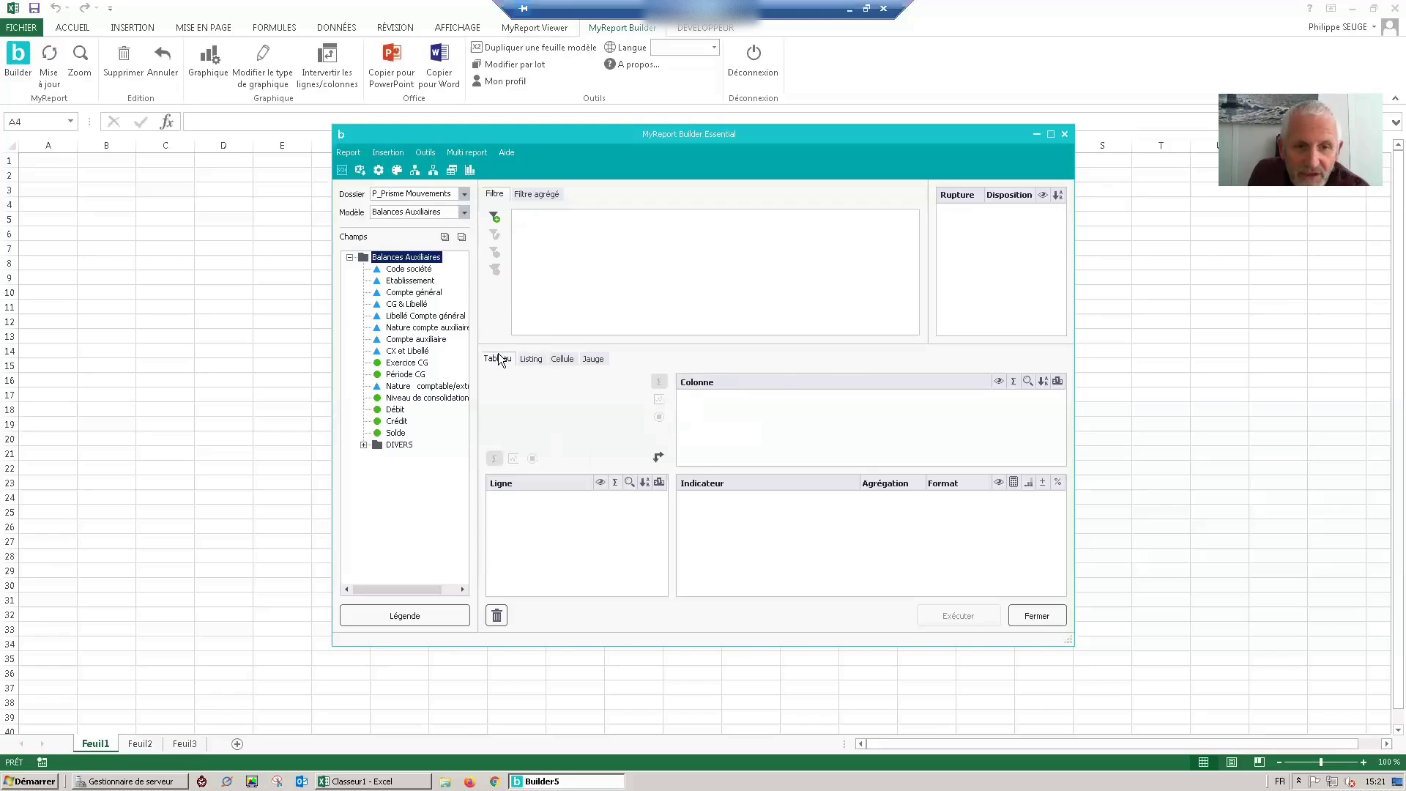
Look at the Listing, Cellule and Jauge report layouts, and return to the Tableau layout
left_click(531, 359)
left_click(562, 359)
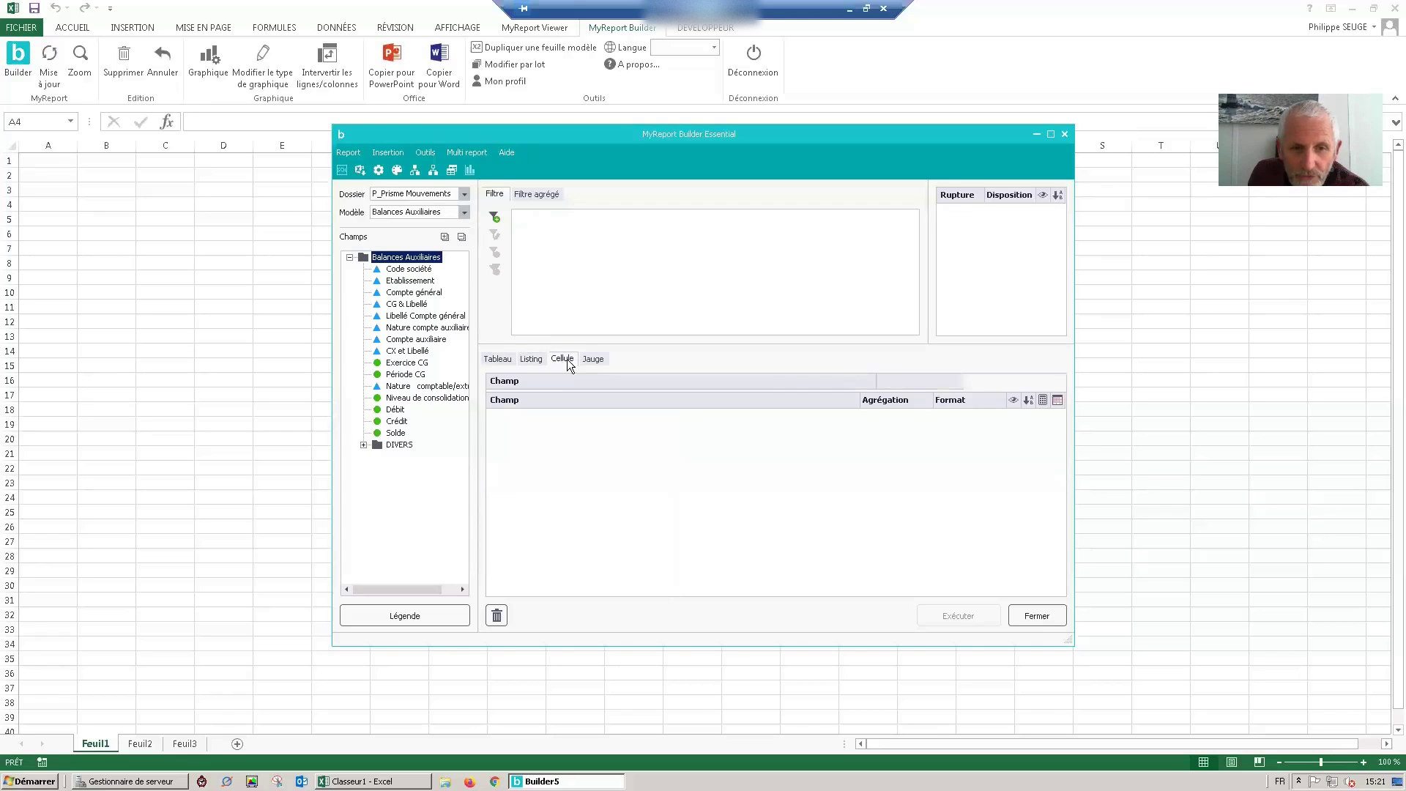
left_click(593, 359)
left_click(498, 359)
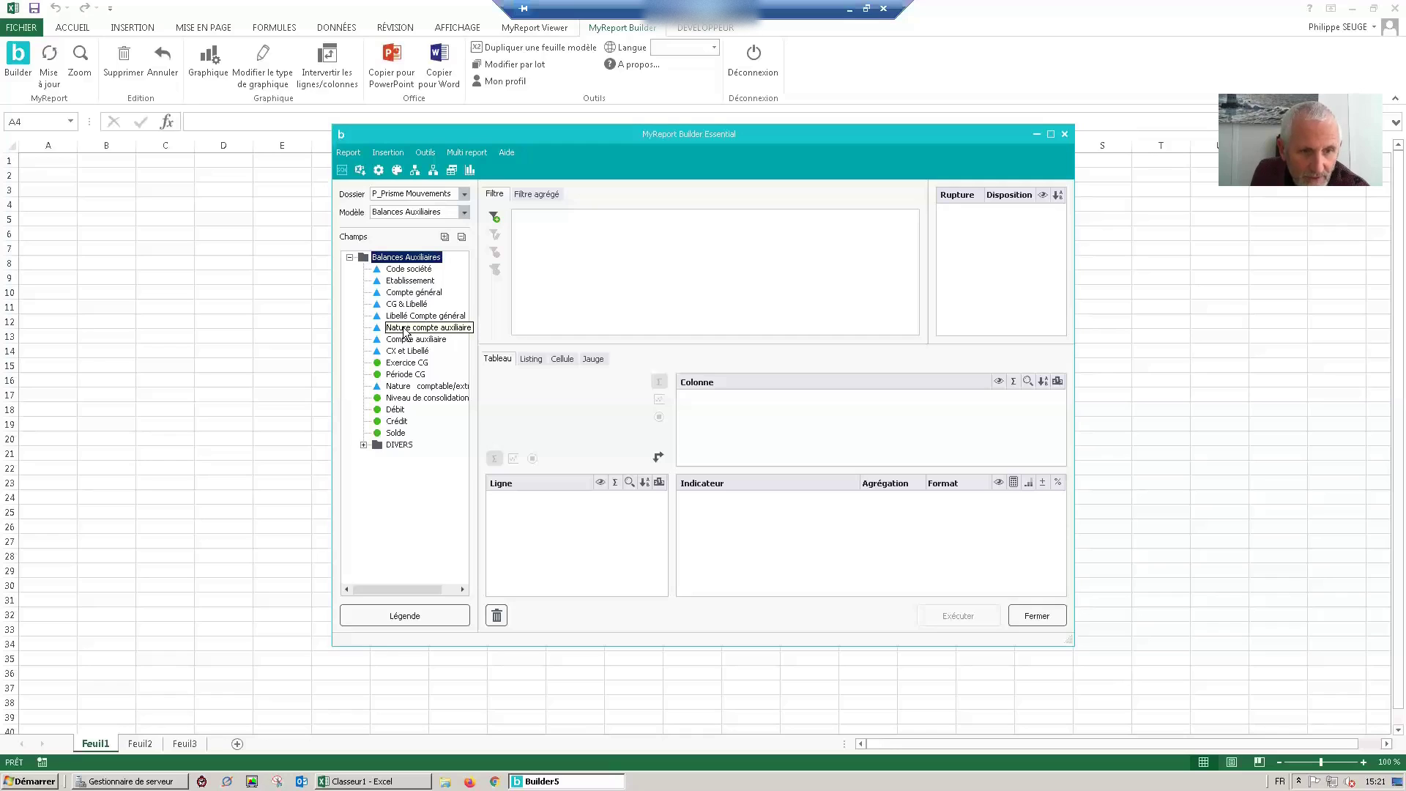
Add a report filter on Nature compte auxiliaire with the operator Egal à and the value C
left_click_drag(404, 332, 563, 252)
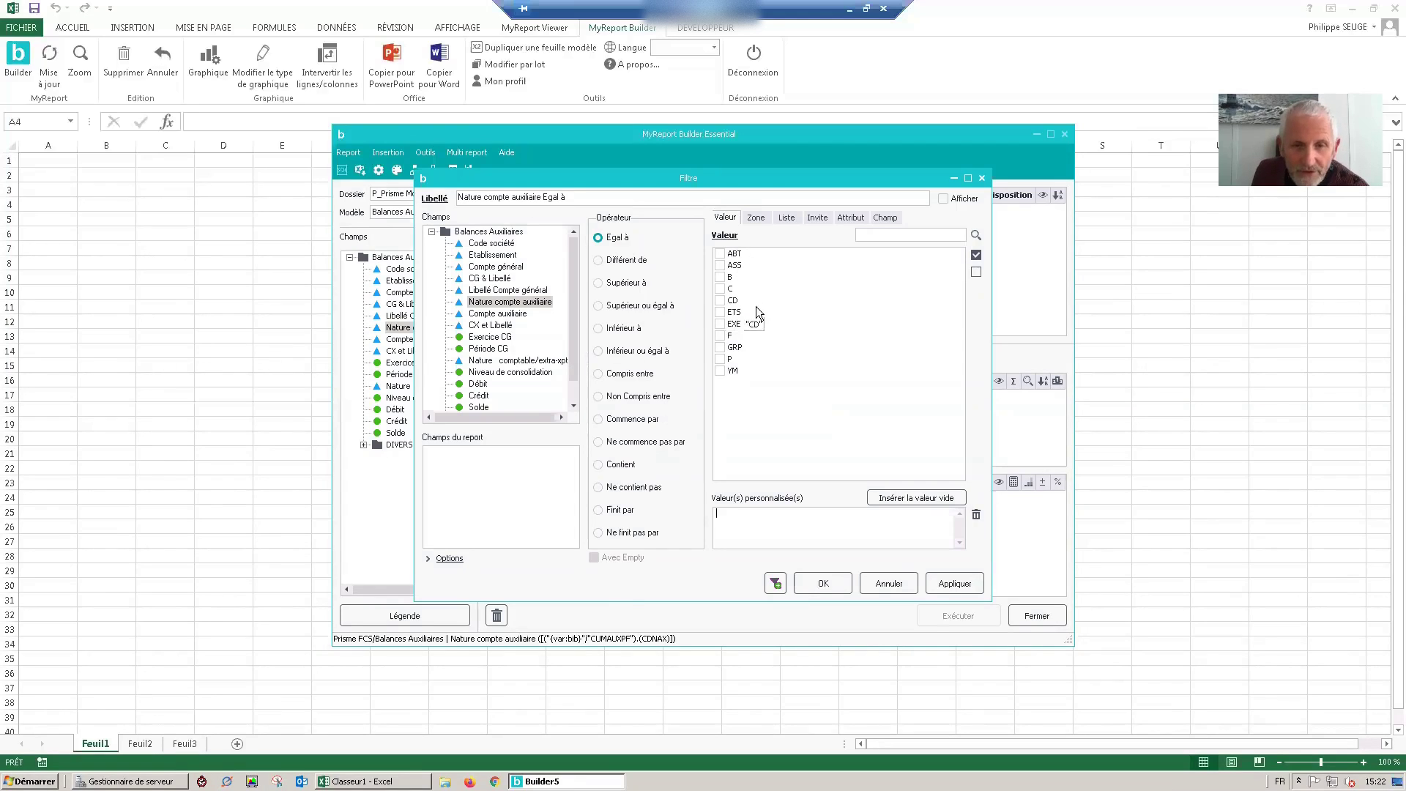
left_click(720, 289)
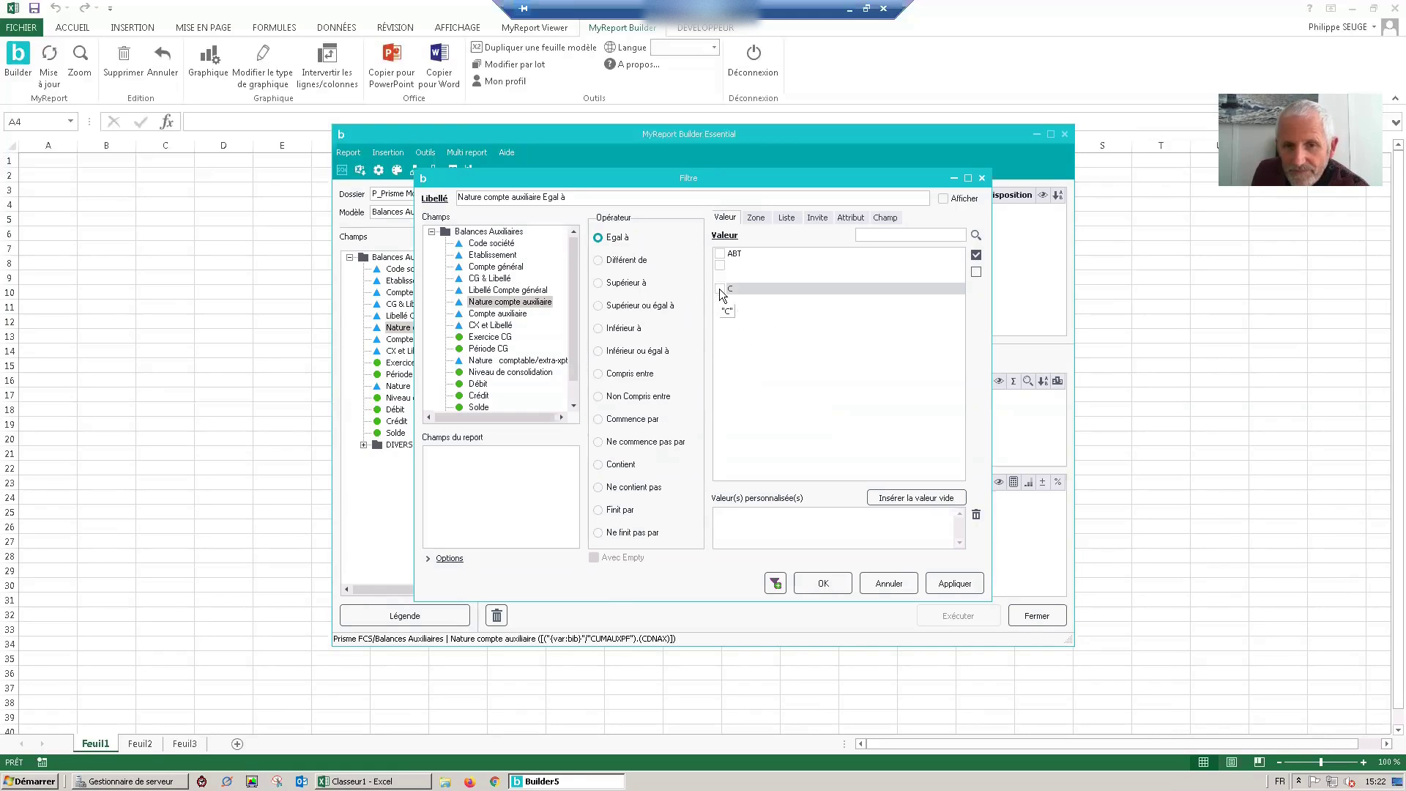
left_click(825, 582)
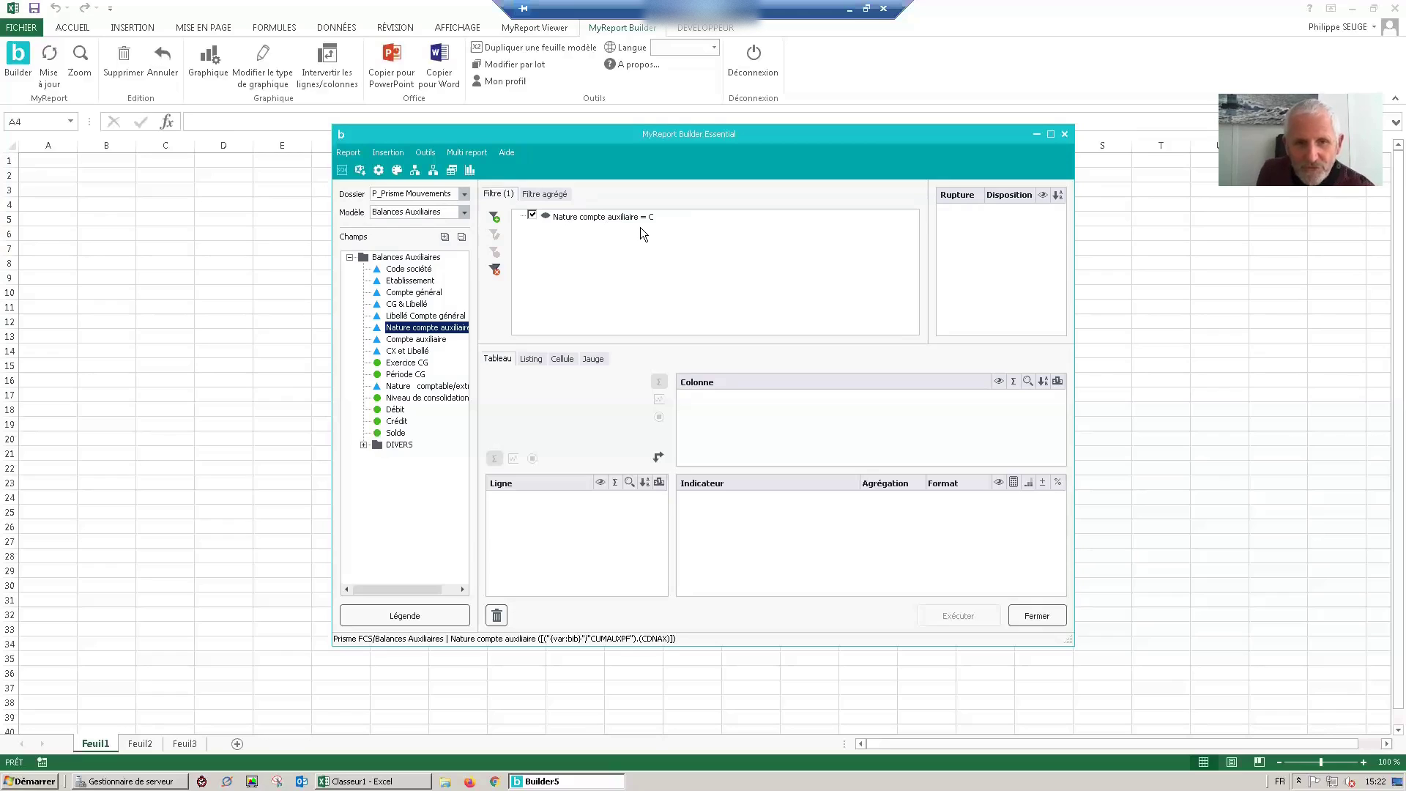
Enter the label Nature in cell A1 of the Feuil1 worksheet
left_click(48, 162)
left_click(48, 163)
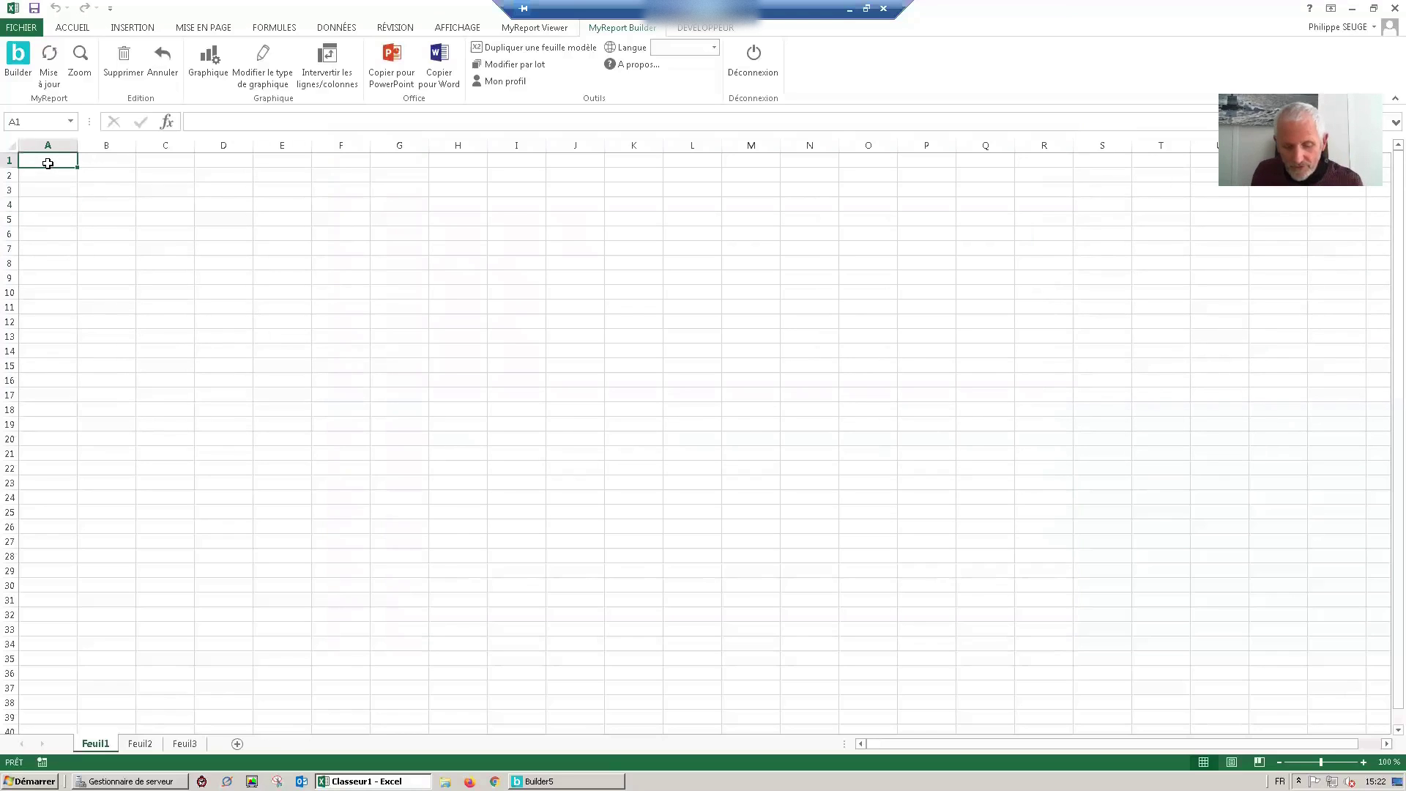
type("Nati")
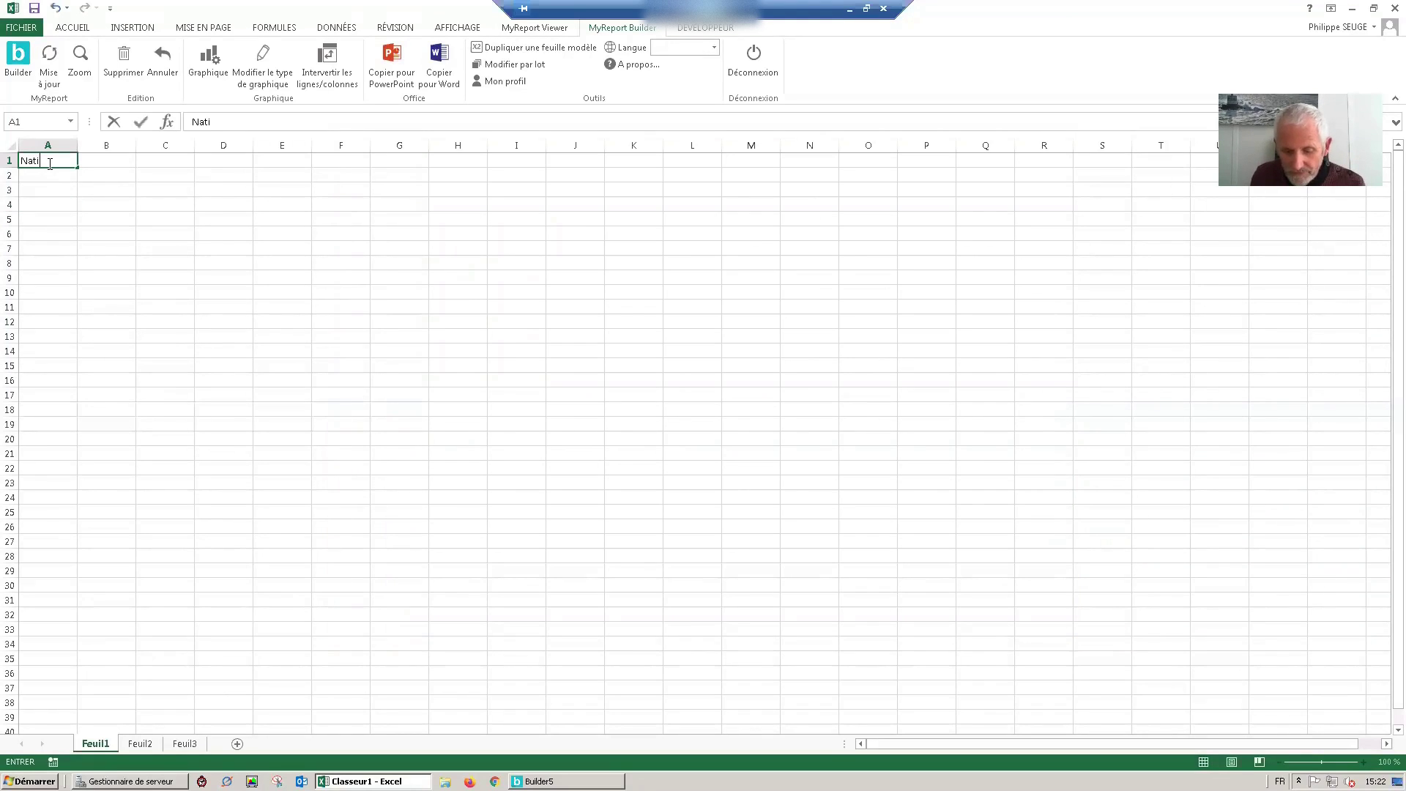
key("BackSpace")
type("ure")
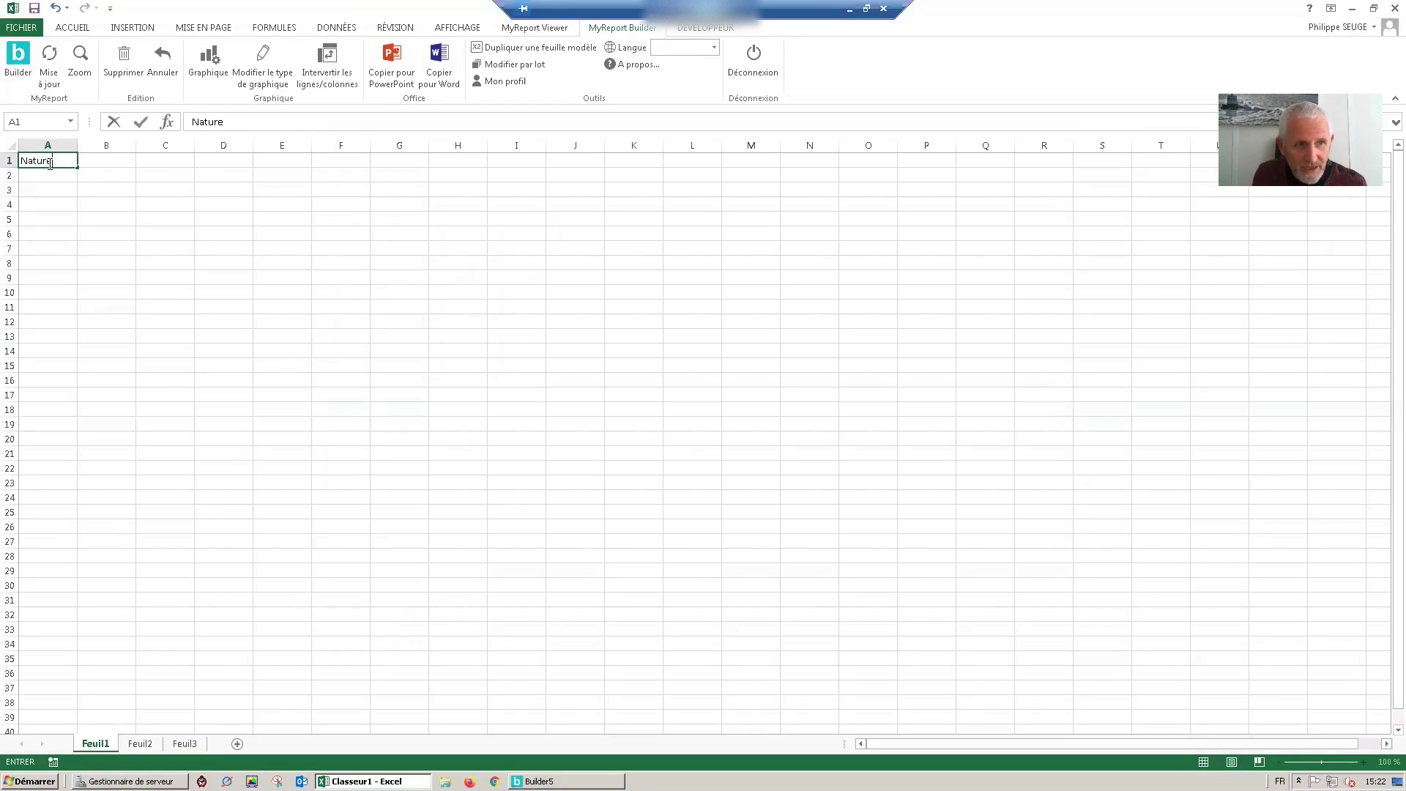
key("Tab")
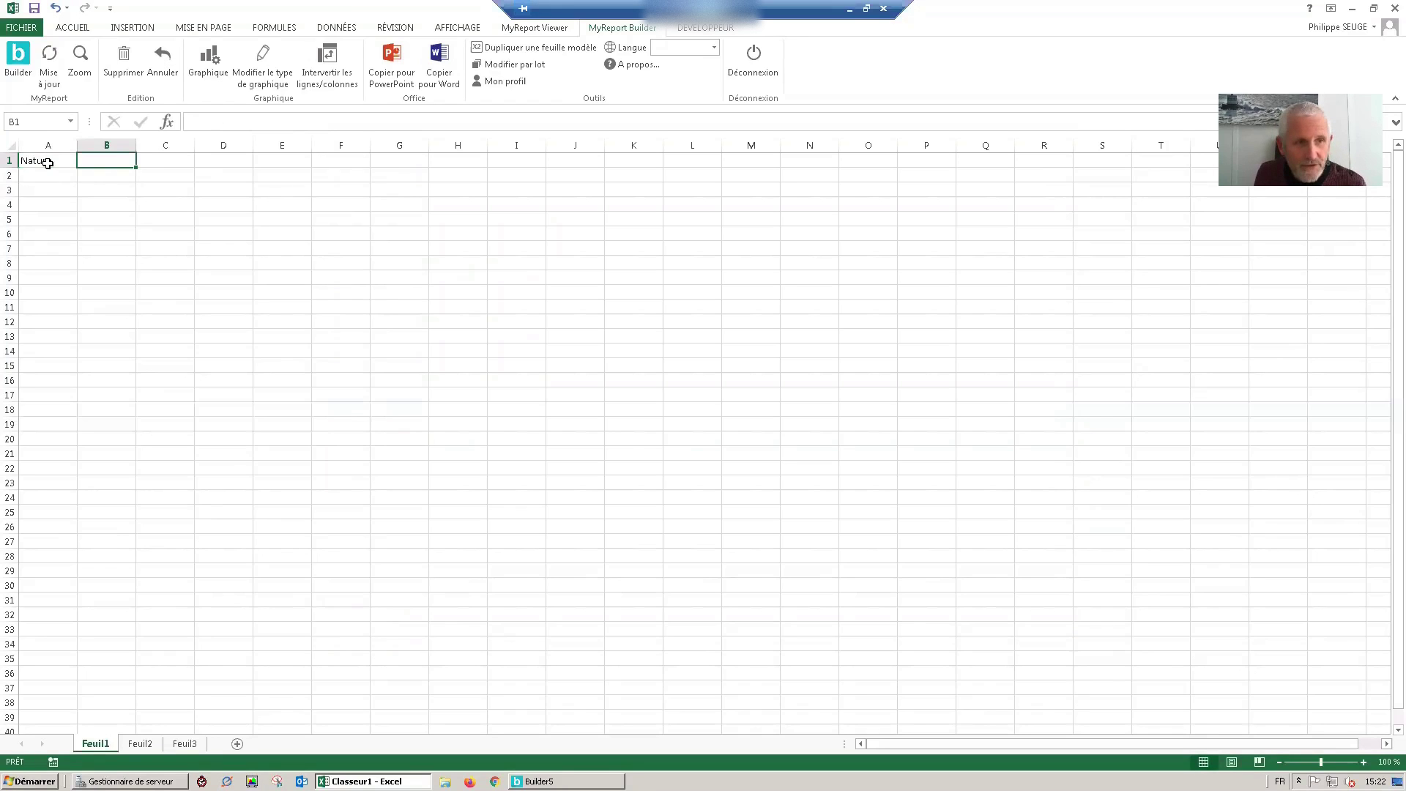
Take the remote session out of full screen and name cell B1 NATURE
key("ctrl+alt+Break")
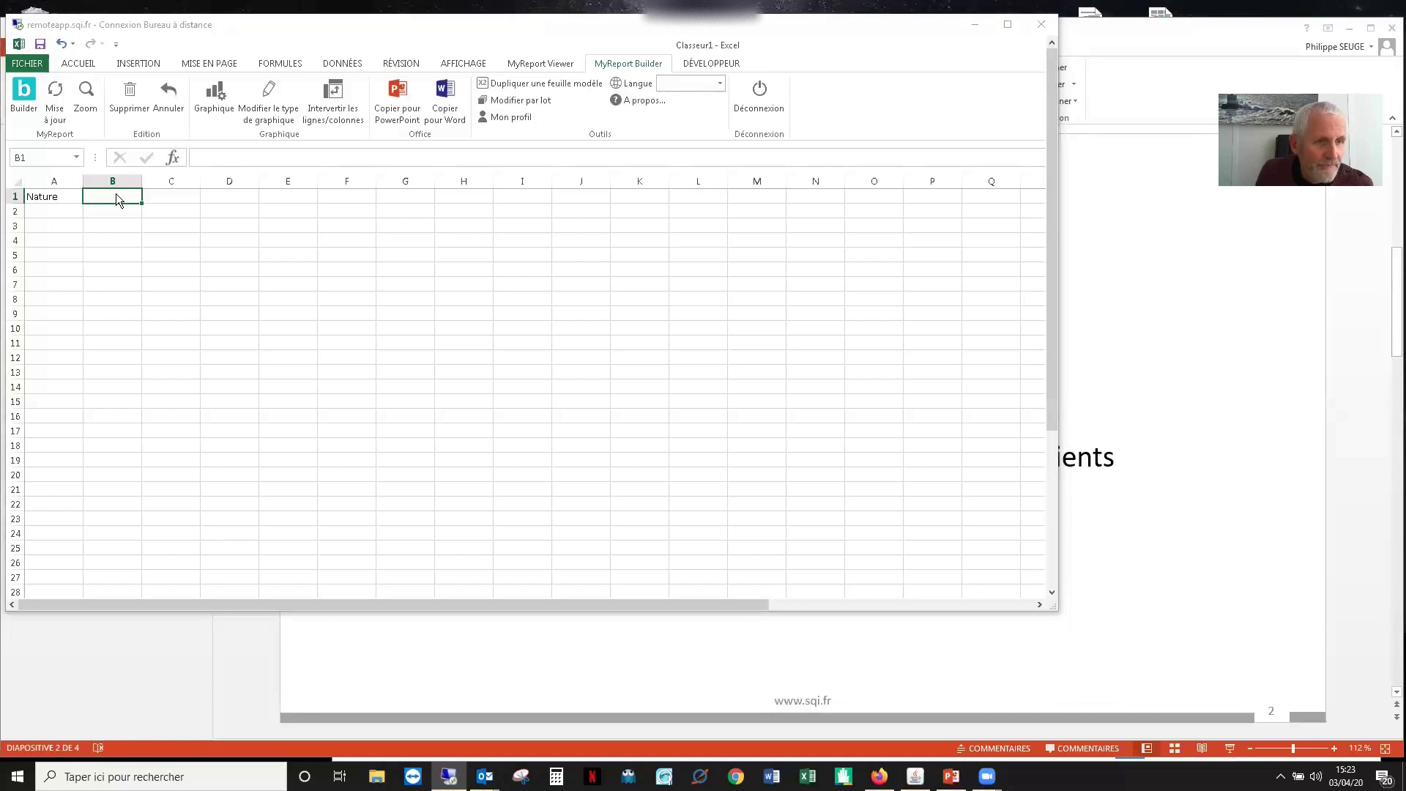
left_click(115, 198)
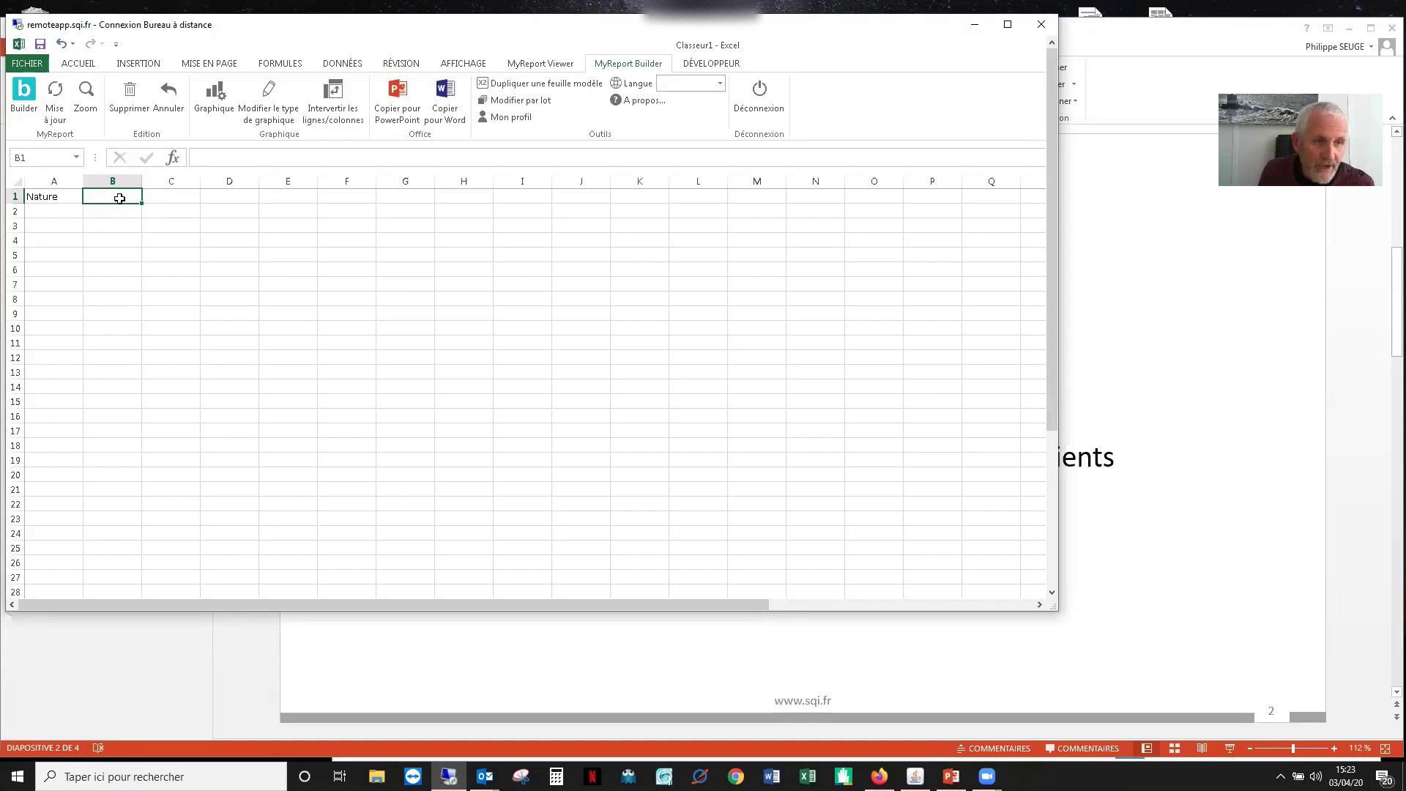
left_click(31, 159)
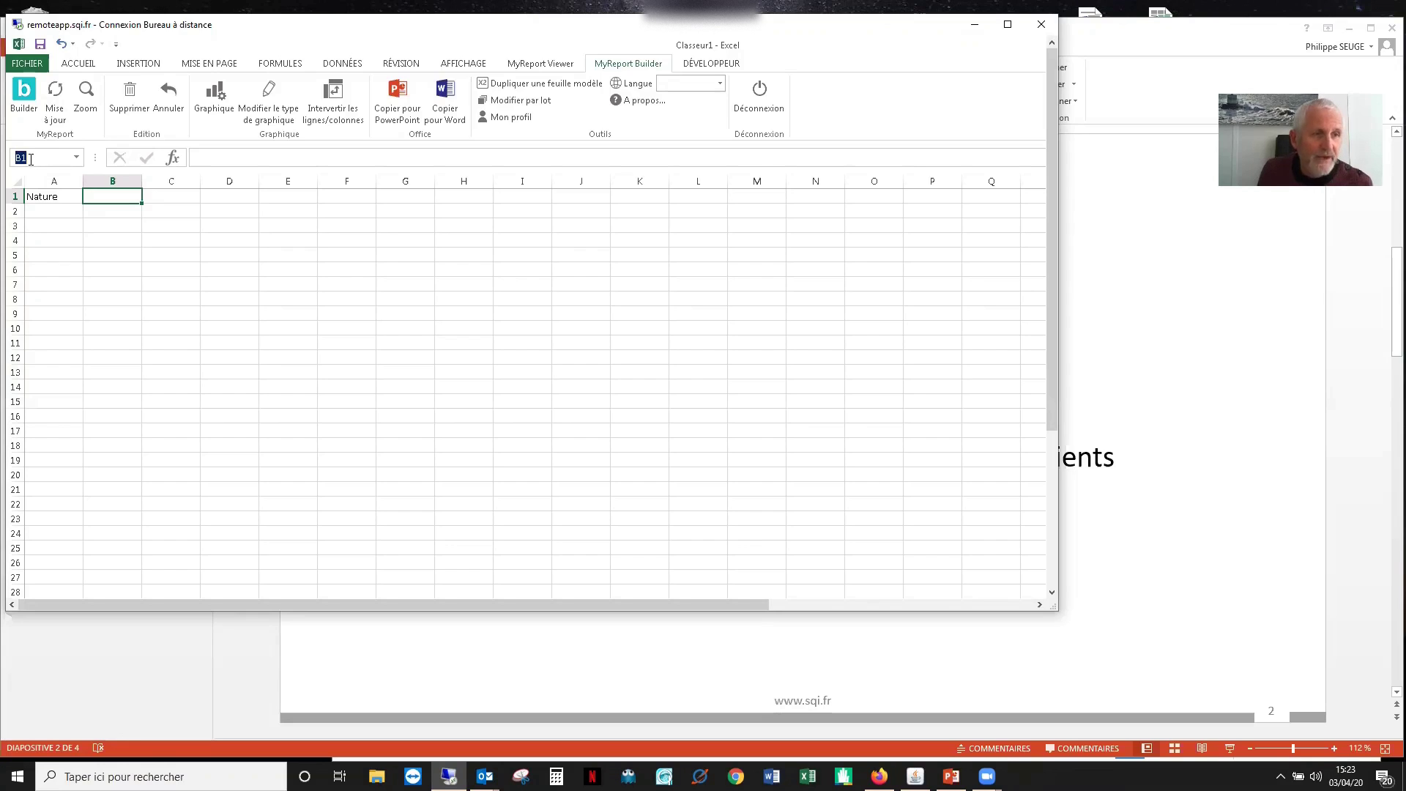
type("NA")
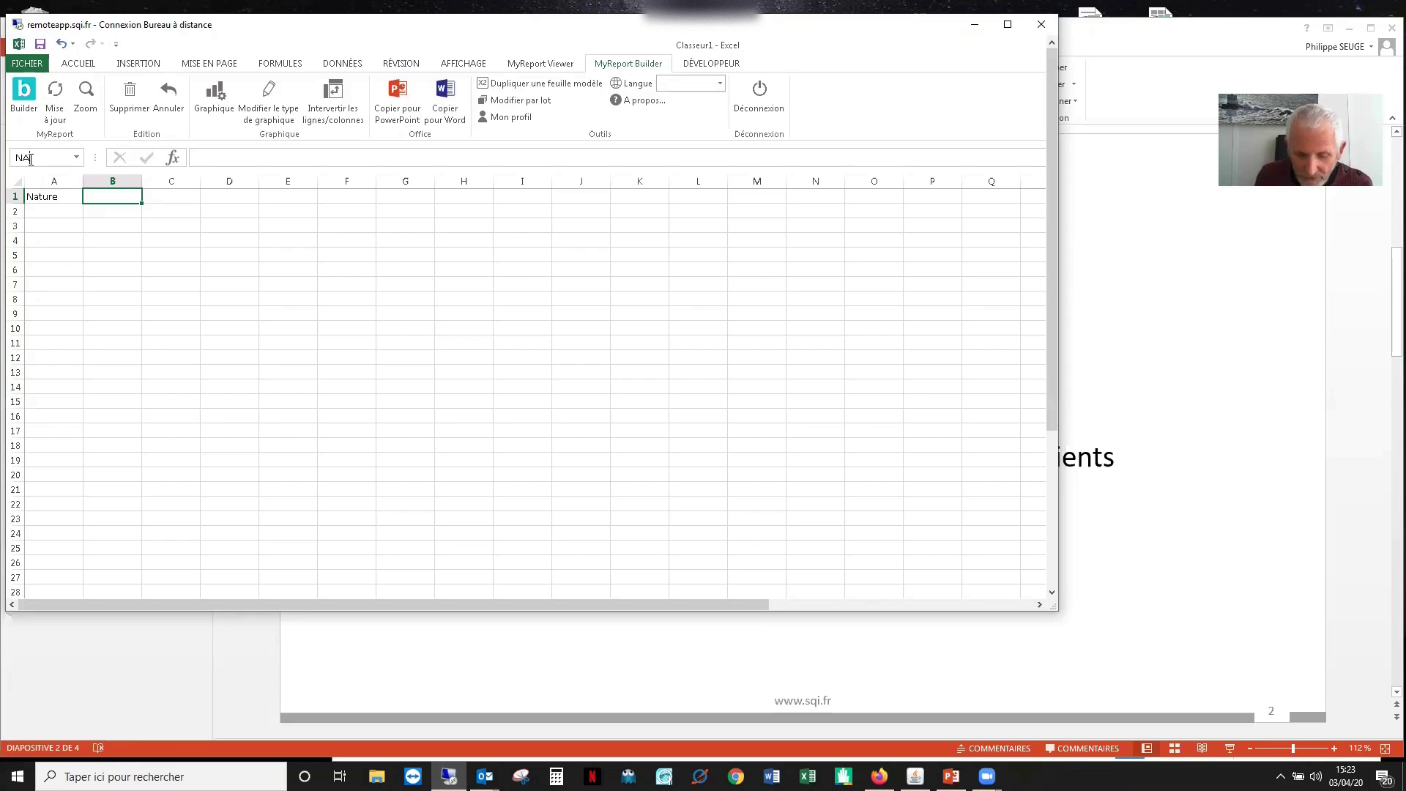
type("TURE")
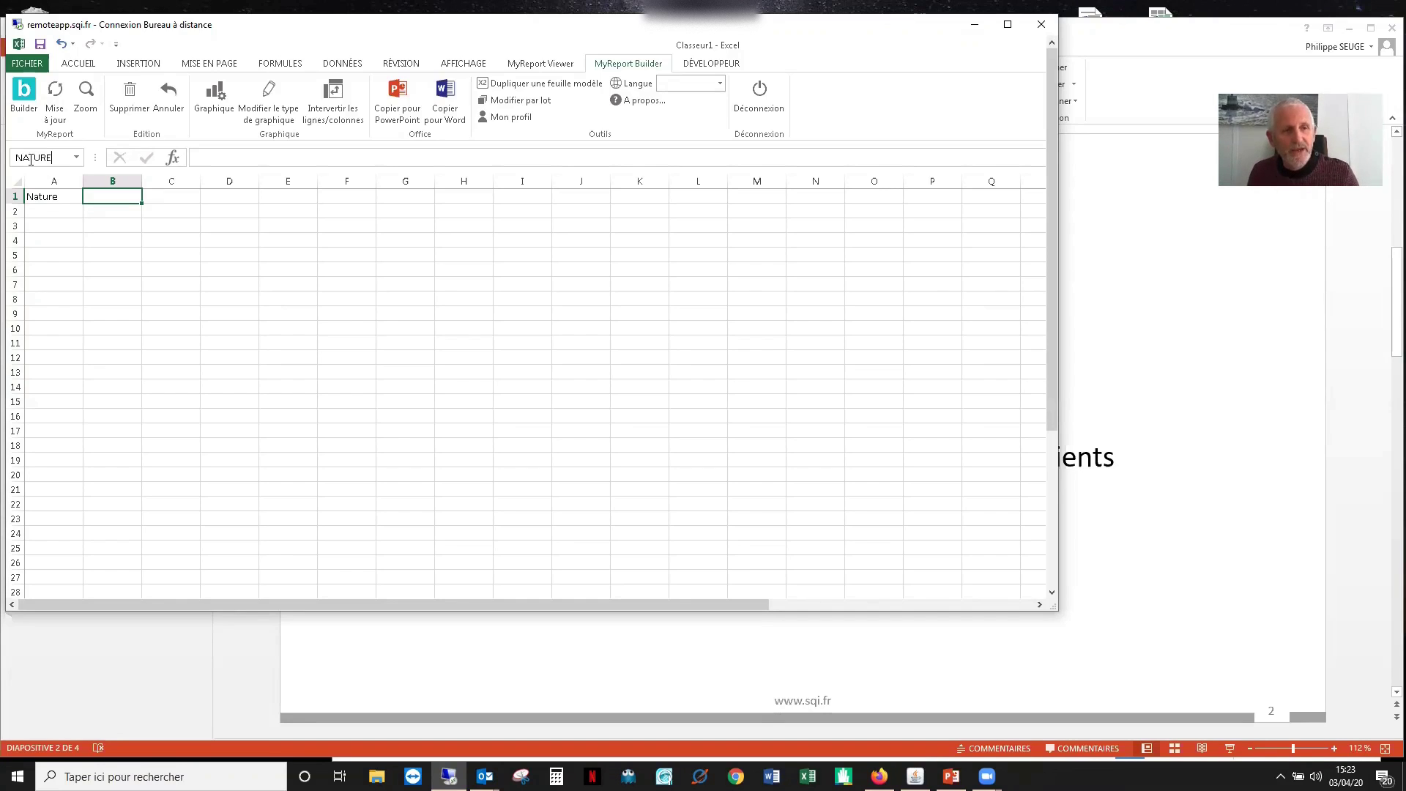
key("Return")
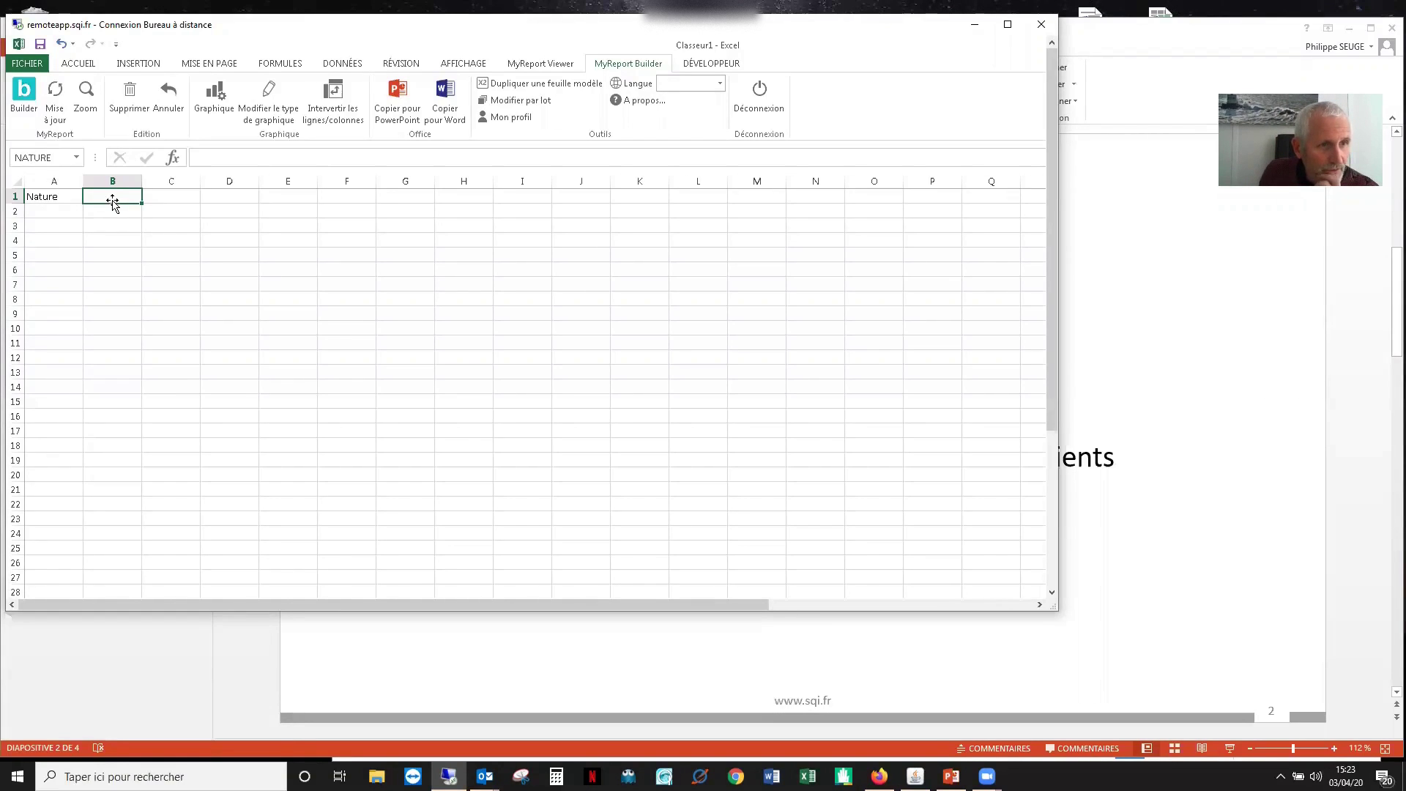
Give the NATURE cell a yellow fill and a thick box border
left_click(78, 63)
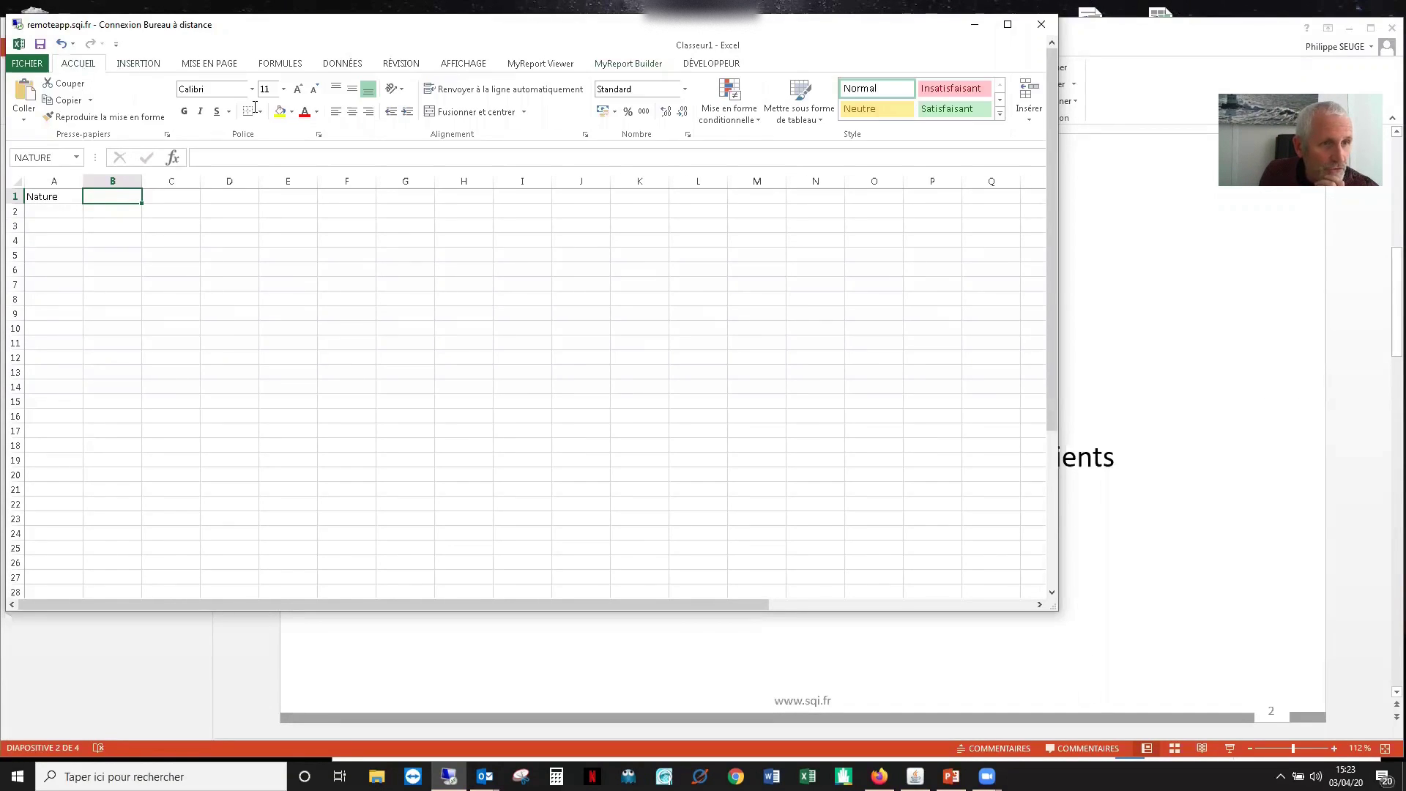
left_click(279, 111)
left_click(260, 112)
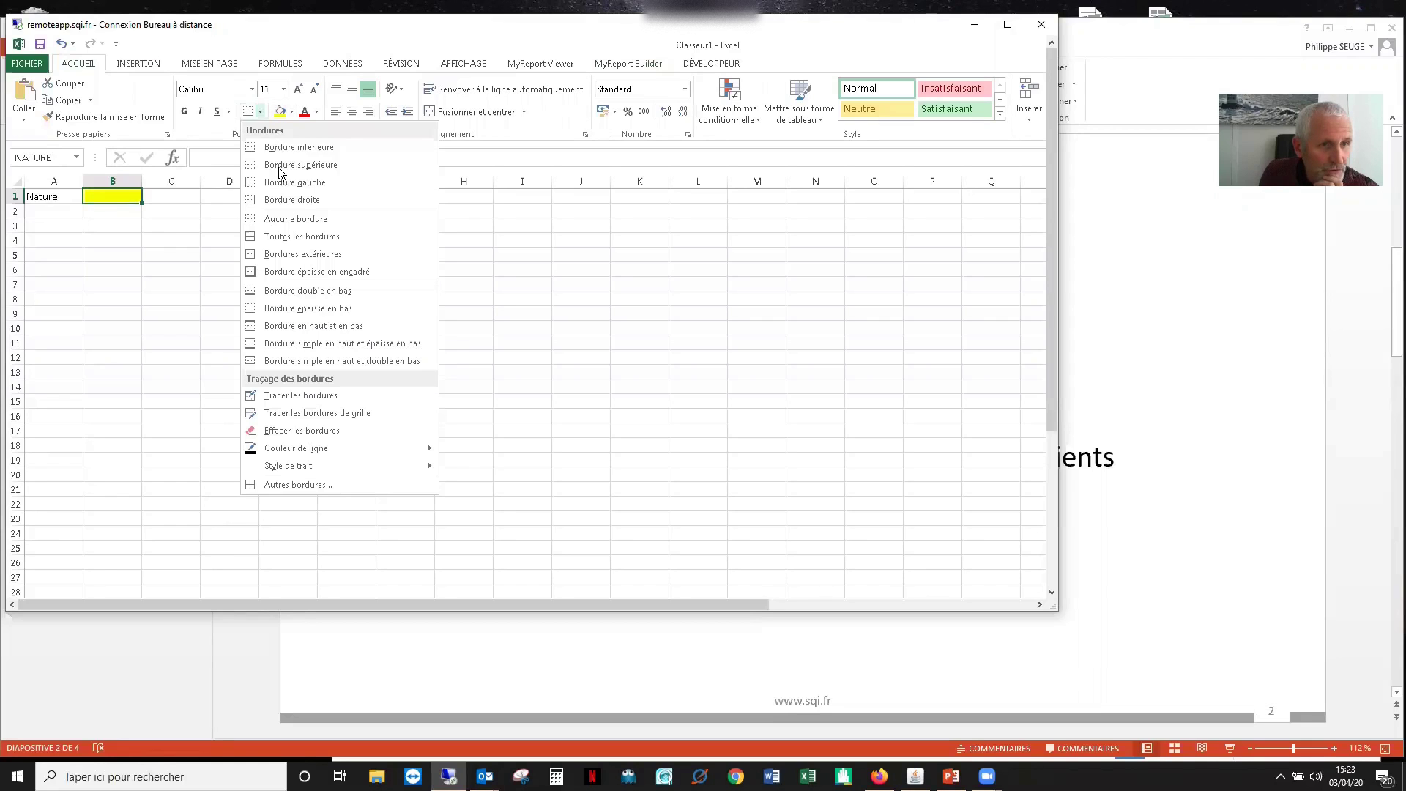
left_click(249, 271)
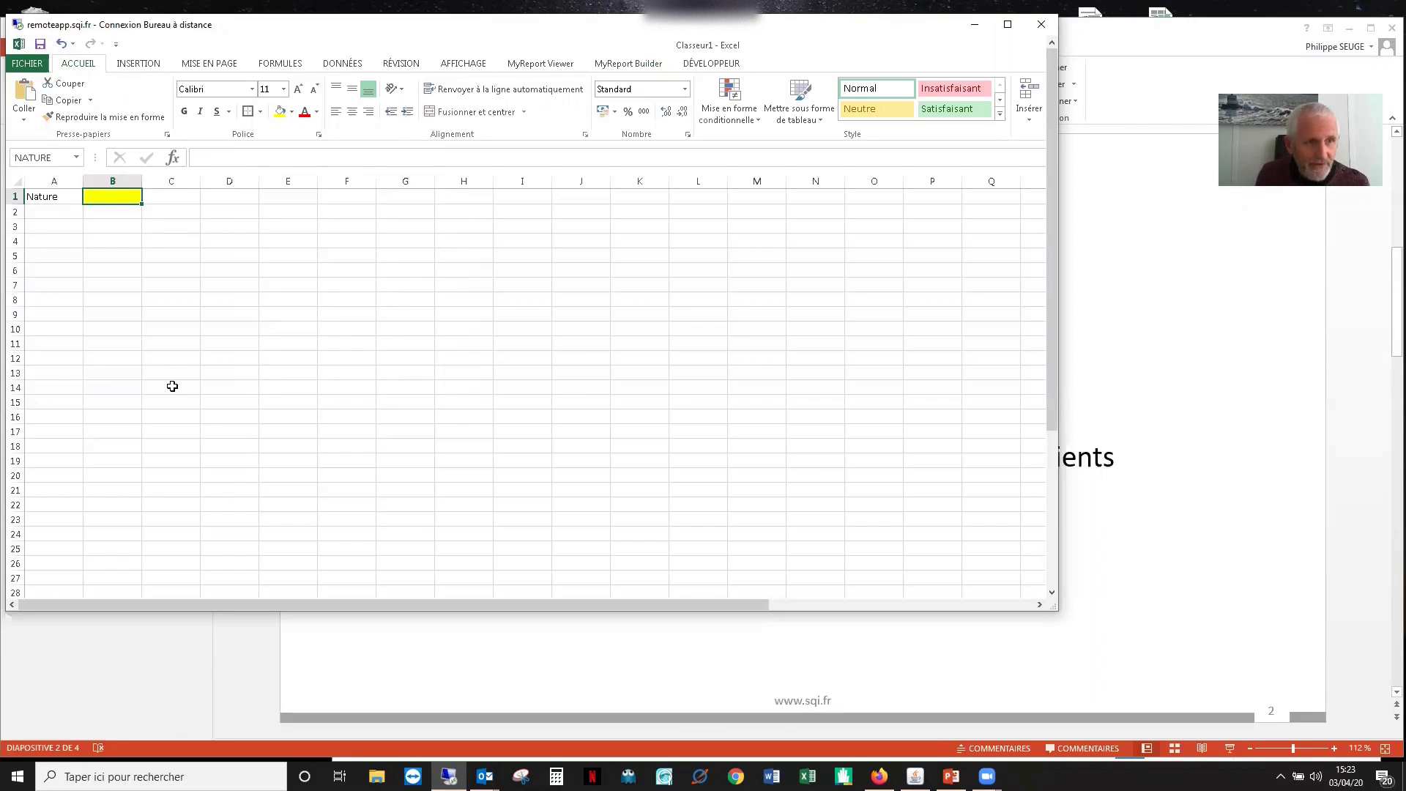
Enter C in the NATURE cell and make it bold and horizontally centred
type("C")
key("Return")
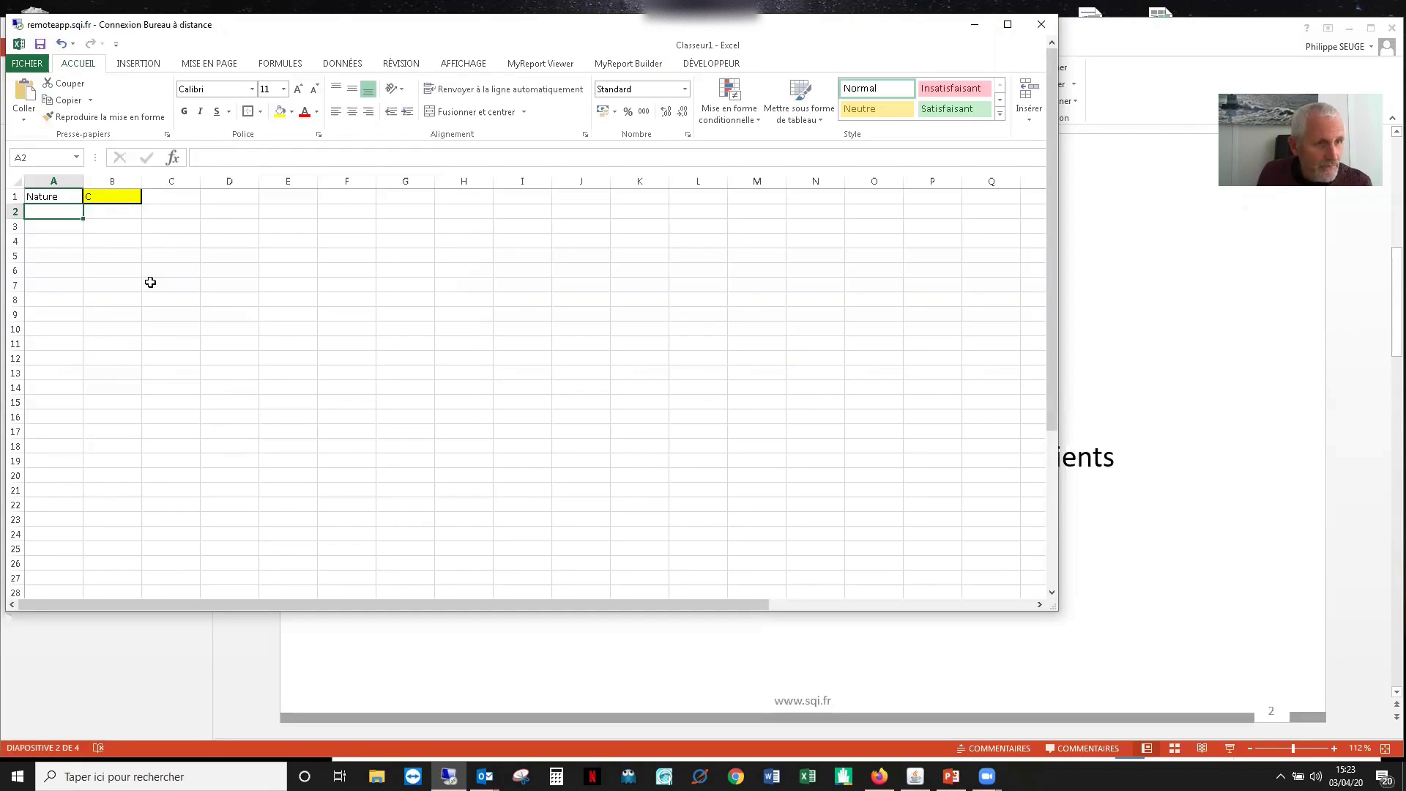
left_click(95, 196)
left_click(184, 112)
left_click(353, 112)
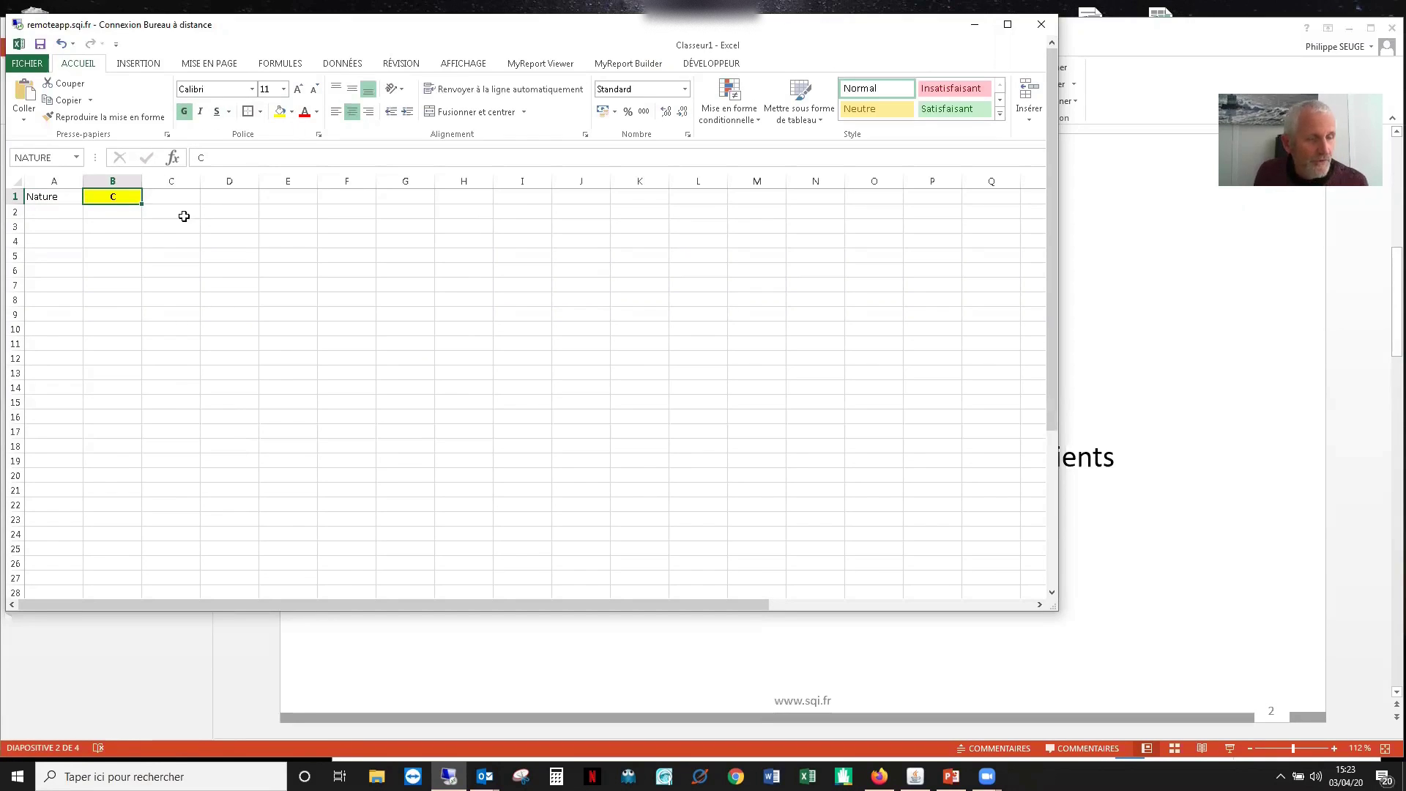
Check the workbook's defined names in the Go To dialog with the NATURE cell selected, and close the dialog
left_click(44, 195)
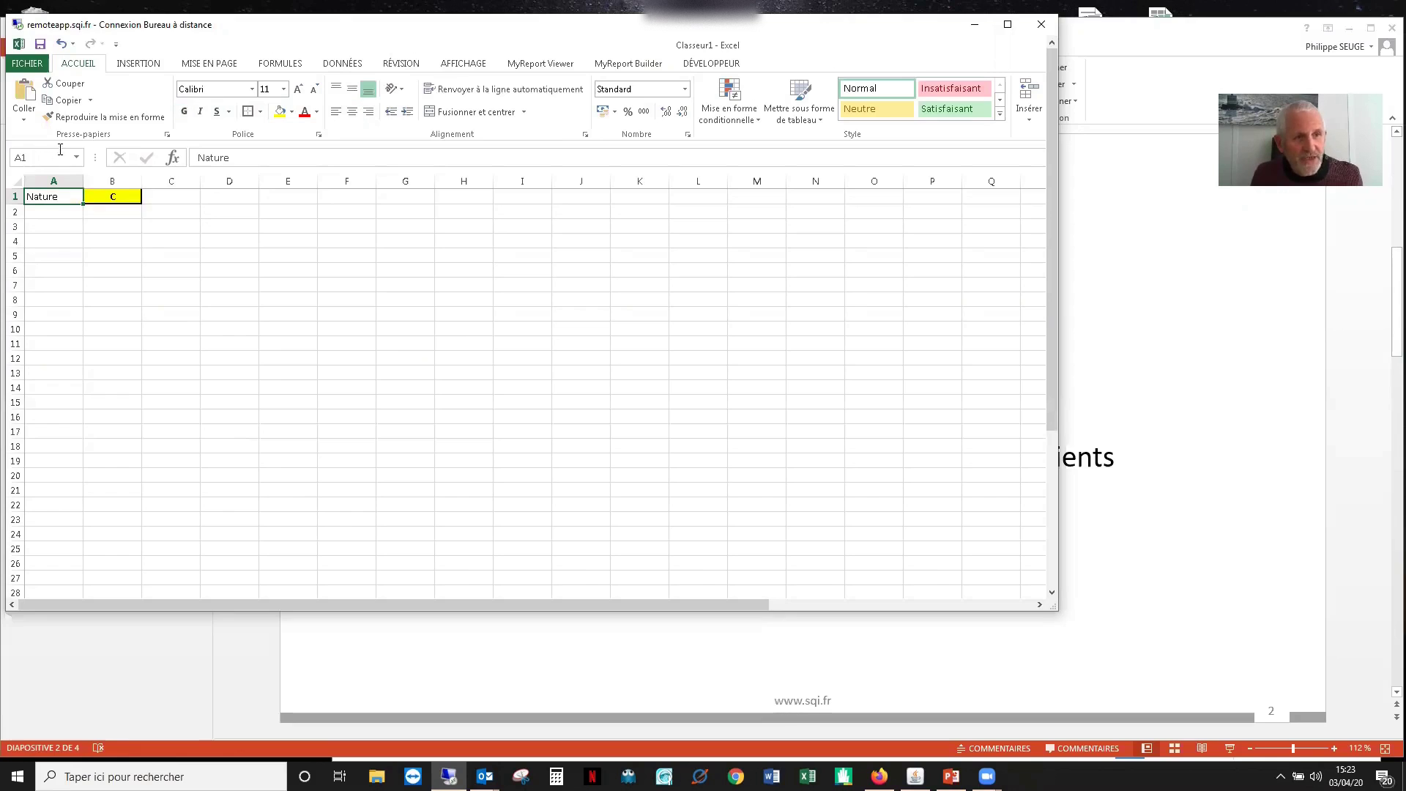
left_click(101, 196)
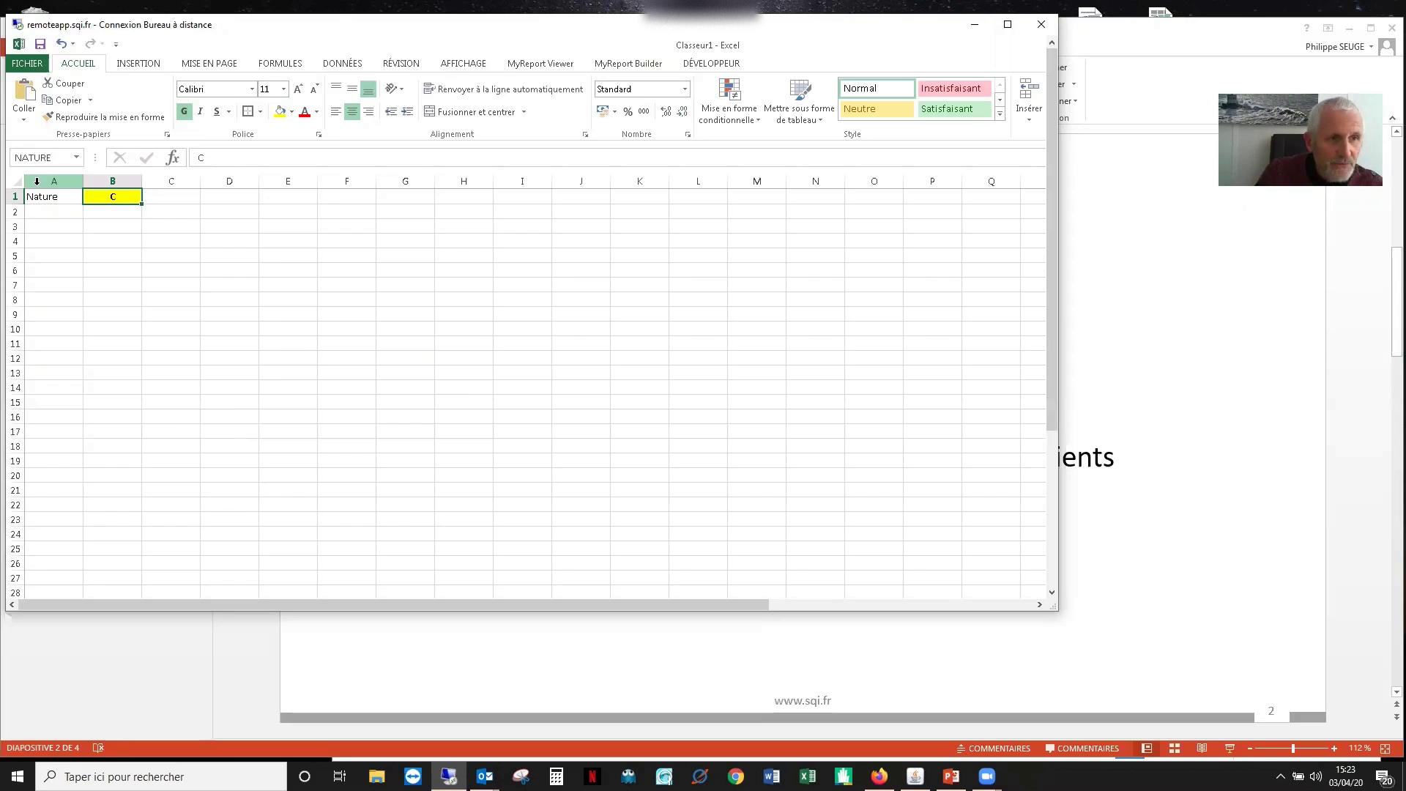
key("F5")
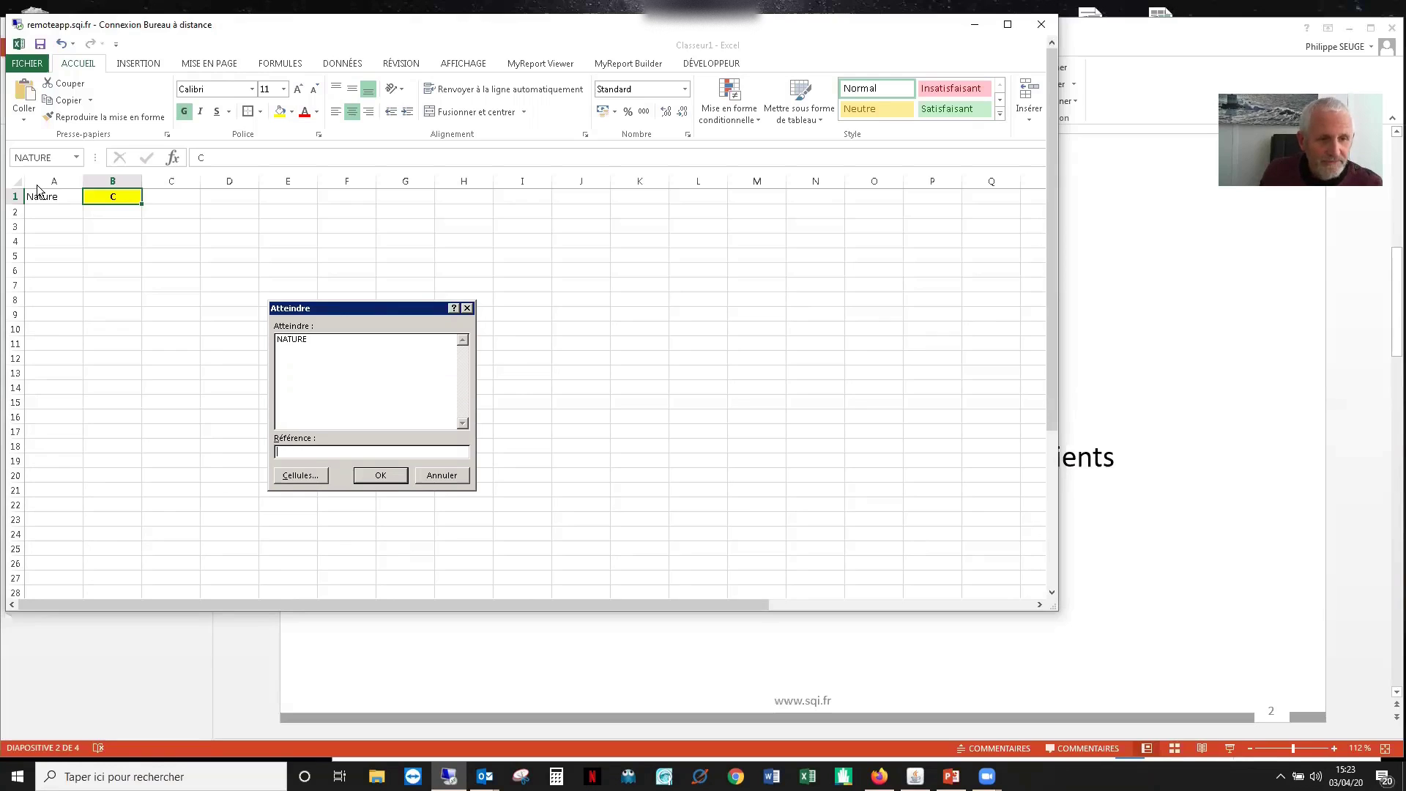
left_click(380, 476)
left_click(737, 459)
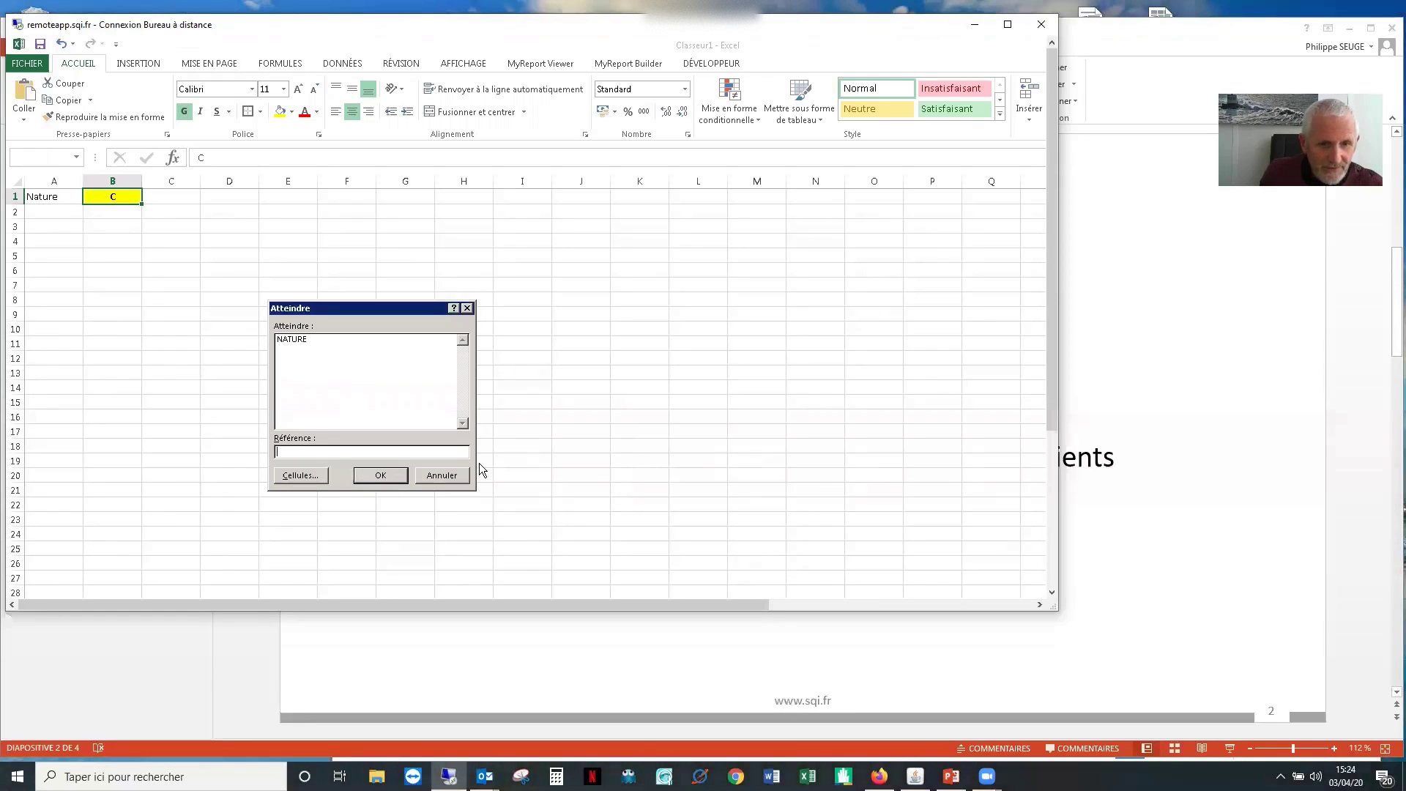
left_click(441, 476)
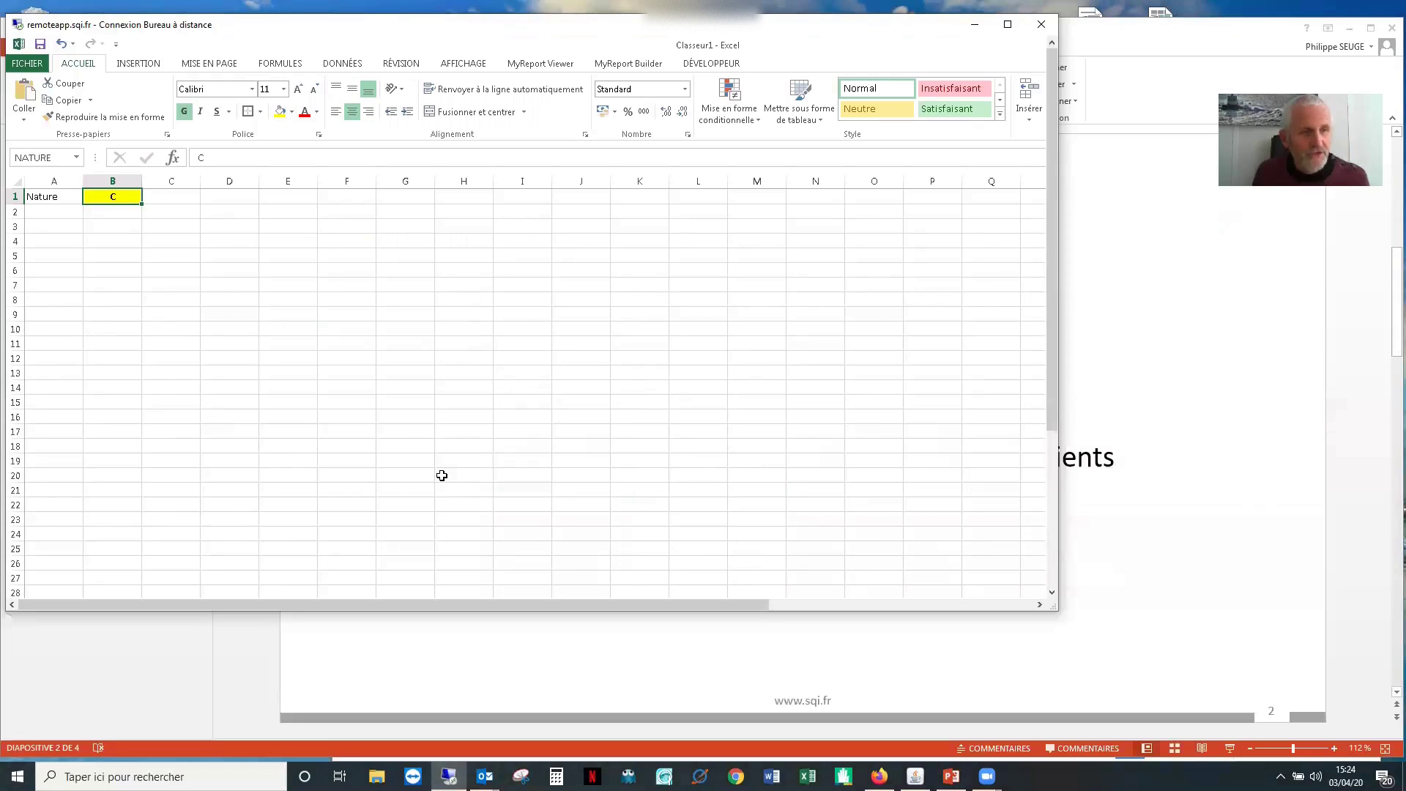
Select cell A4 below the Nature label and return the remote session to full screen
left_click(58, 250)
left_click(59, 239)
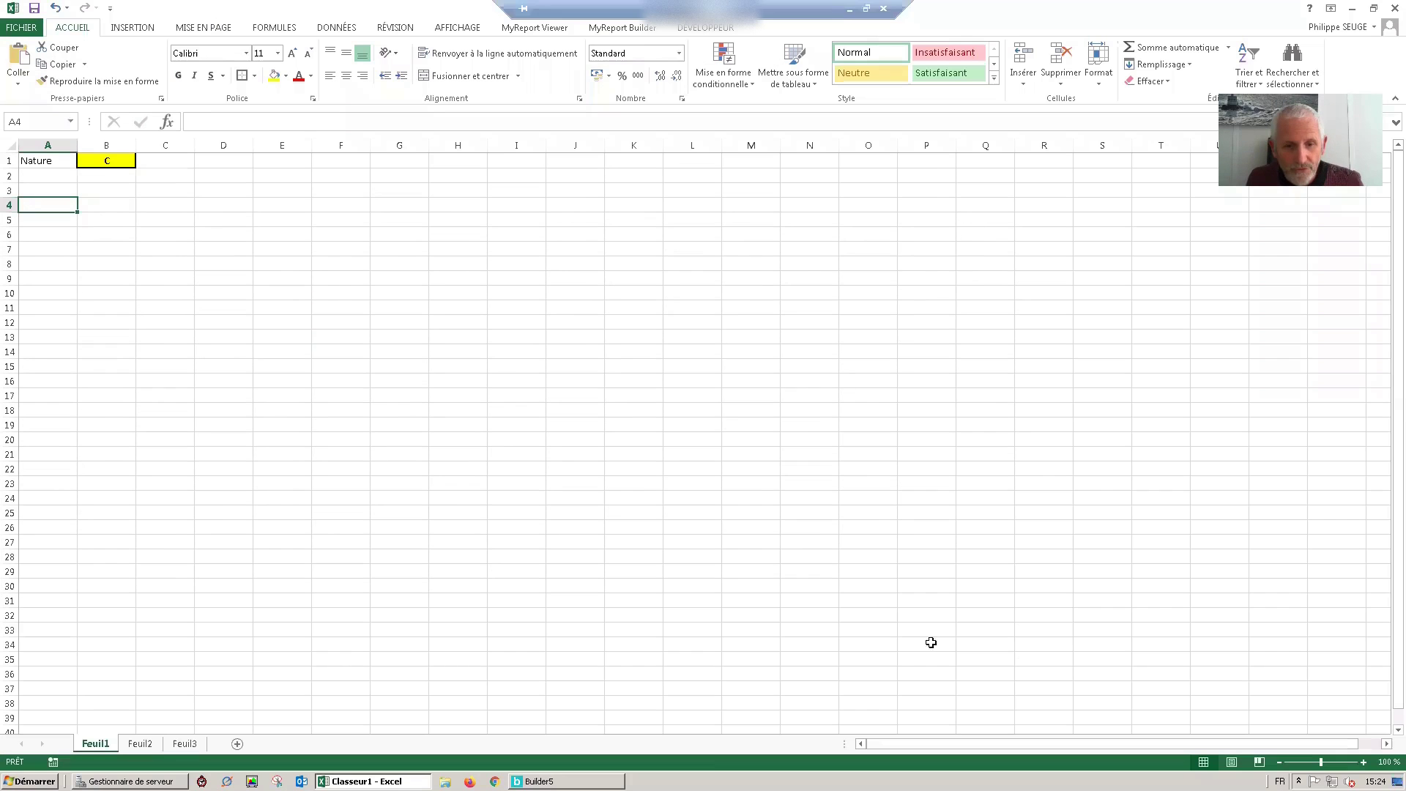
left_click(1007, 24)
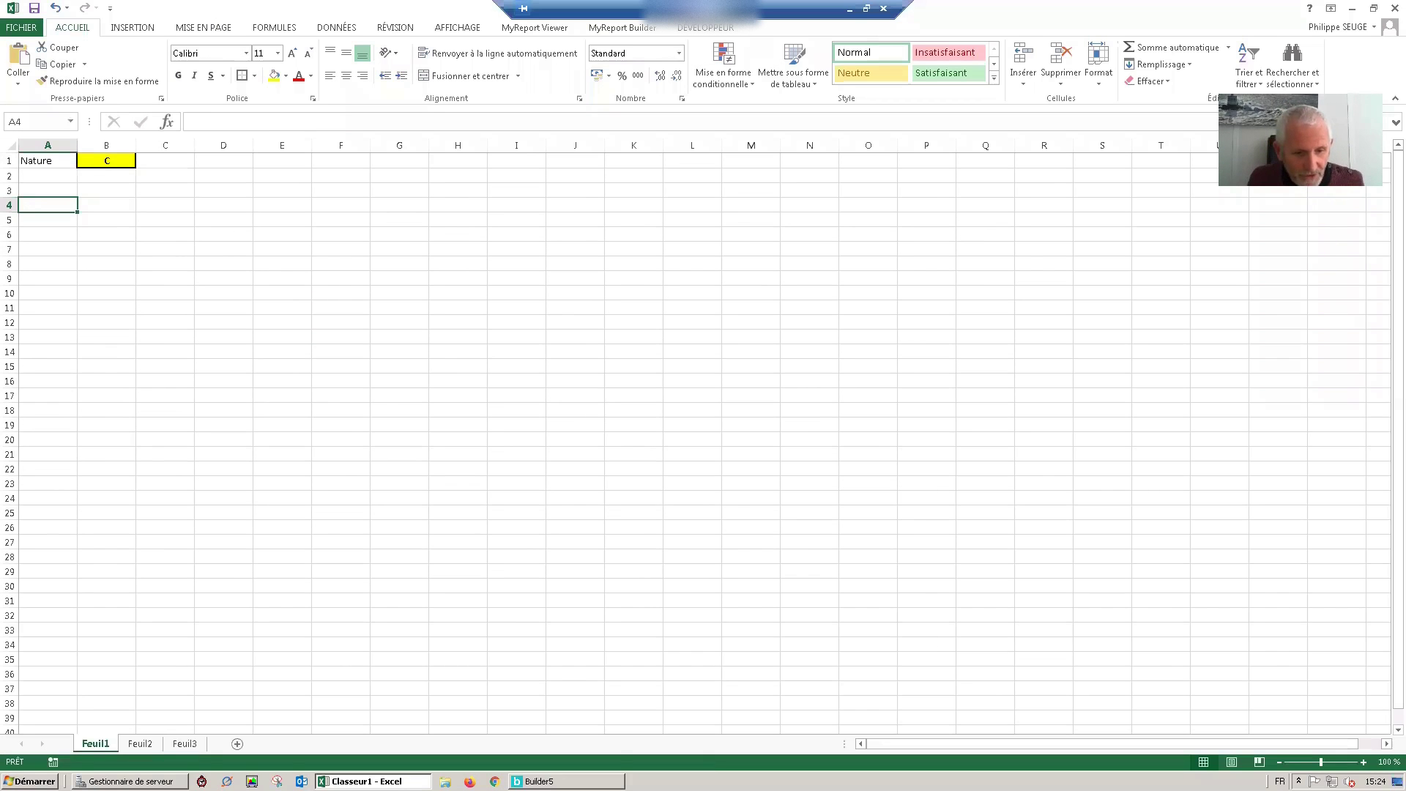
Switch to MyReport Builder, start a filter on Exercice CG and show the named zones available as its value
left_click(540, 781)
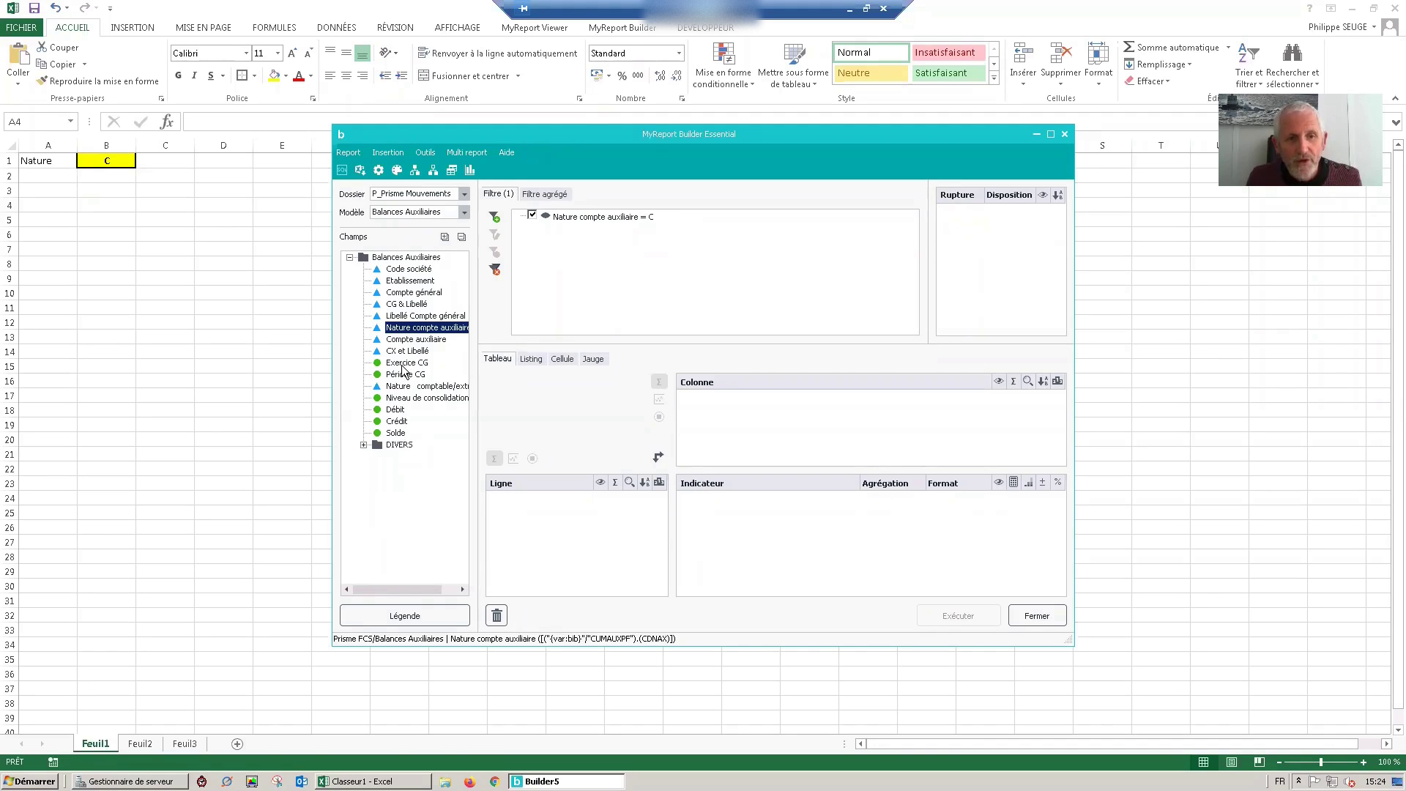
left_click_drag(402, 364, 559, 243)
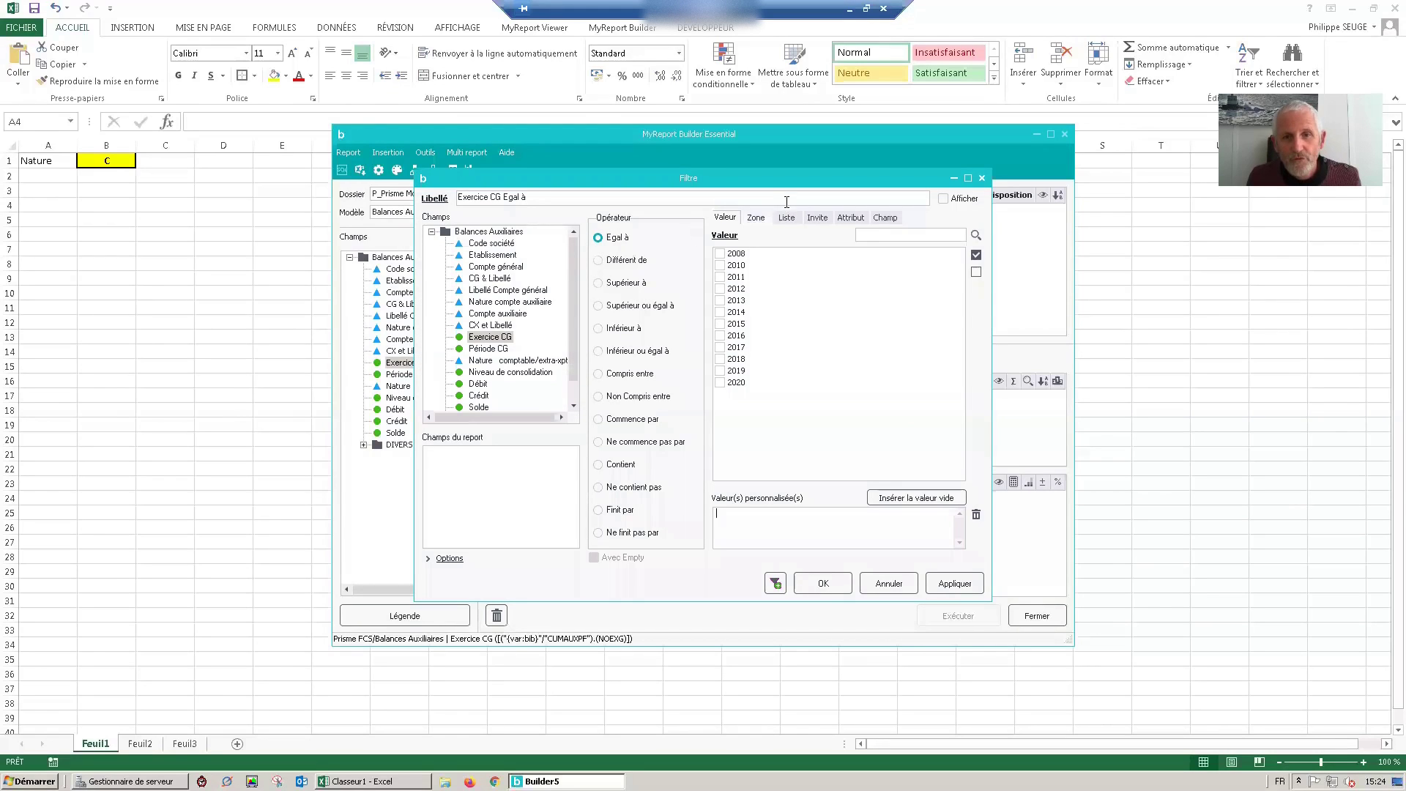
left_click(758, 219)
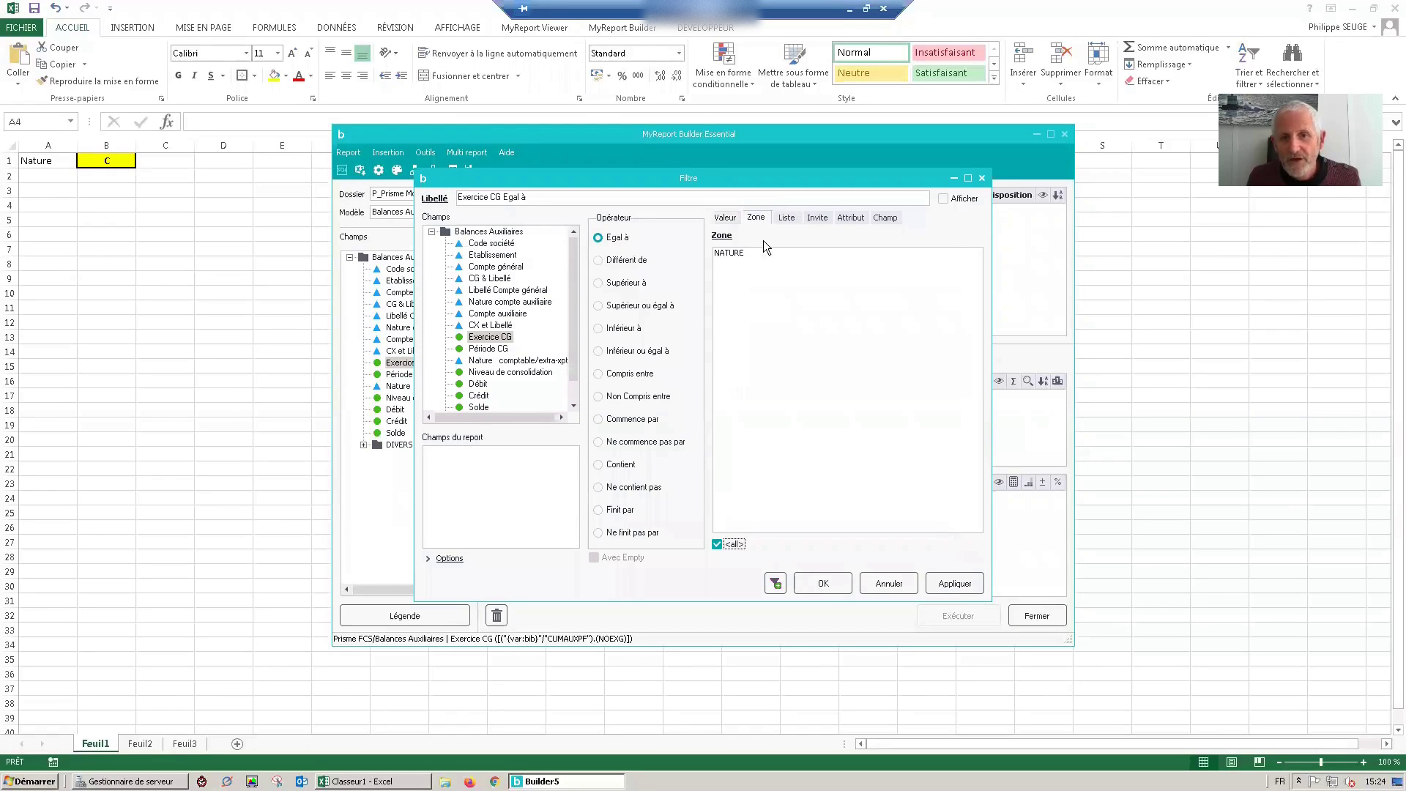
Enter the label "Exercice supérieur à" in cell A2 of Feuil1 and fit column A's width to its content
left_click(42, 170)
left_click(43, 173)
type("E")
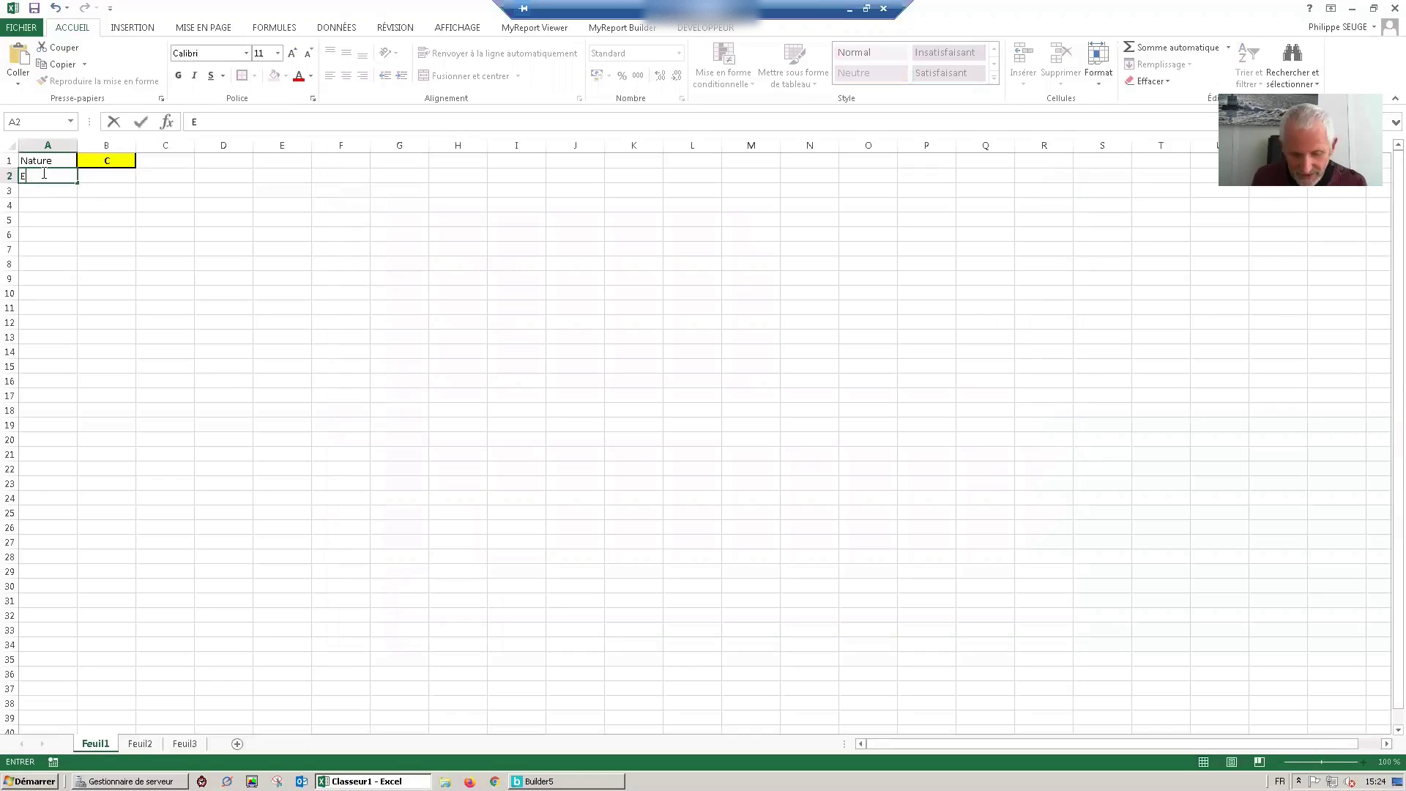
type("xercice supérieur à")
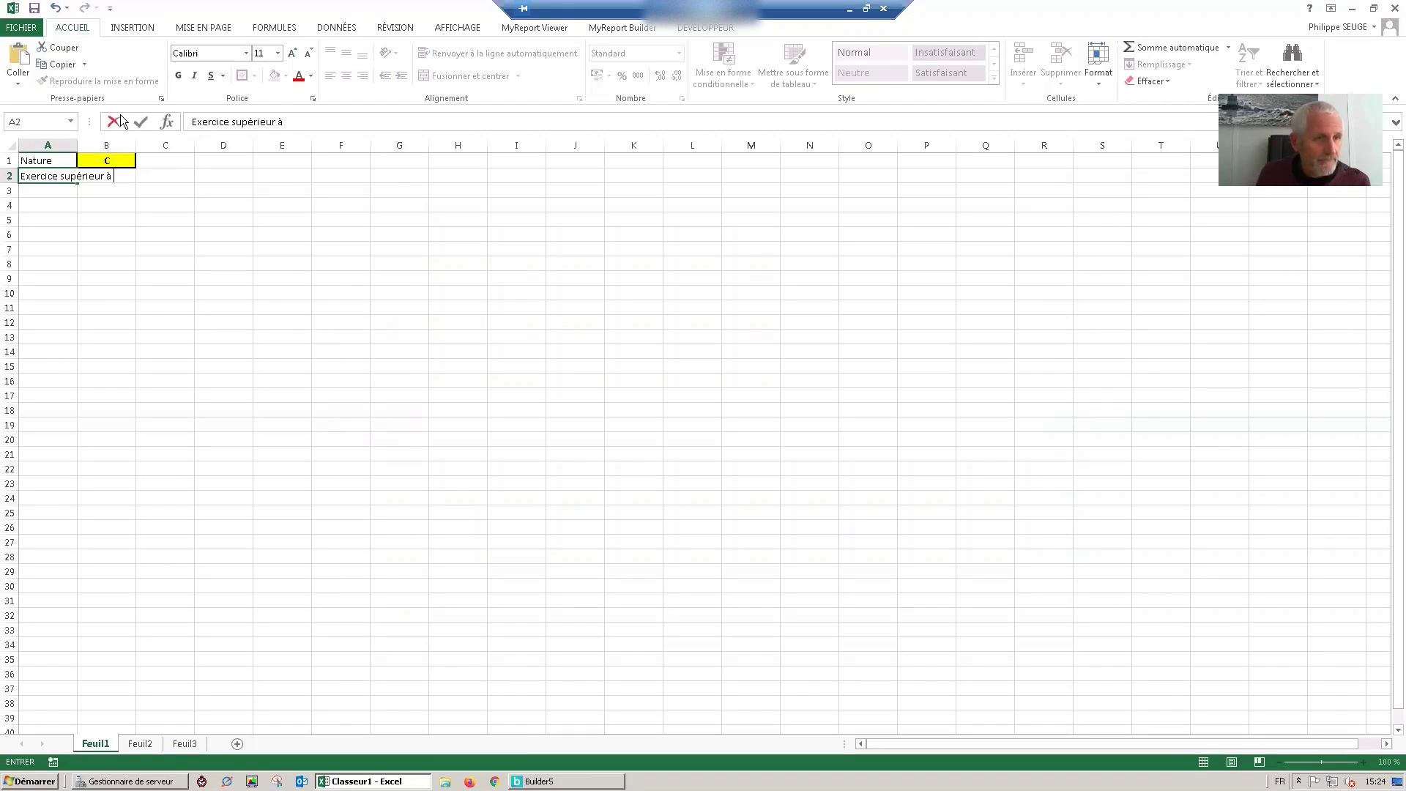
left_click(73, 143)
double_click(77, 143)
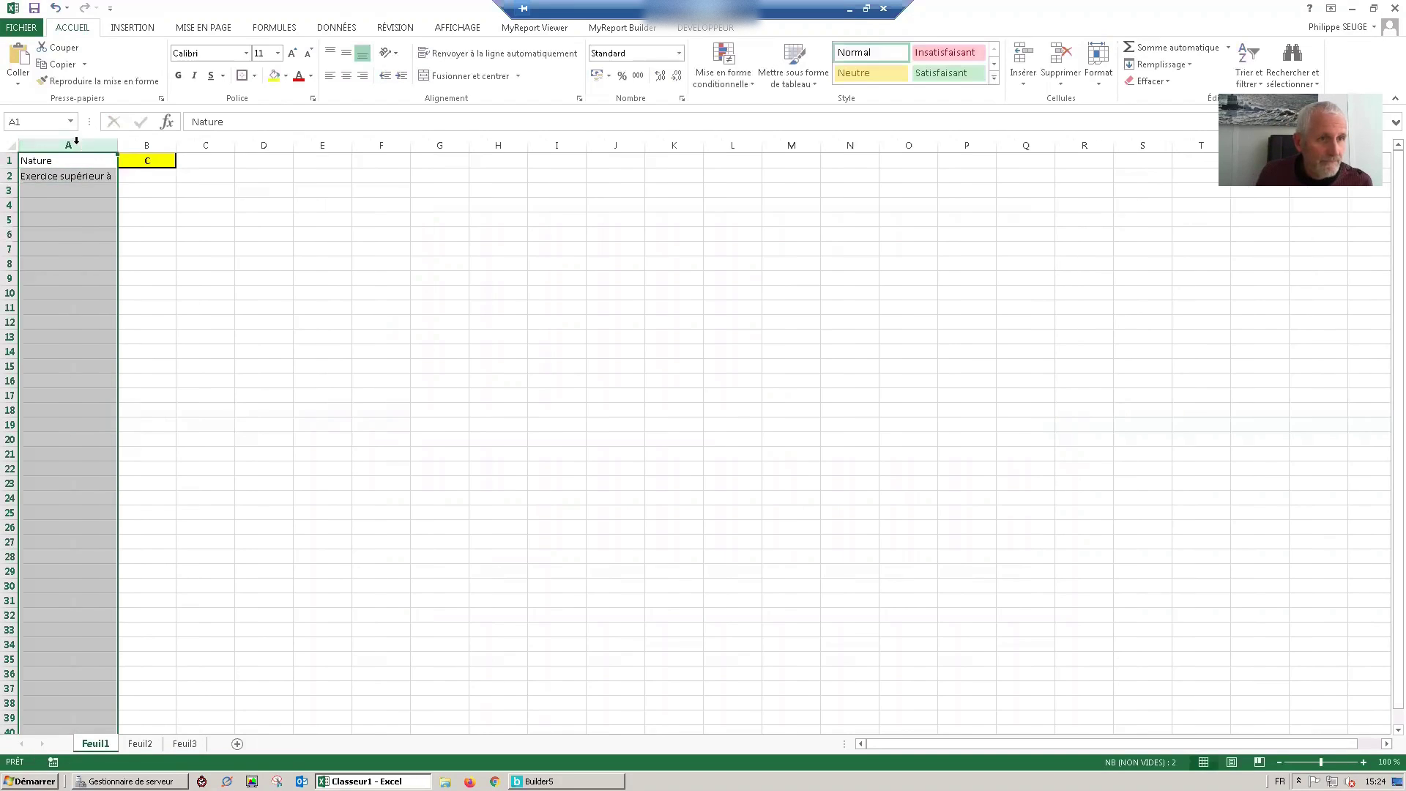
Enter 2017 in cell B2 and copy the NATURE cell's formatting onto it
left_click(139, 176)
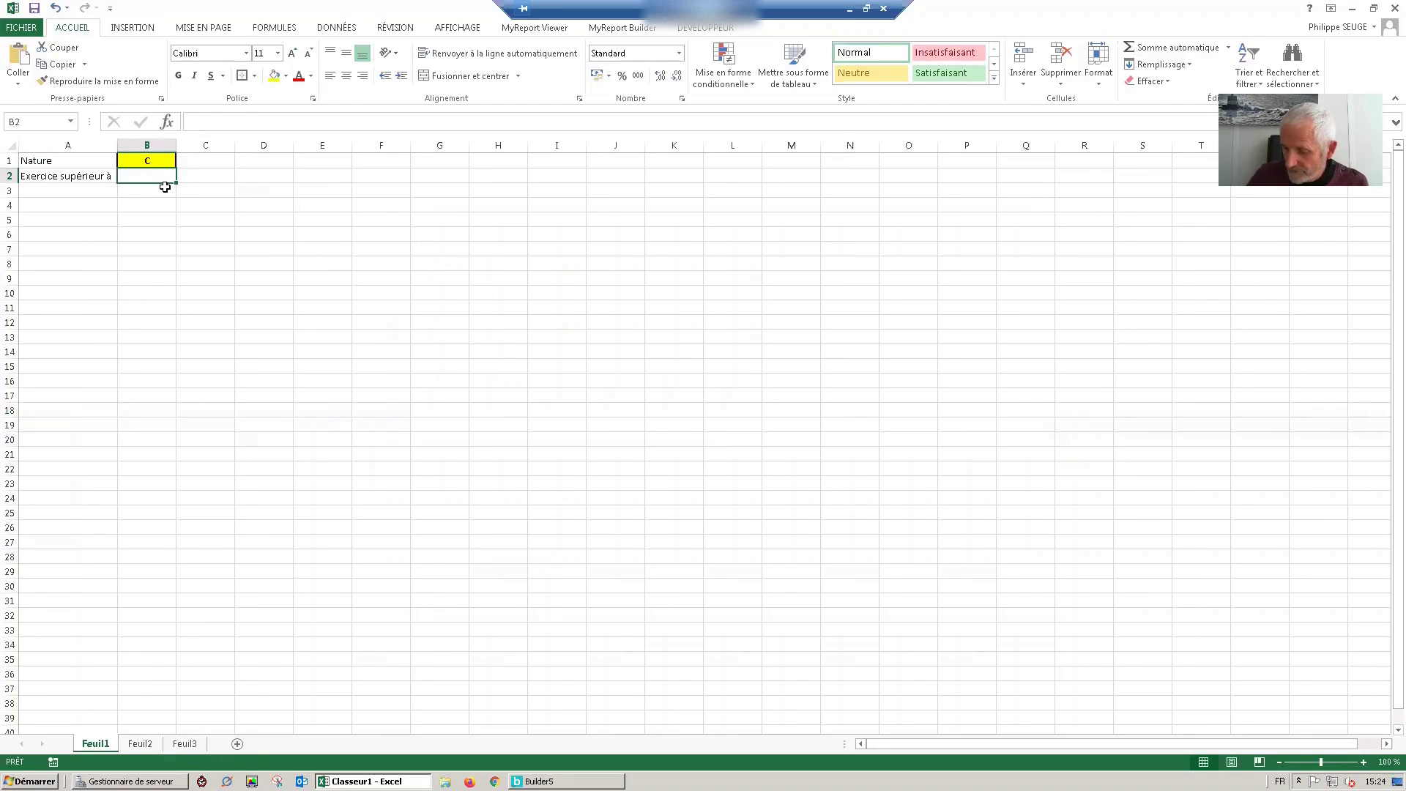
type("2017")
key("Return")
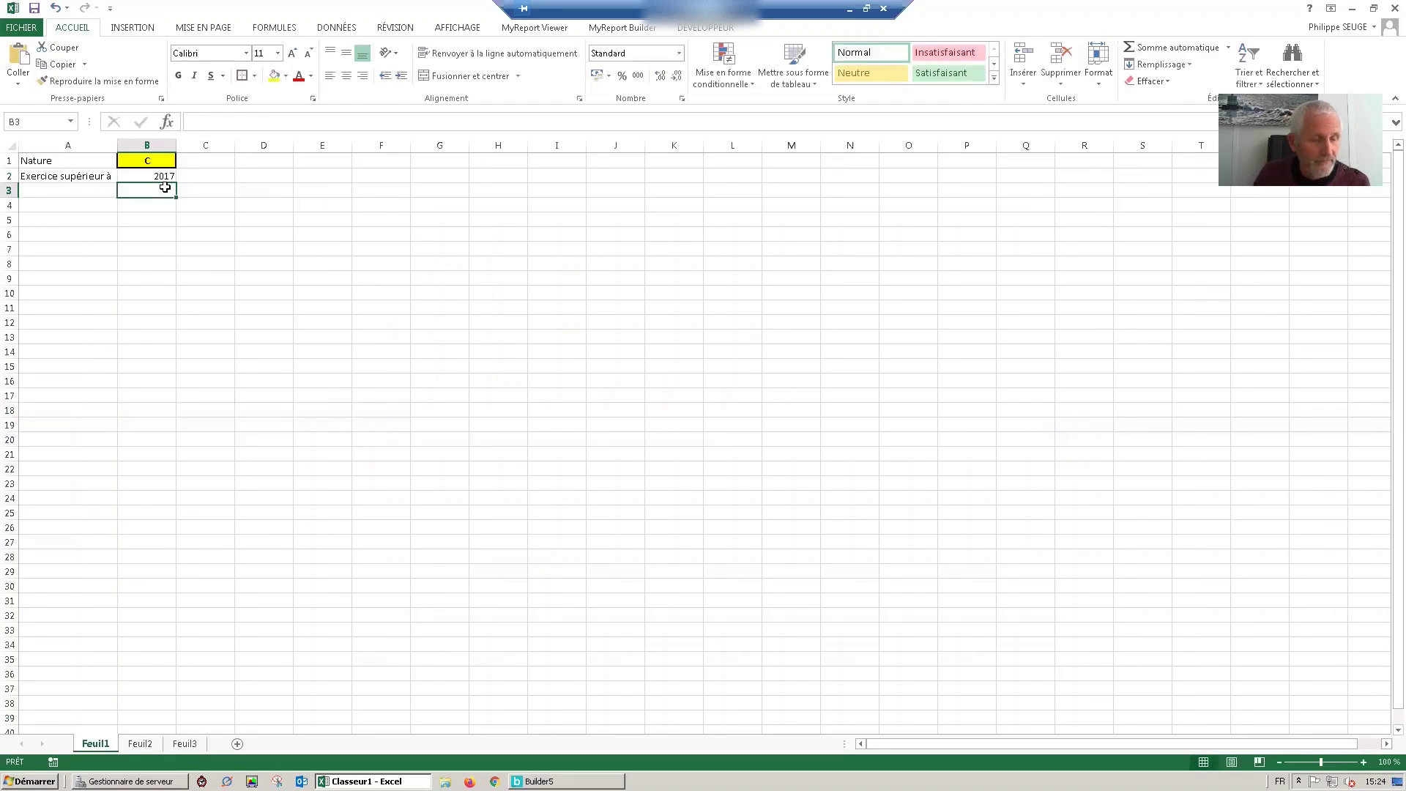
left_click(133, 159)
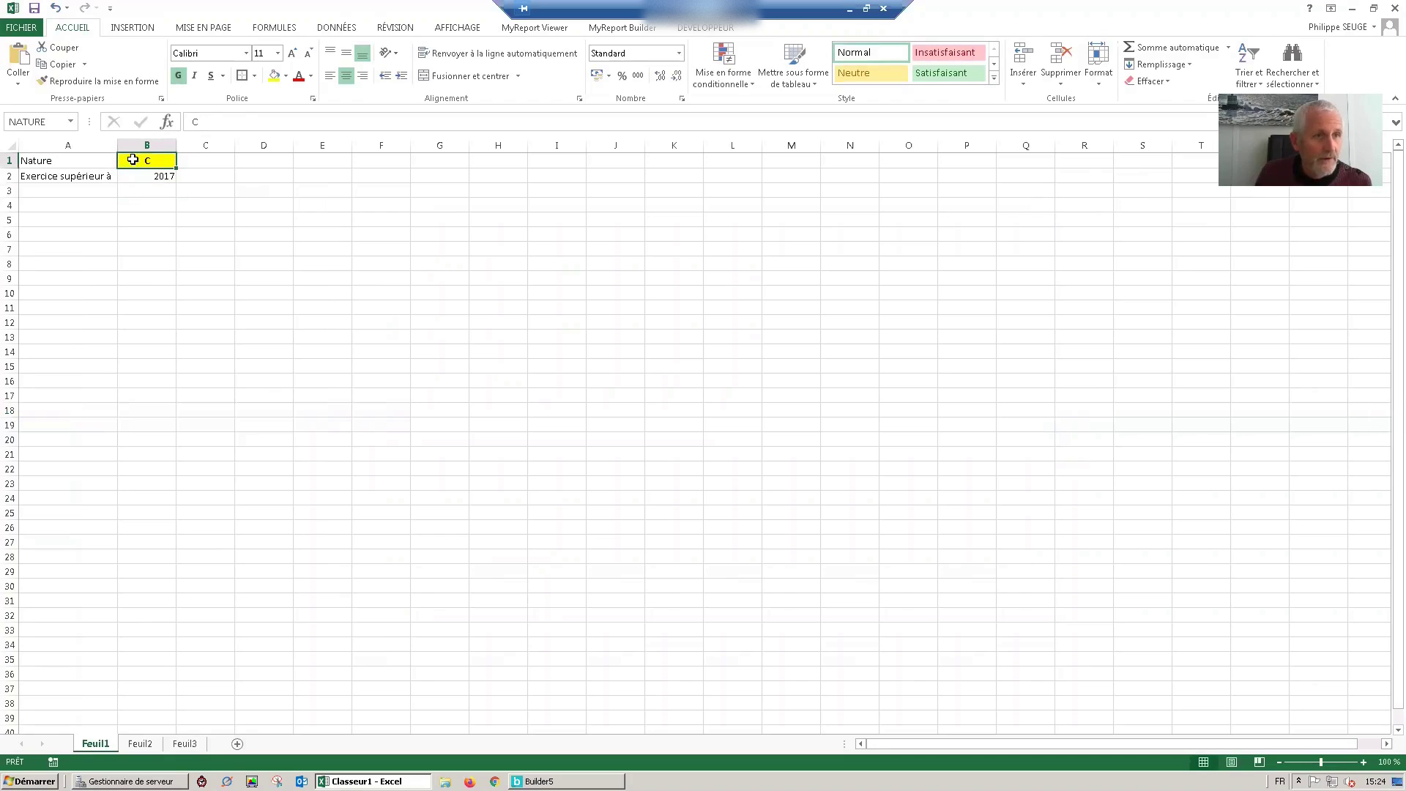
left_click(55, 83)
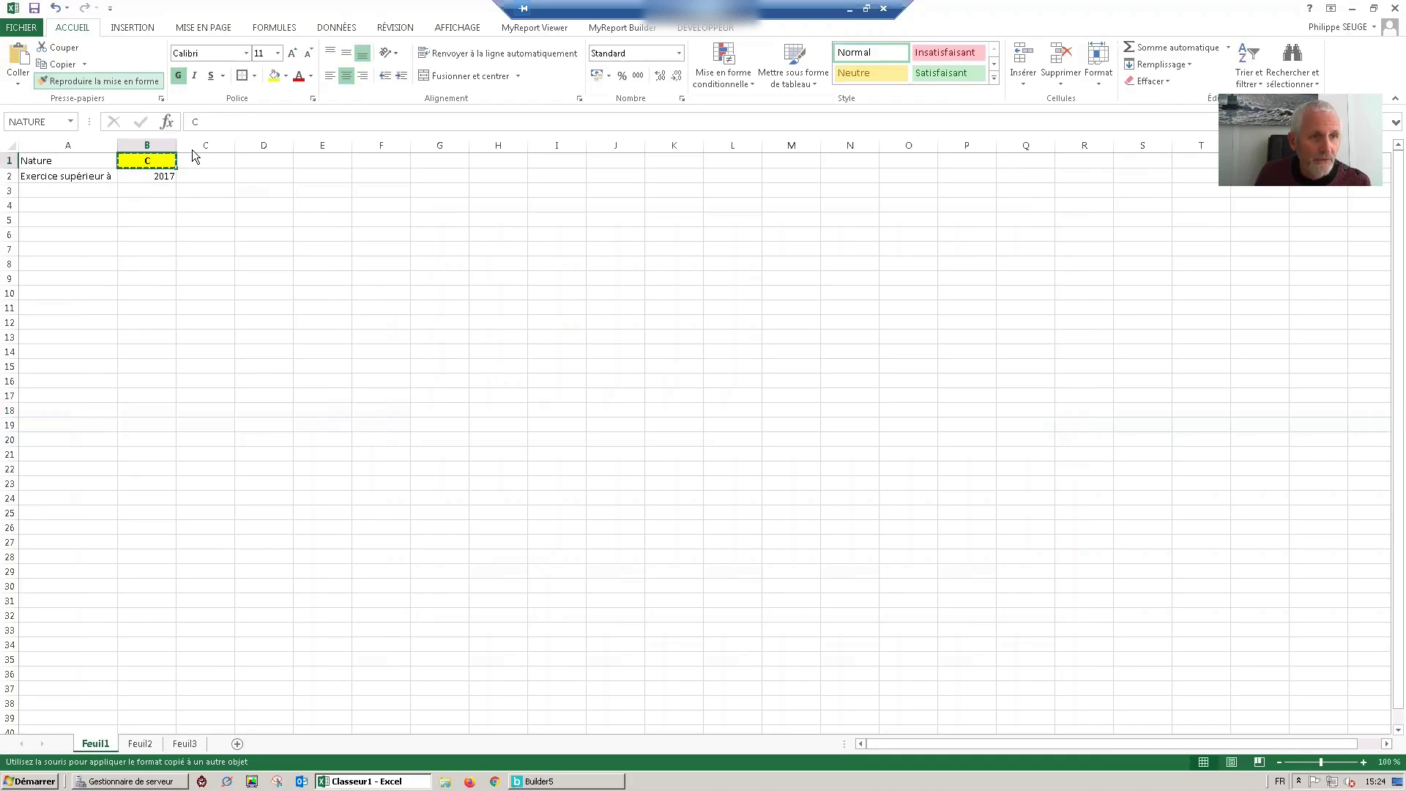
left_click(149, 177)
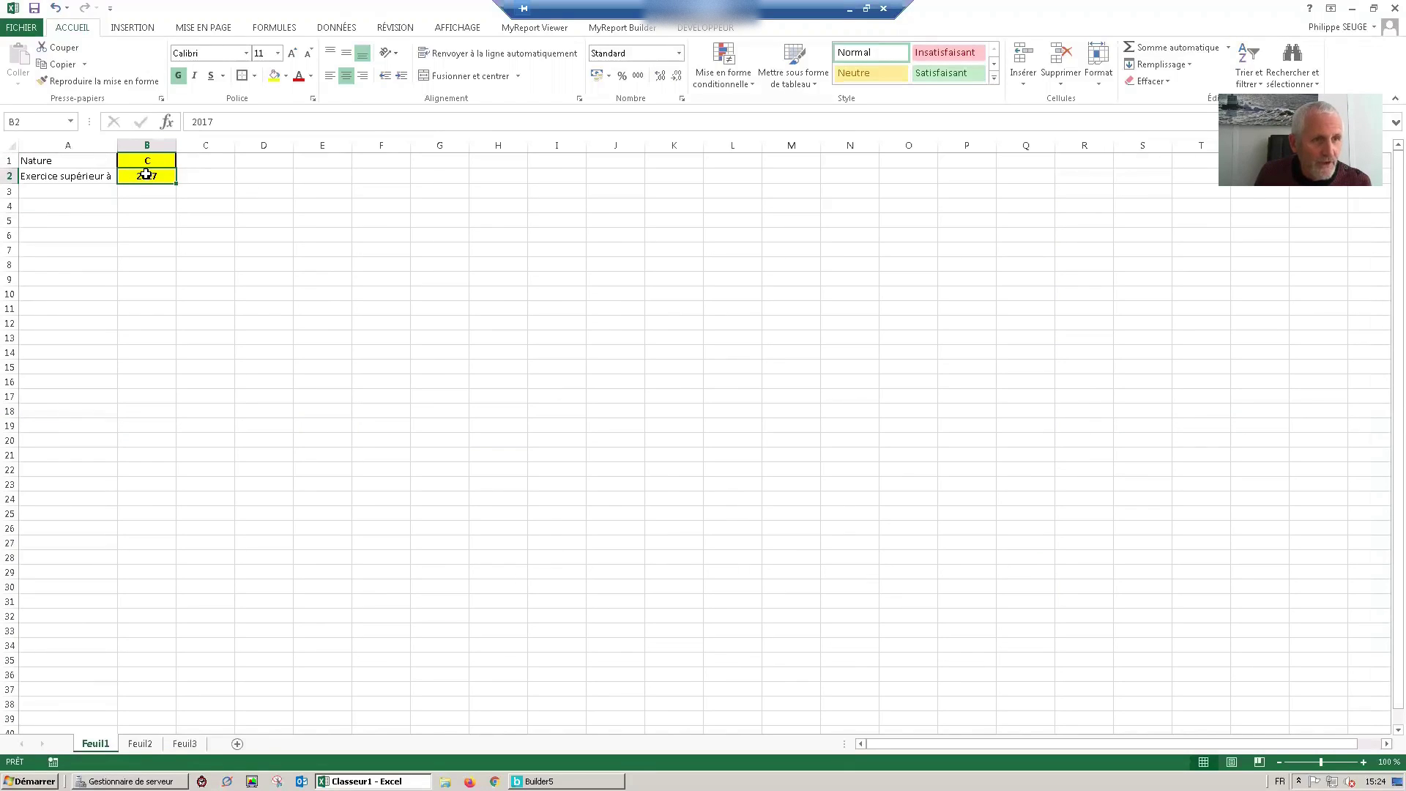
Name cell B2 EXER_MINI
left_click(25, 120)
type("EXER_")
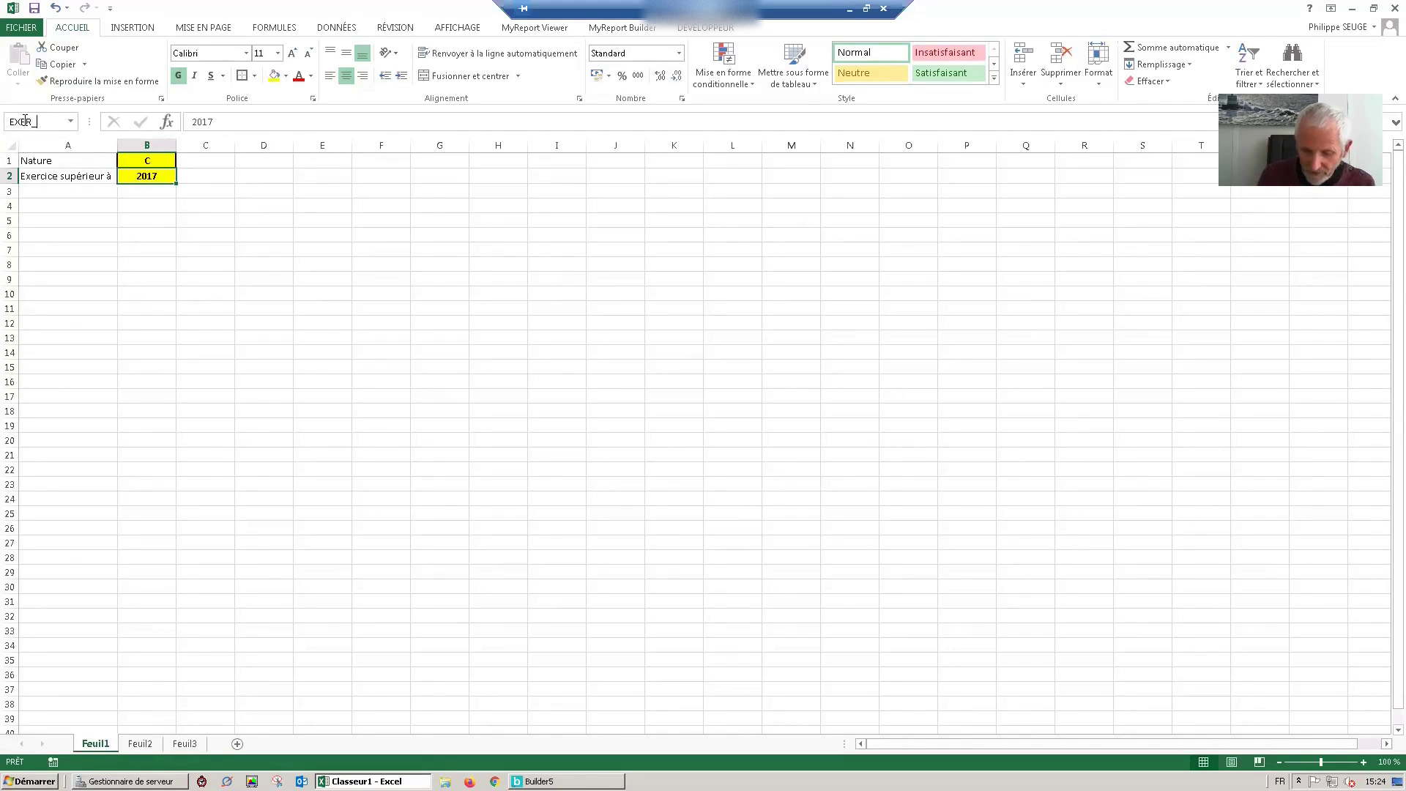
type("MINI")
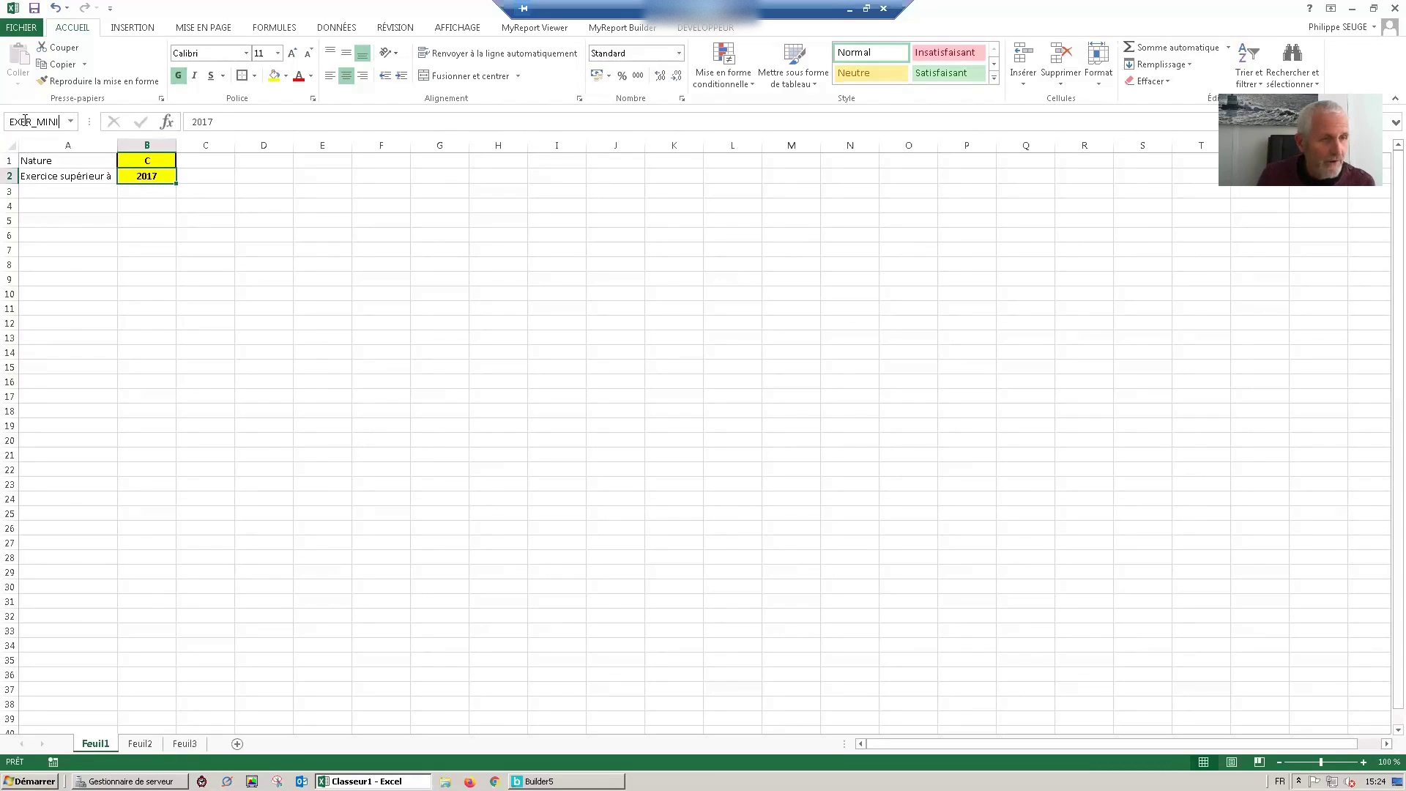
key("Return")
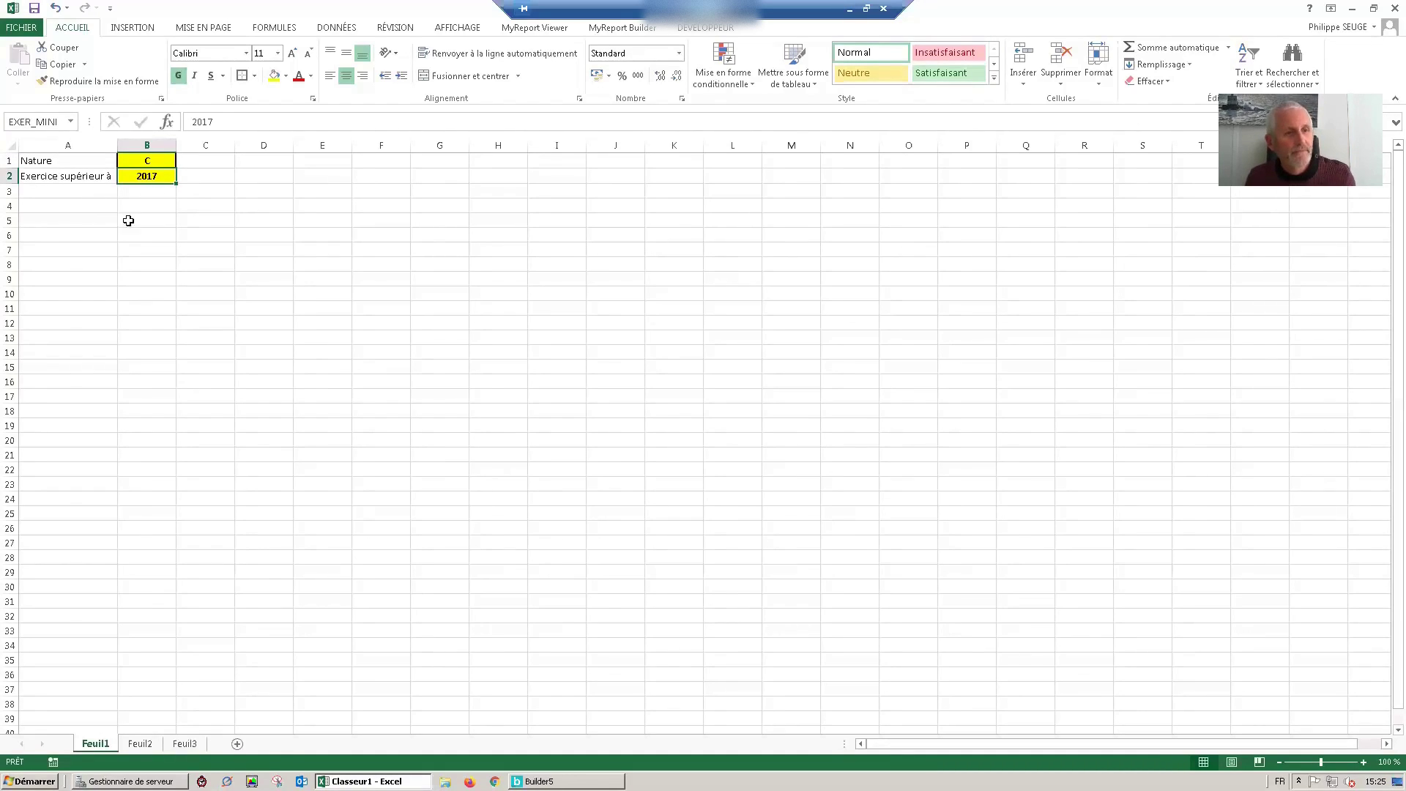
left_click(46, 221)
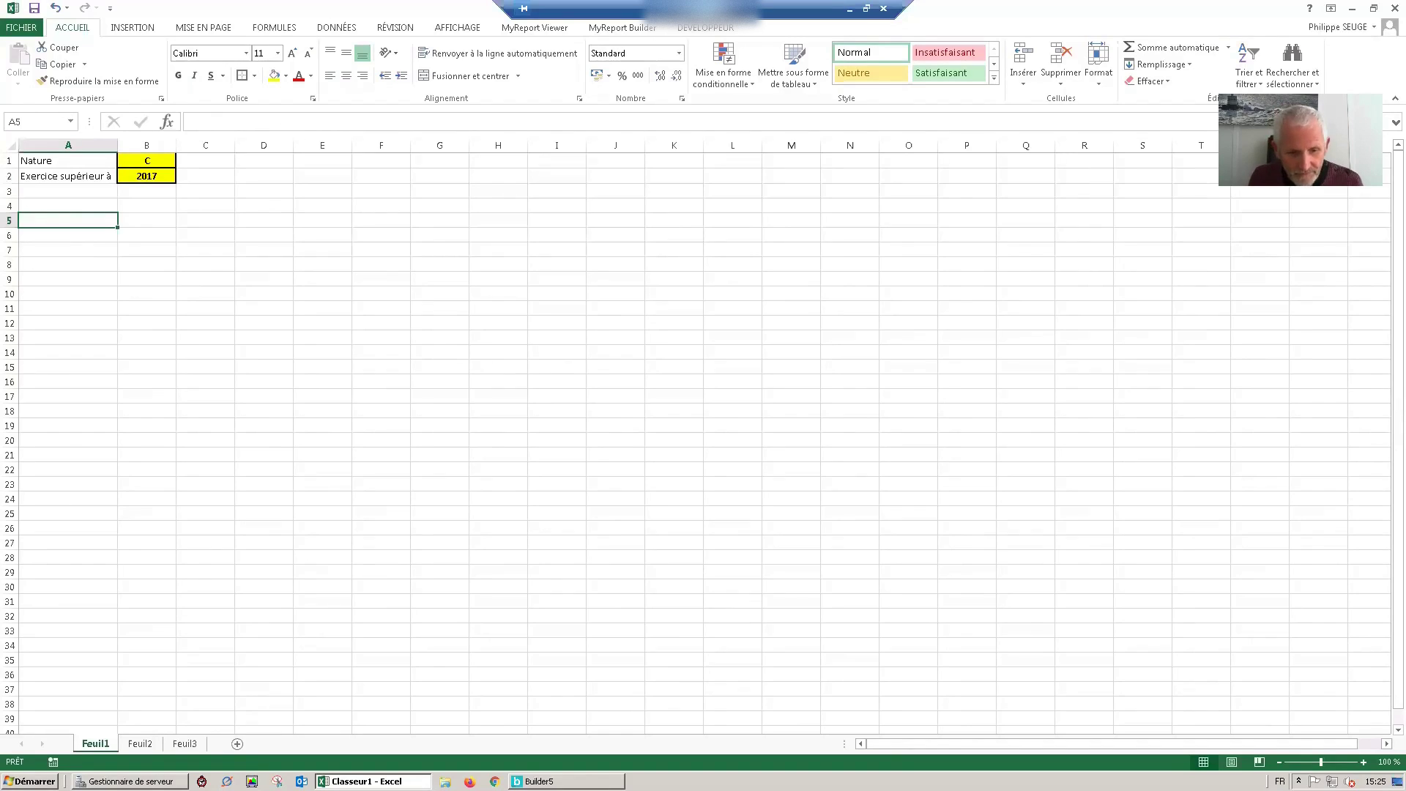
Back in MyReport Builder, set the Exercice CG filter to Supérieur à the zone EXER_MINI and confirm it
key("alt+Tab")
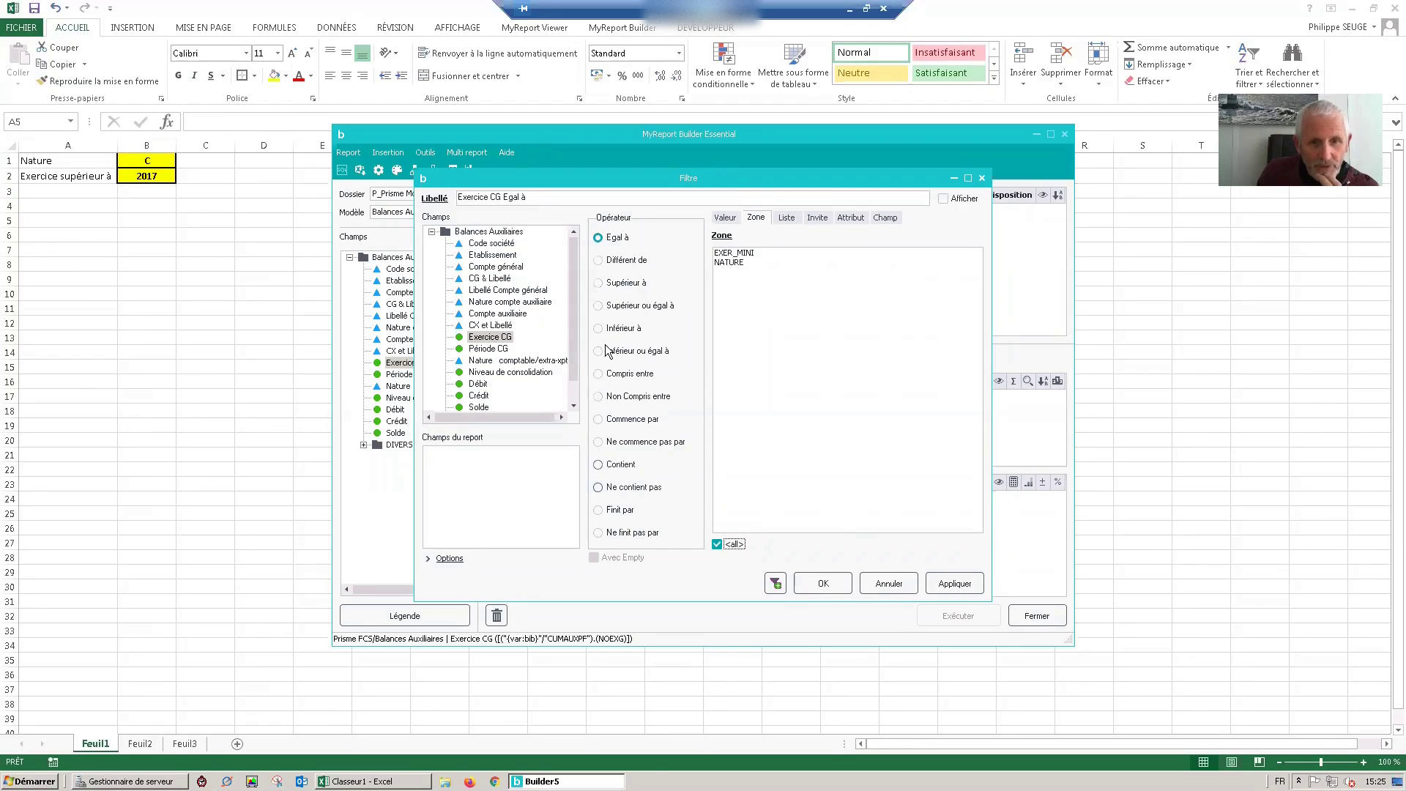
left_click(598, 307)
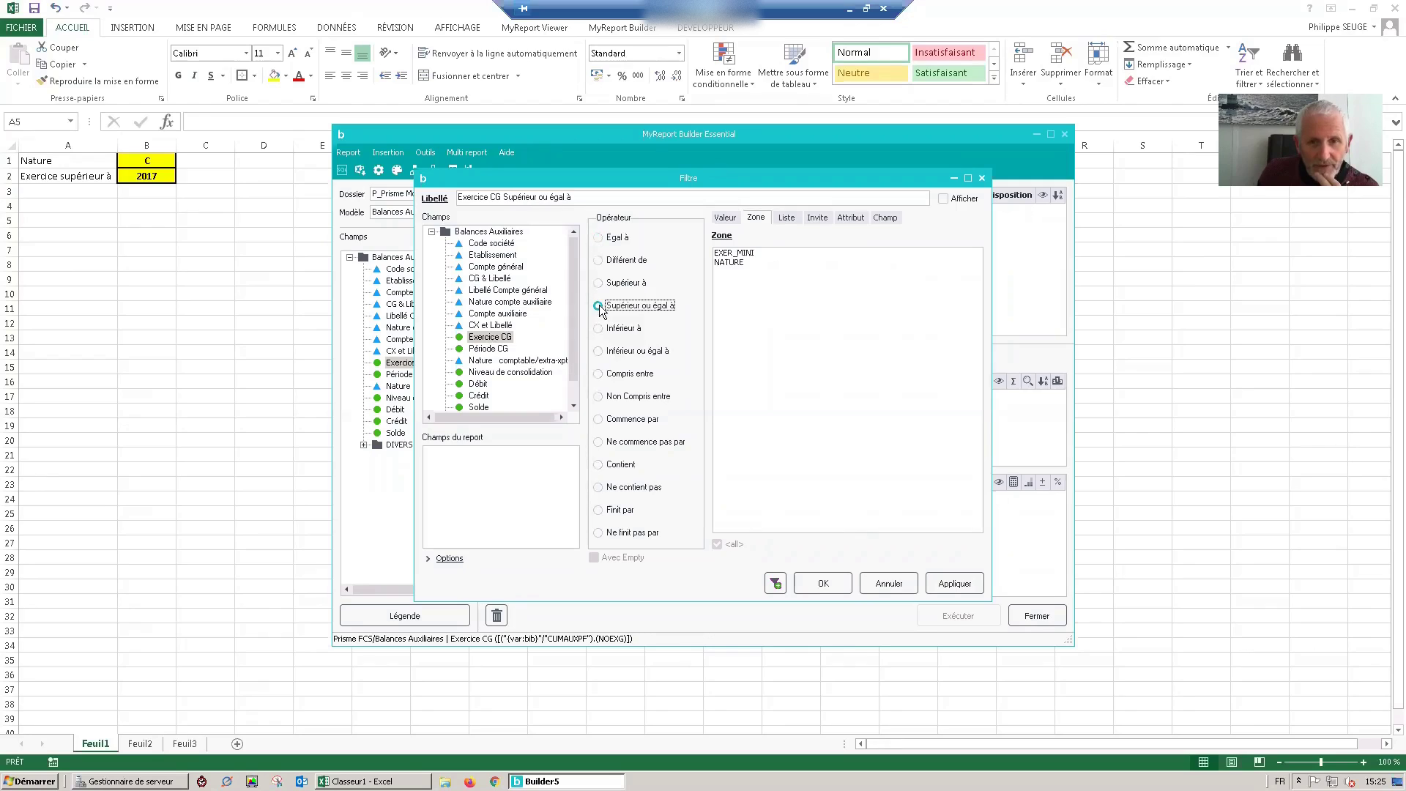
left_click(599, 283)
left_click(733, 253)
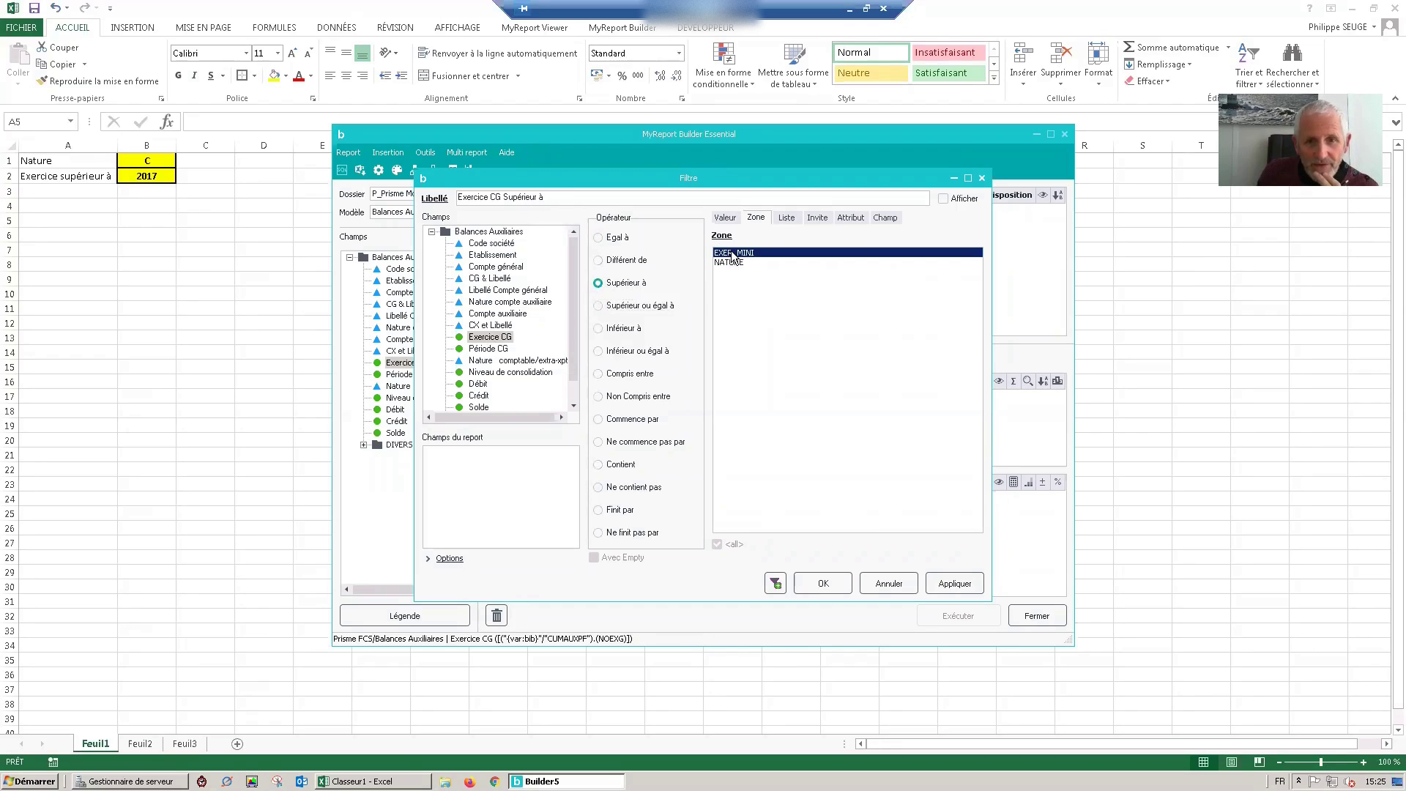
left_click(823, 584)
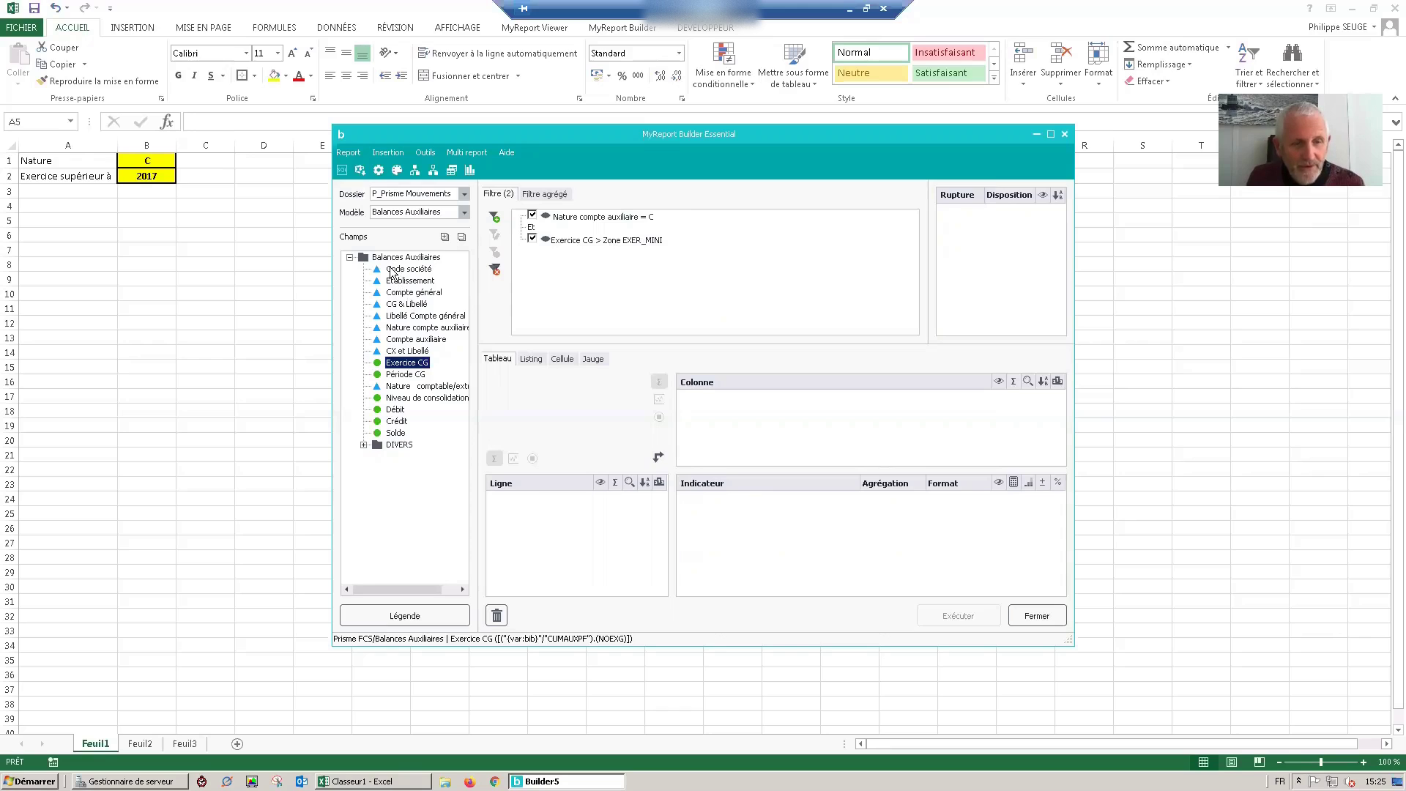
Insert a row above the Nature row in Feuil1 and enter the label "Code Société" in cell A1
left_click(11, 161)
right_click(11, 161)
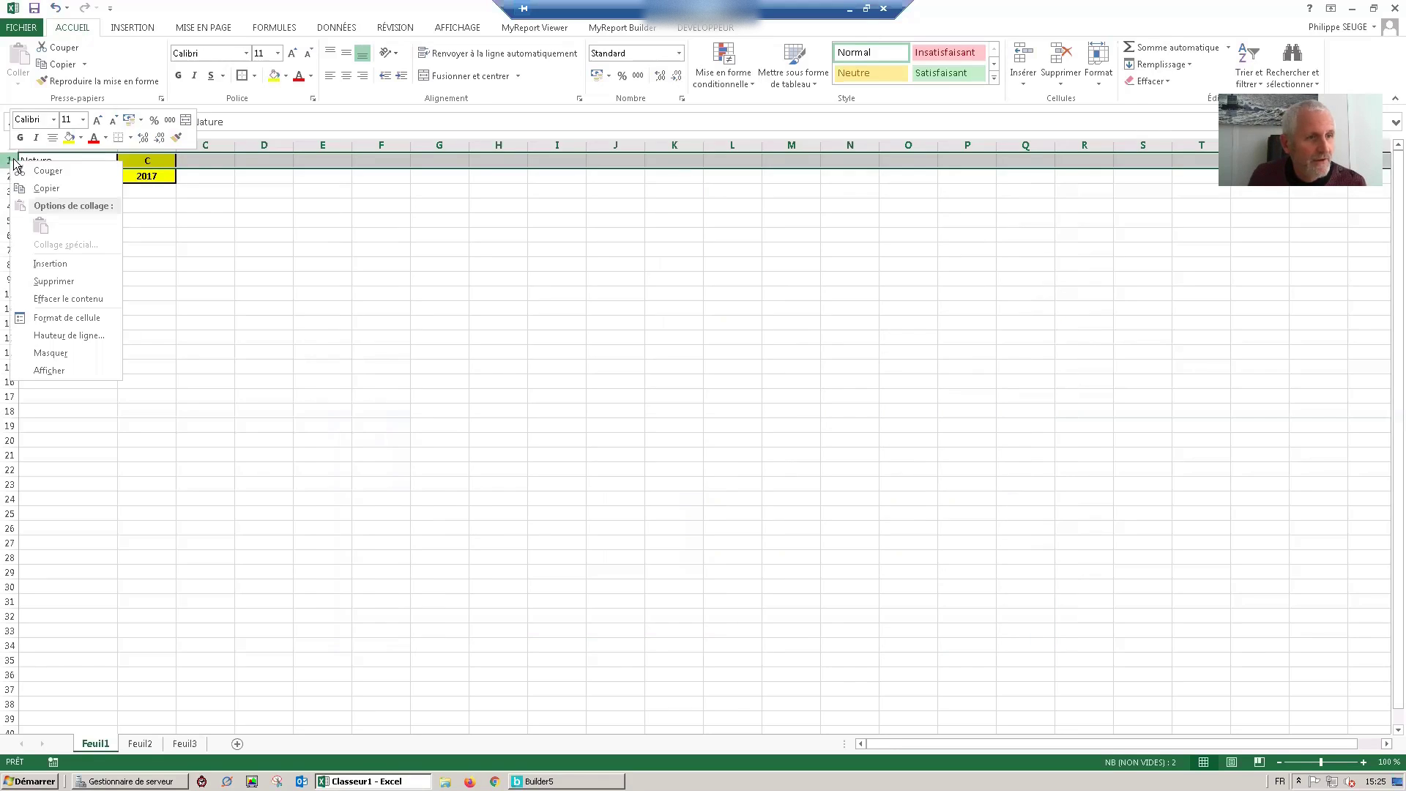
left_click(57, 260)
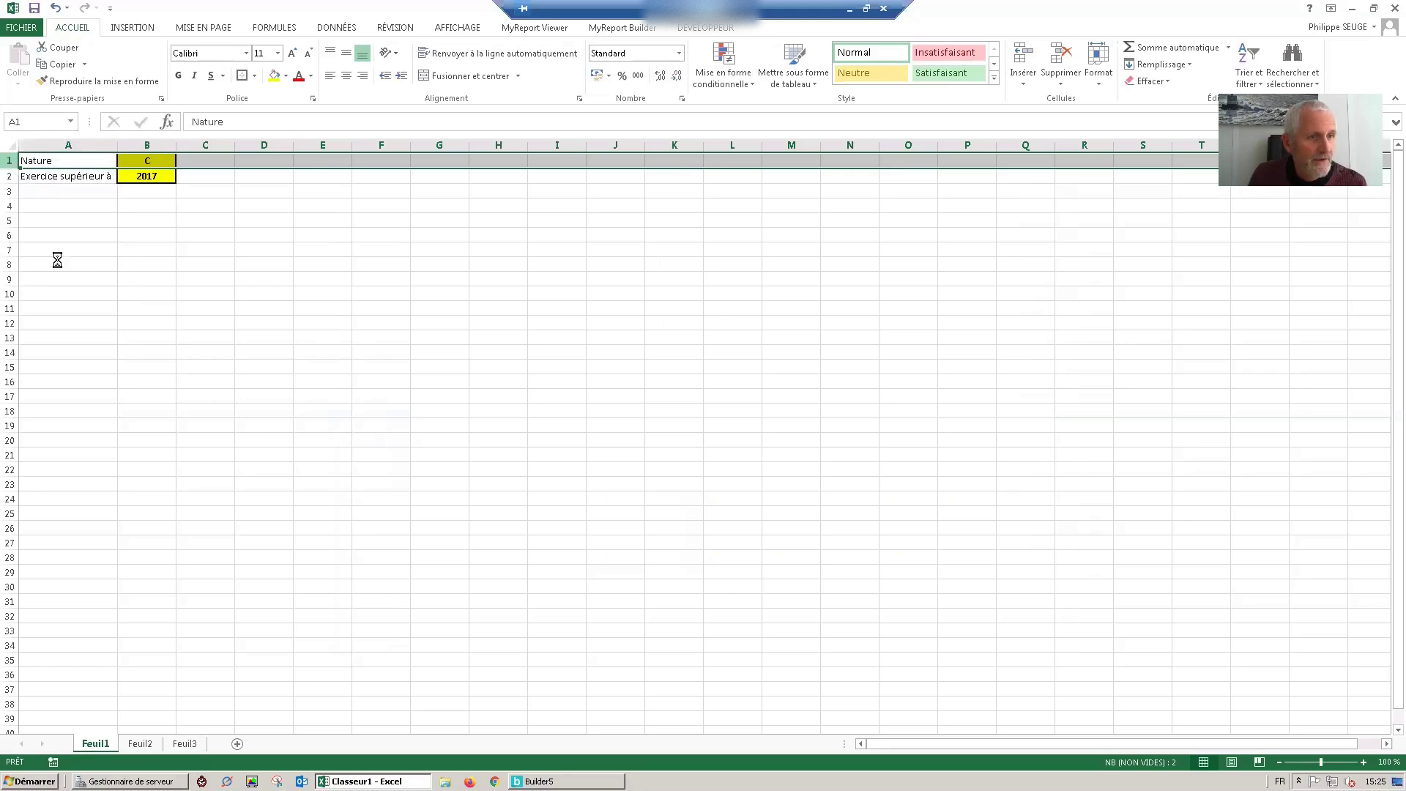
left_click(58, 160)
type("Cod")
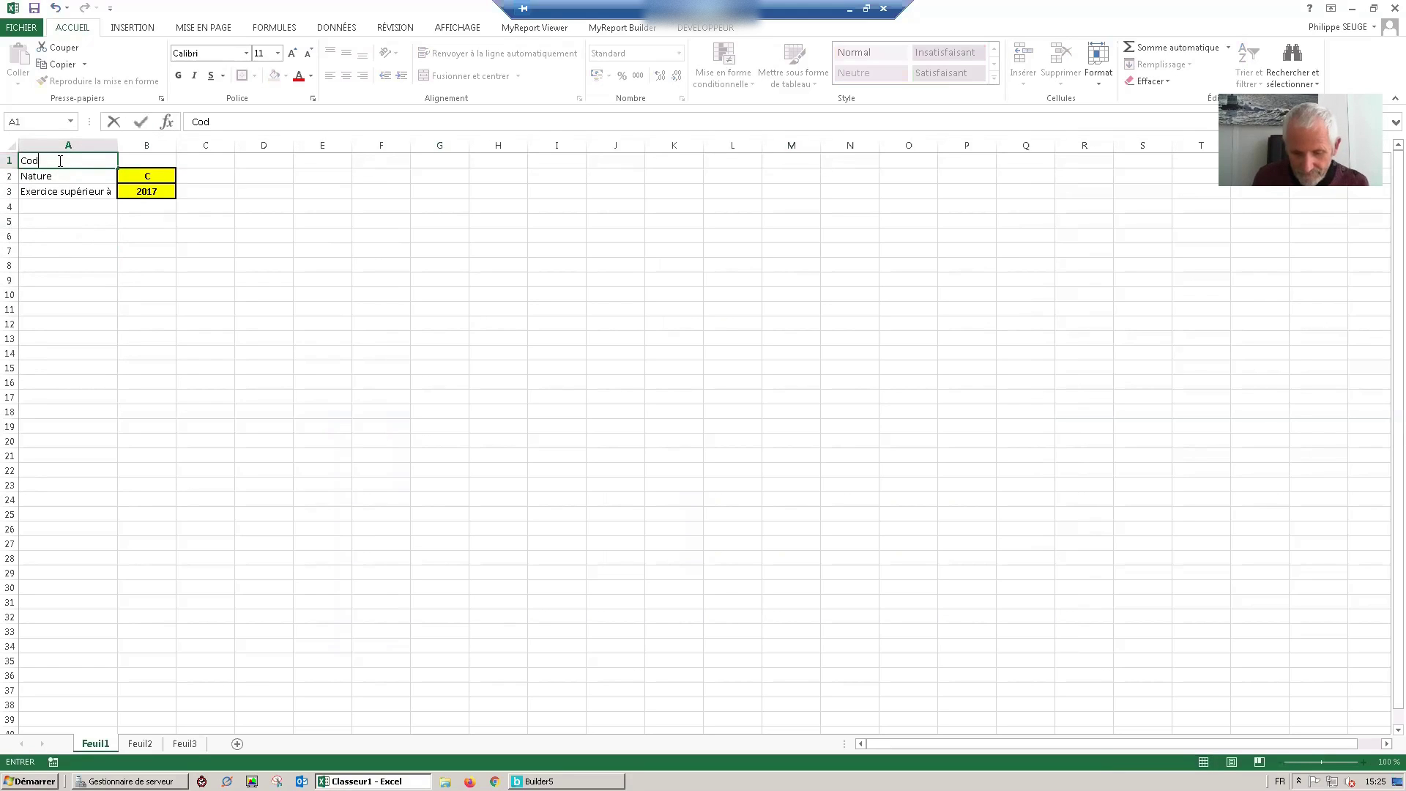
type("e Société")
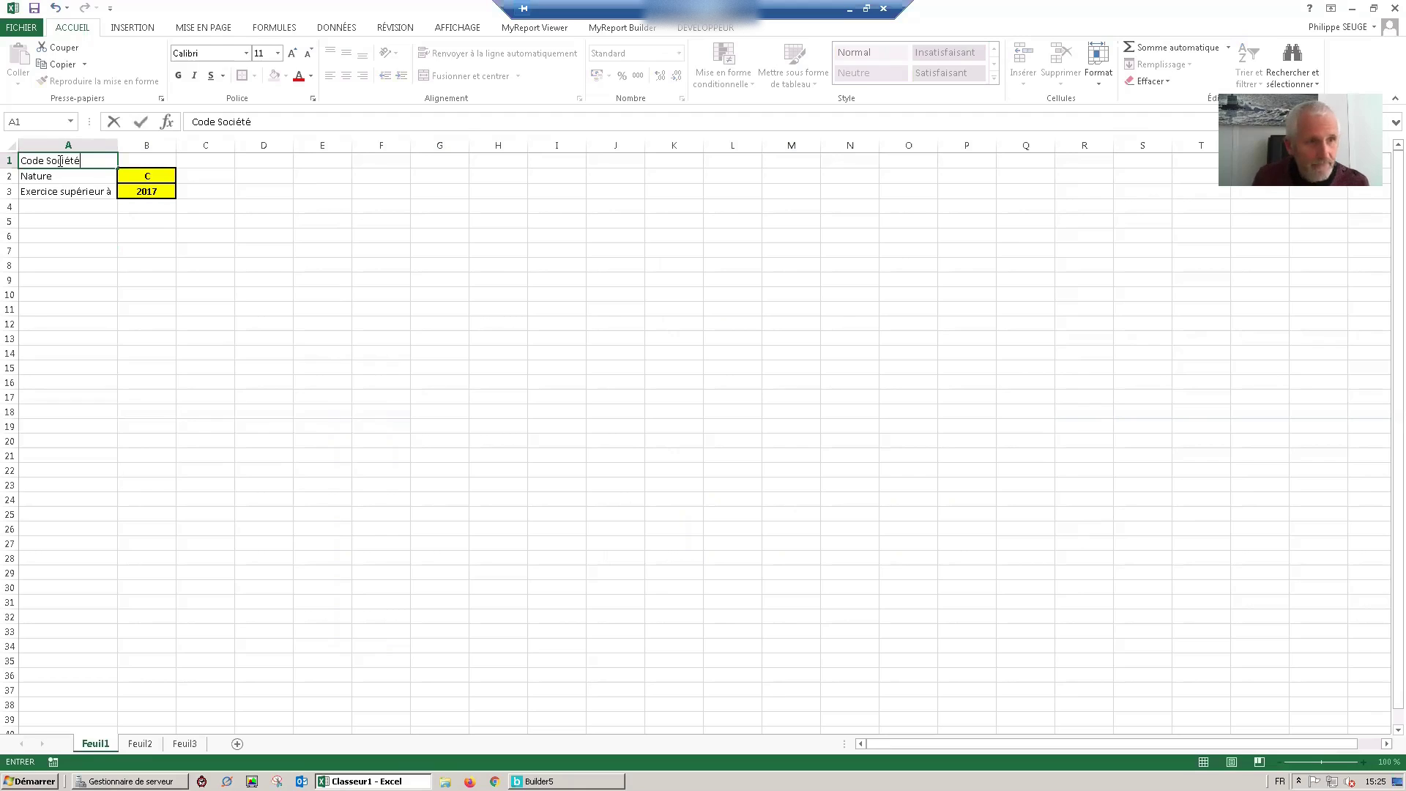
Enter SQ in cell B1 and copy the NATURE cell's formatting onto it
key("Tab")
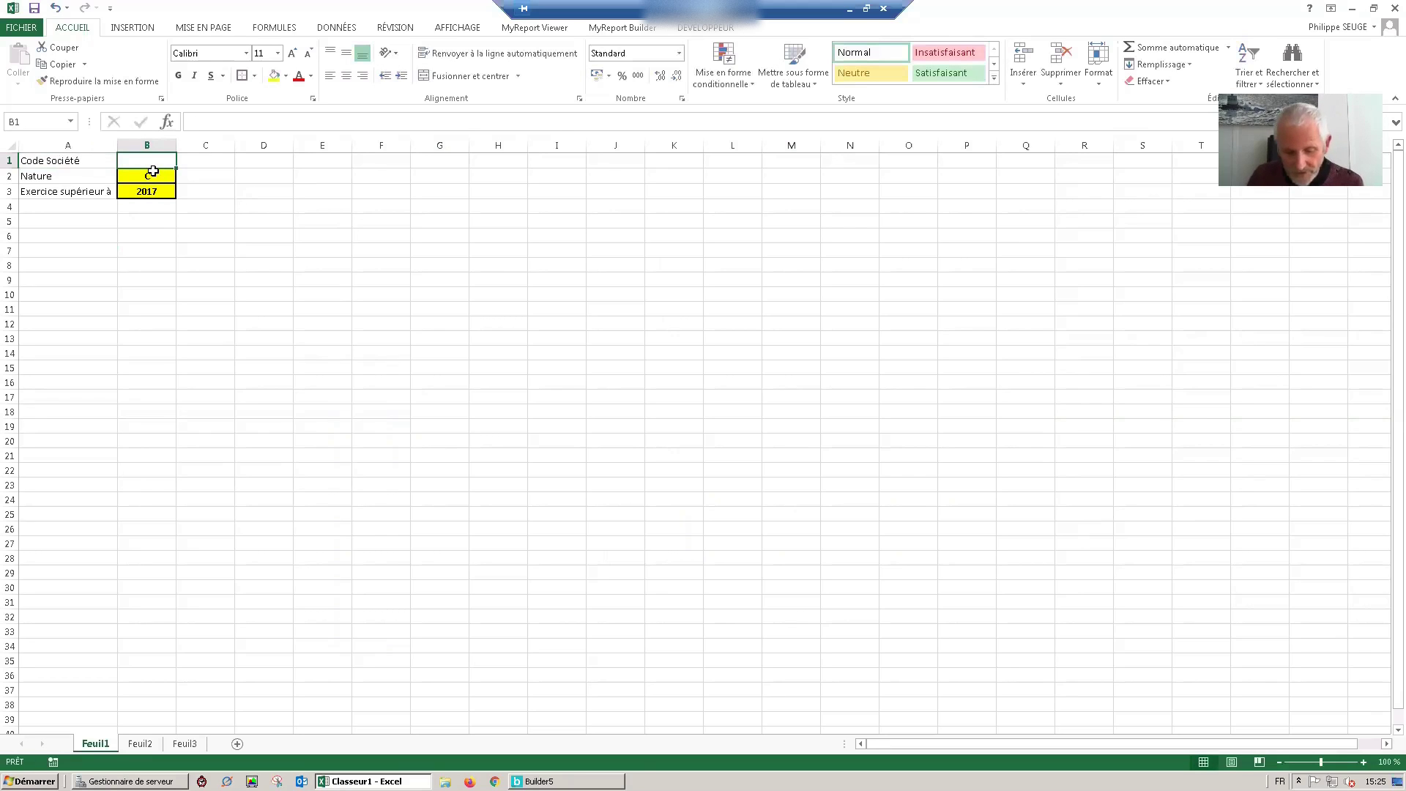
type("SQI")
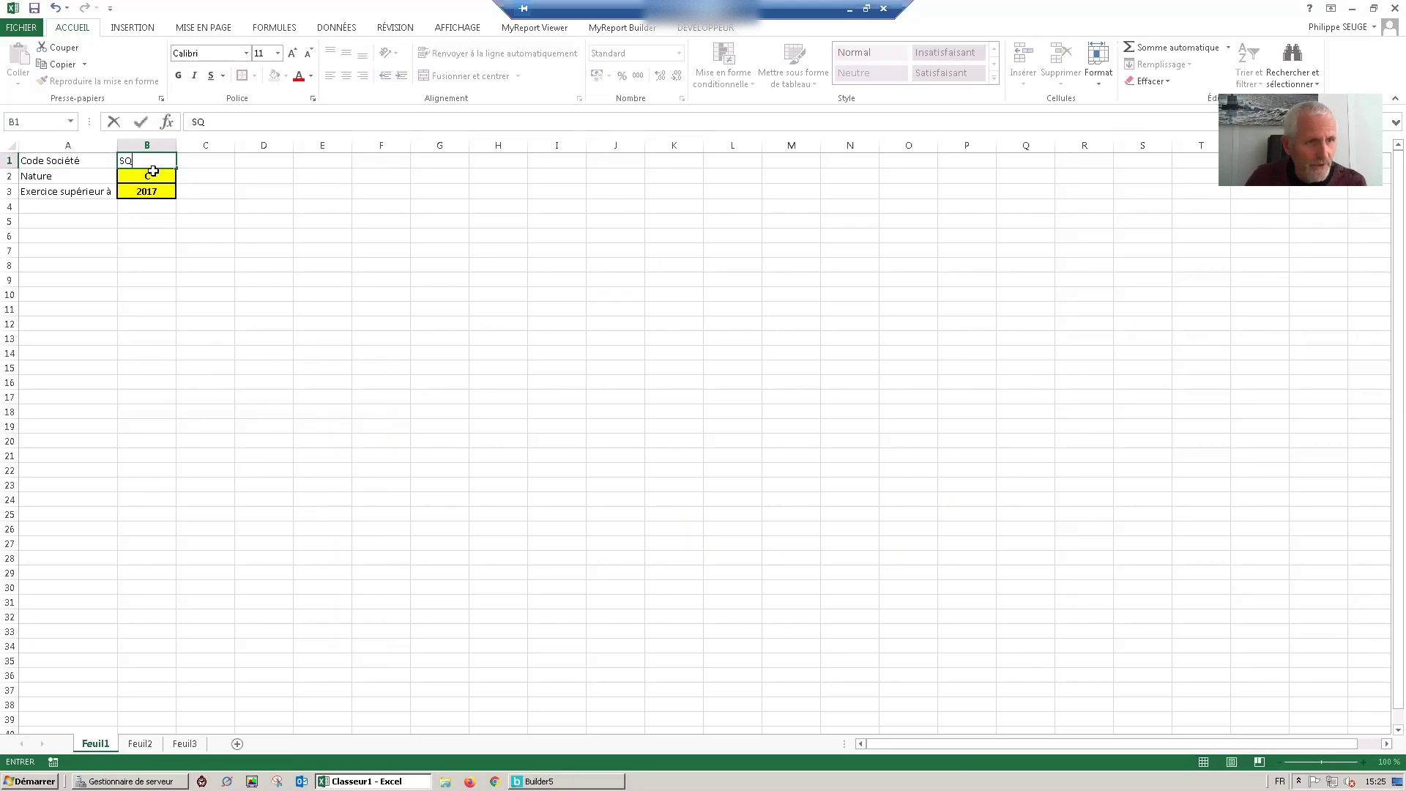
left_click(153, 171)
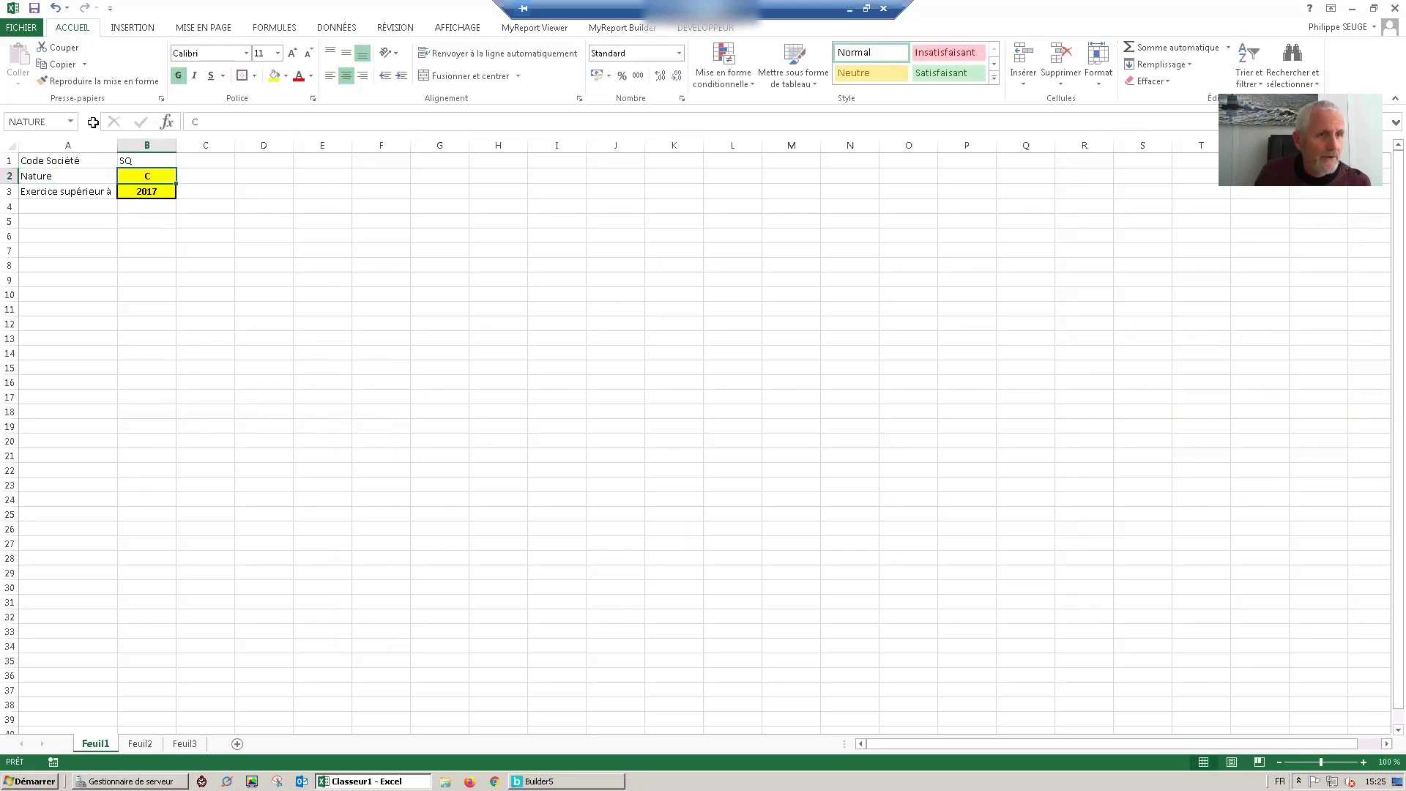
left_click(98, 81)
left_click(130, 161)
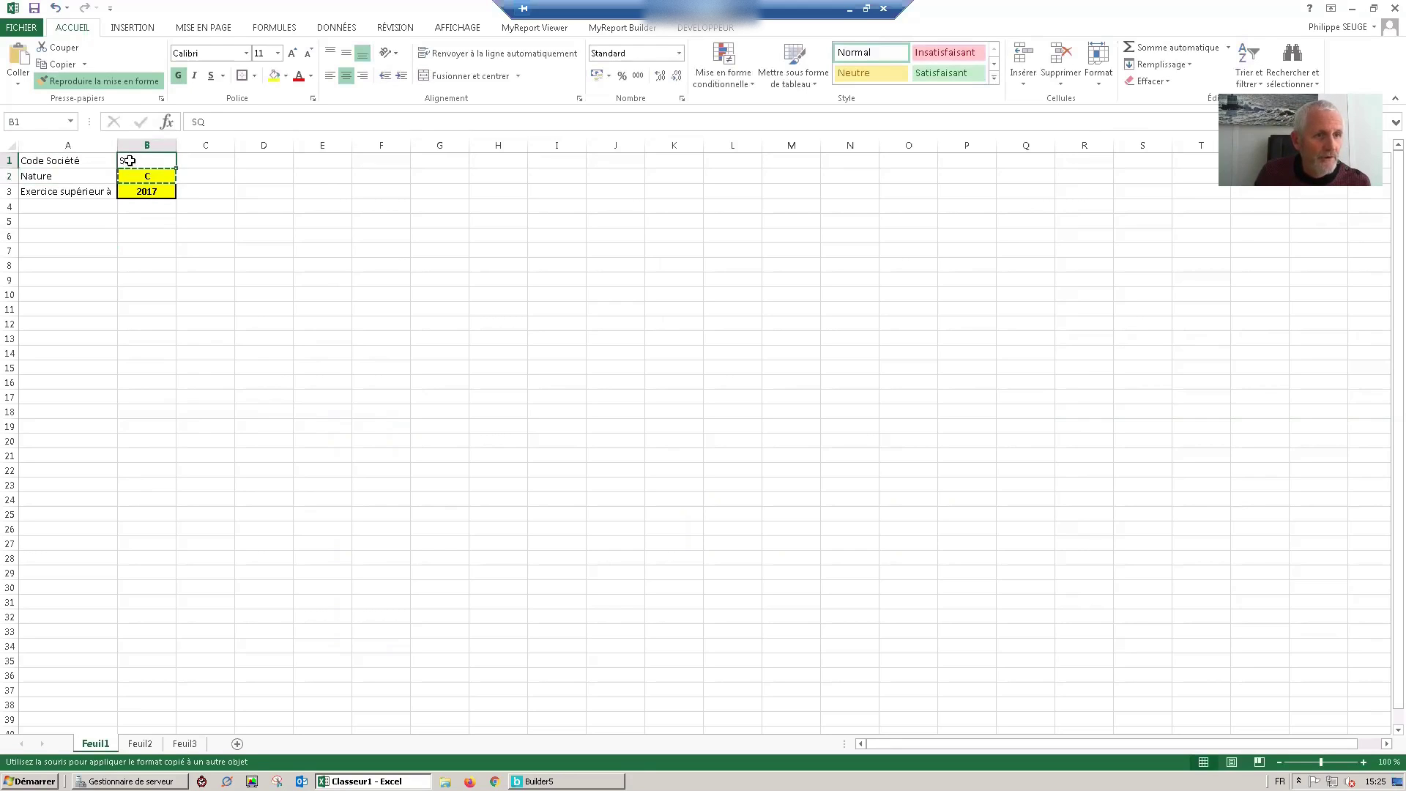
Name cell B1 STE
left_click(39, 123)
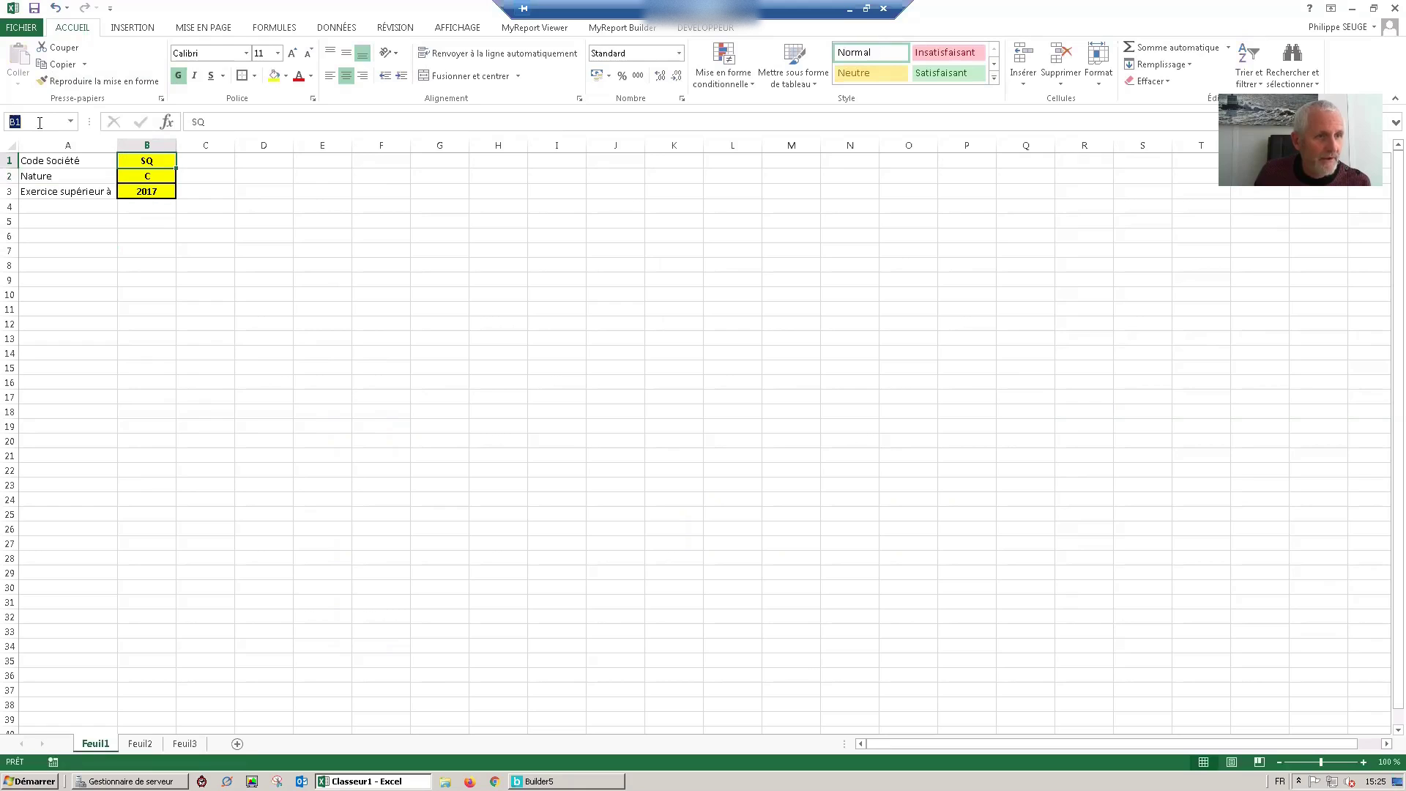
type("STE")
key("Return")
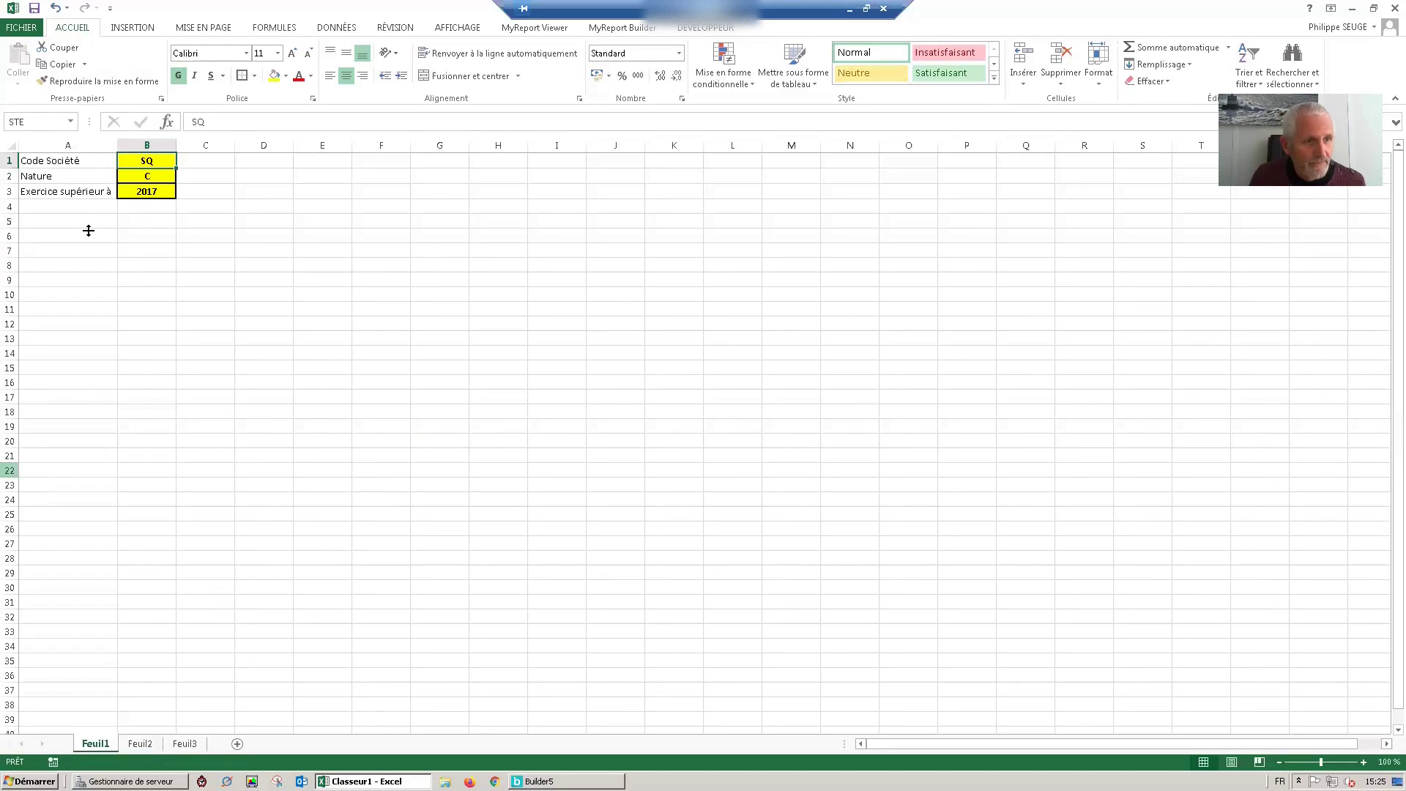
With cell A6 as the report location, add a Code société filter in MyReport Builder set to Egal à the zone STE
left_click(76, 233)
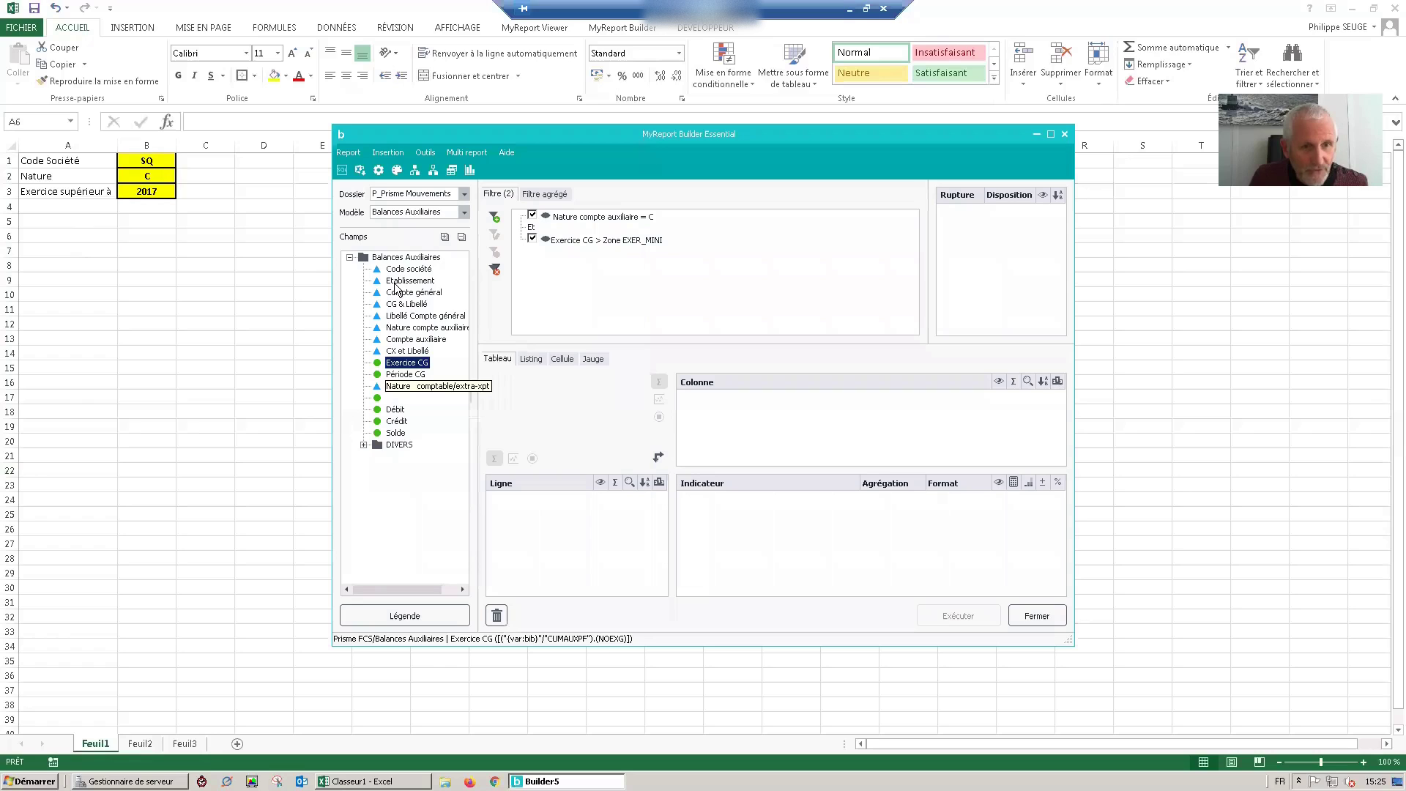
left_click_drag(407, 269, 579, 293)
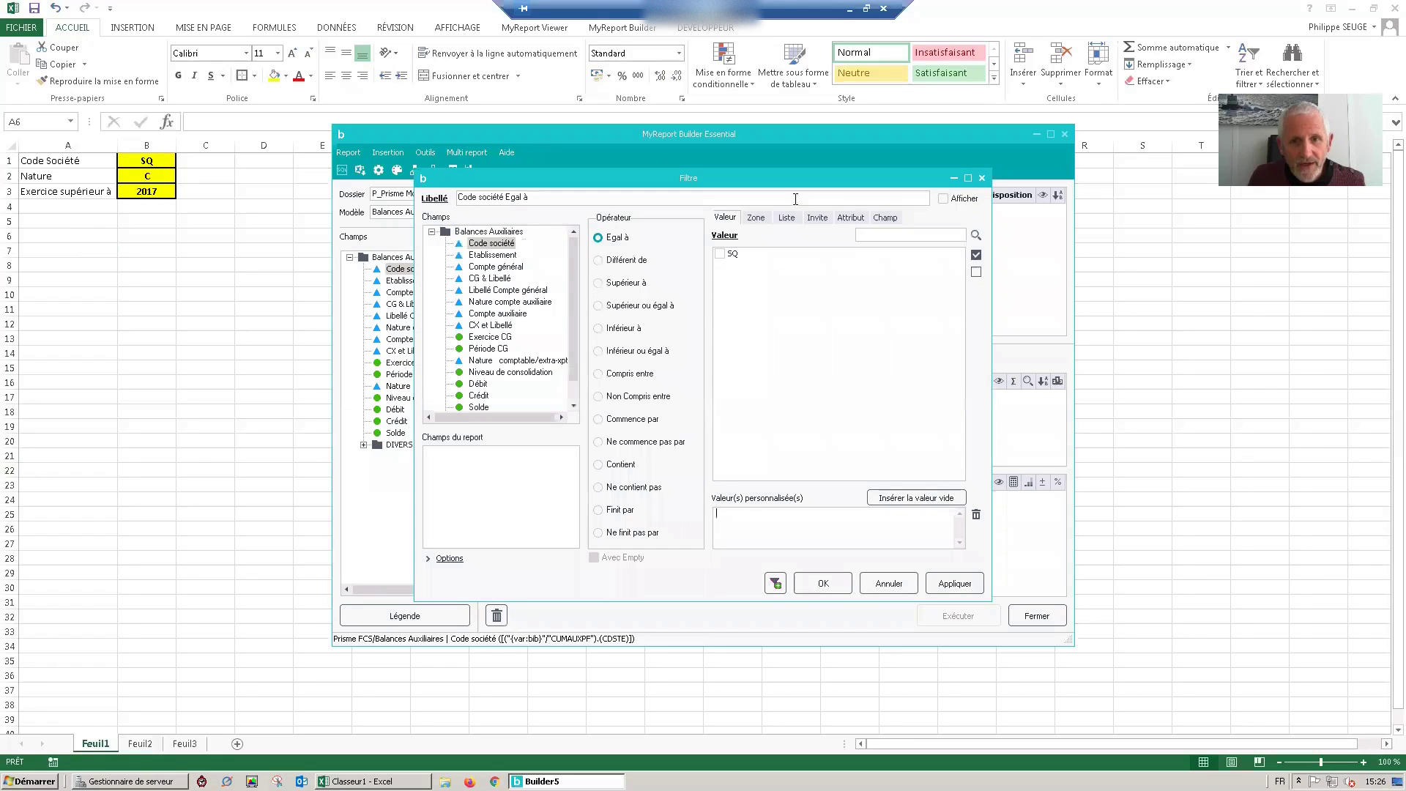
left_click(757, 219)
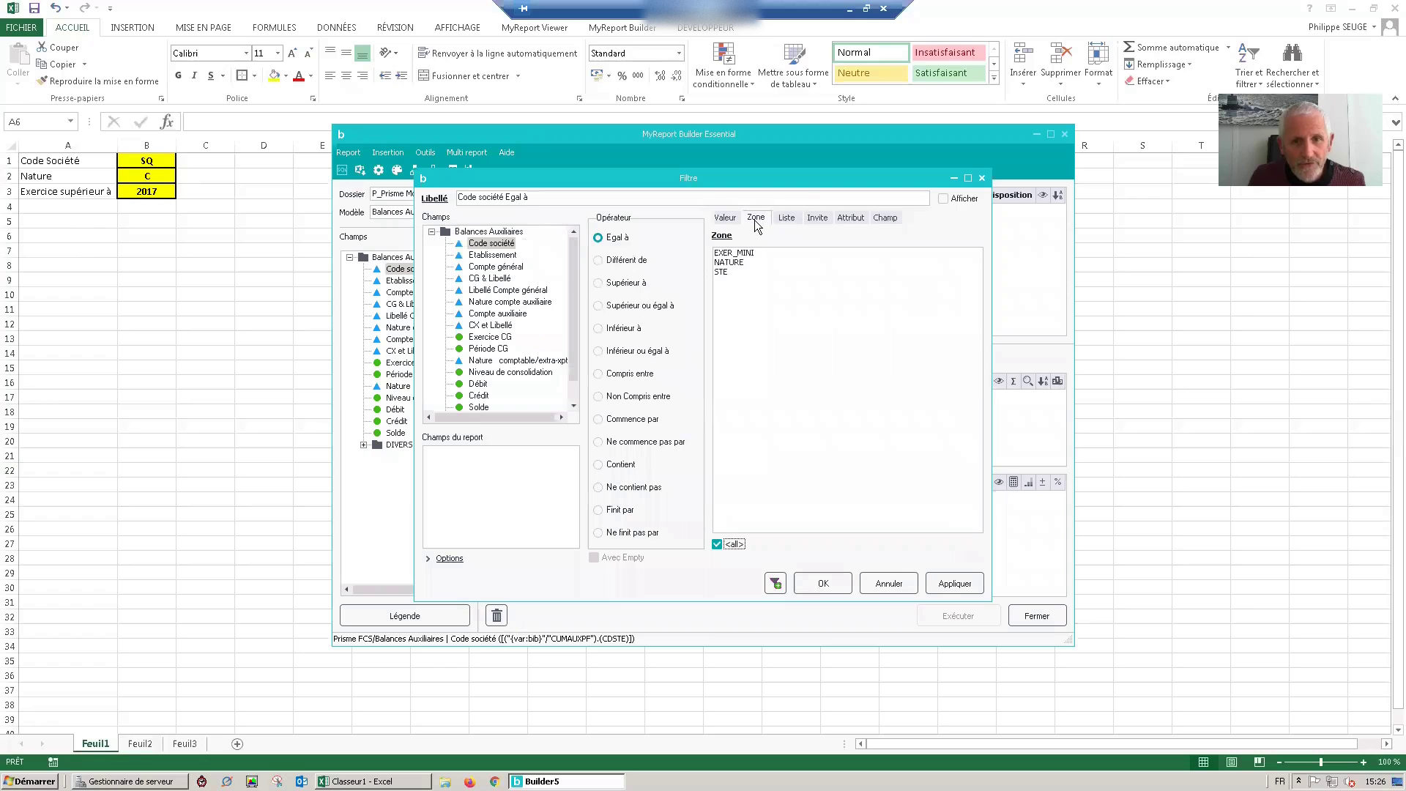
left_click(720, 273)
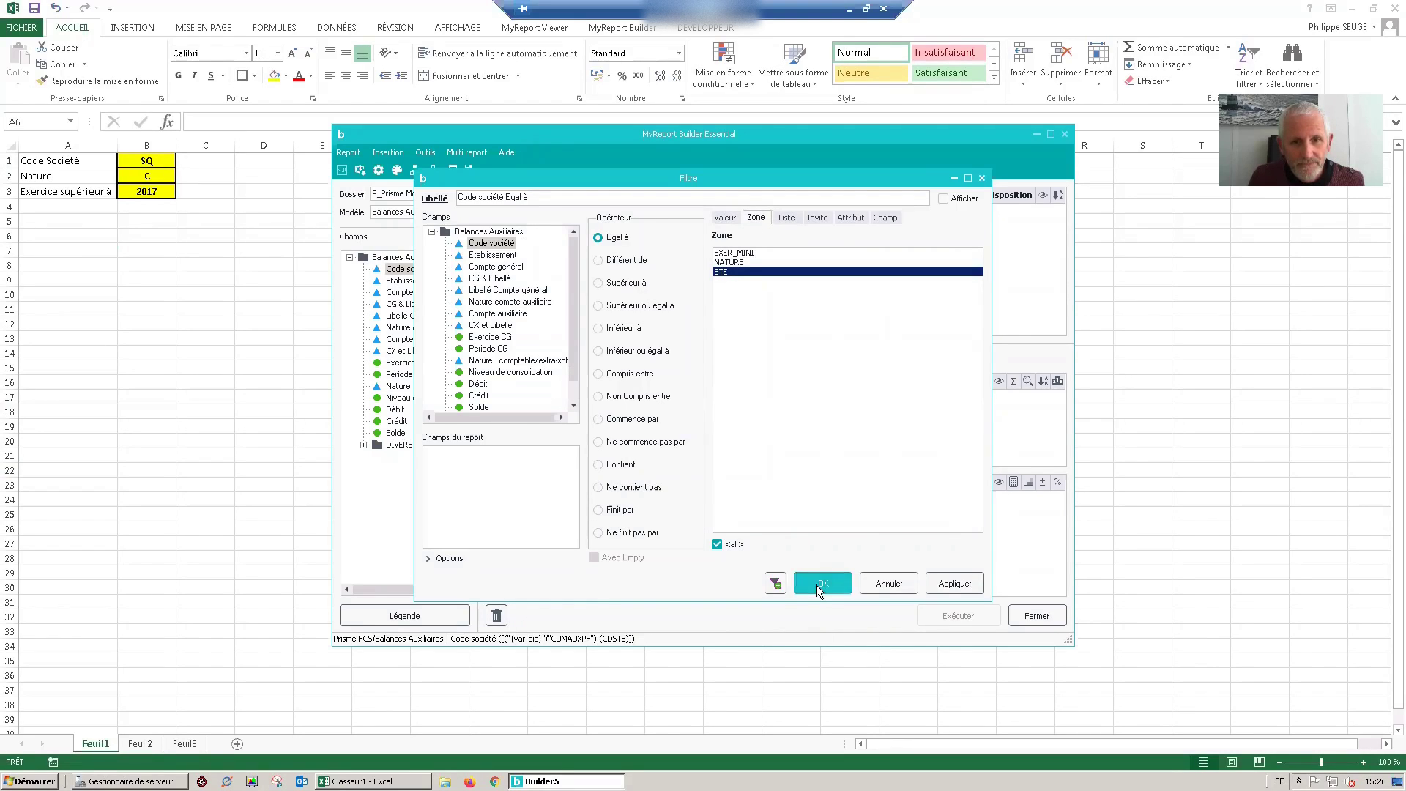
left_click(821, 584)
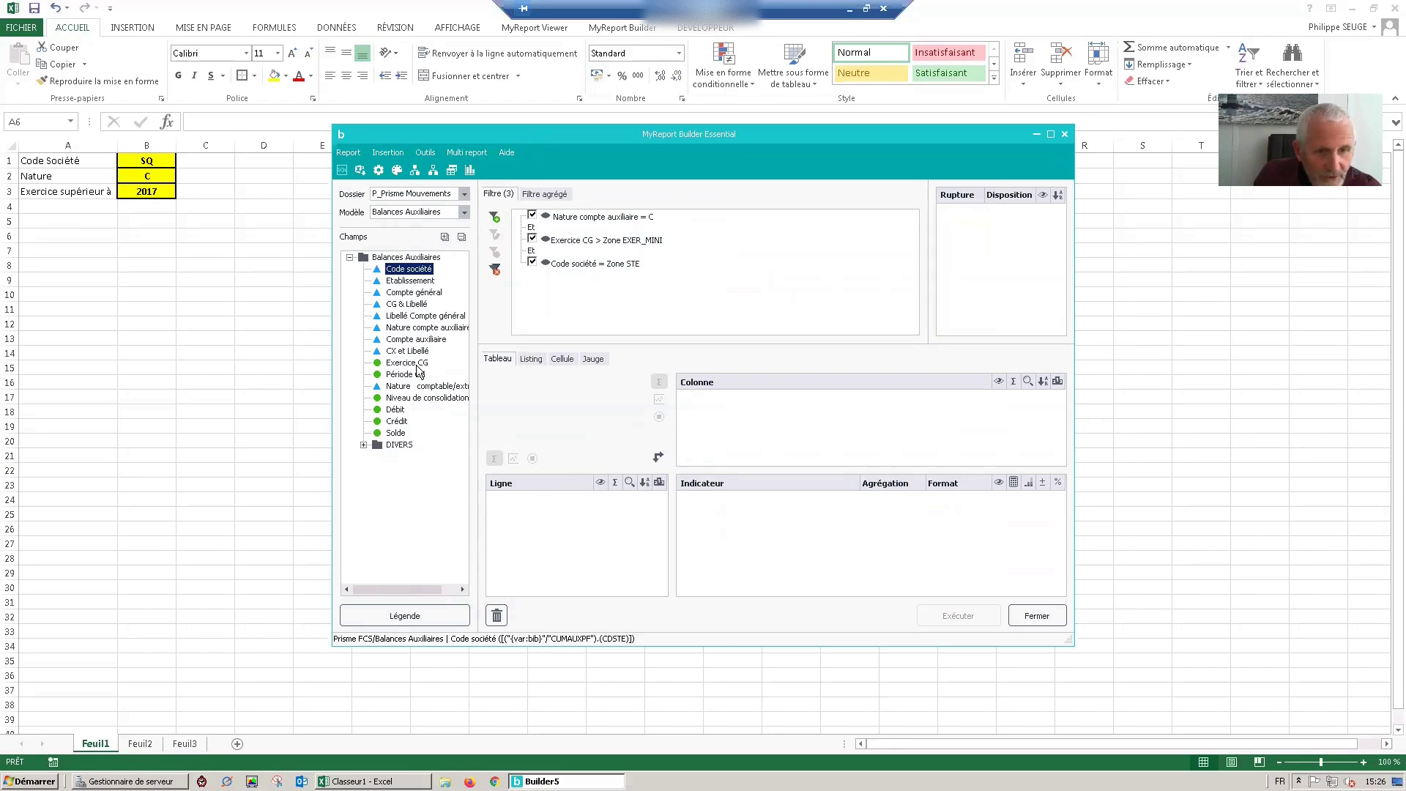
Set Exercice CG as the table's row field and Solde as its indicator, and run the report
left_click_drag(407, 364, 527, 504)
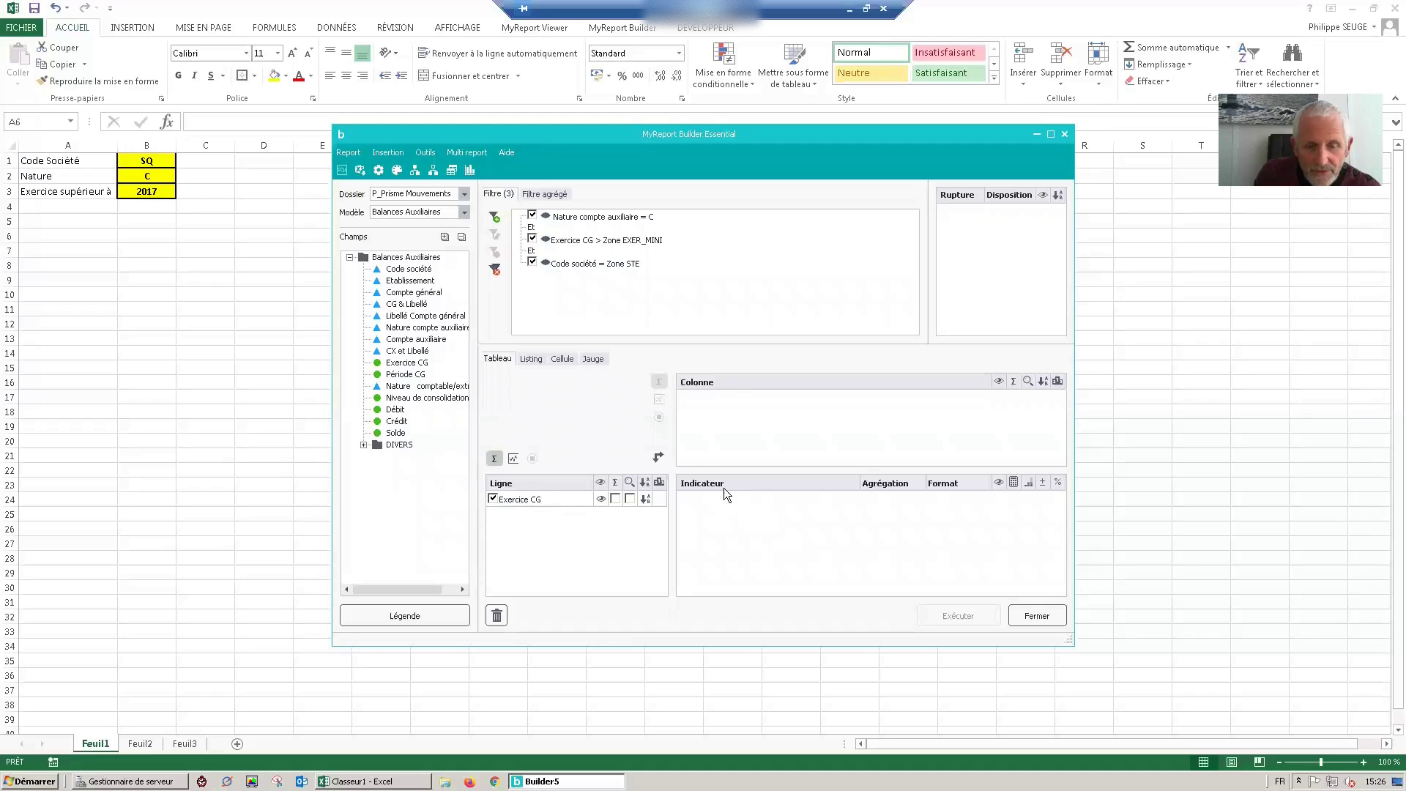
left_click_drag(395, 433, 751, 509)
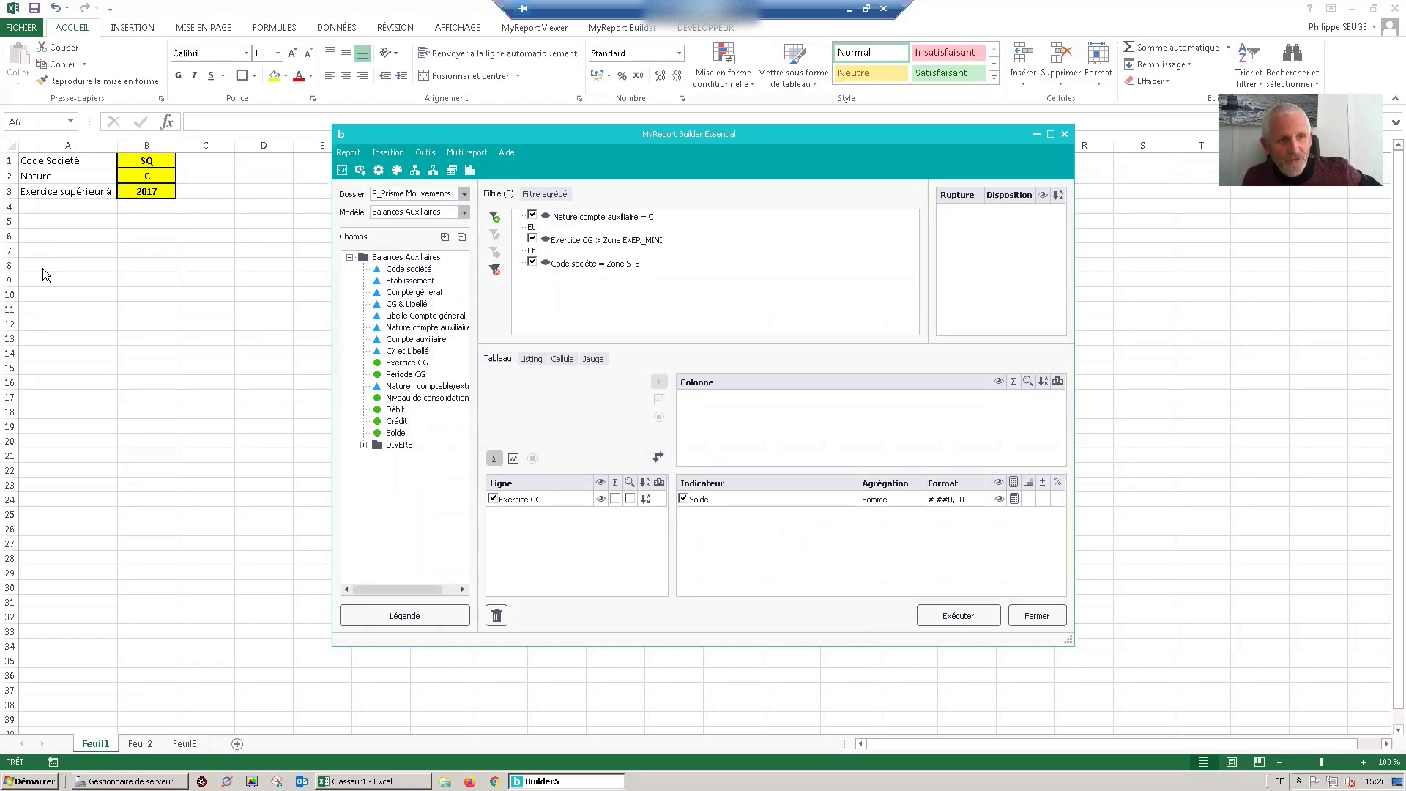
left_click(949, 614)
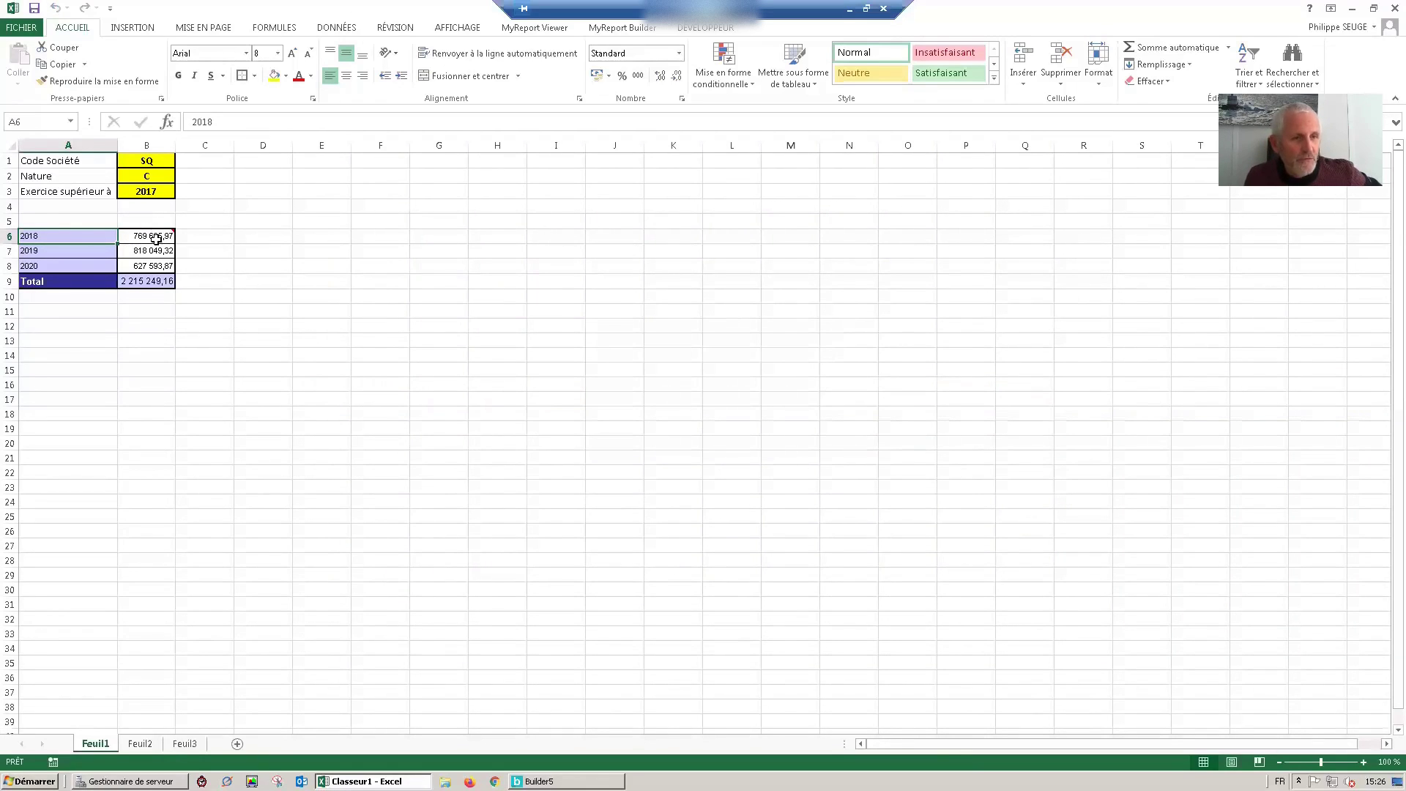
Back in MyReport Builder, turn off the total for the rows and run the report again
mouse_move(165, 235)
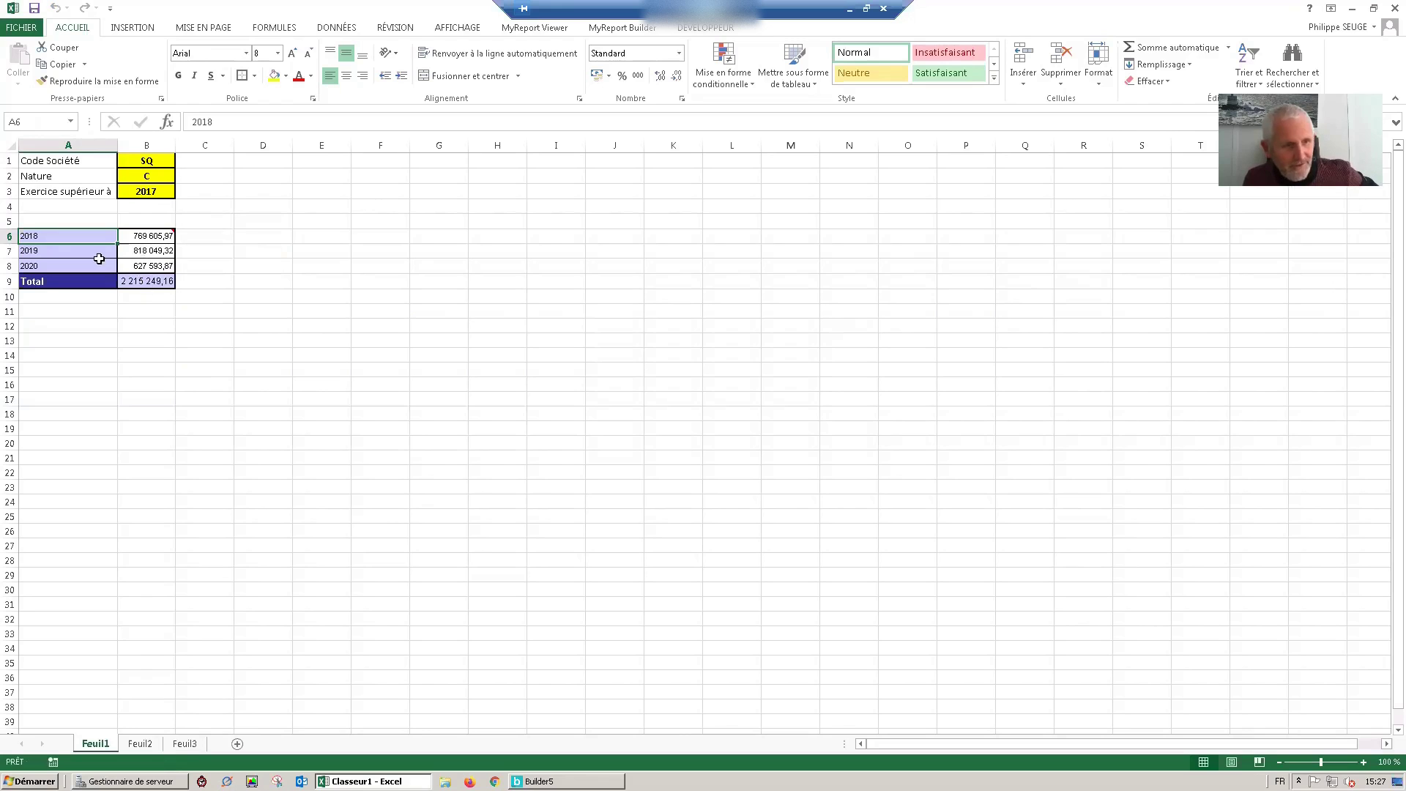
left_click(542, 780)
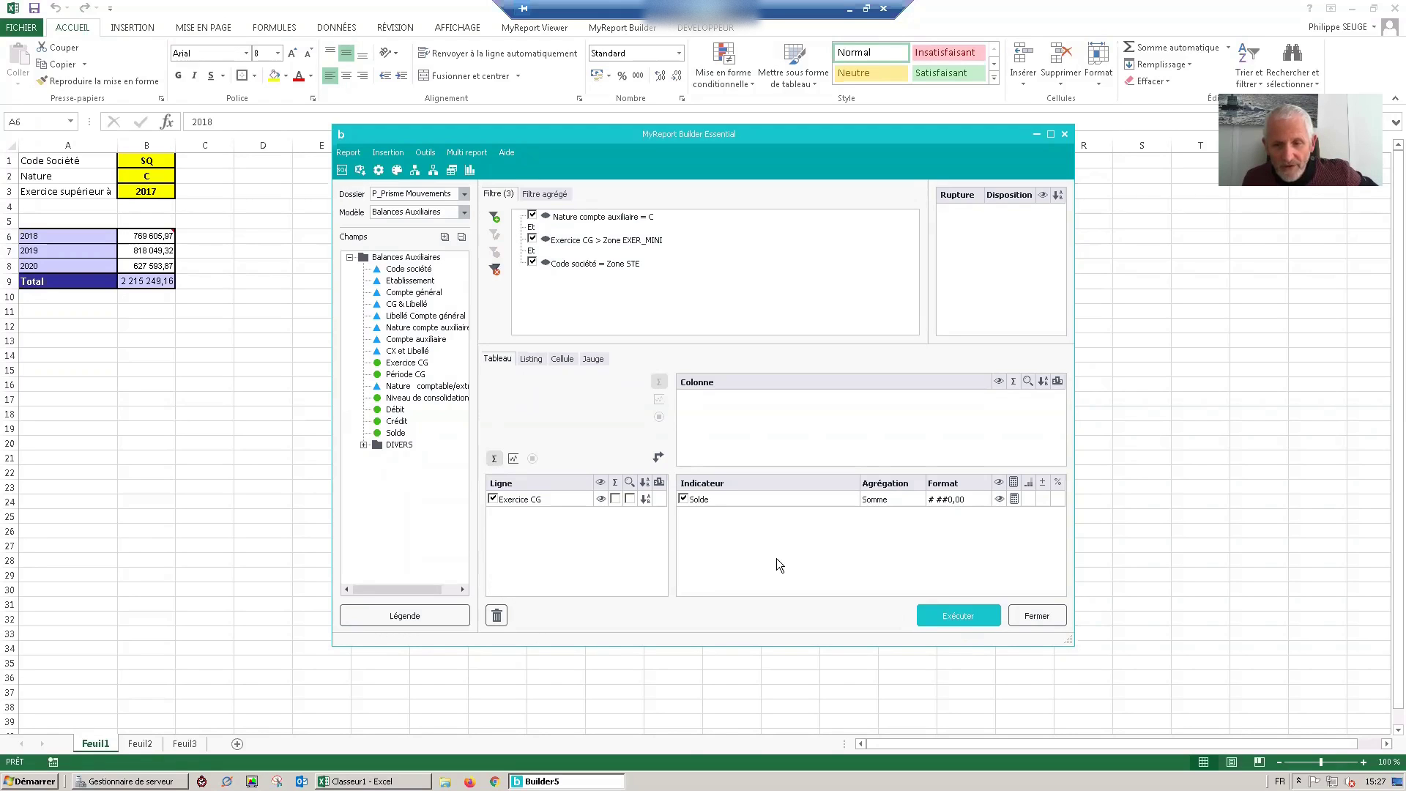
left_click(958, 613)
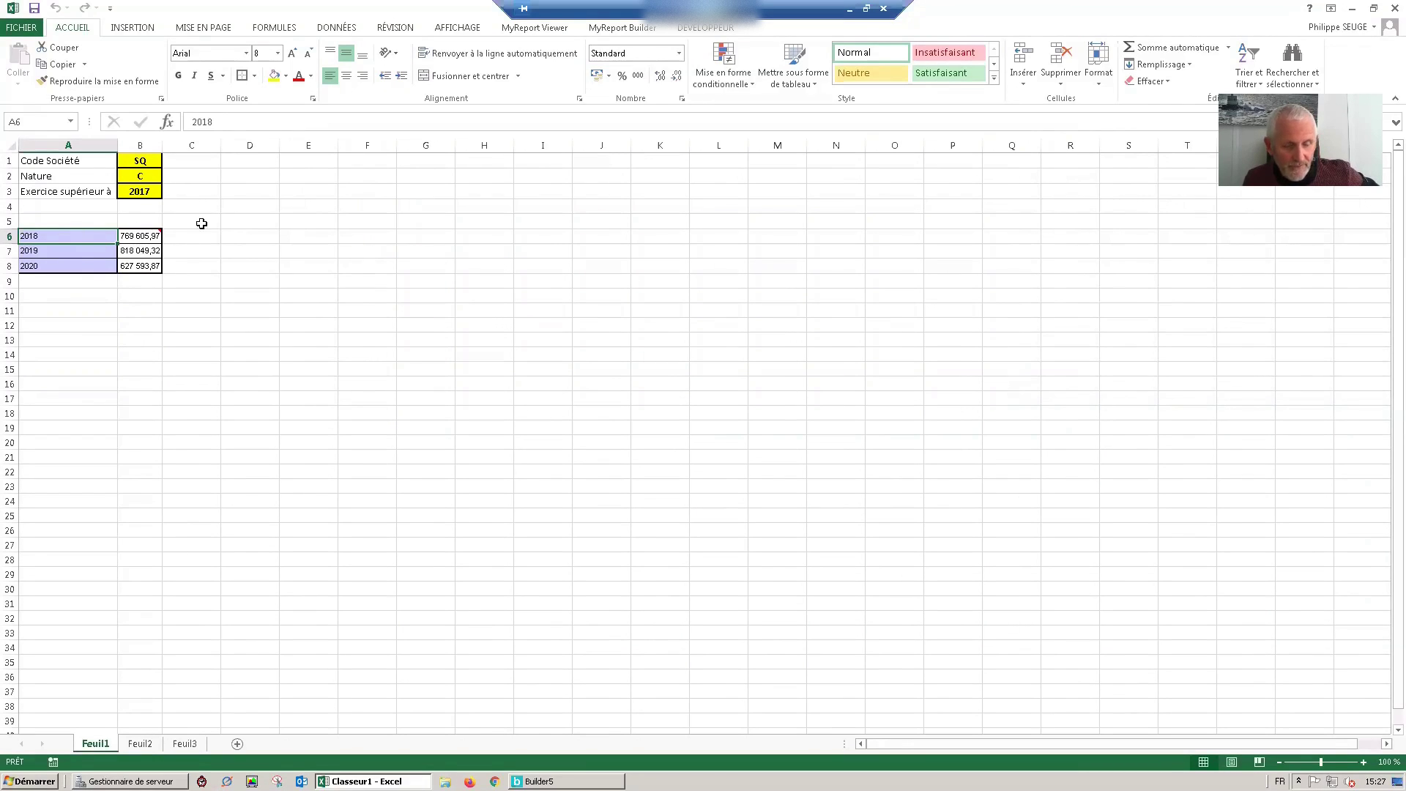
Return to MyReport Builder, enable the display of the indicator labels and run the report
left_click(539, 781)
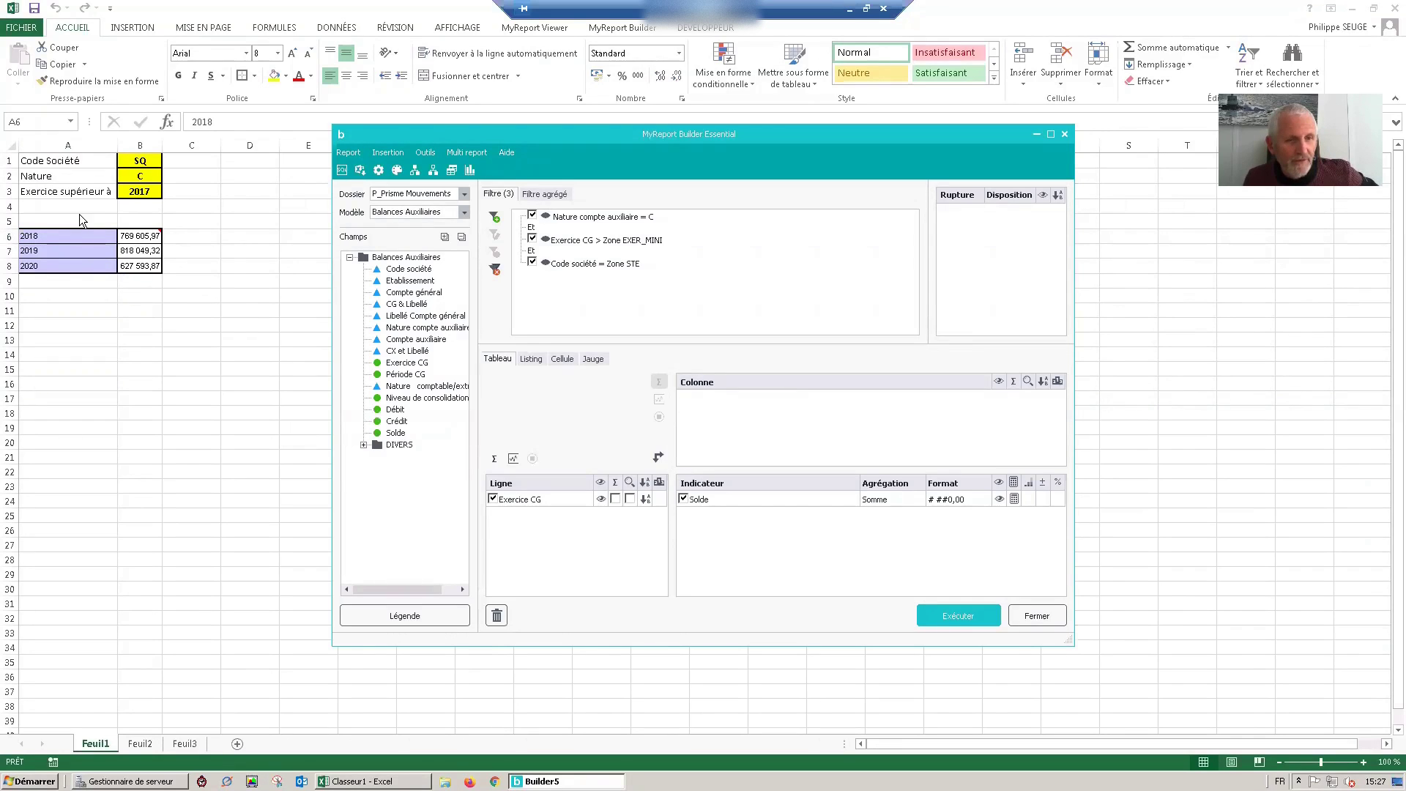
right_click(754, 546)
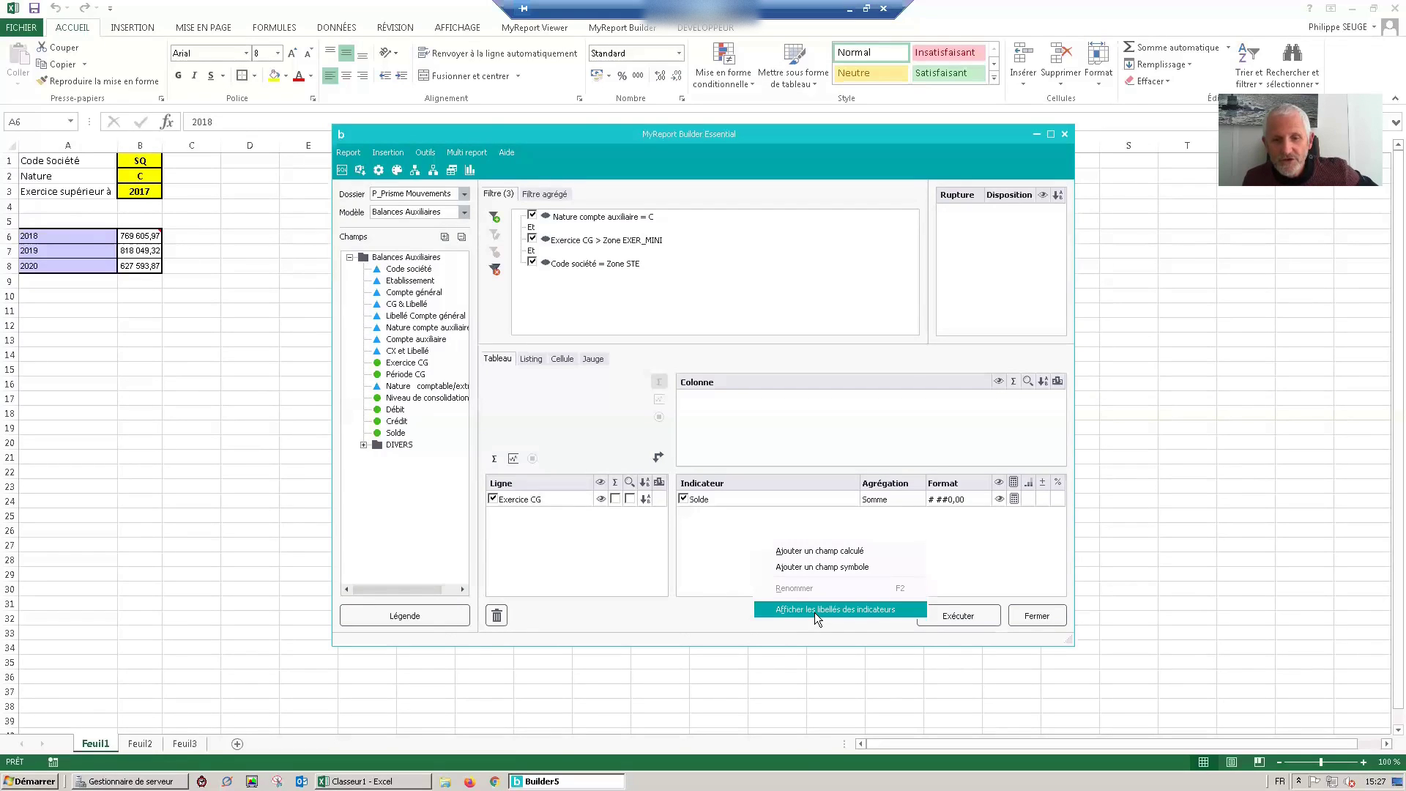
right_click(723, 536)
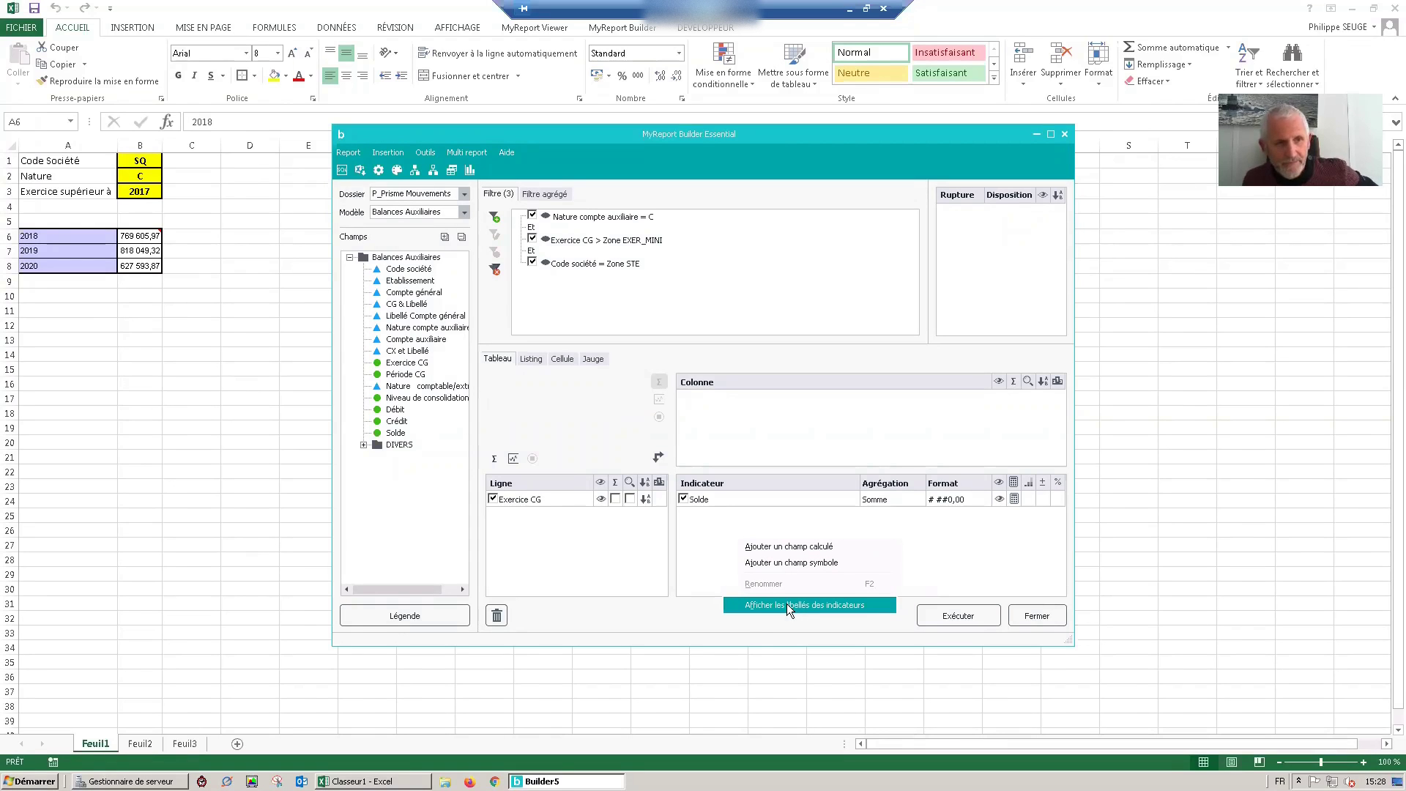
left_click(786, 604)
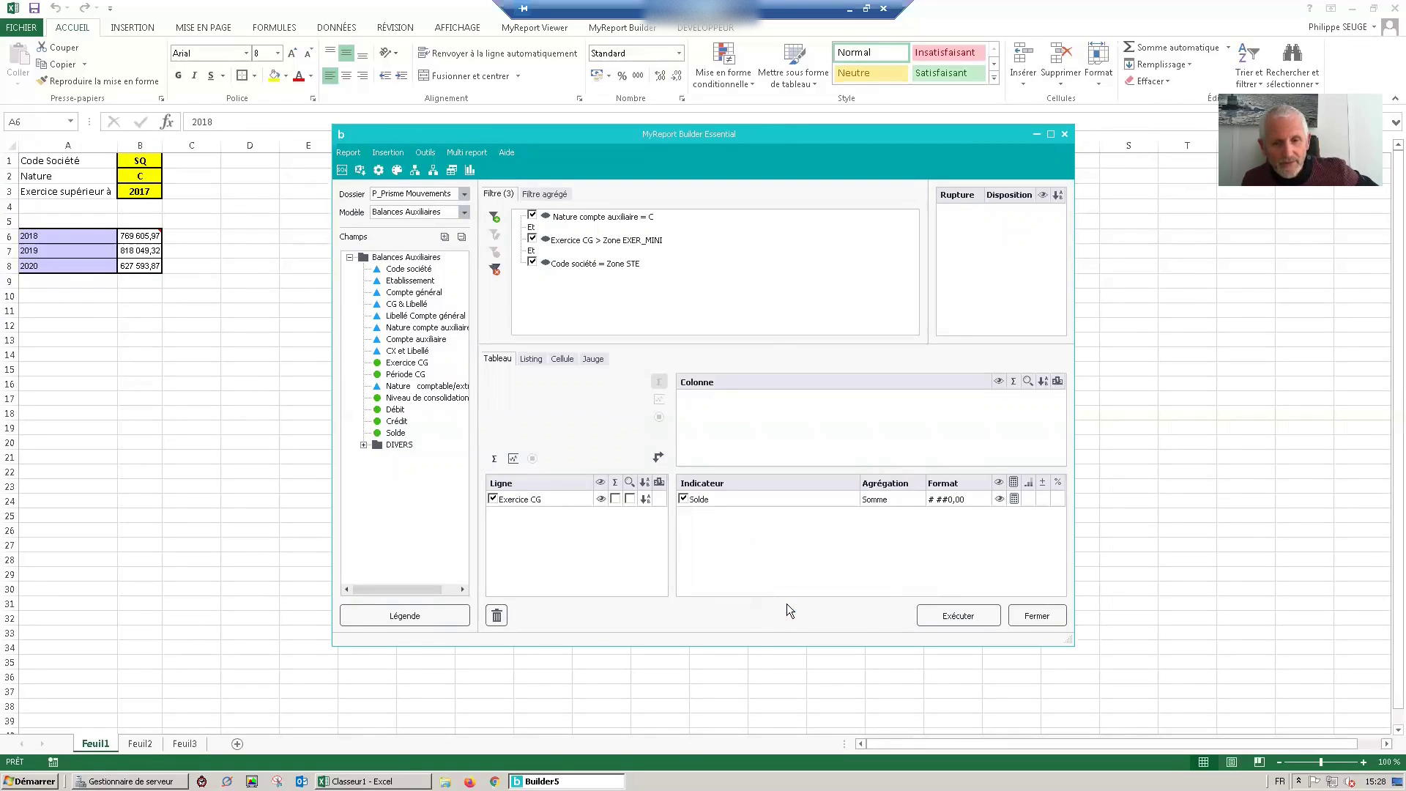
left_click(955, 614)
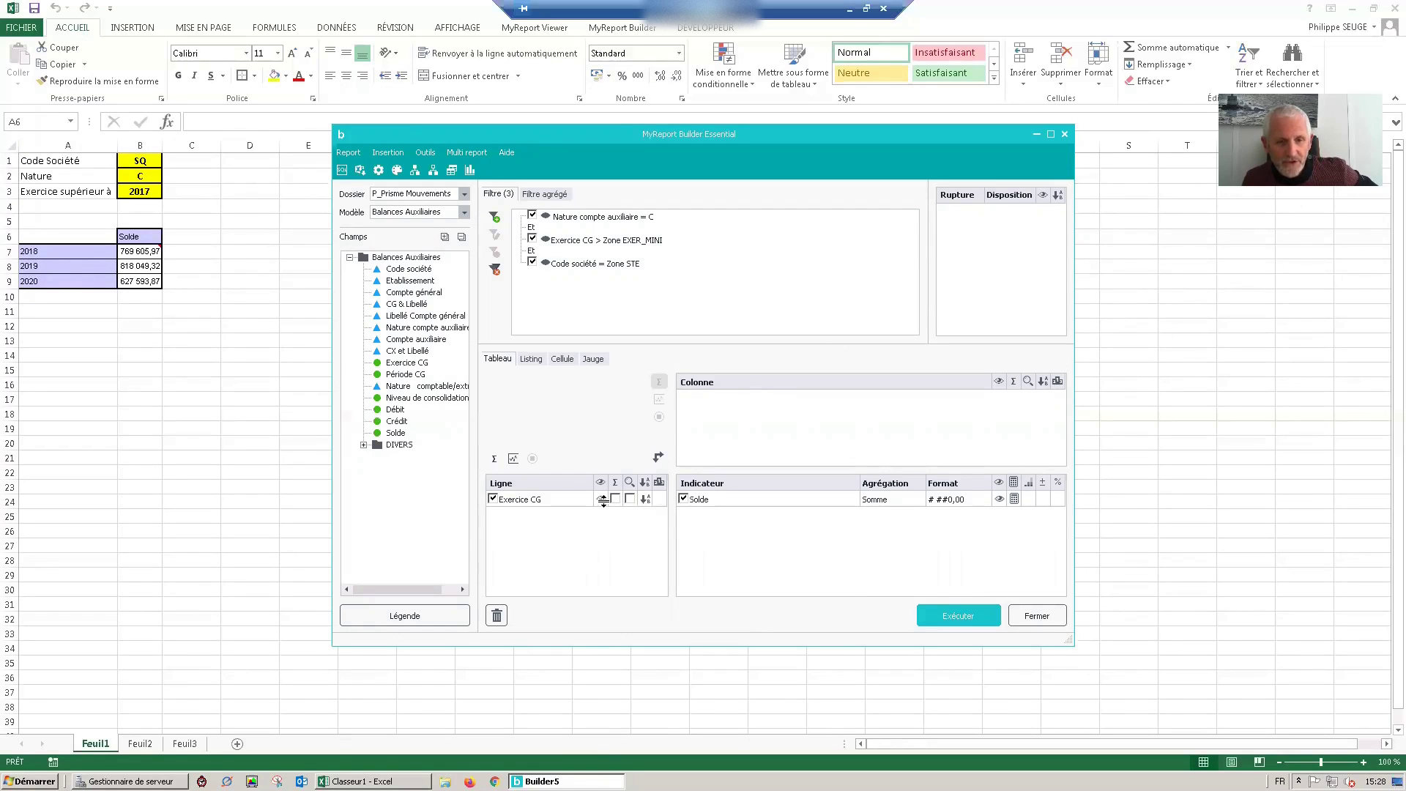
Enable the display of the row labels for the table and run the report
right_click(546, 544)
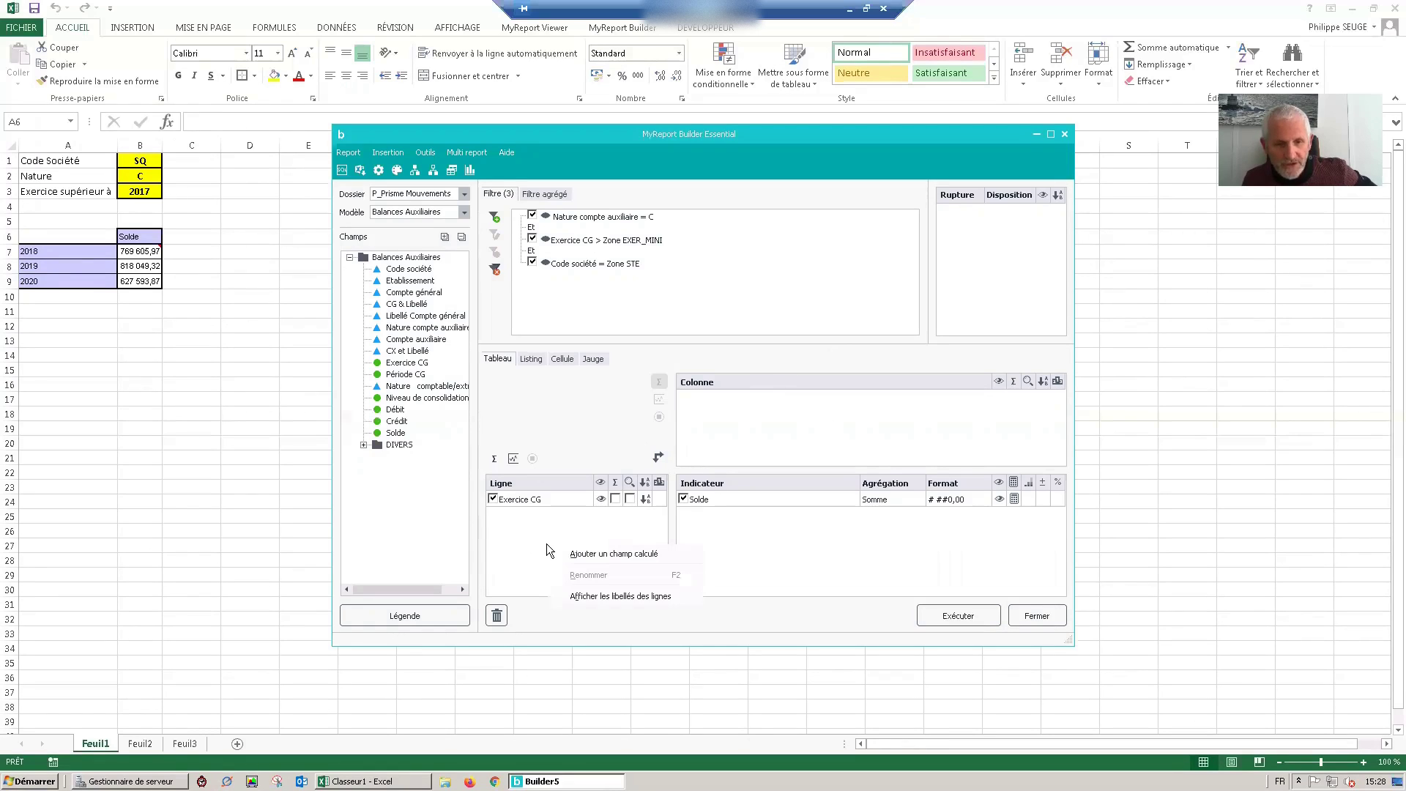
left_click(575, 595)
left_click(952, 611)
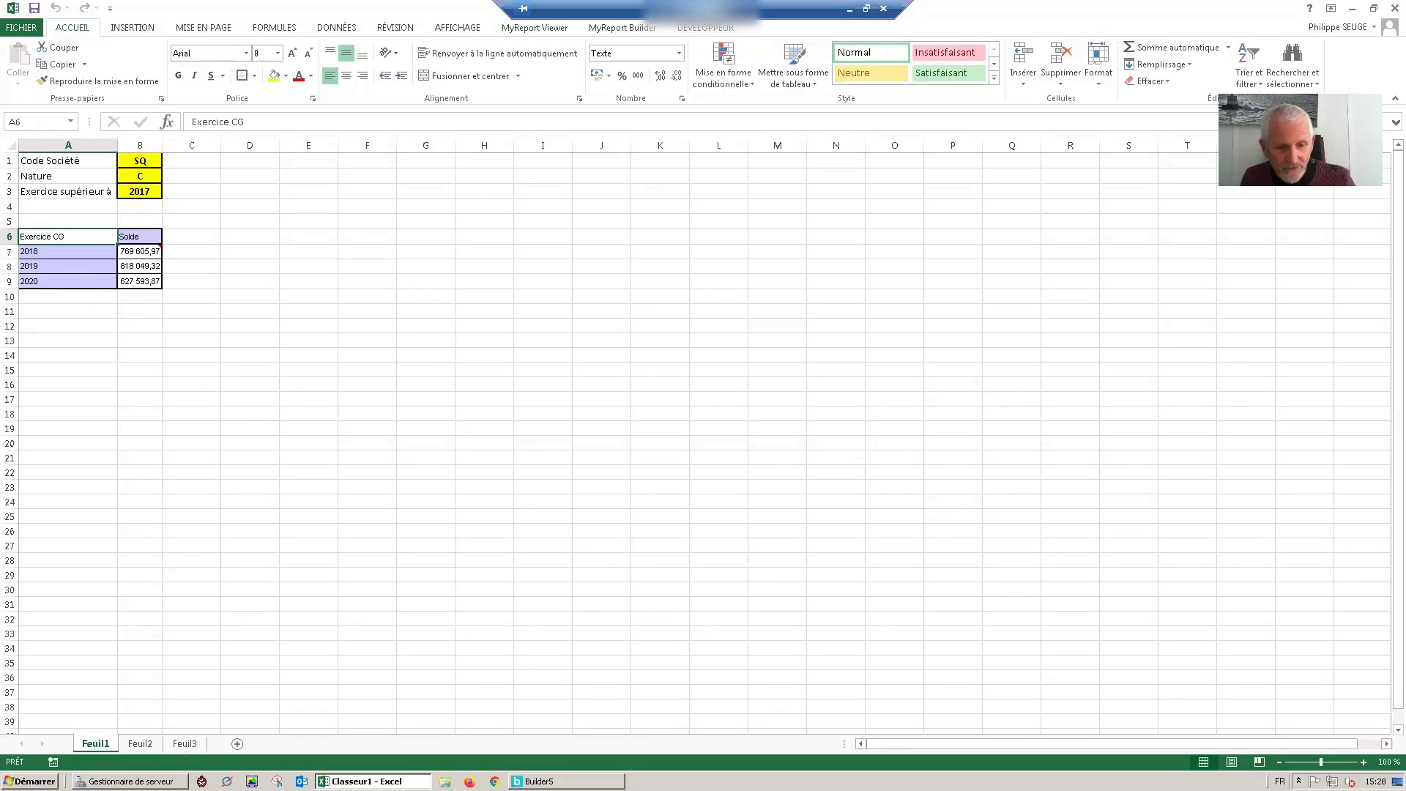
Back in MyReport Builder, add Période CG as the column field and run the report
left_click(542, 781)
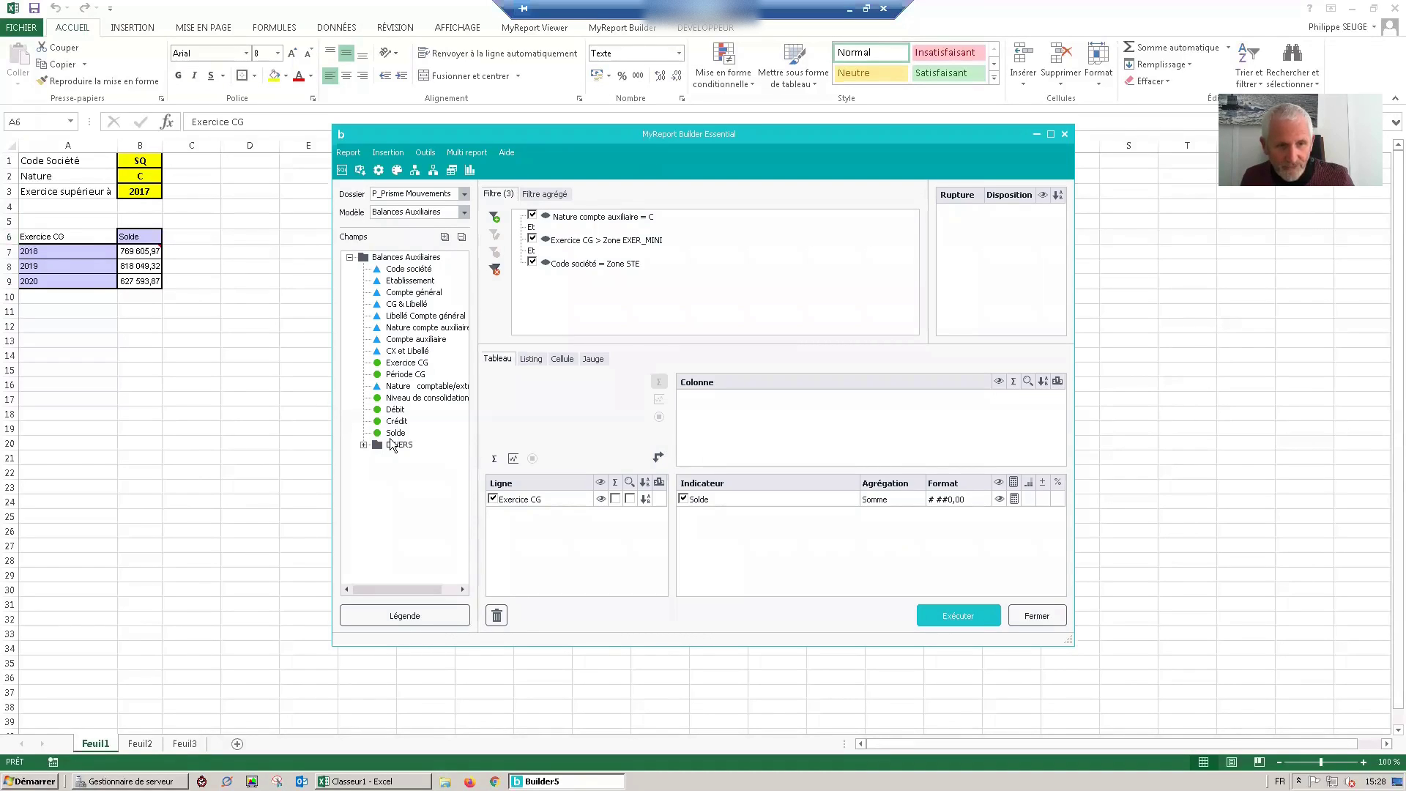
left_click_drag(405, 374, 729, 415)
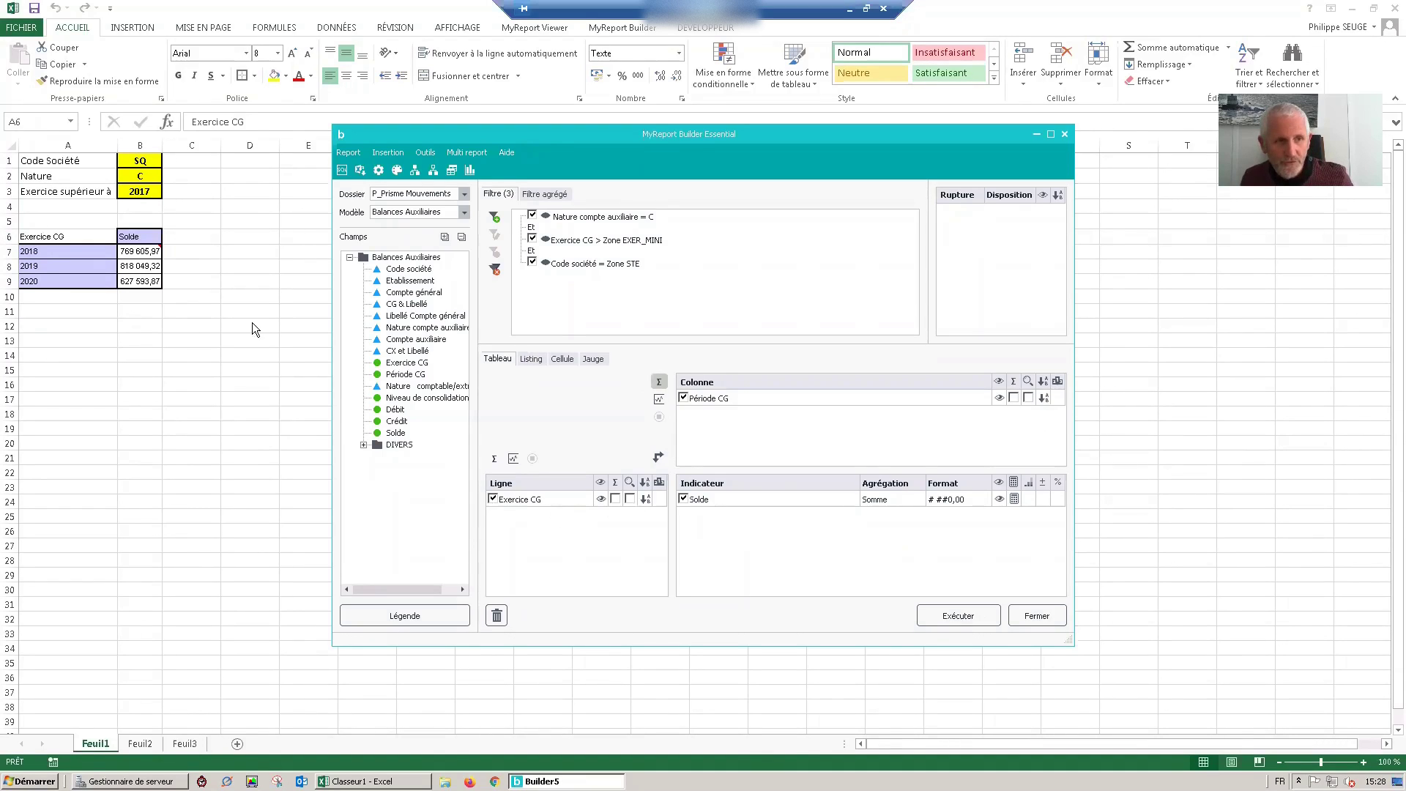
left_click(948, 614)
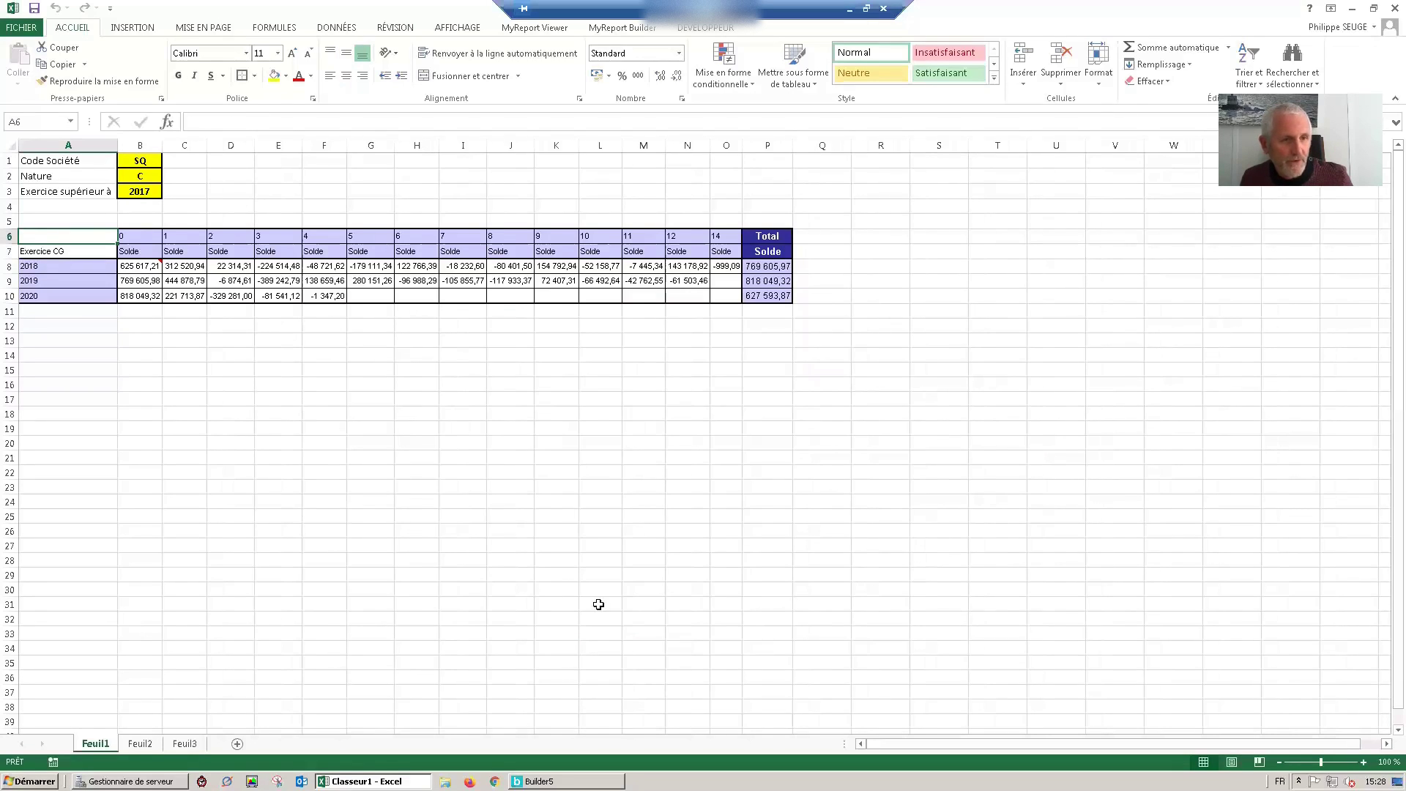
Examine the Solde values for period 0 of 2019 and periods 0, 1 and 2 of 2018
mouse_move(135, 269)
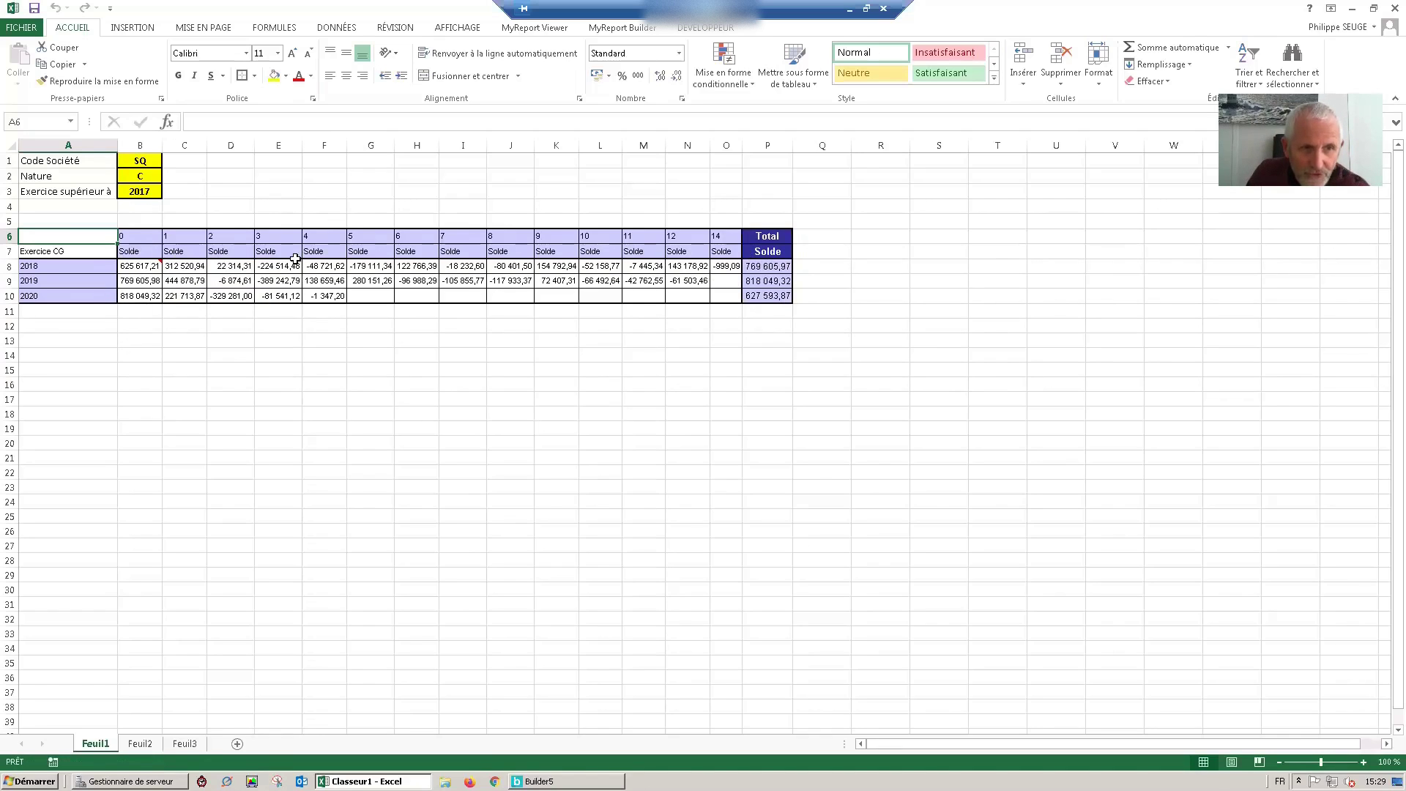
left_click(131, 279)
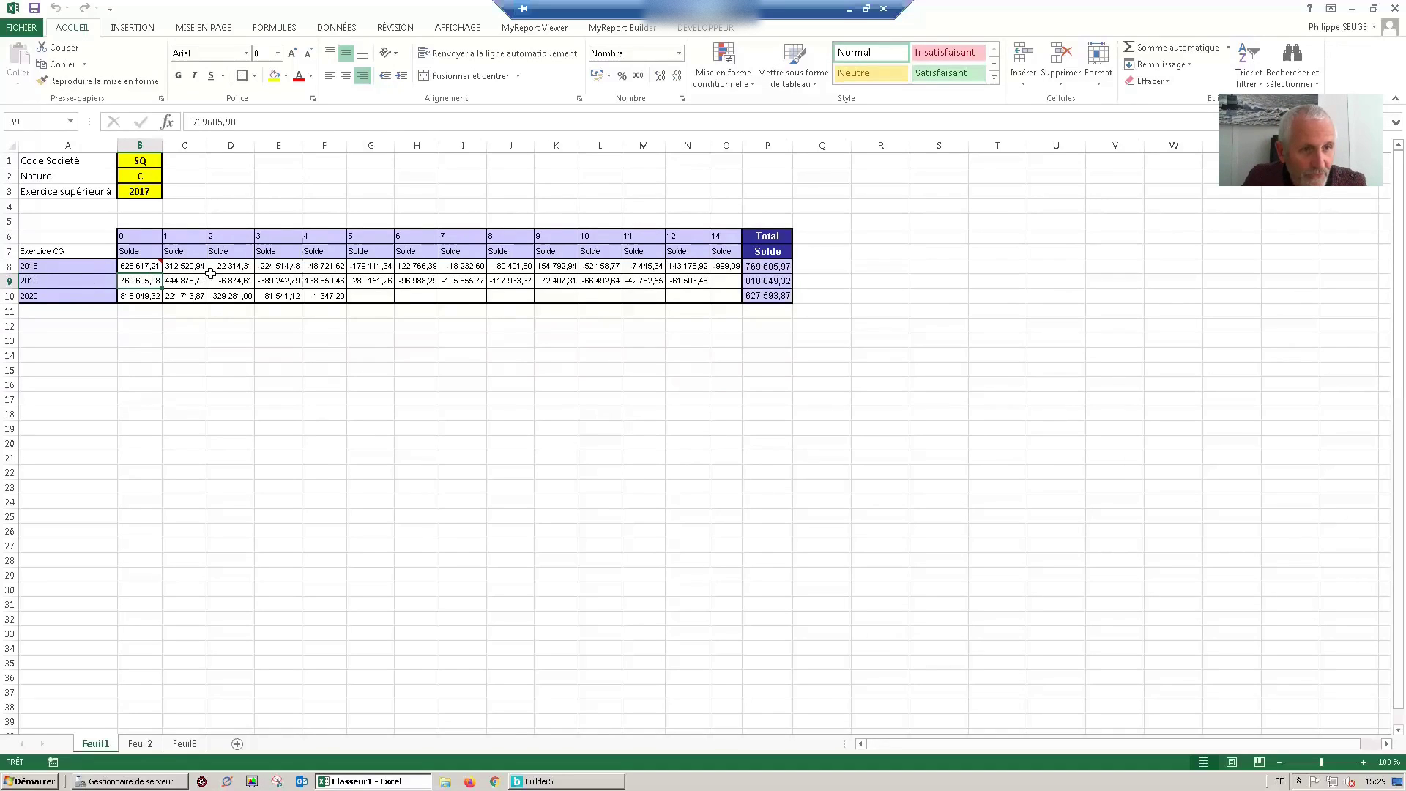
left_click(156, 260)
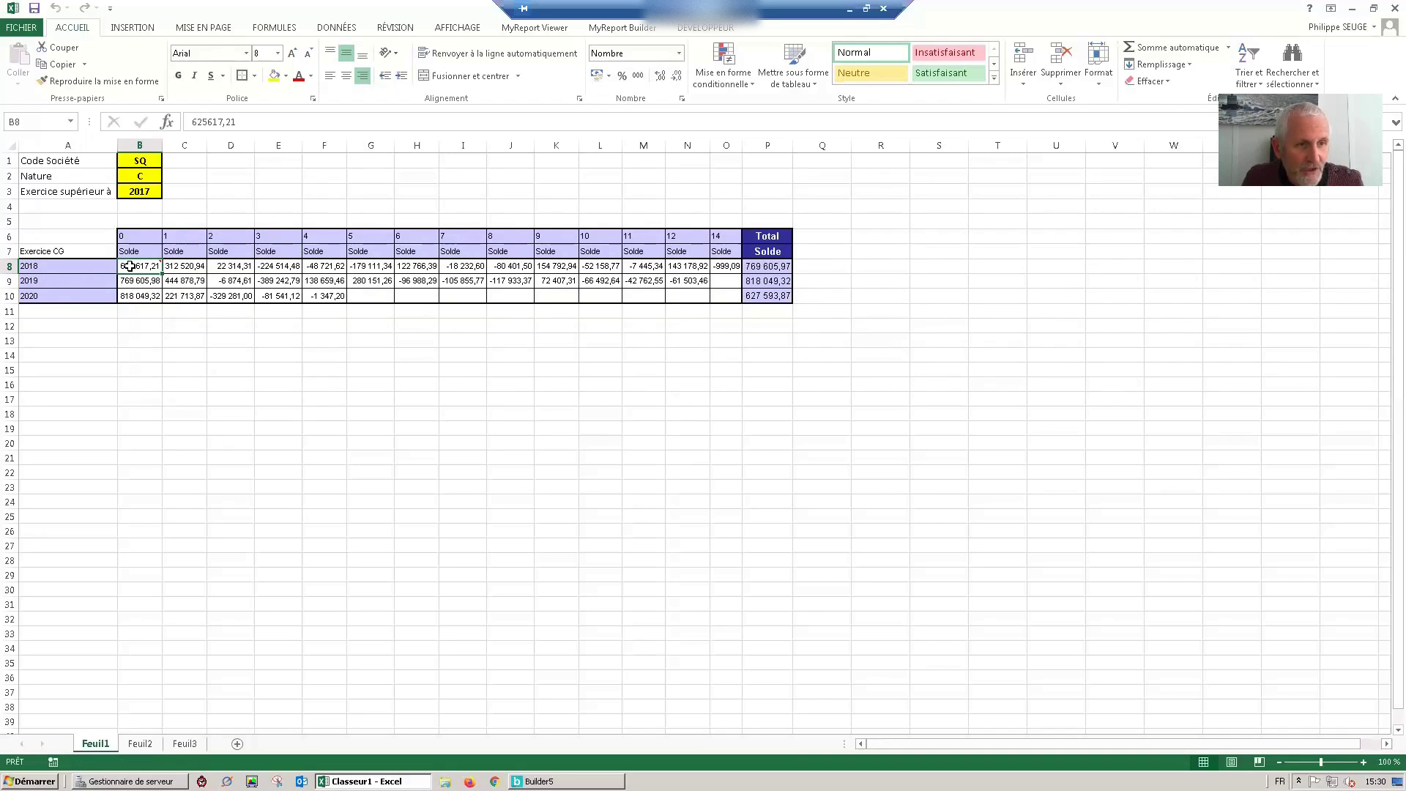
left_click(169, 266)
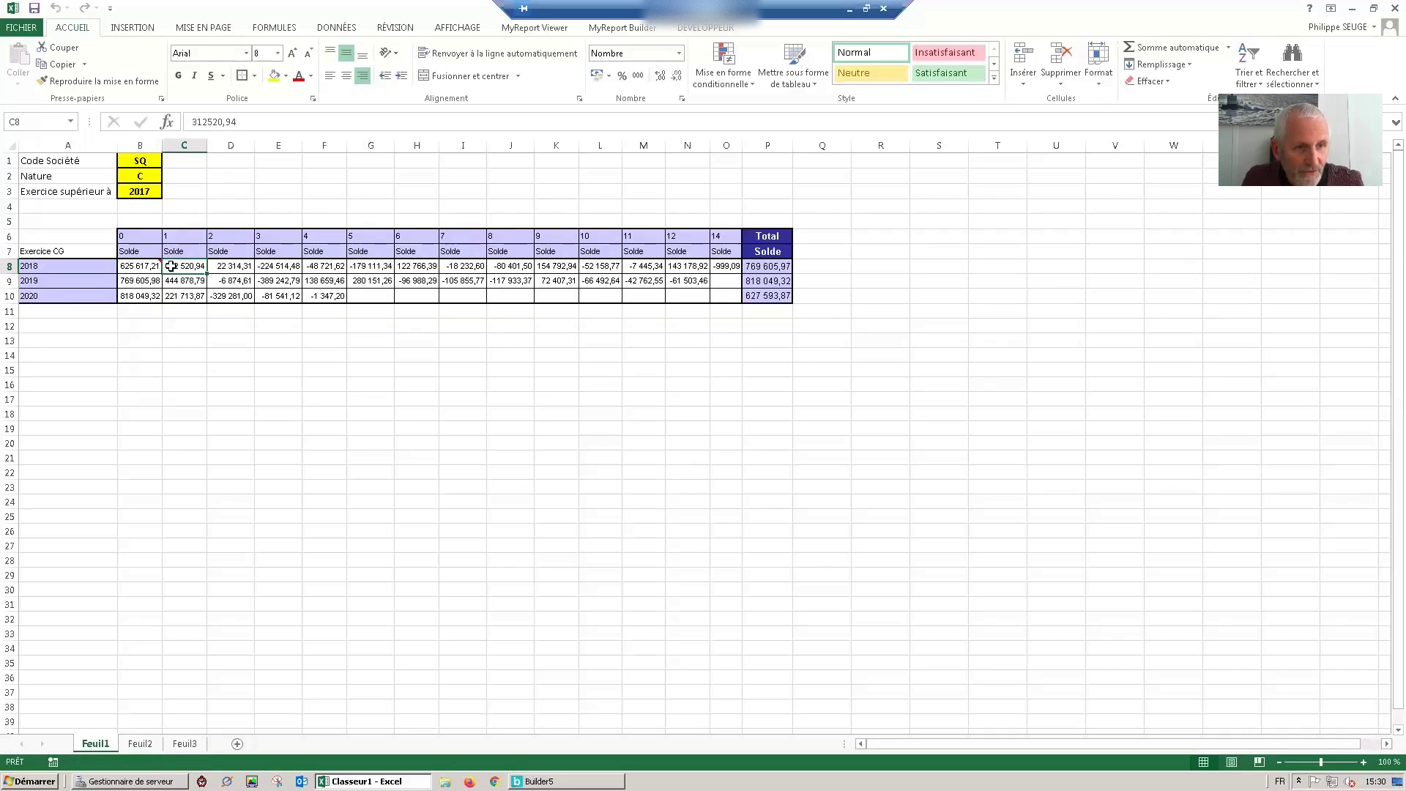
left_click(234, 265)
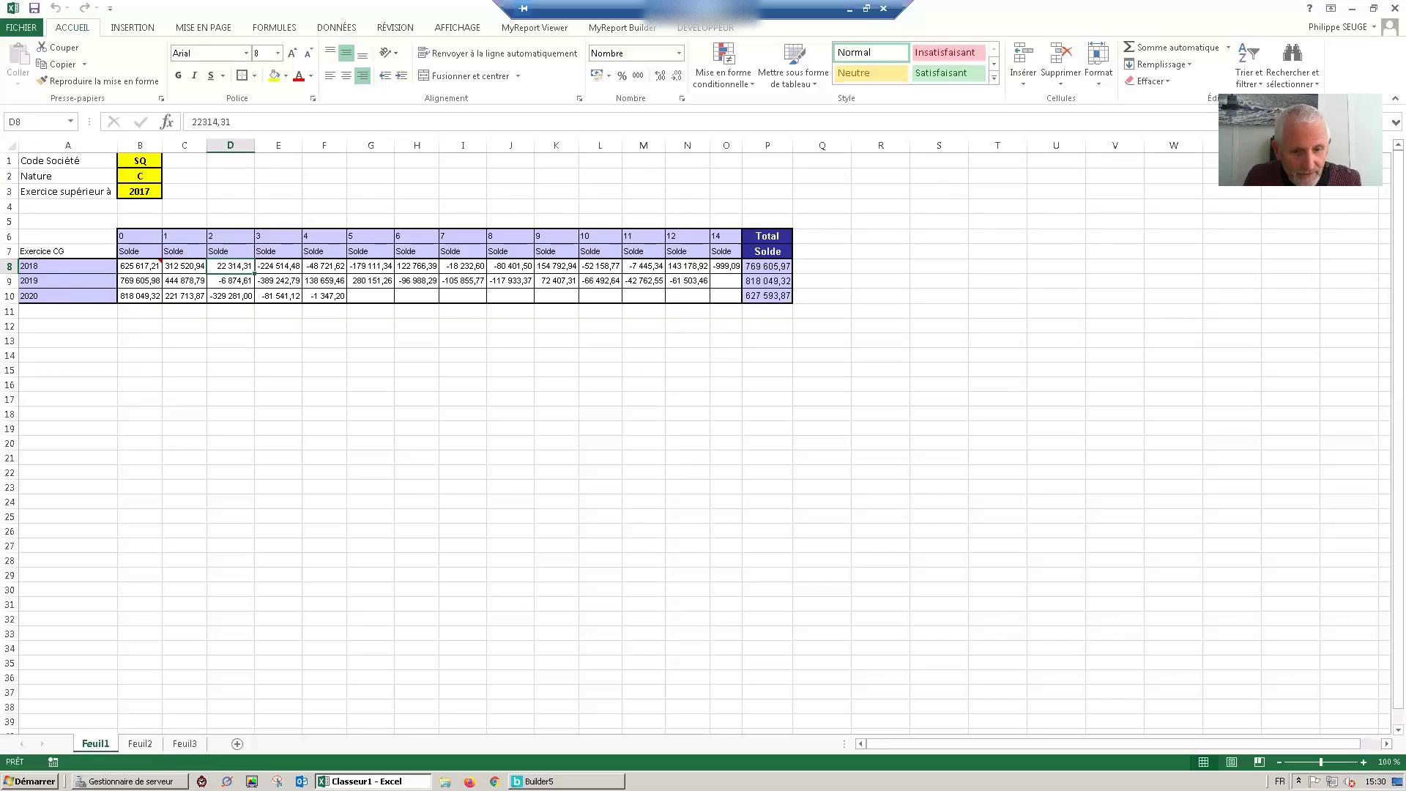
In MyReport Builder, set the Solde indicator's properties to Cumul des colonnes and confirm them
left_click(556, 781)
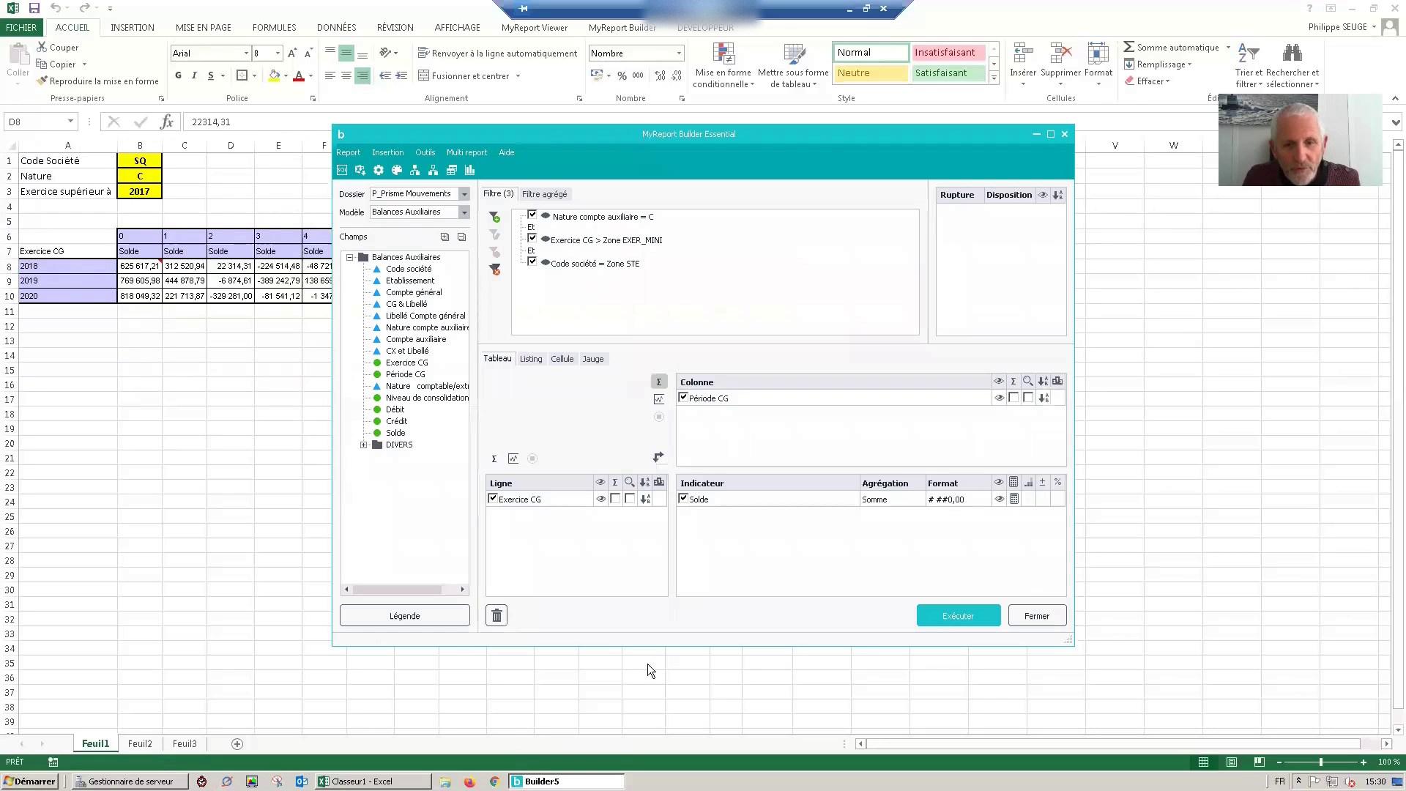
left_click(740, 497)
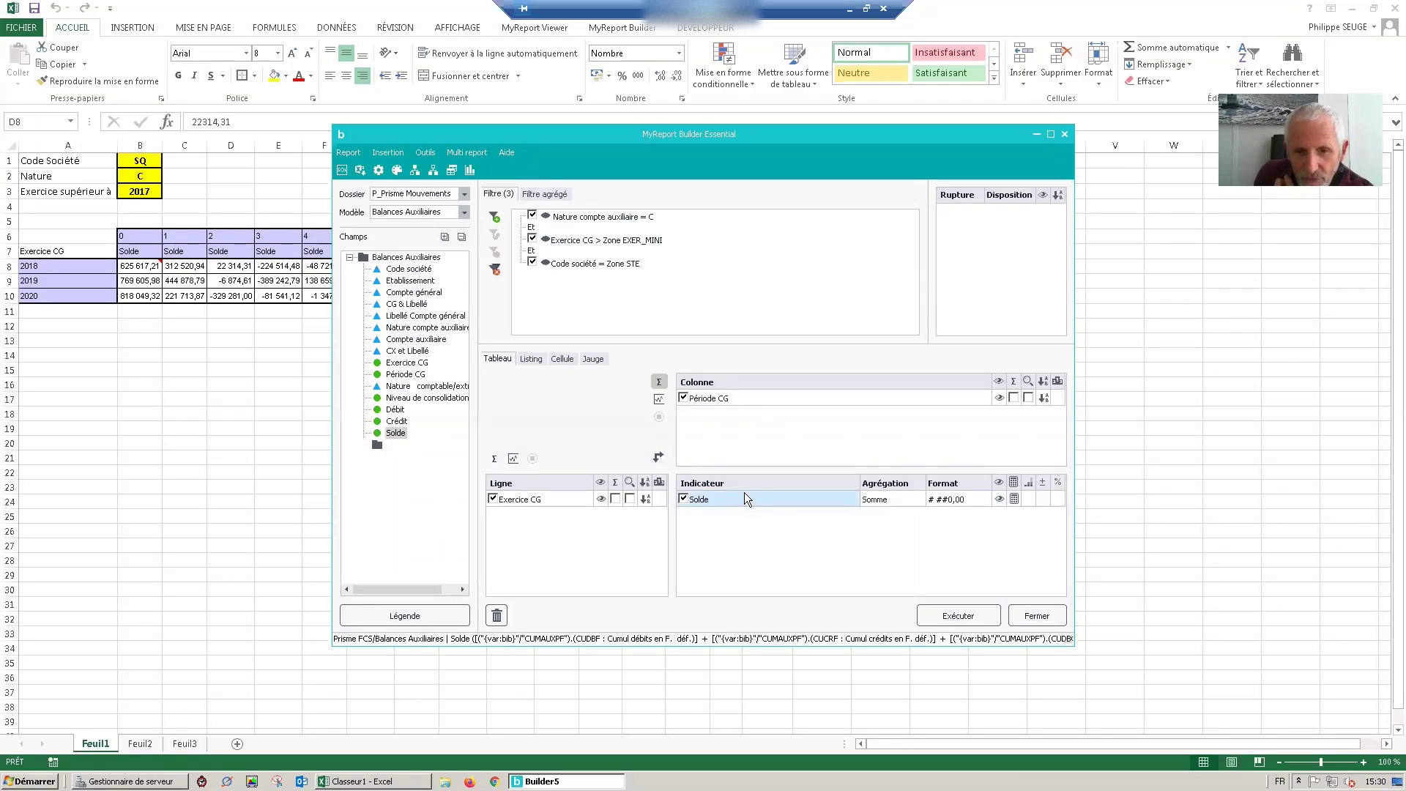
right_click(742, 497)
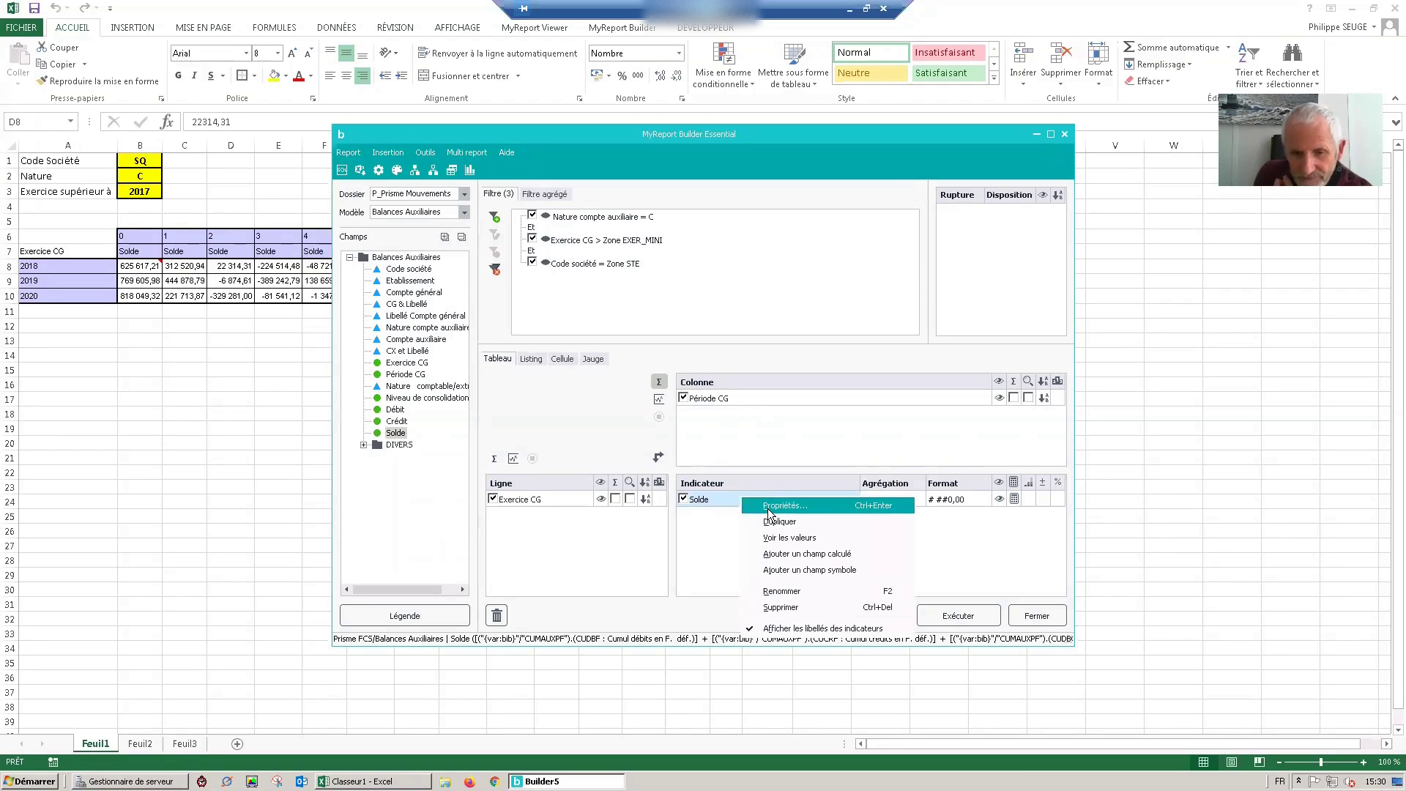
left_click(767, 507)
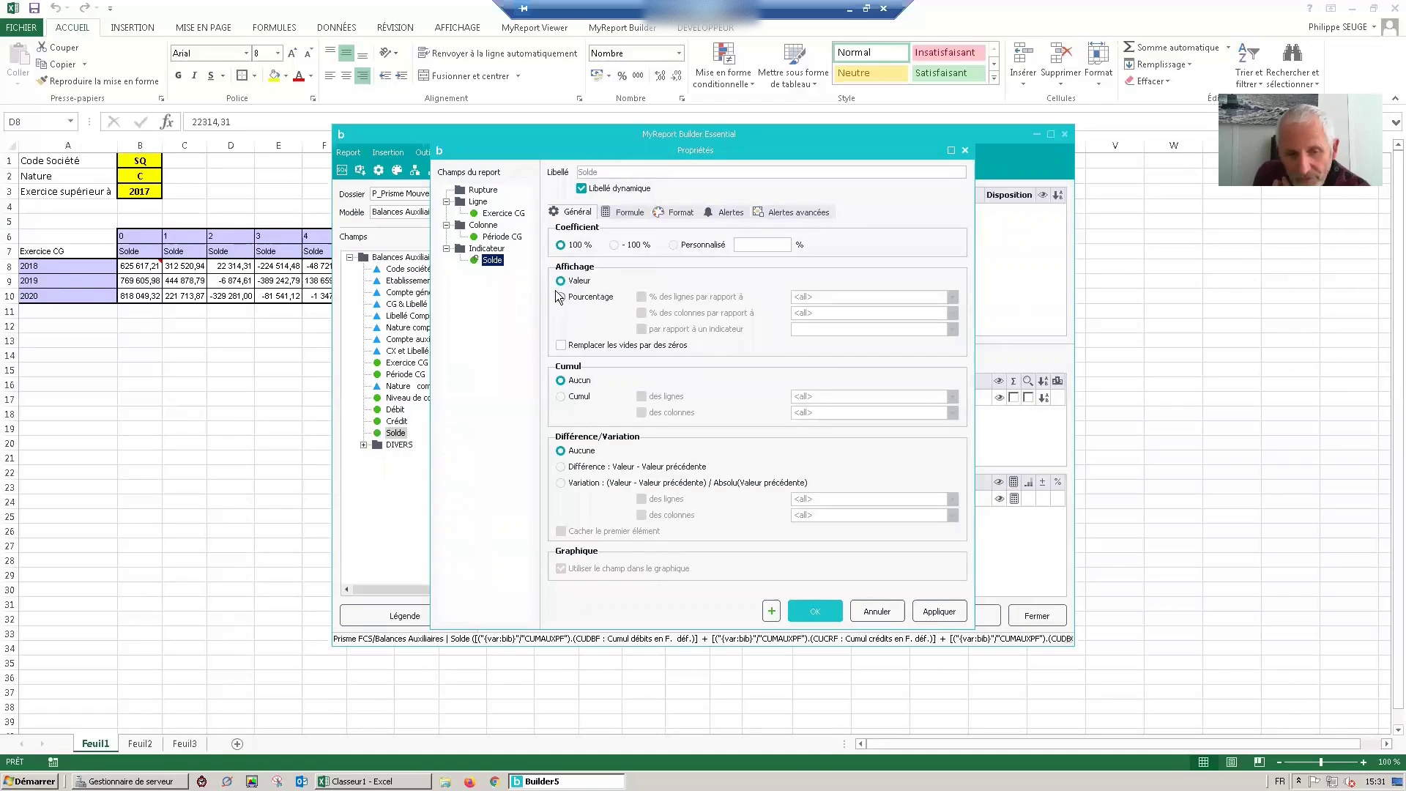
left_click(561, 398)
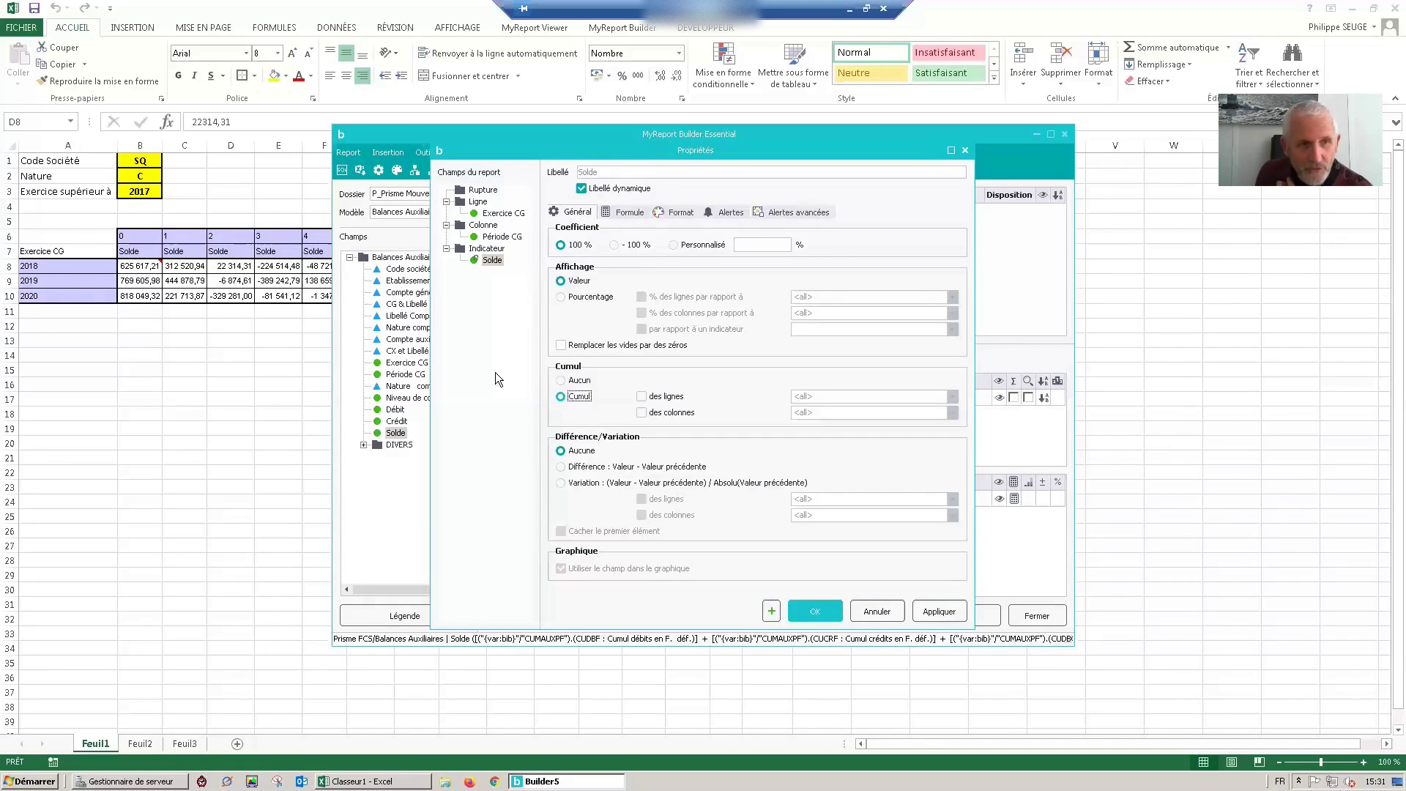
left_click(642, 414)
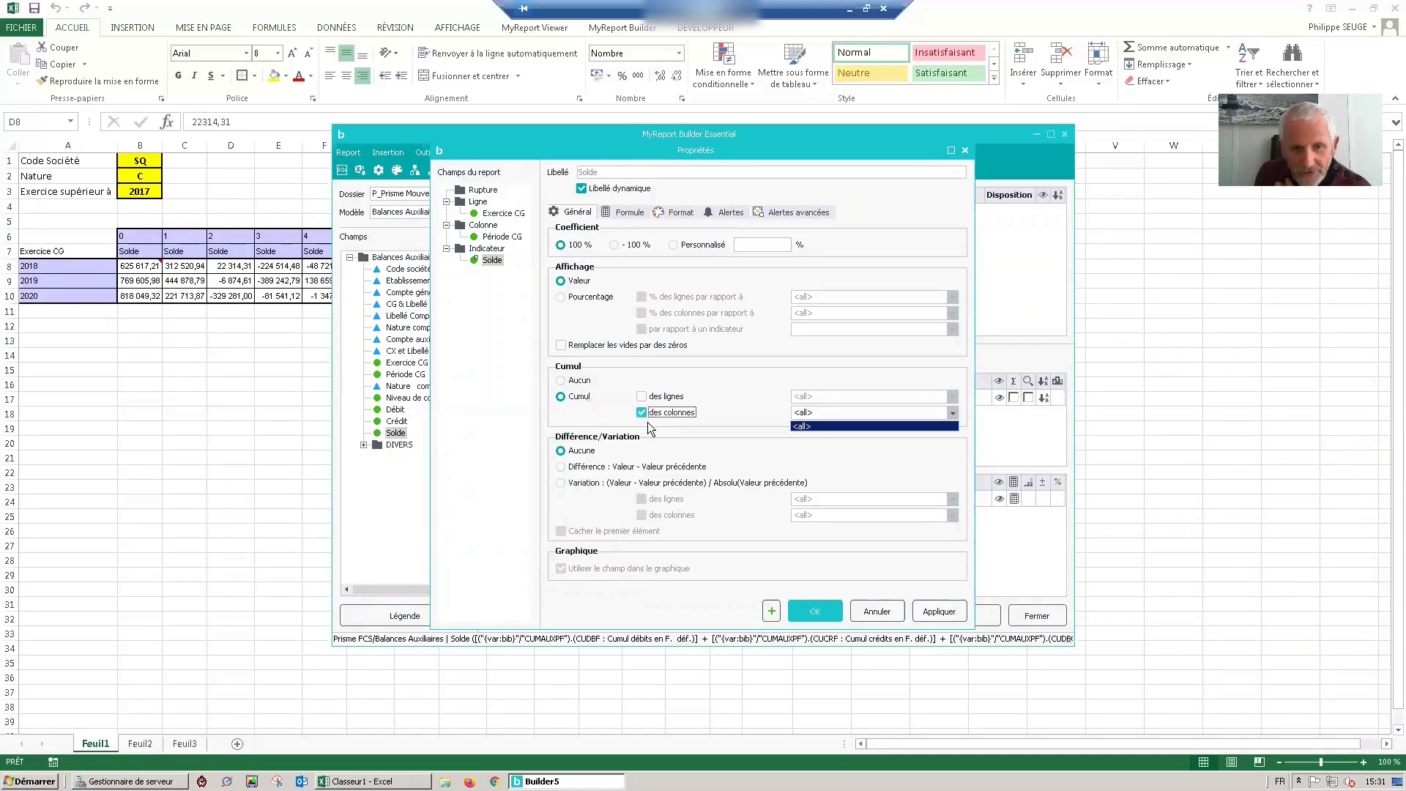
left_click(813, 617)
left_click(813, 615)
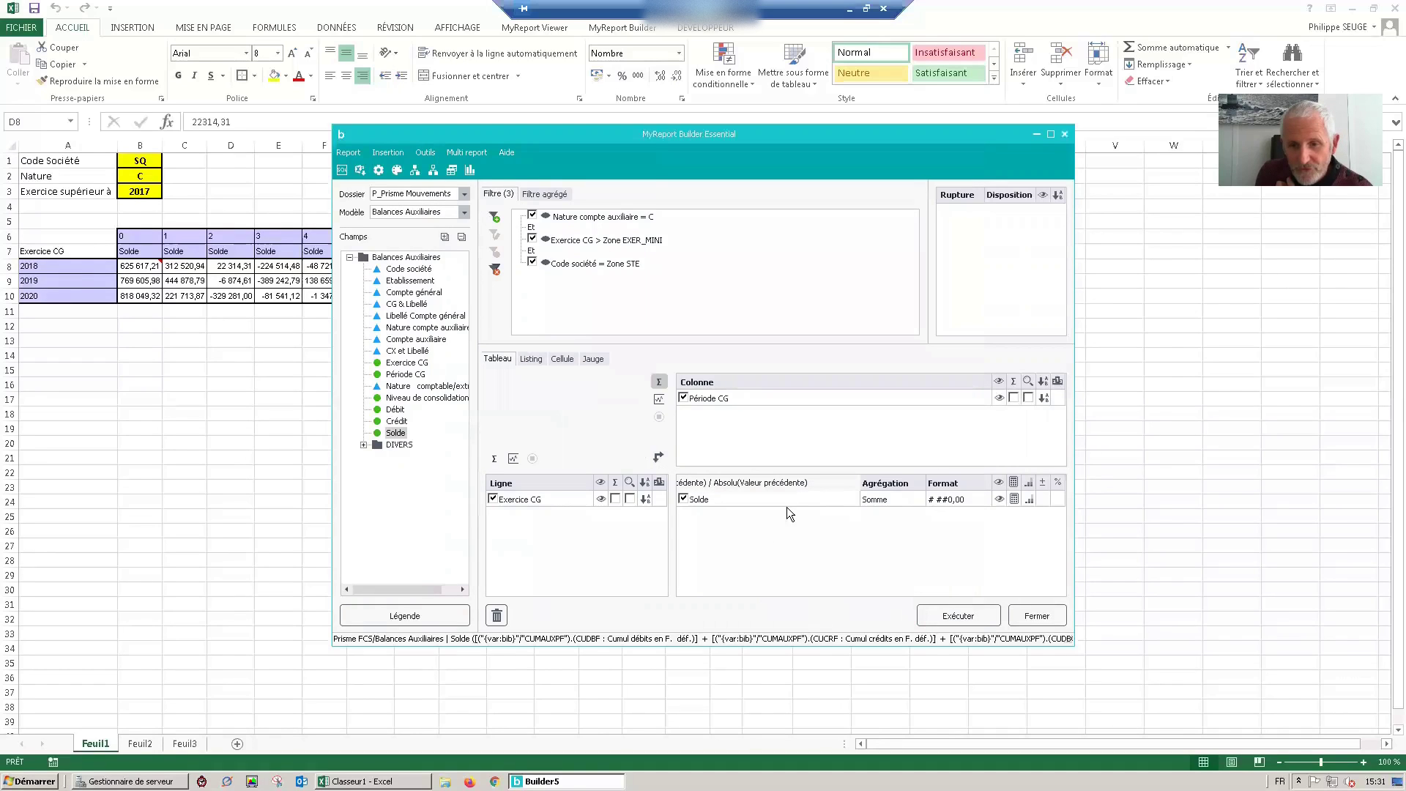
Rename the Solde indicator to Solde Cumulé and run the report
right_click(722, 502)
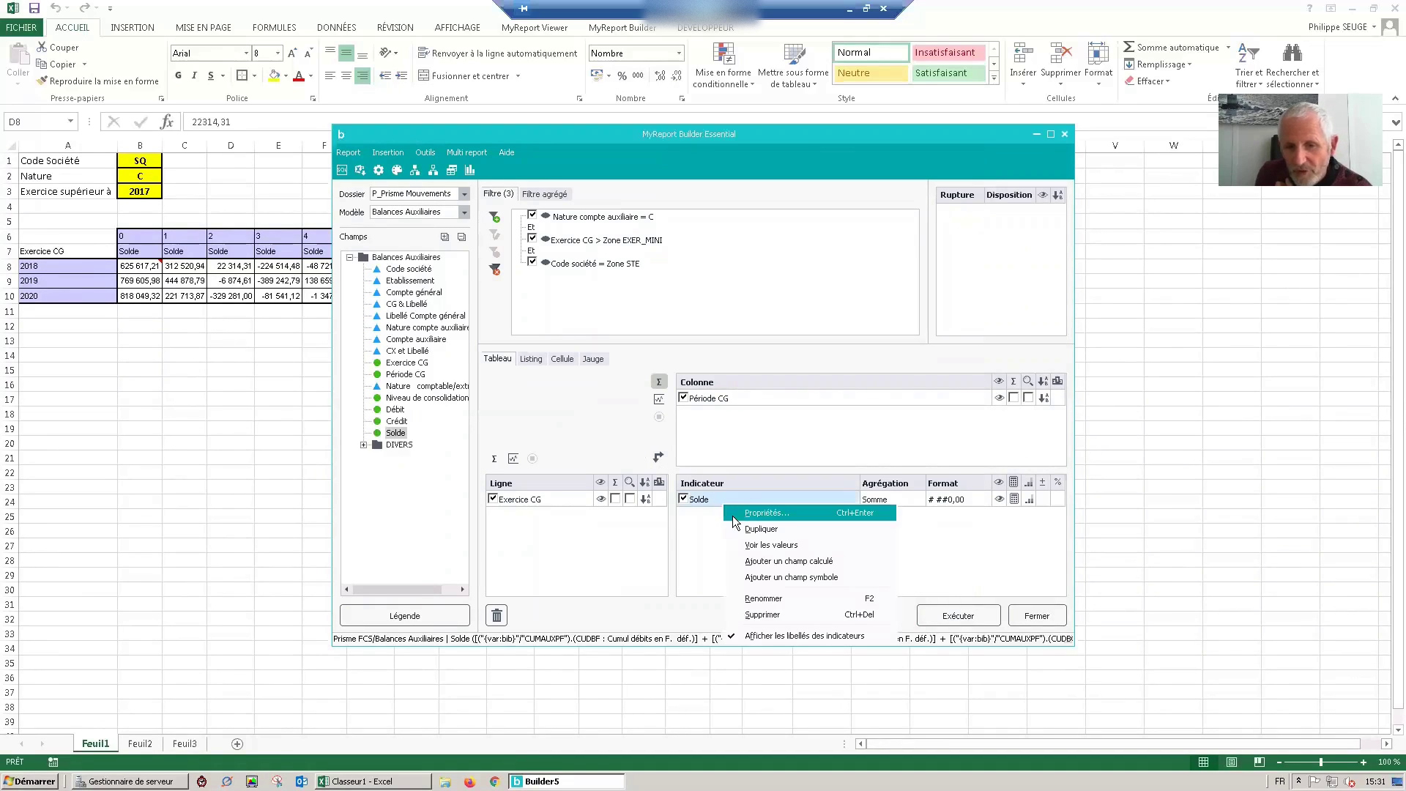
left_click(754, 599)
left_click(693, 389)
type("Cumulé")
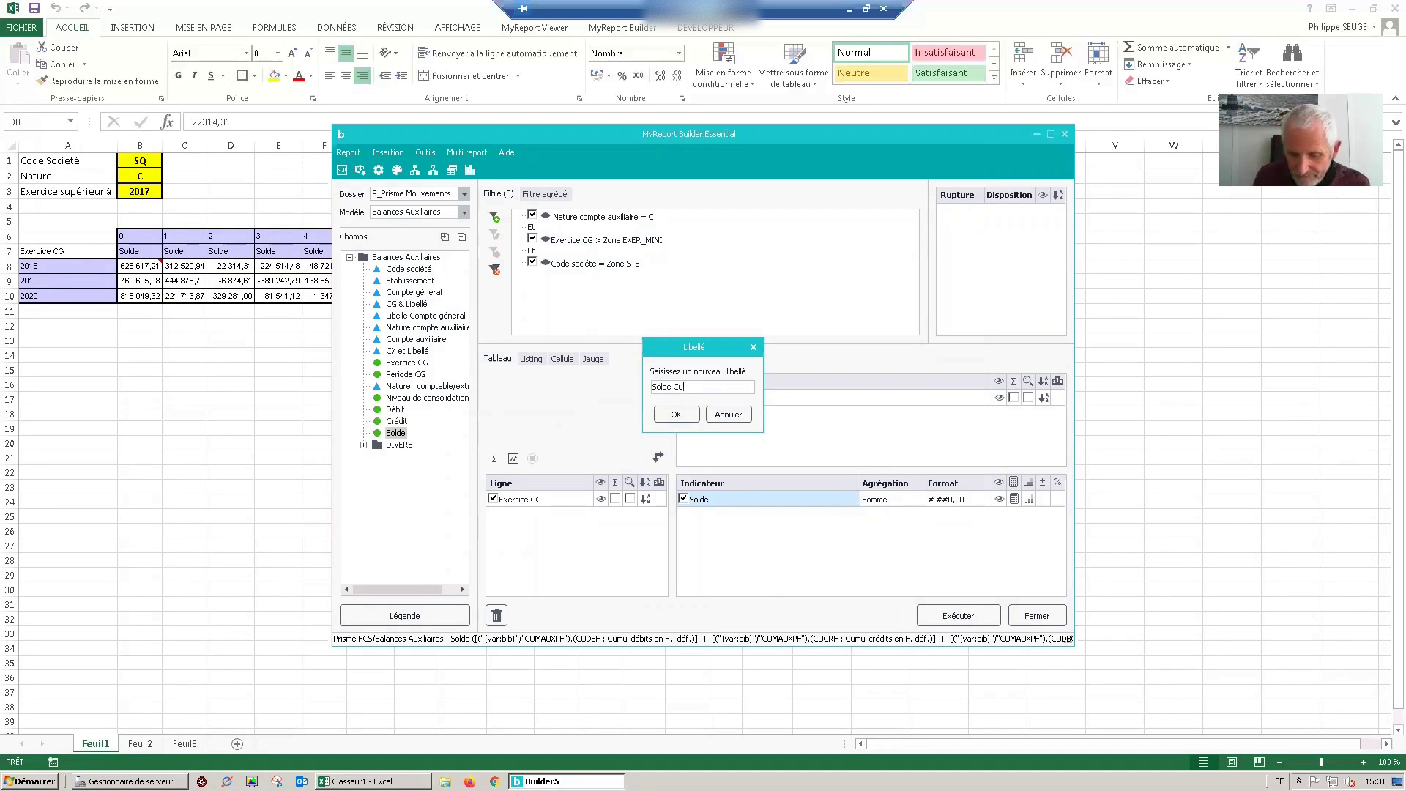
left_click(672, 414)
left_click(956, 612)
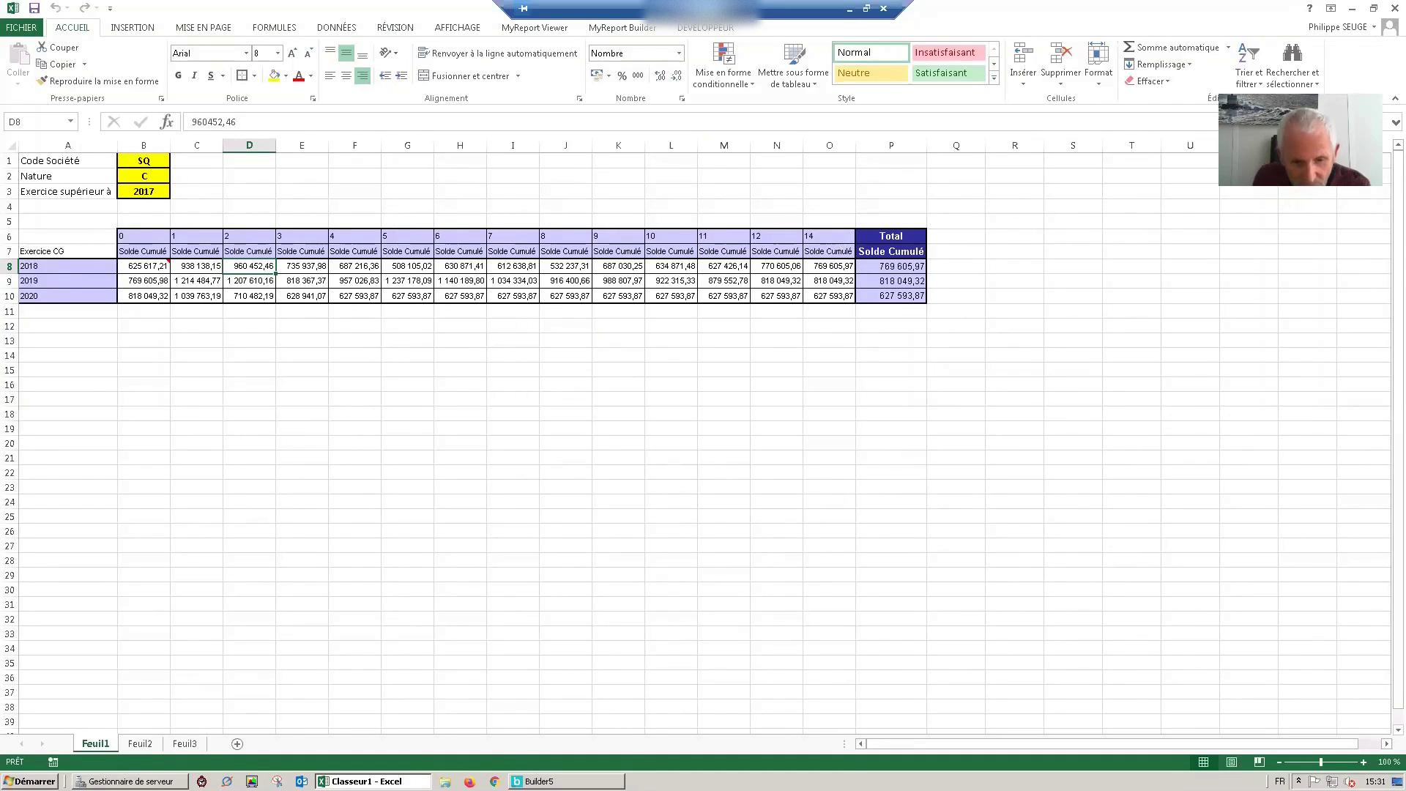
Back in MyReport Builder, add a filter keeping Période CG different from 14 and run the report
key("alt+Tab")
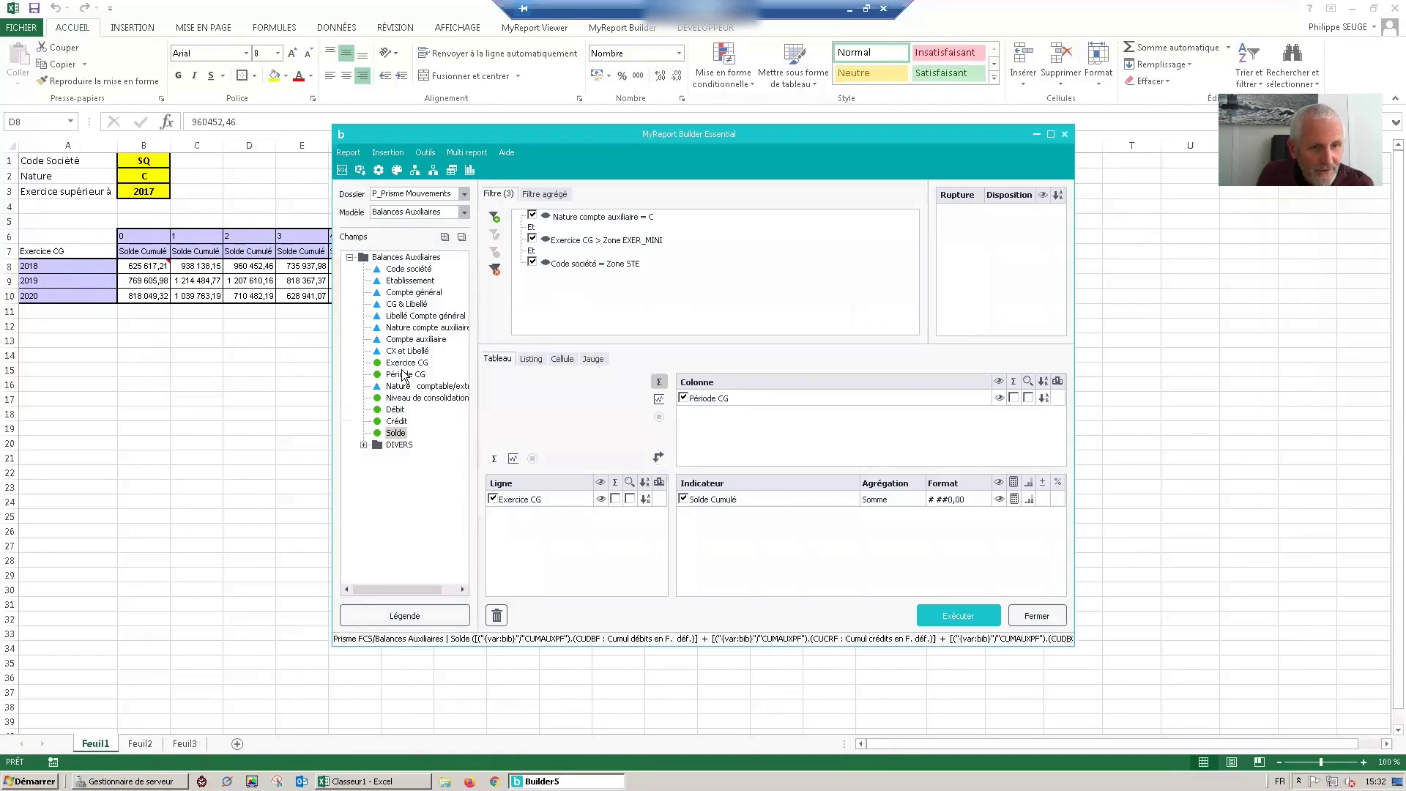
left_click(404, 375)
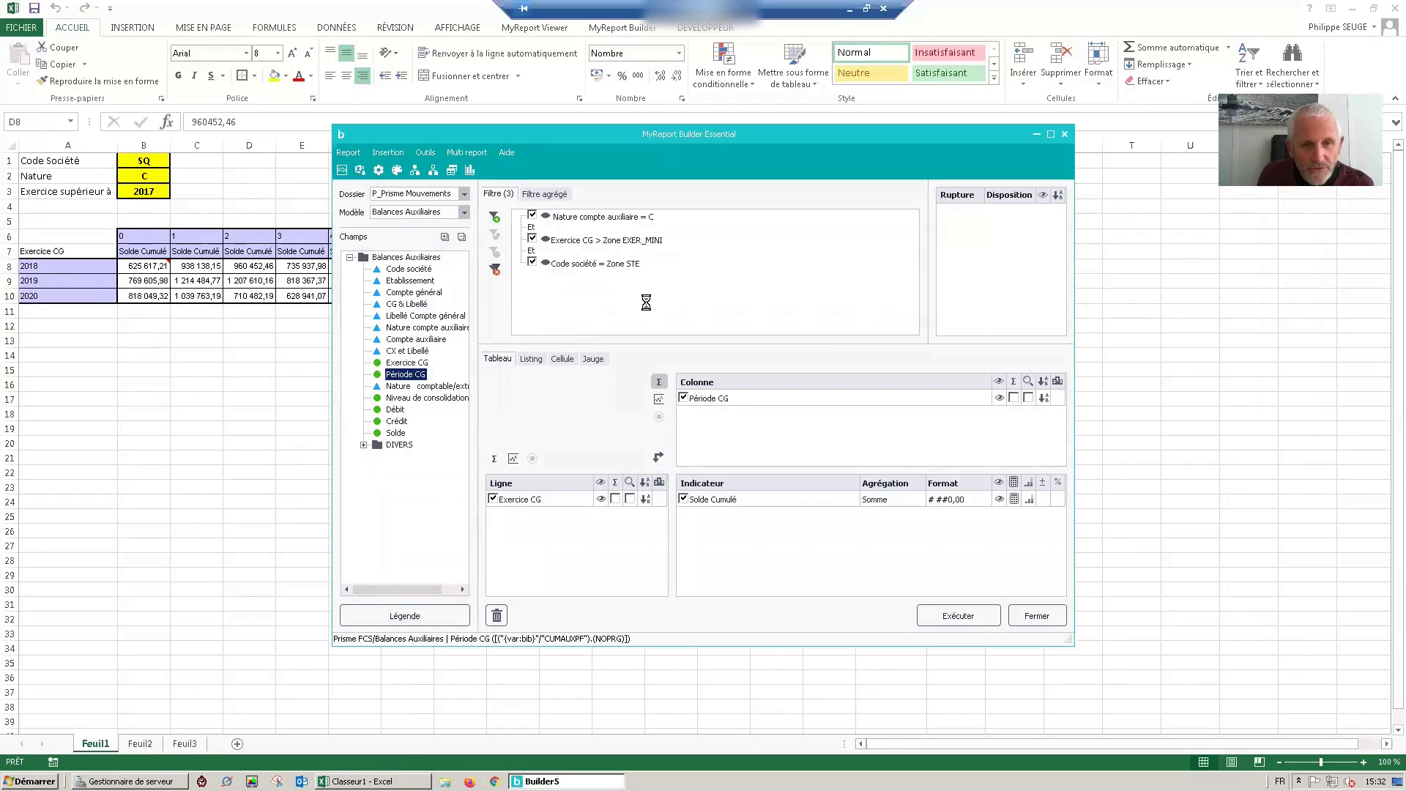
key("F5")
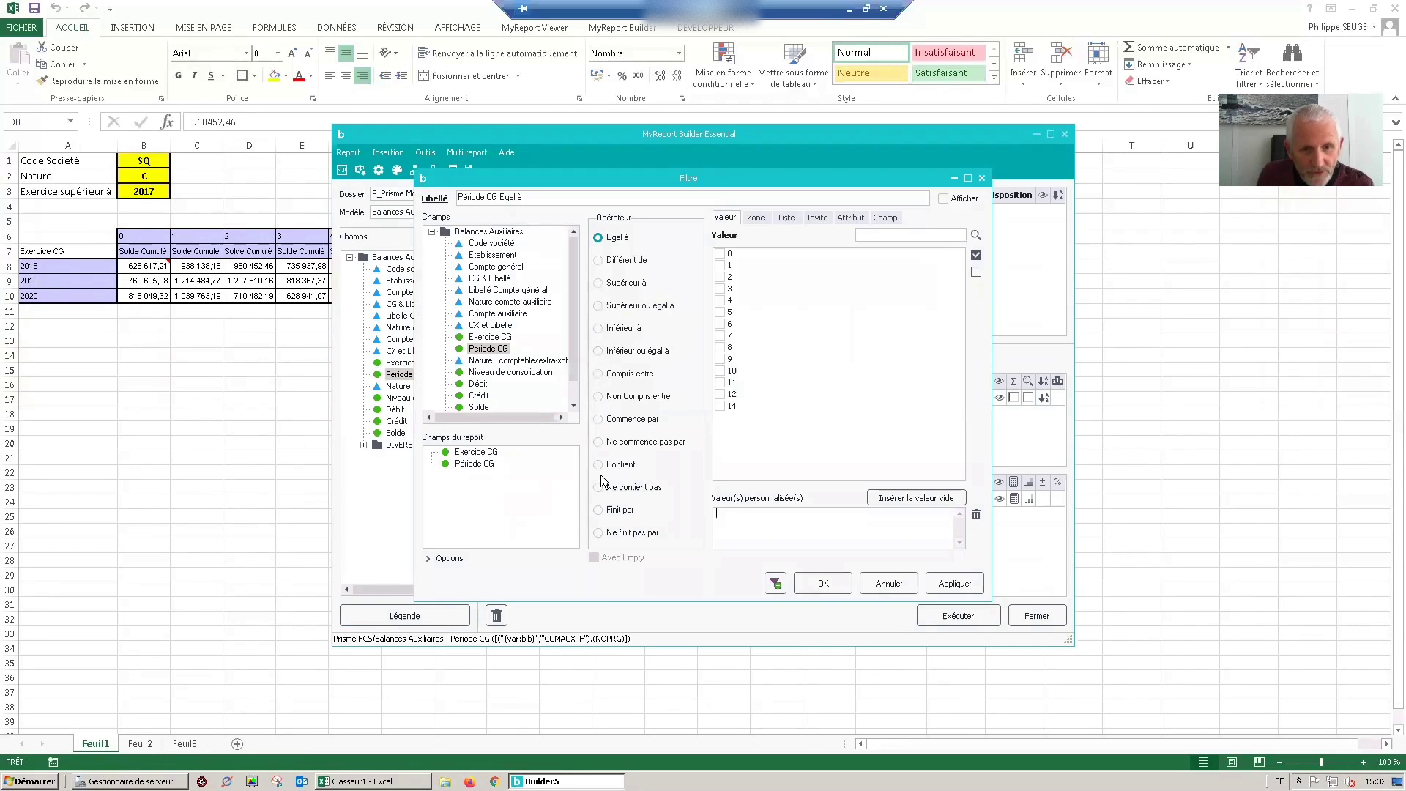
left_click(599, 260)
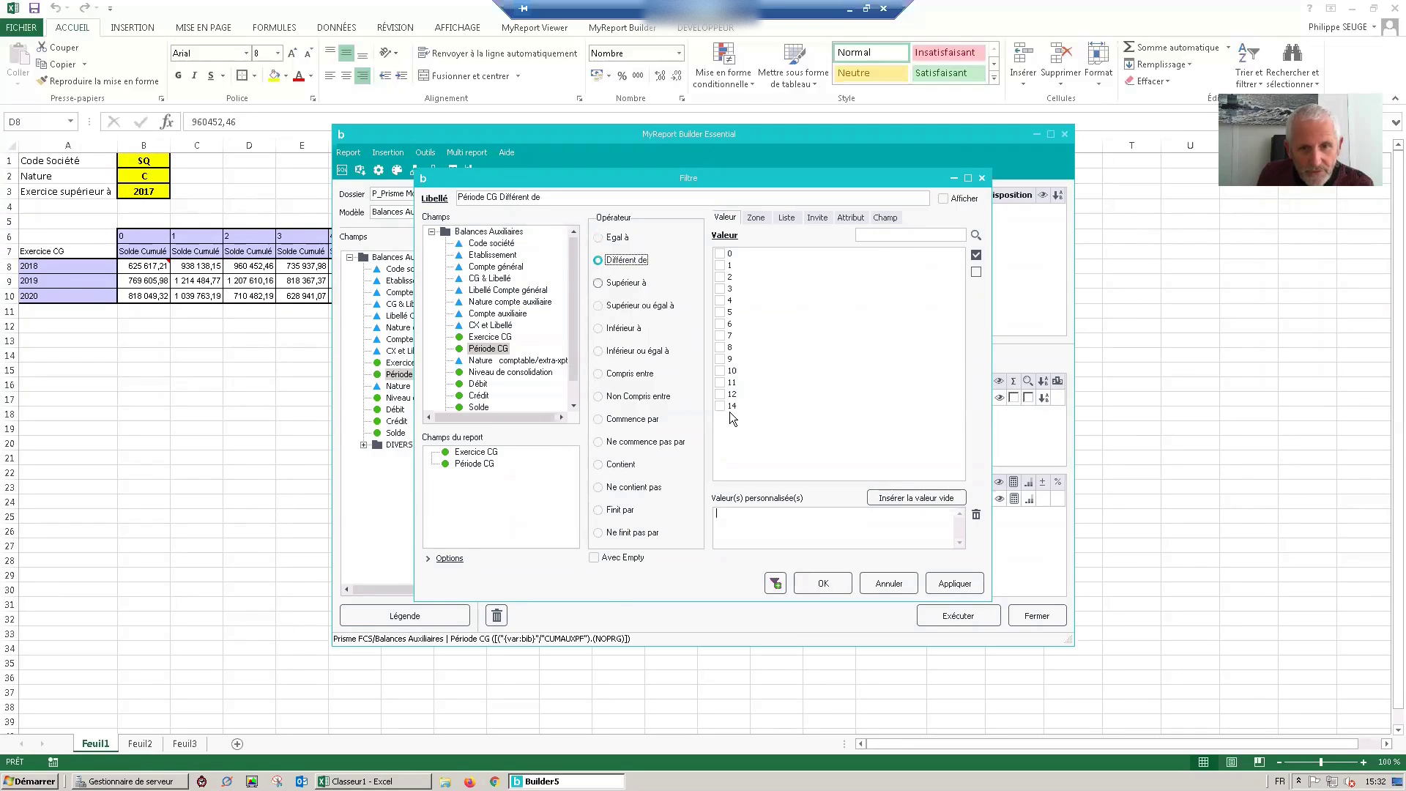
left_click(719, 406)
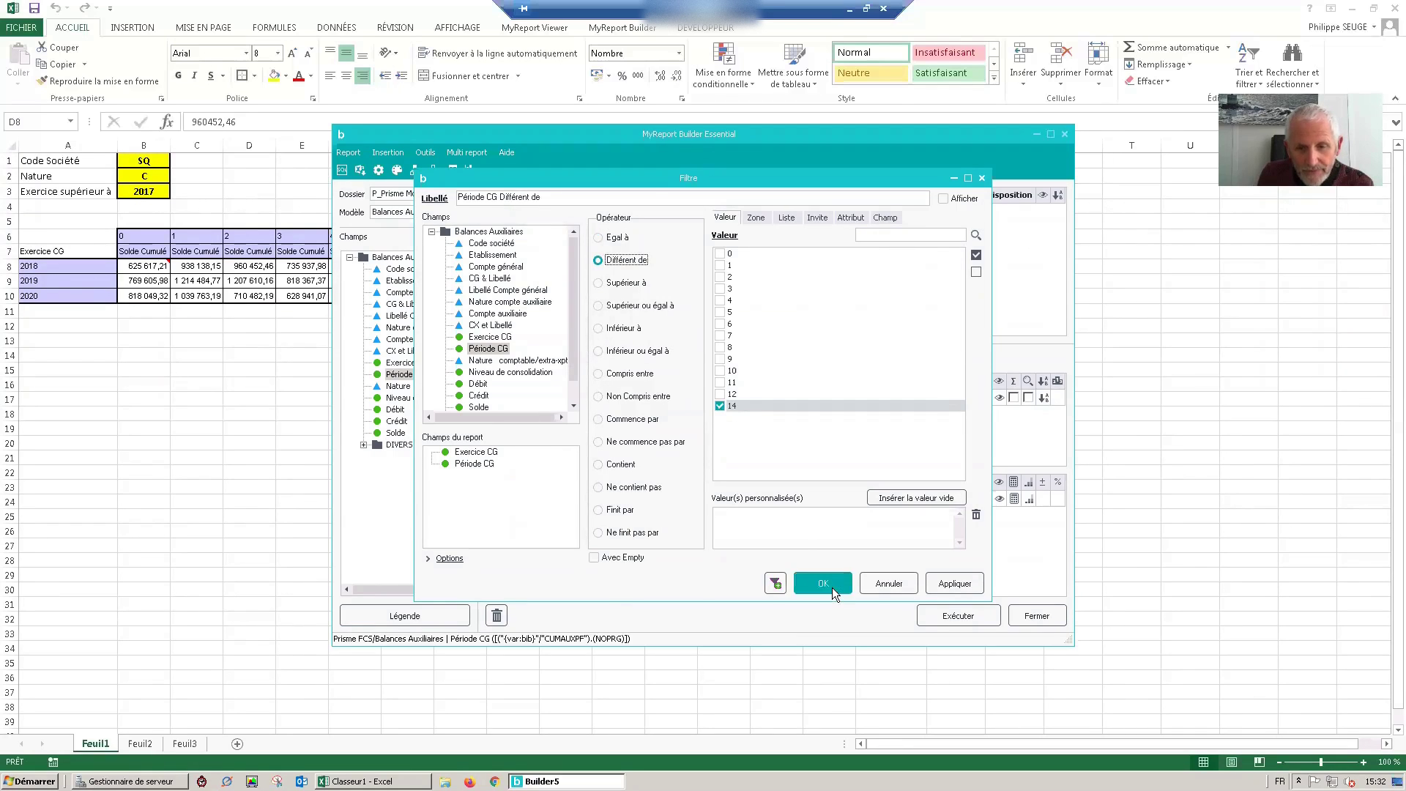
left_click(826, 584)
left_click(966, 614)
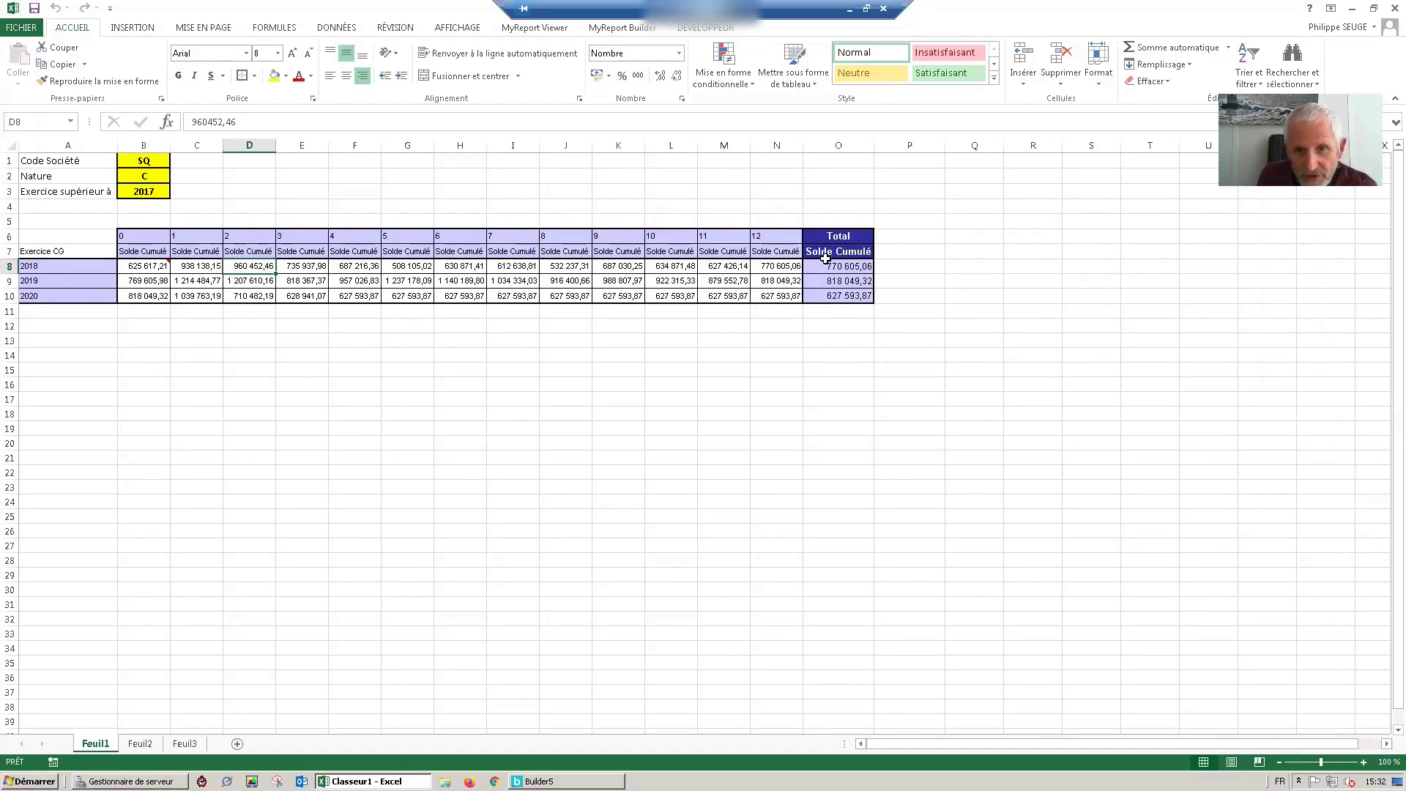
In MyReport Builder, turn off the column total, enable running with a chart, and run the report
left_click(540, 780)
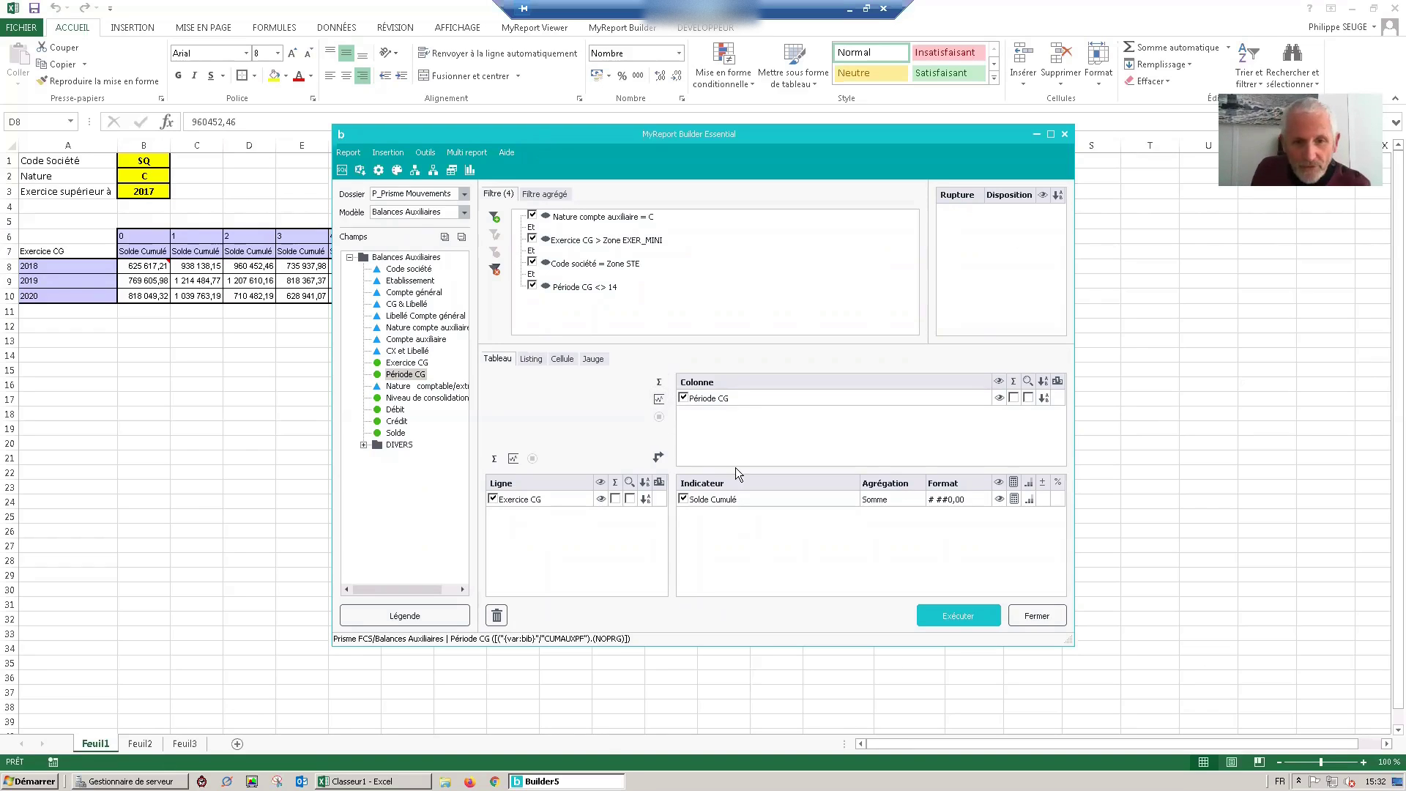
left_click(974, 613)
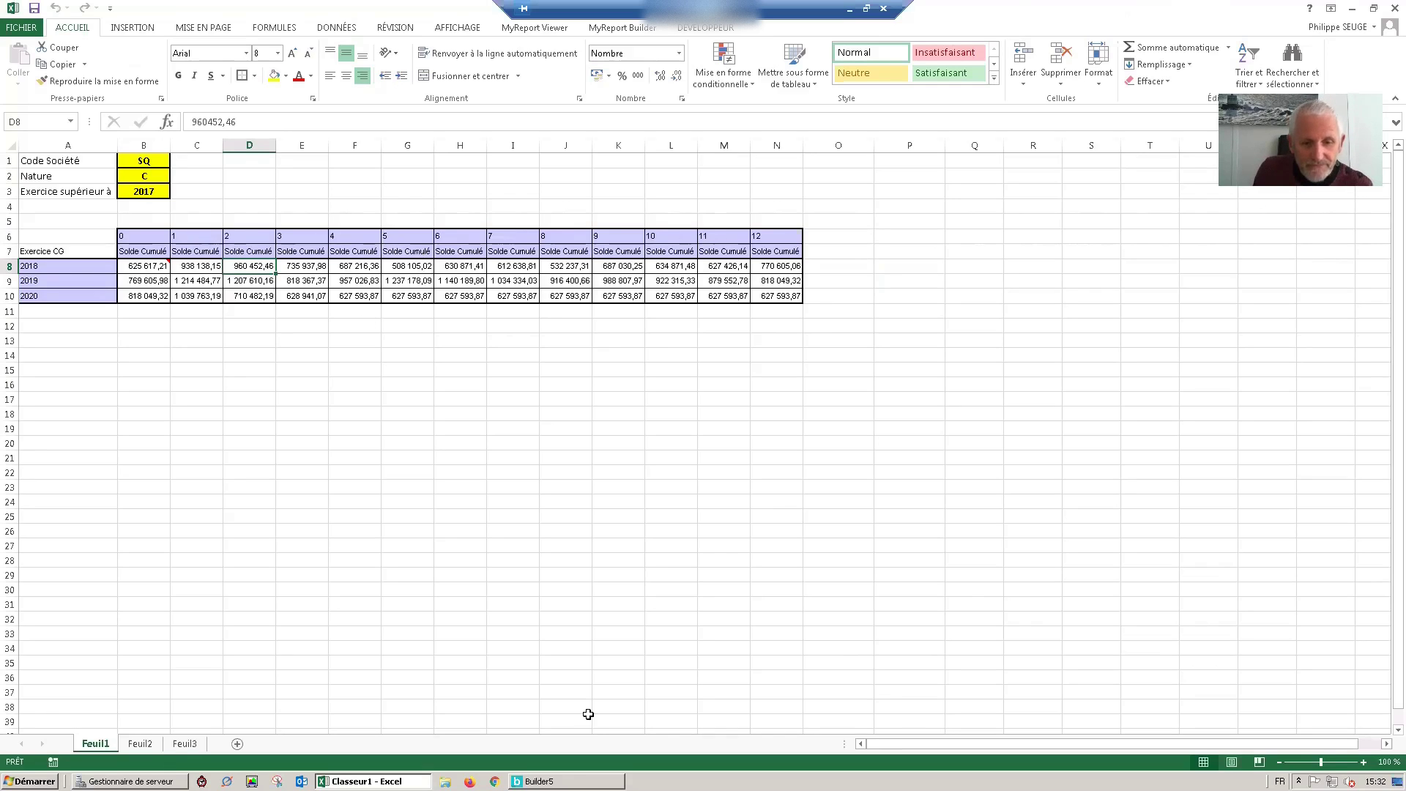
left_click(542, 781)
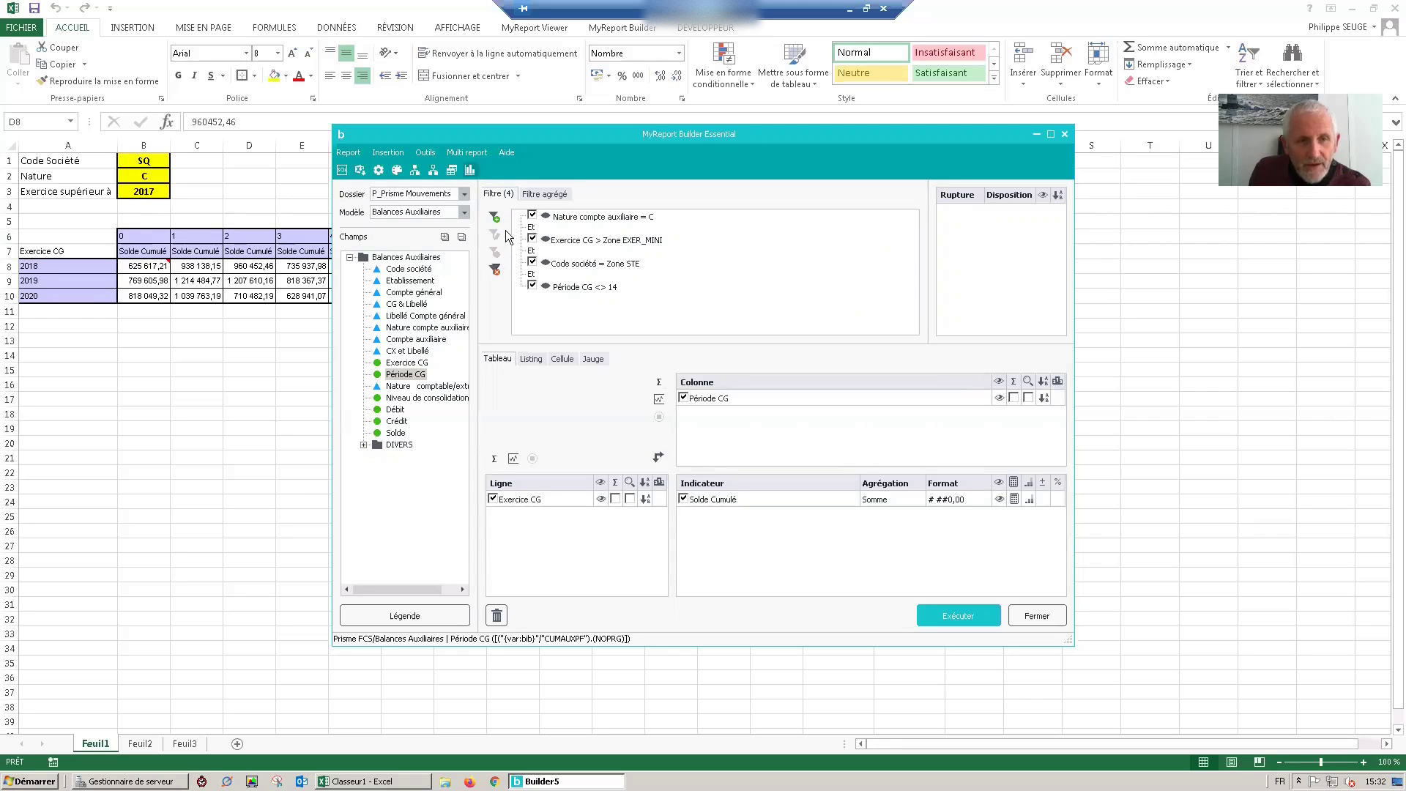
left_click(963, 615)
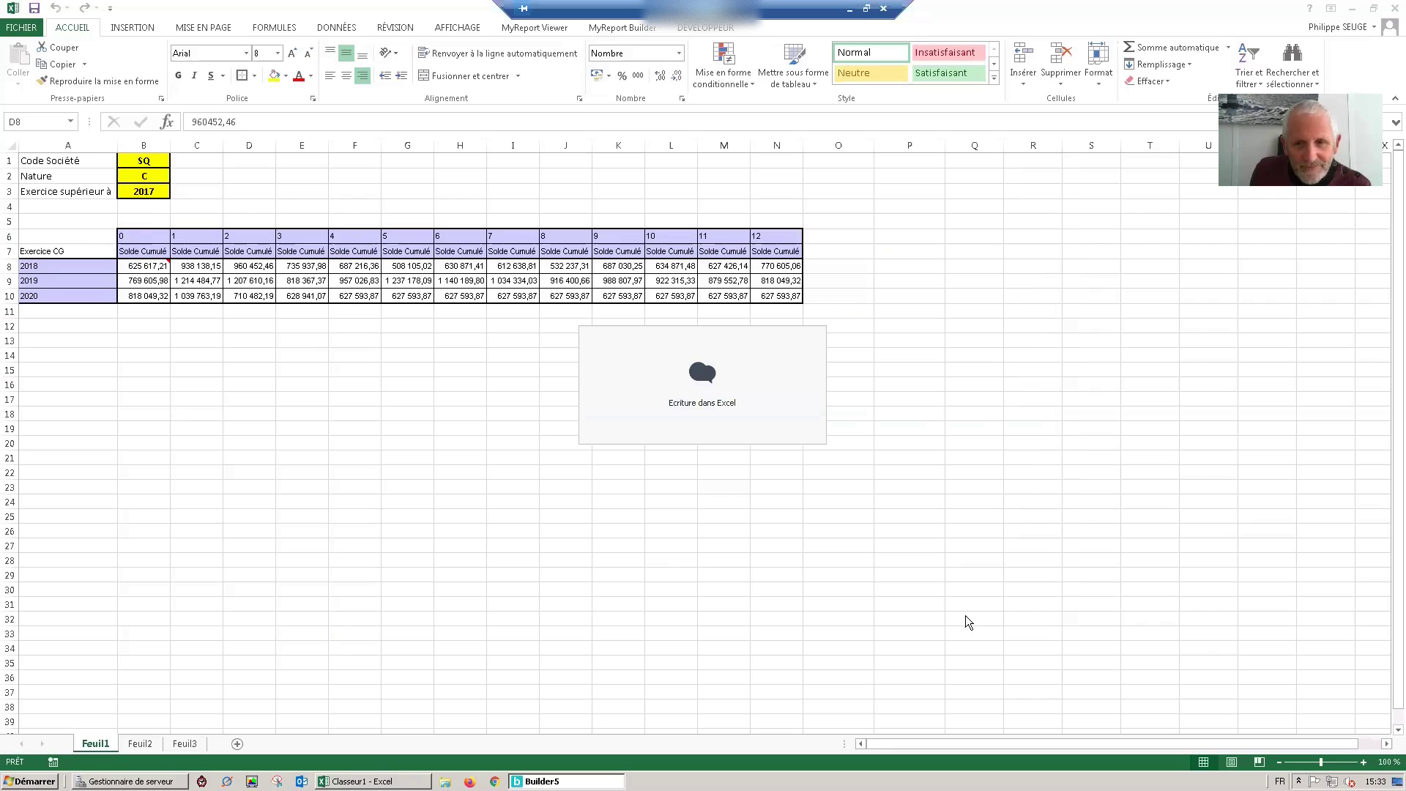
Move the generated chart below the balances table in Excel, and switch back to MyReport Builder
left_click(974, 221)
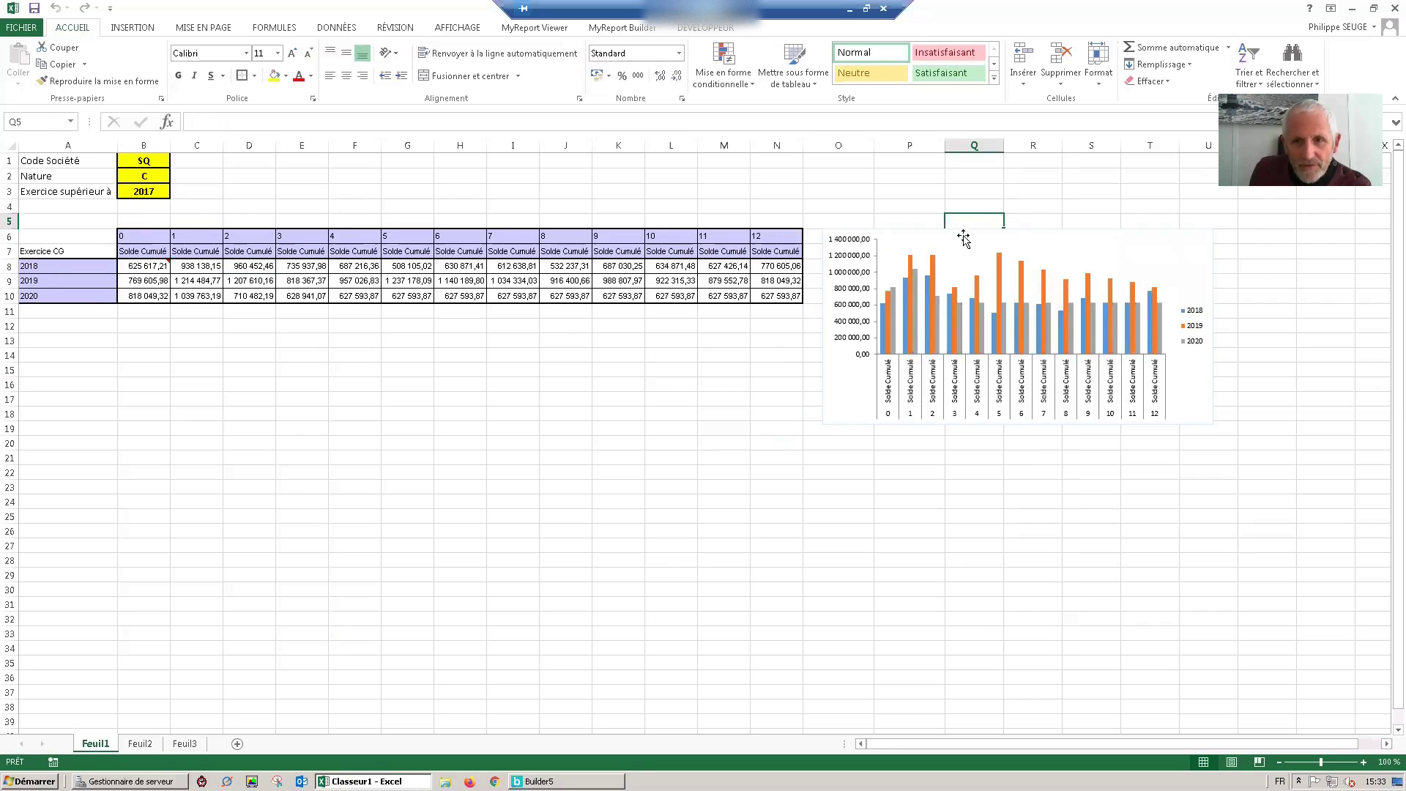
left_click(960, 230)
mouse_move(944, 230)
left_mouse_down()
mouse_move(687, 402)
mouse_move(314, 402)
left_mouse_up()
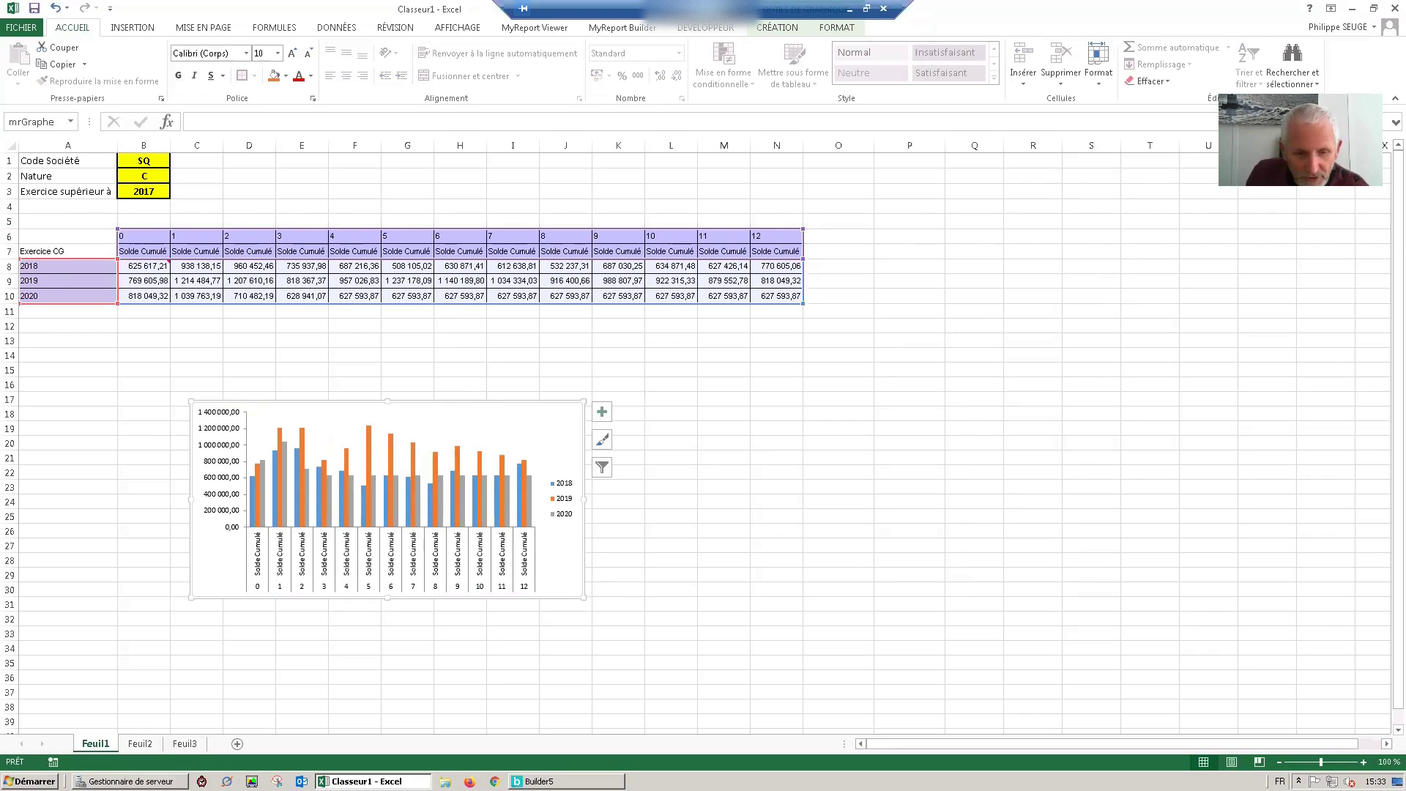
left_click(538, 781)
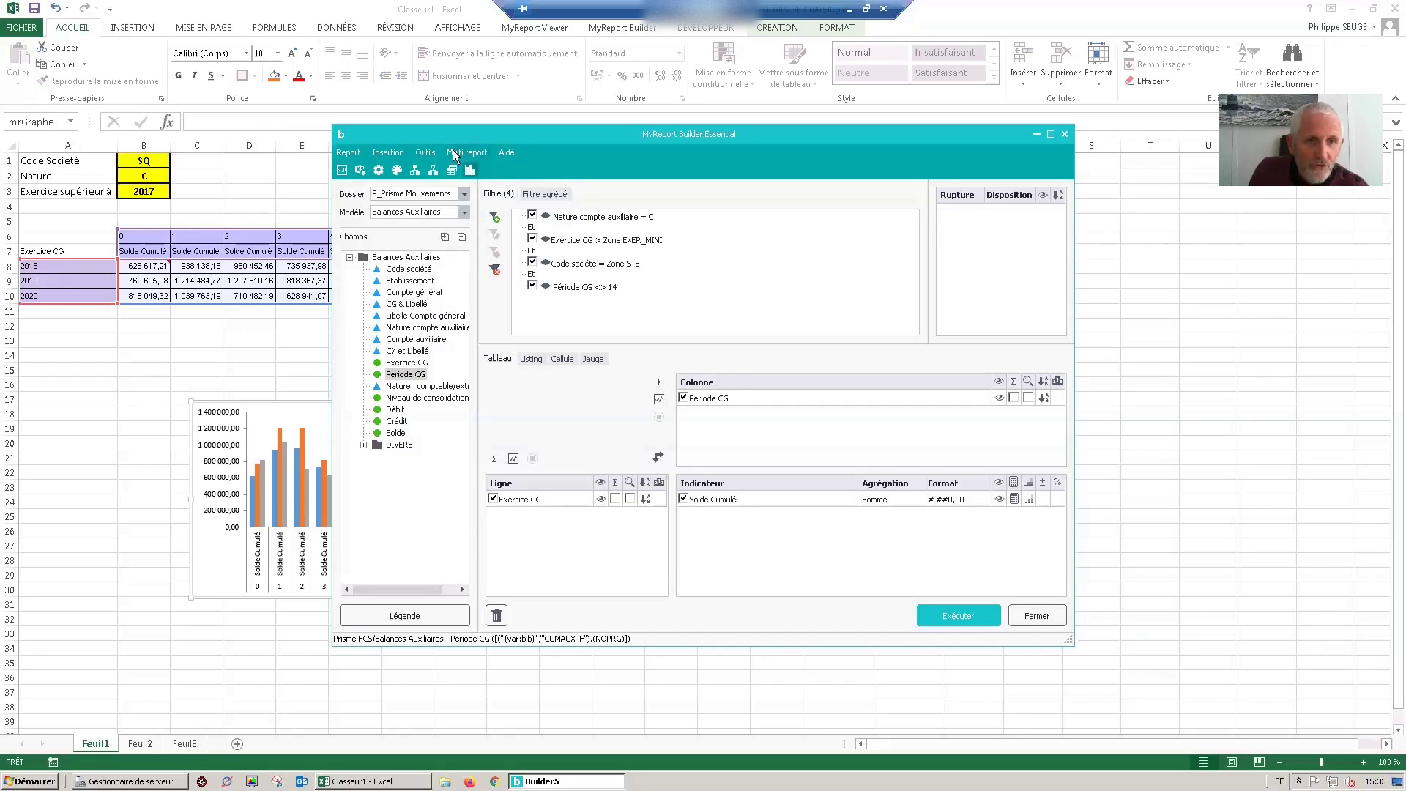
left_click(422, 152)
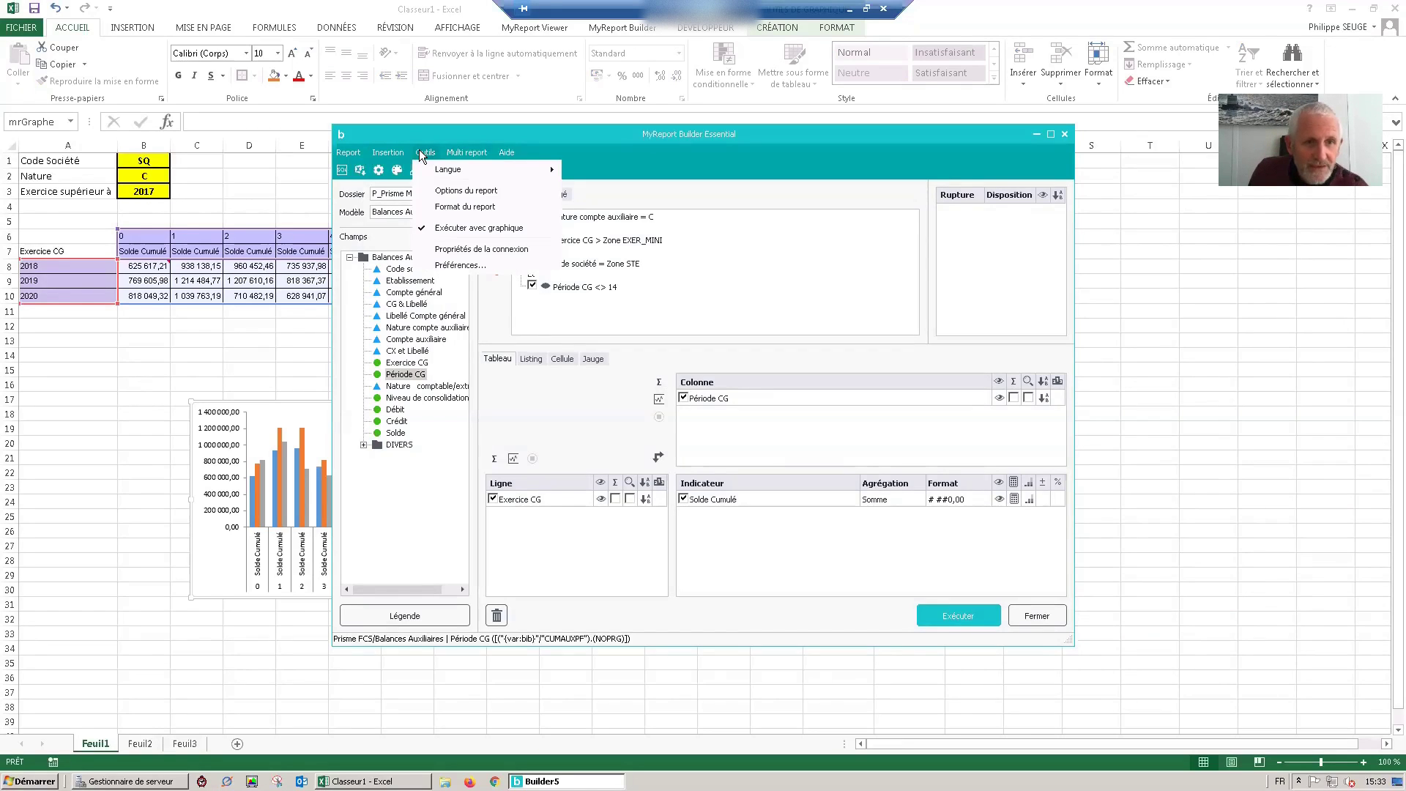
left_click(452, 192)
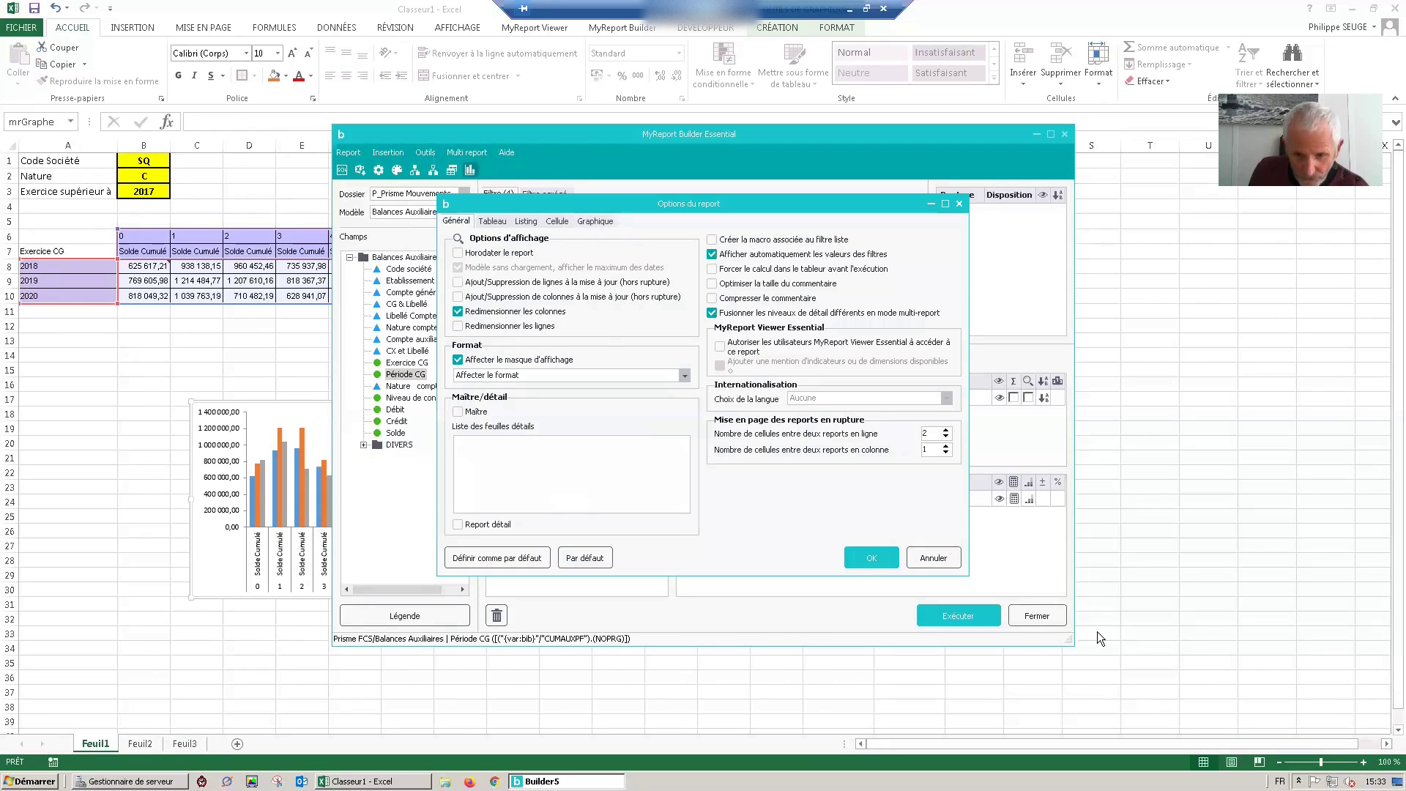
left_click(933, 557)
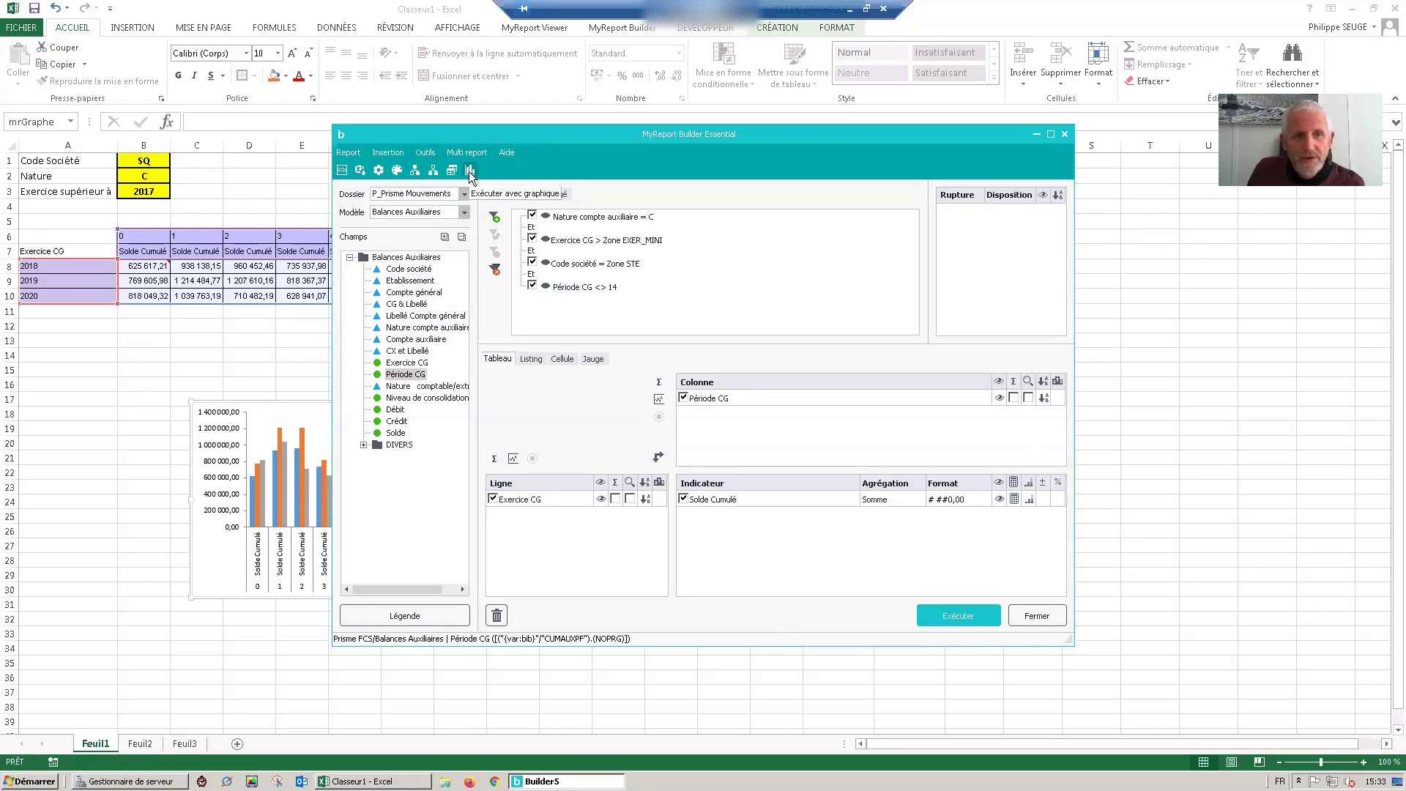
Set the chart type to Courbe in the report options and run the report
left_click(427, 153)
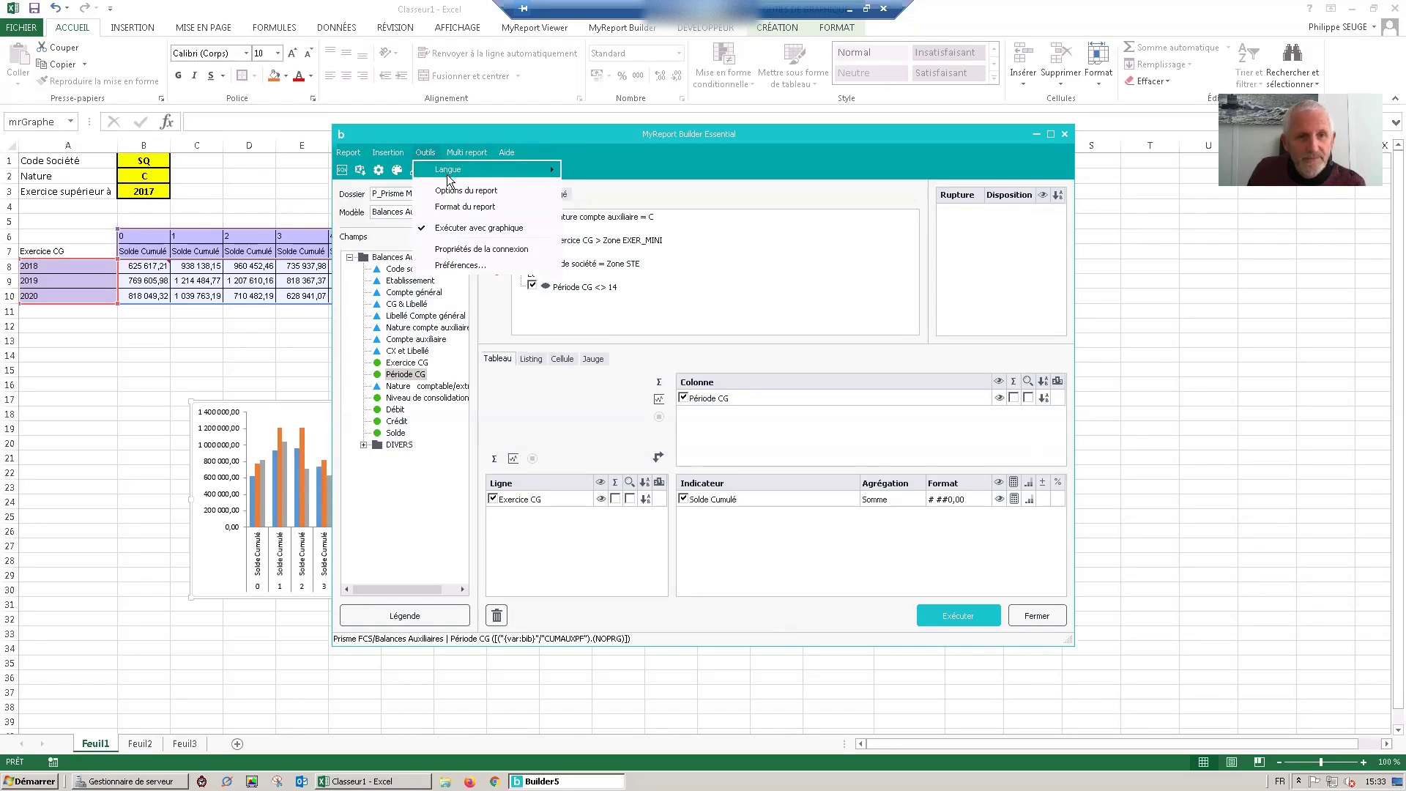
left_click(445, 192)
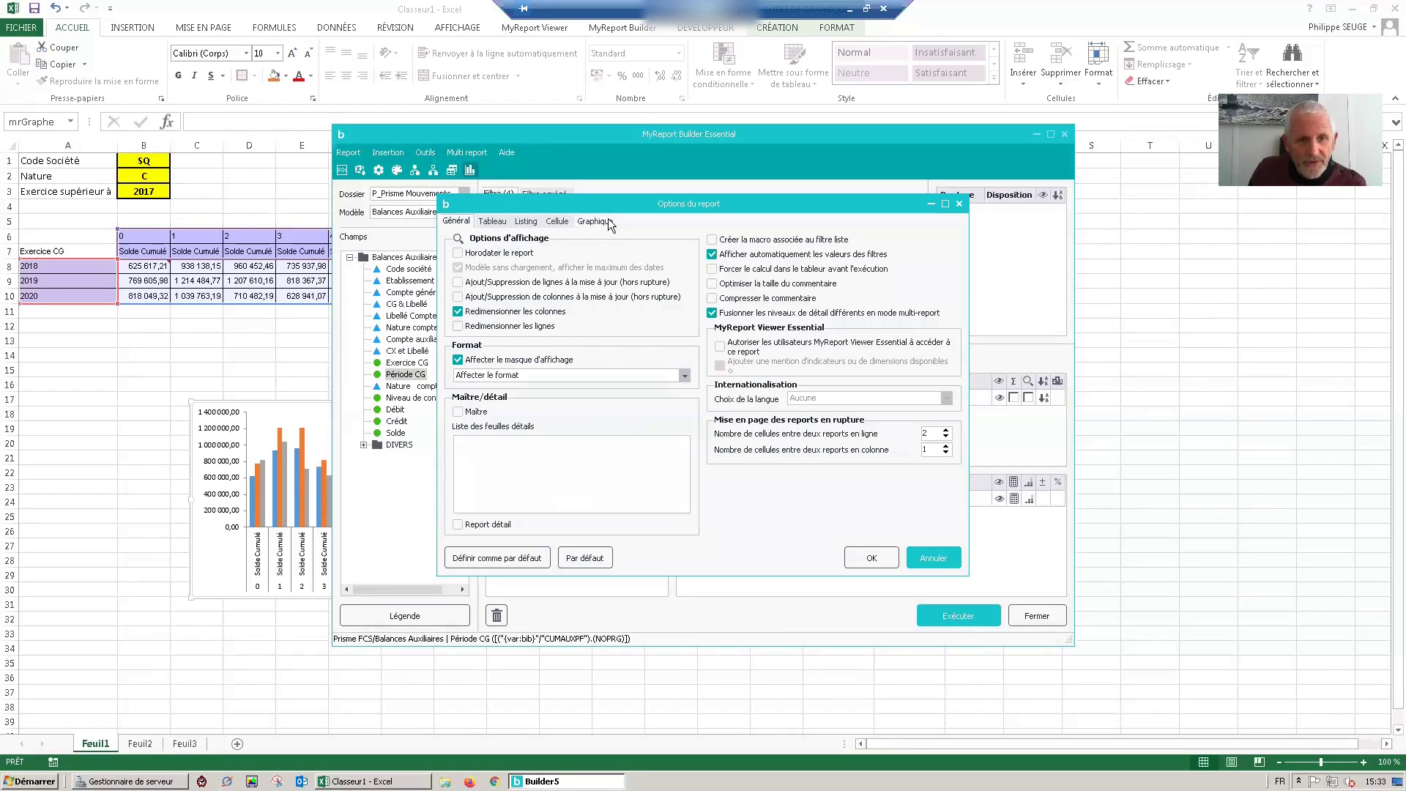
left_click(608, 219)
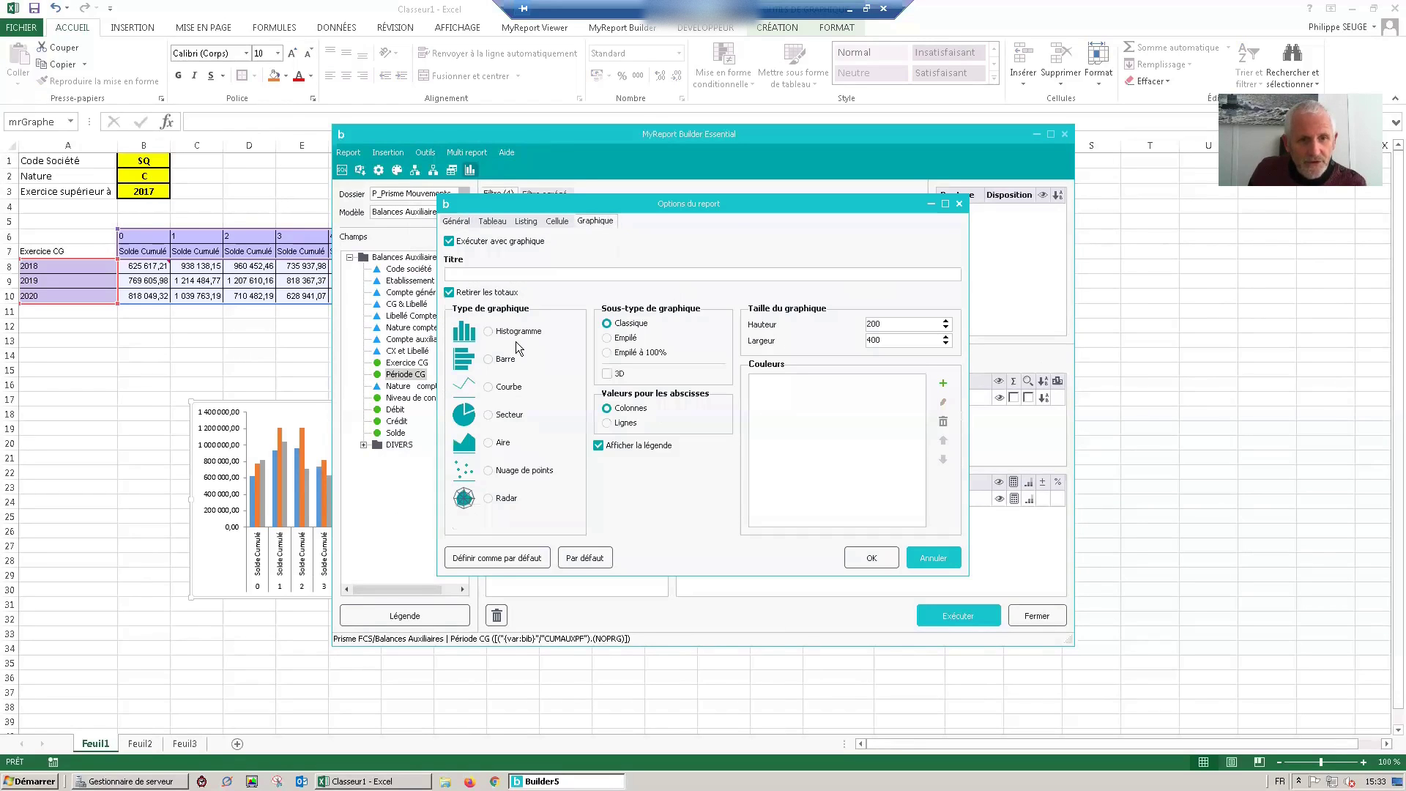
left_click(489, 388)
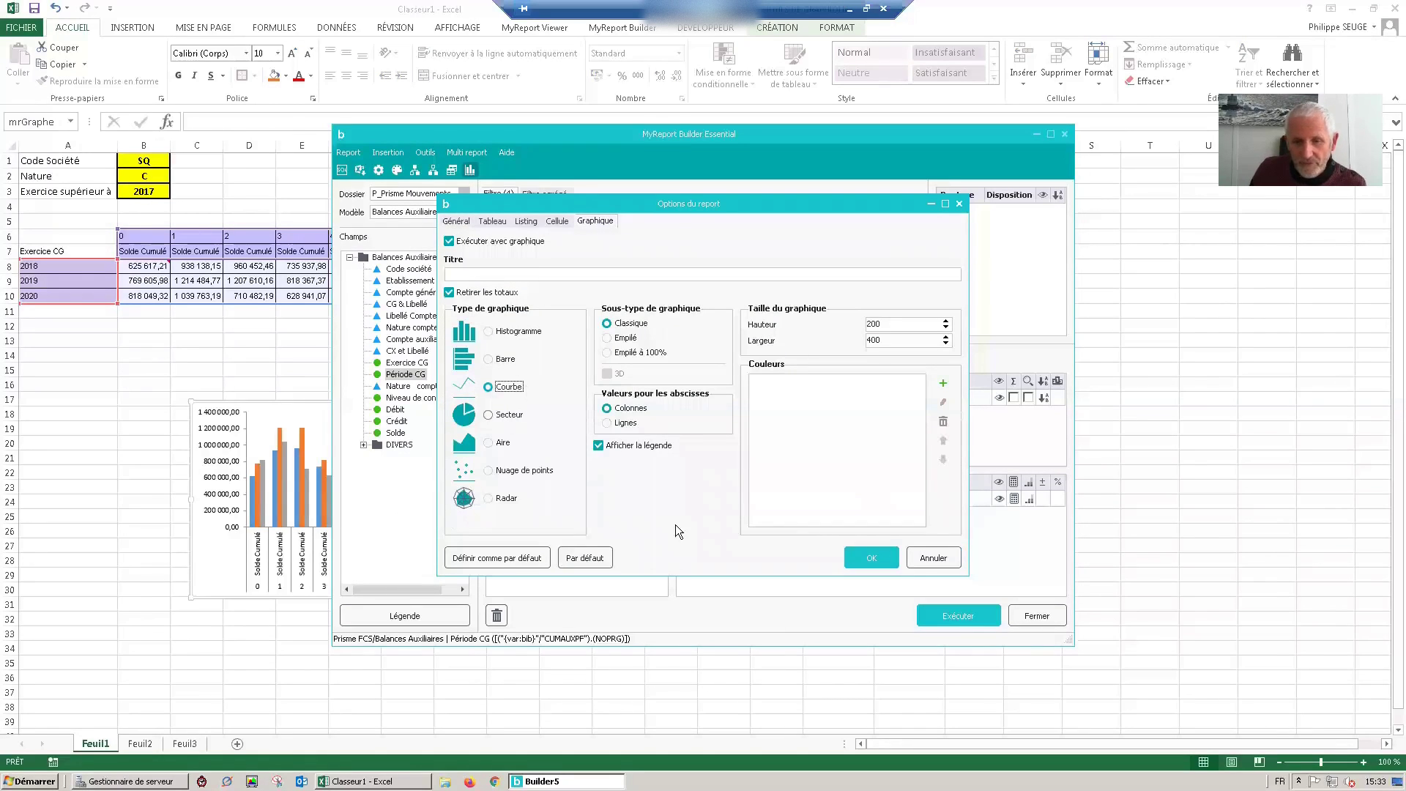
left_click(885, 561)
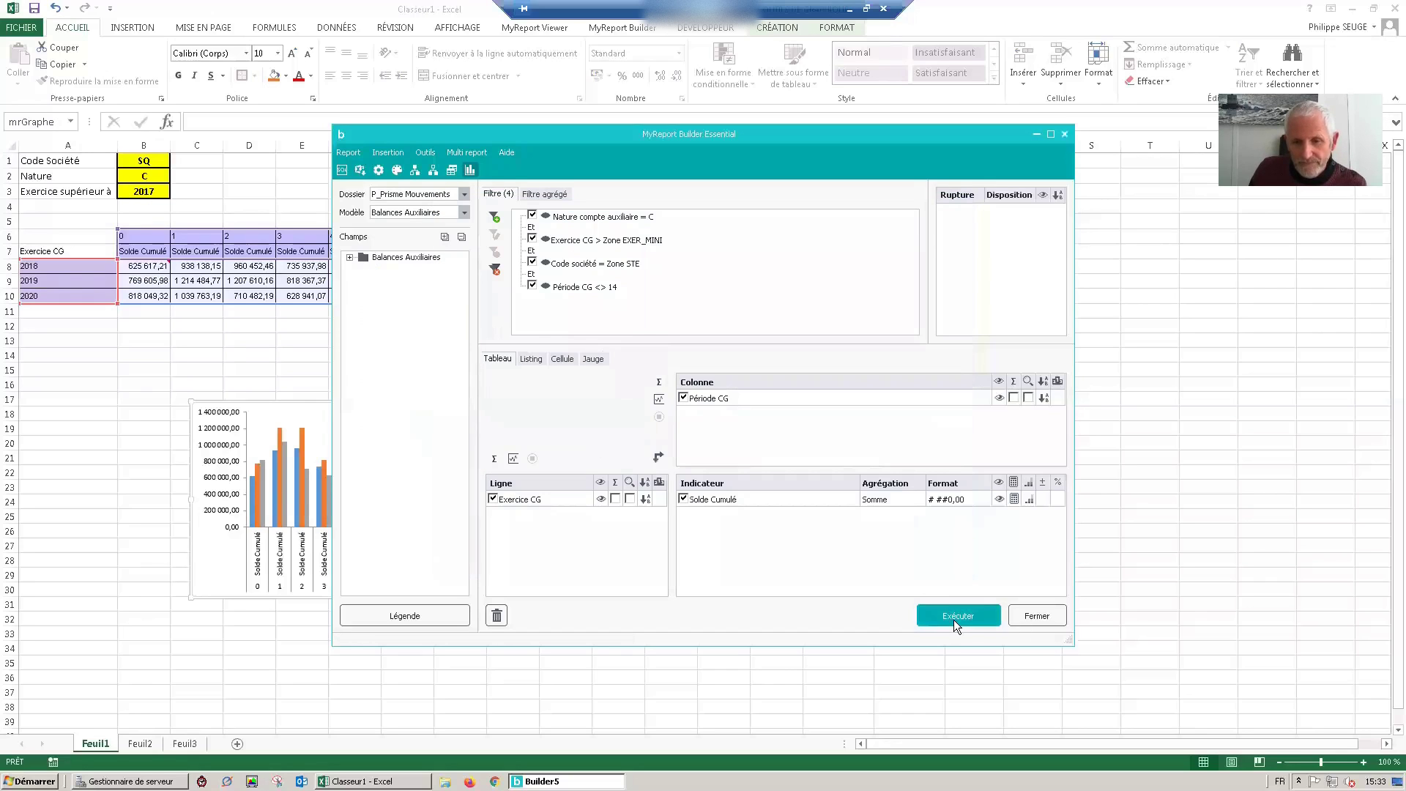
left_click(951, 615)
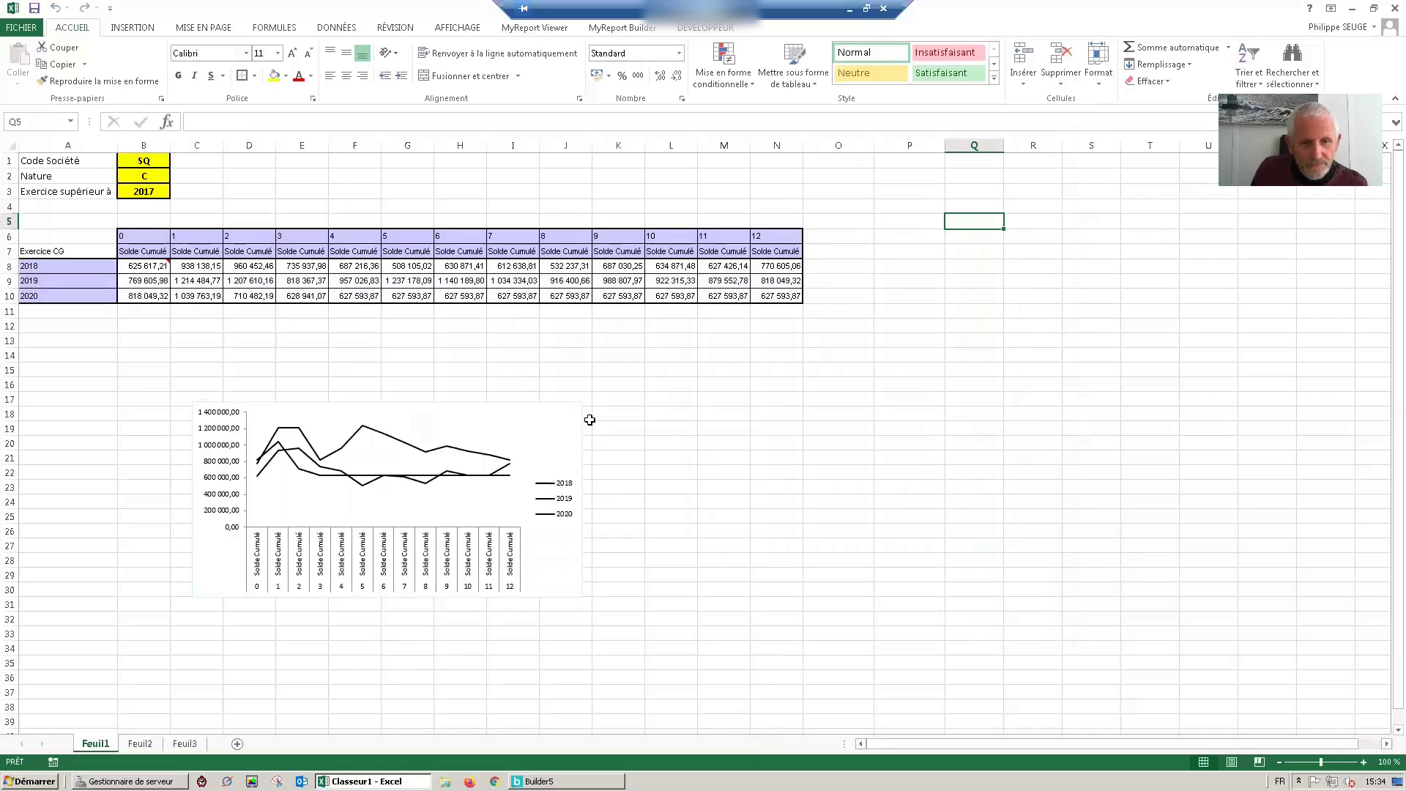
left_click(580, 445)
left_click(602, 440)
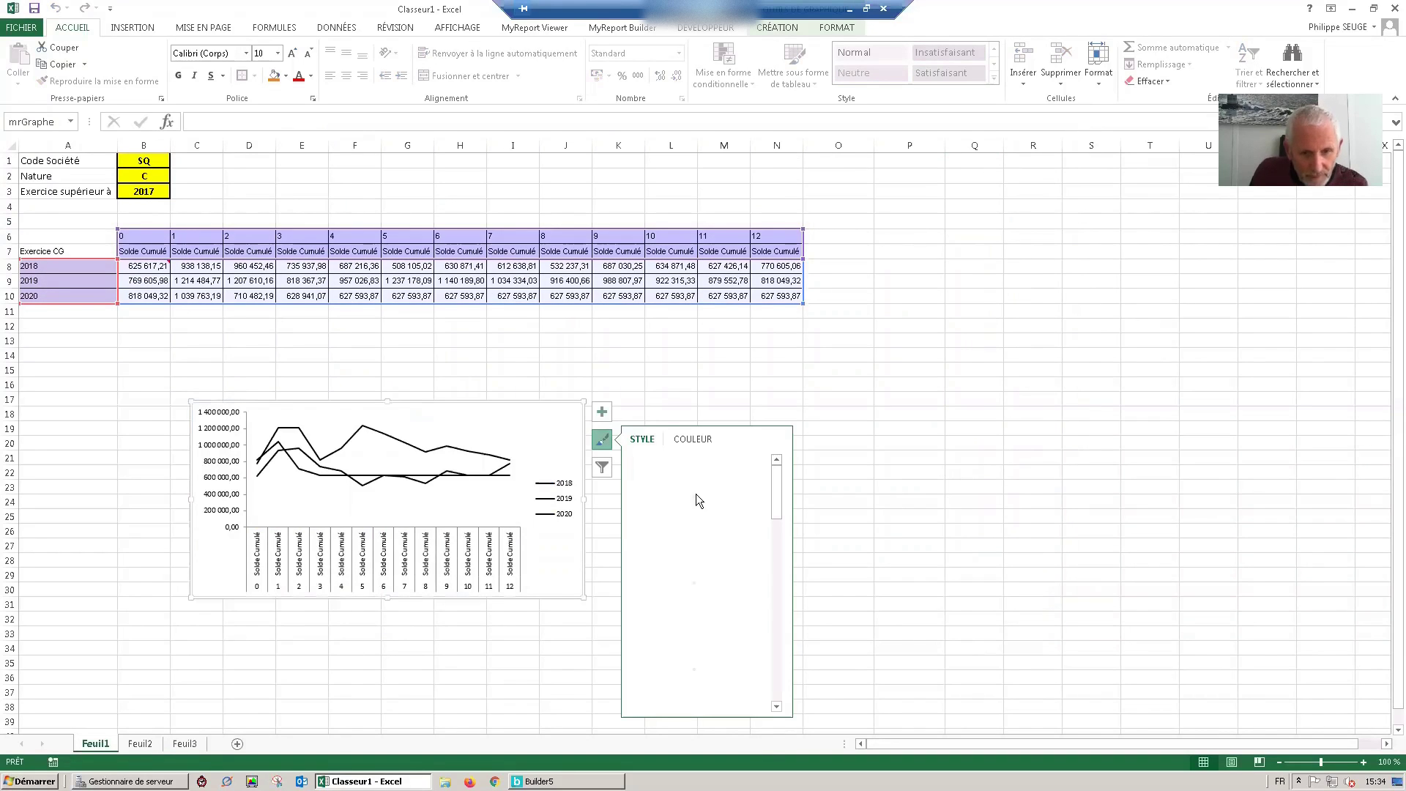
left_click(693, 439)
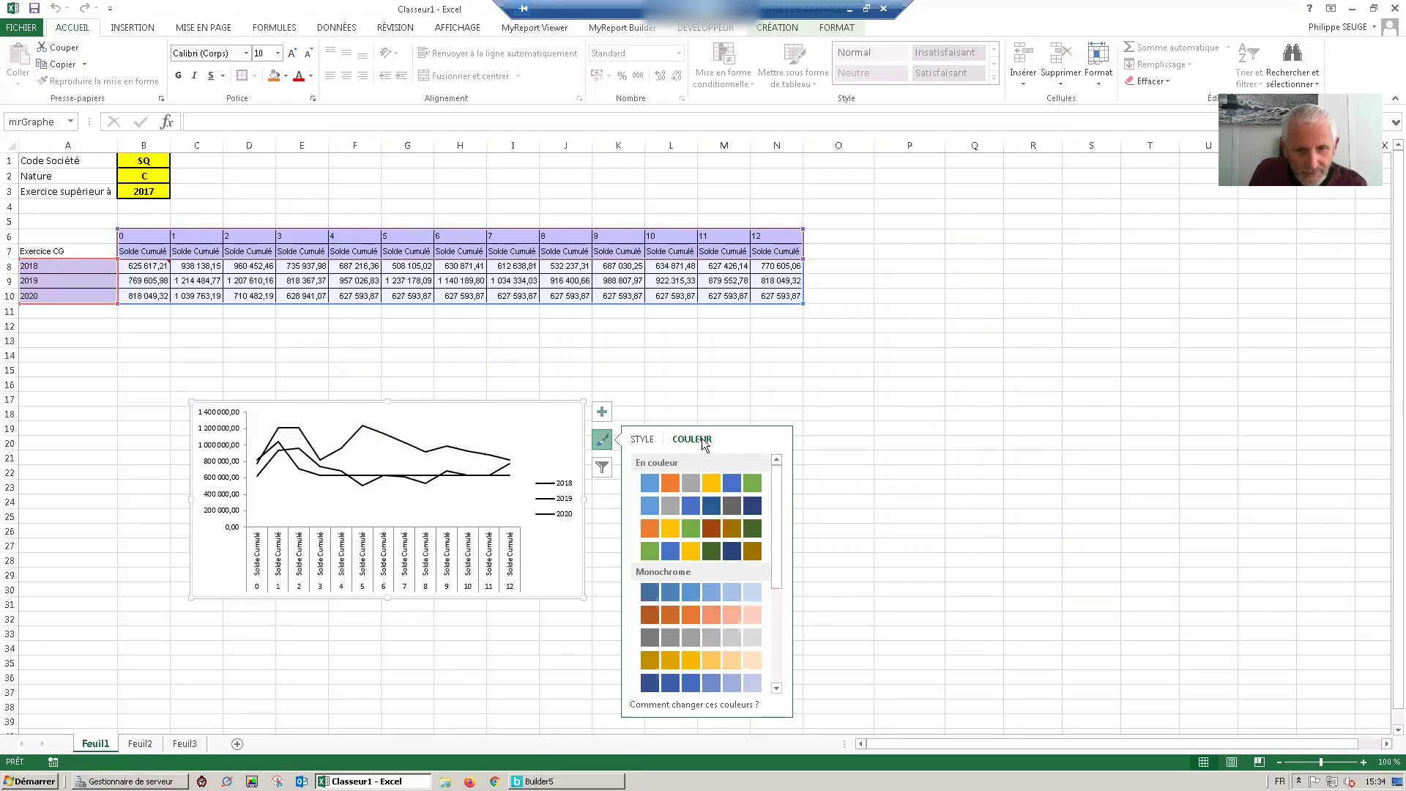
left_click(692, 387)
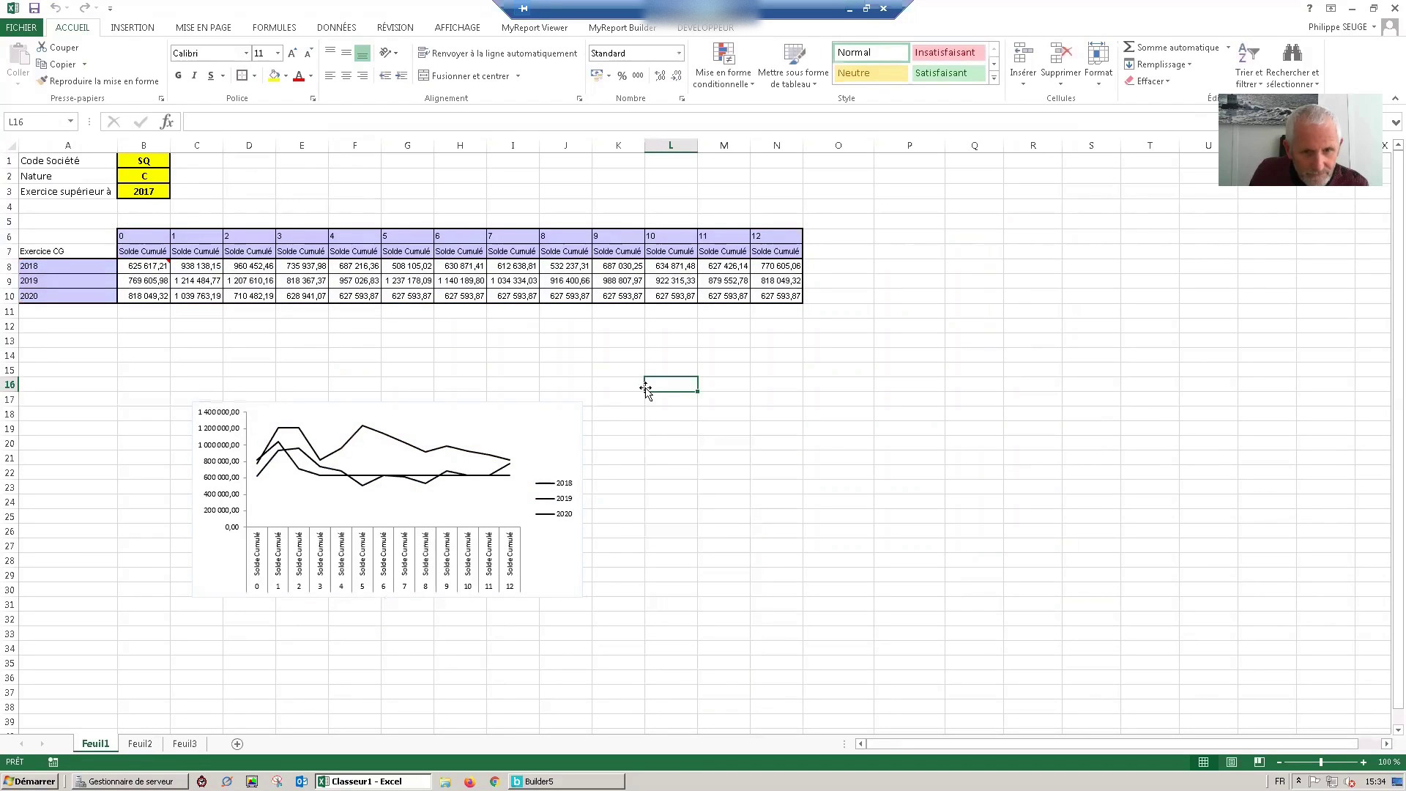
Apply the first chart style in the gallery to the line chart and deselect the chart
left_click(516, 461)
left_click(602, 440)
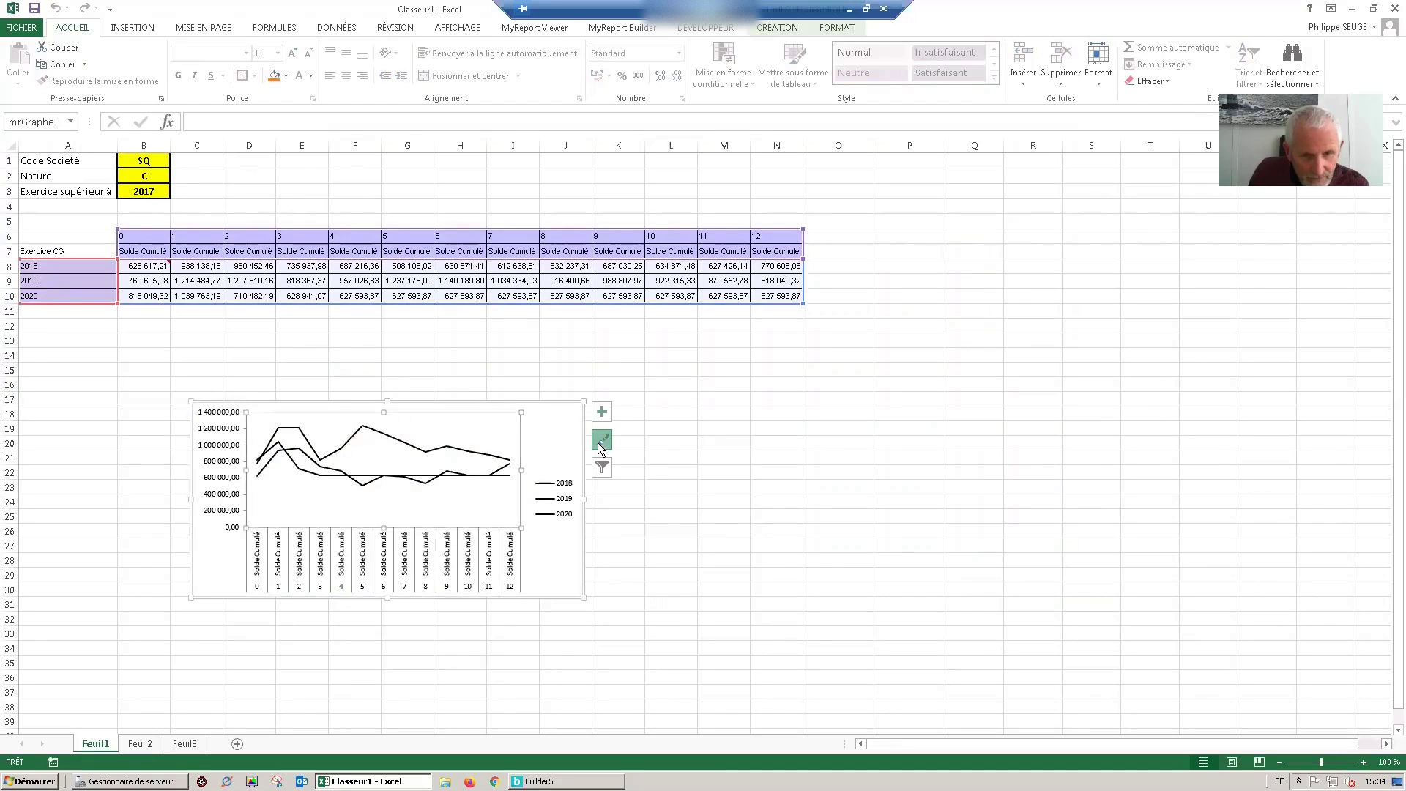
left_click(689, 440)
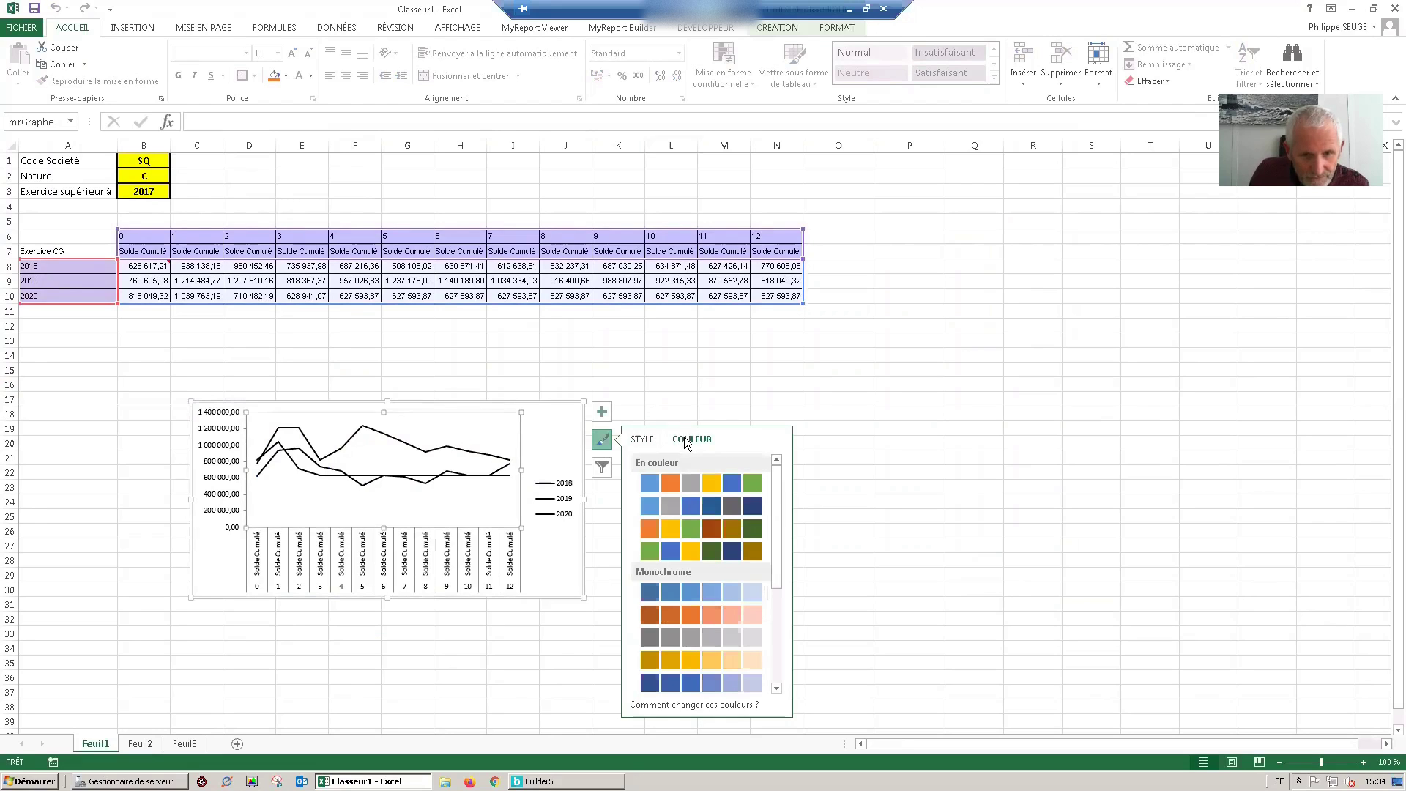
left_click(603, 439)
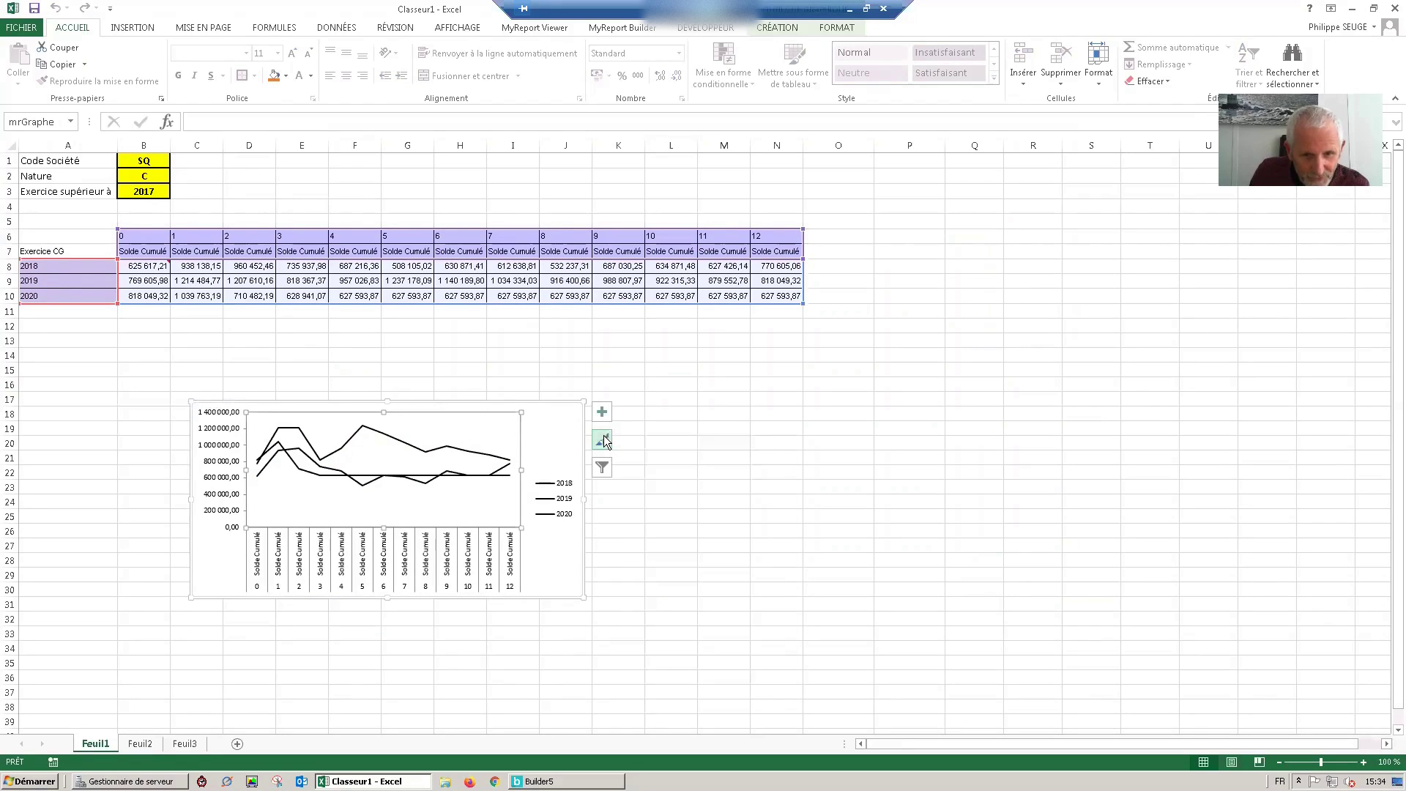
left_click(603, 440)
left_click(700, 481)
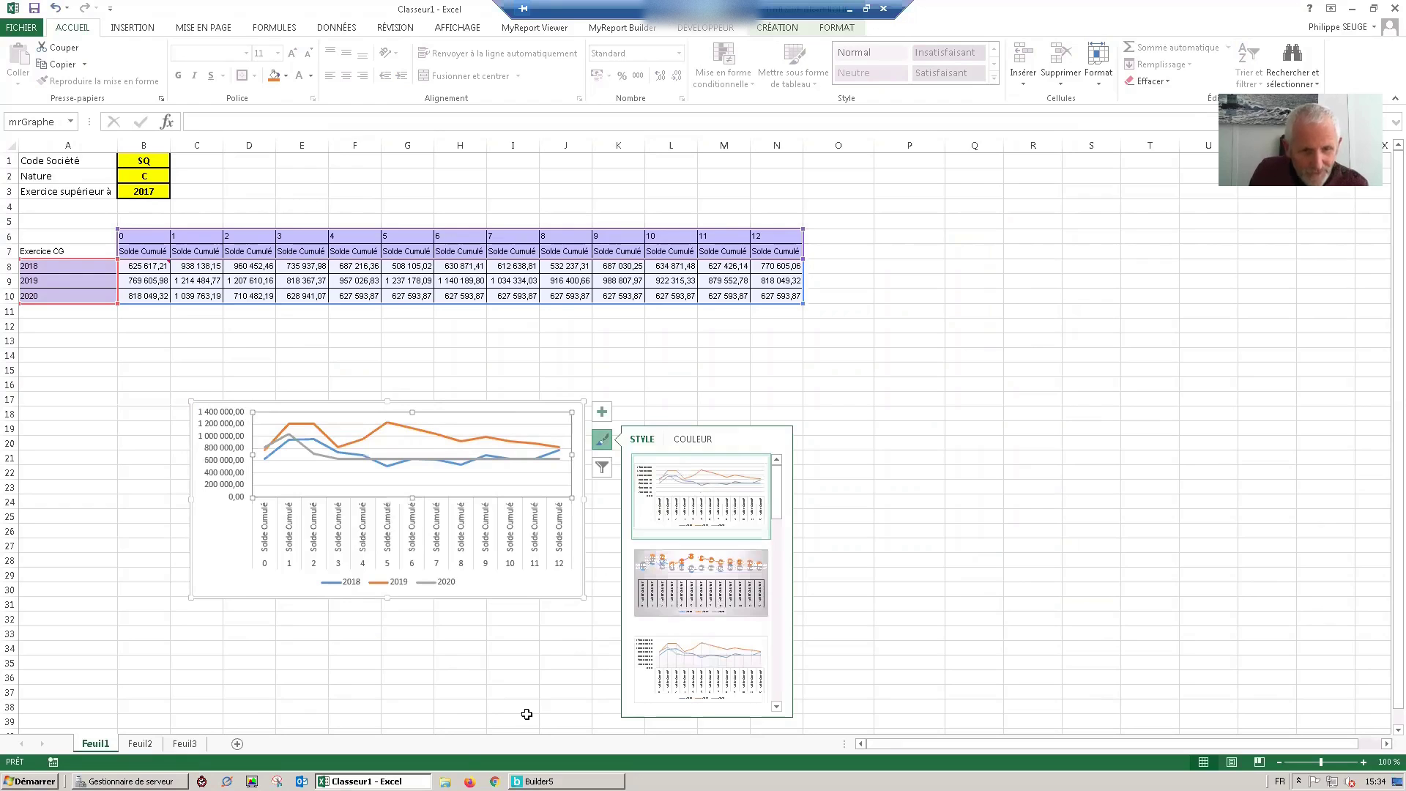
left_click(463, 664)
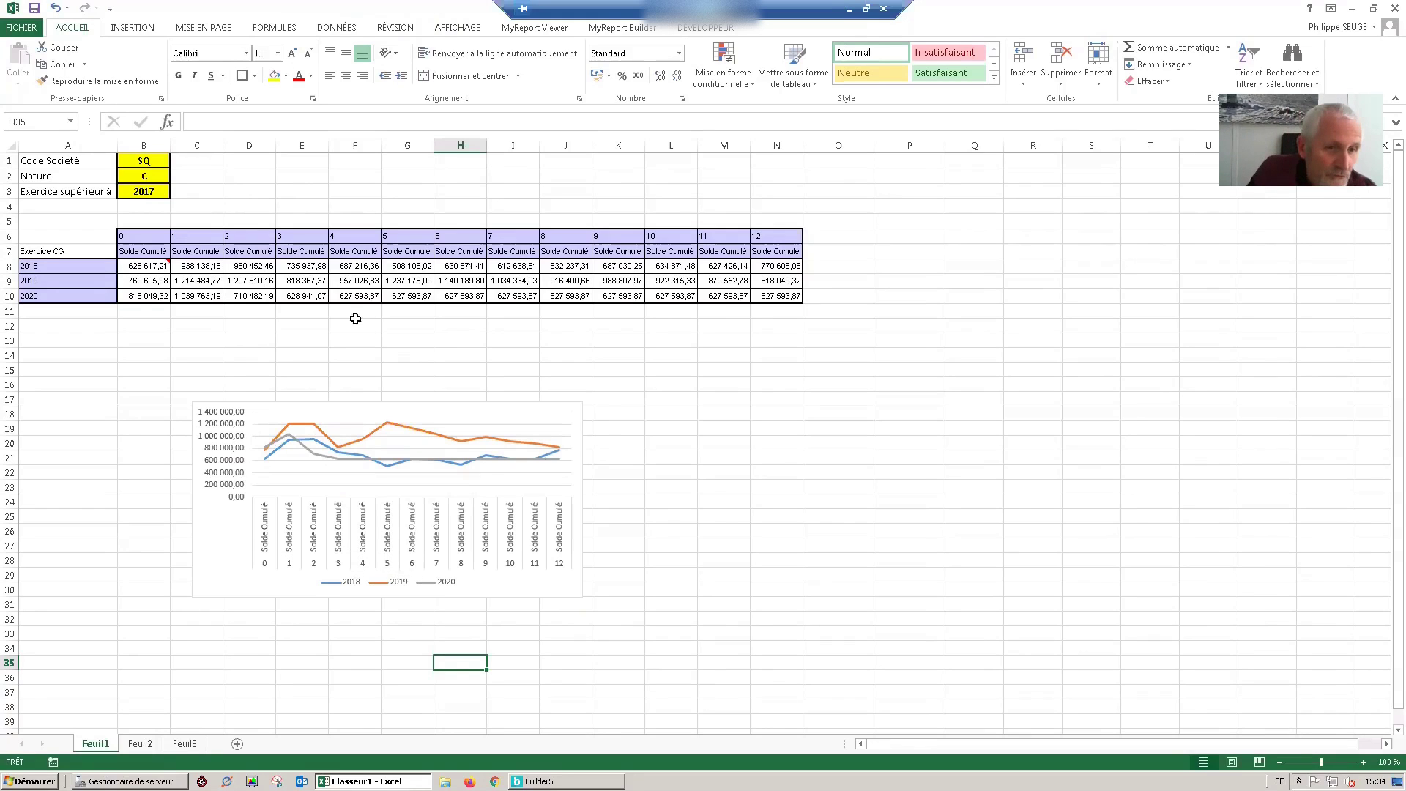
Clear the 2020 Solde Cumulé values for periods 4 to 12 in the balances table
left_click_drag(341, 297, 783, 296)
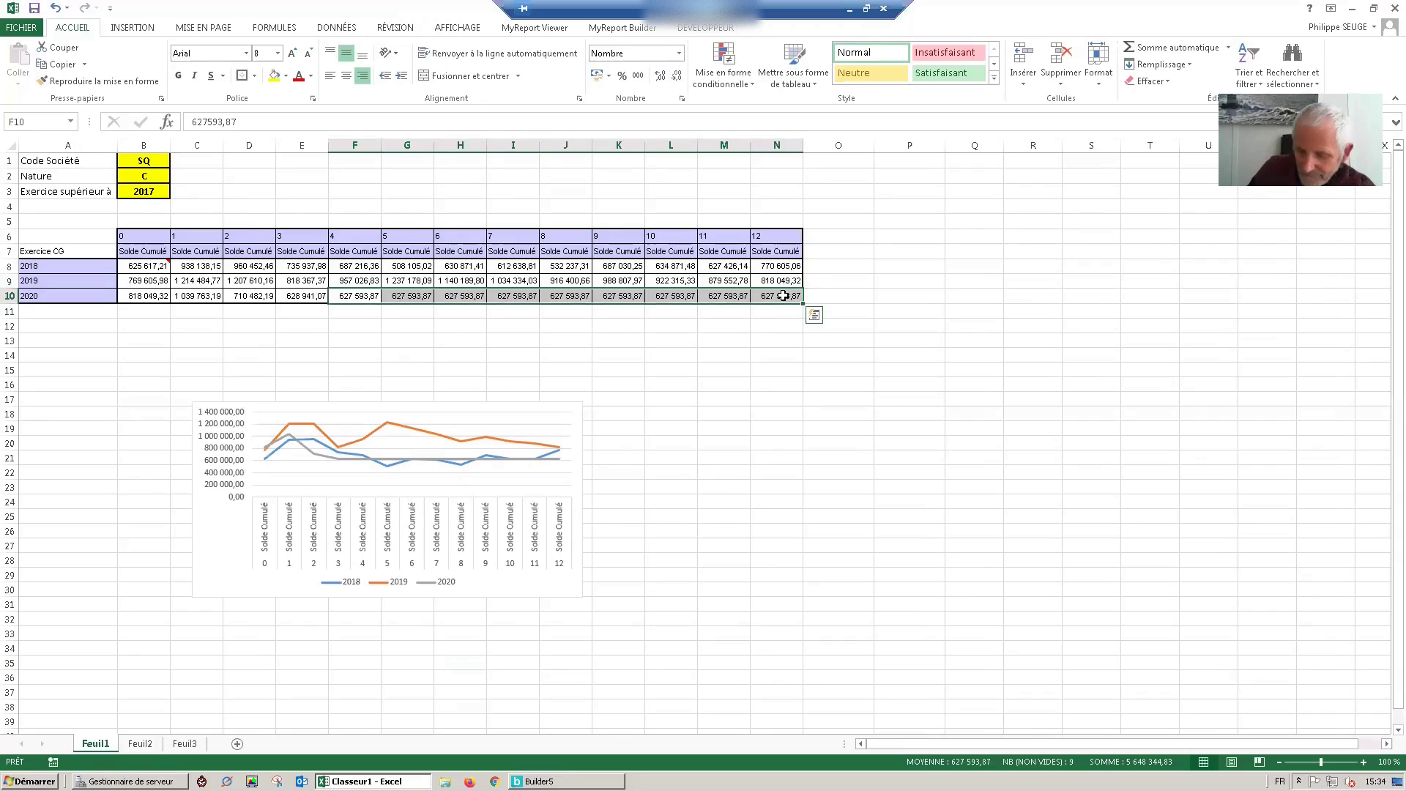
key("Delete")
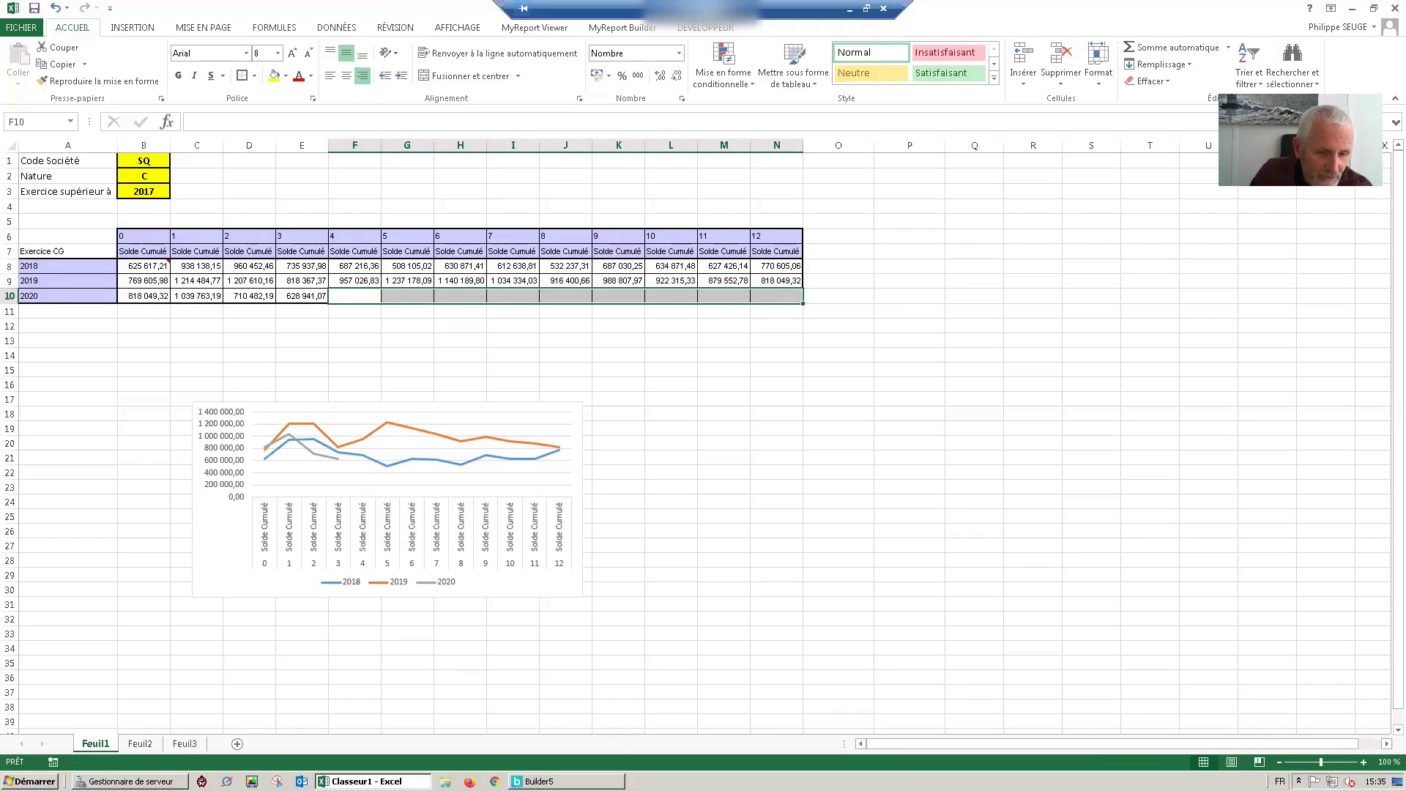
Switch to MyReport Builder and expand the Balances Auxiliaires folder to show its fields
mouse_move(542, 781)
left_click(498, 282)
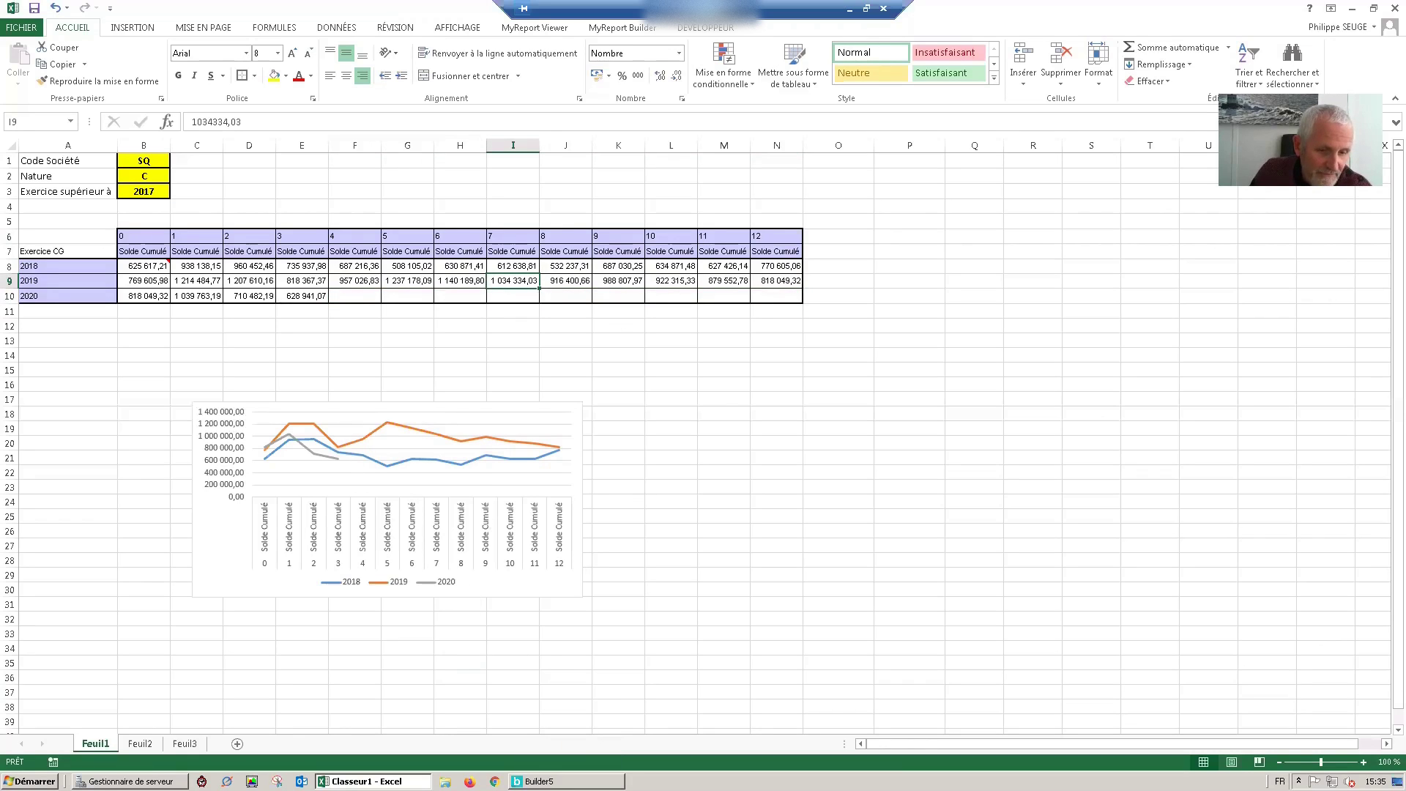
key("alt+Tab")
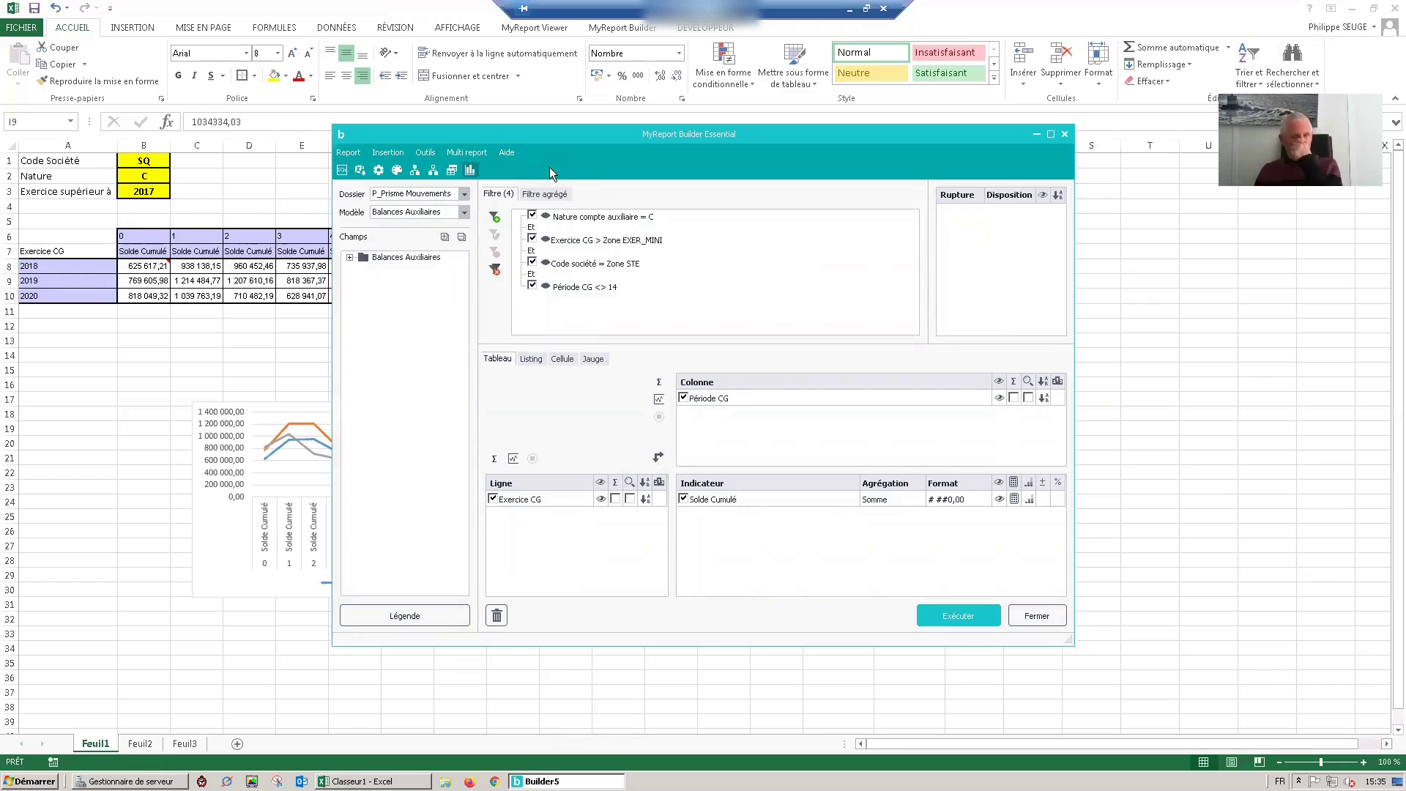
left_click(350, 258)
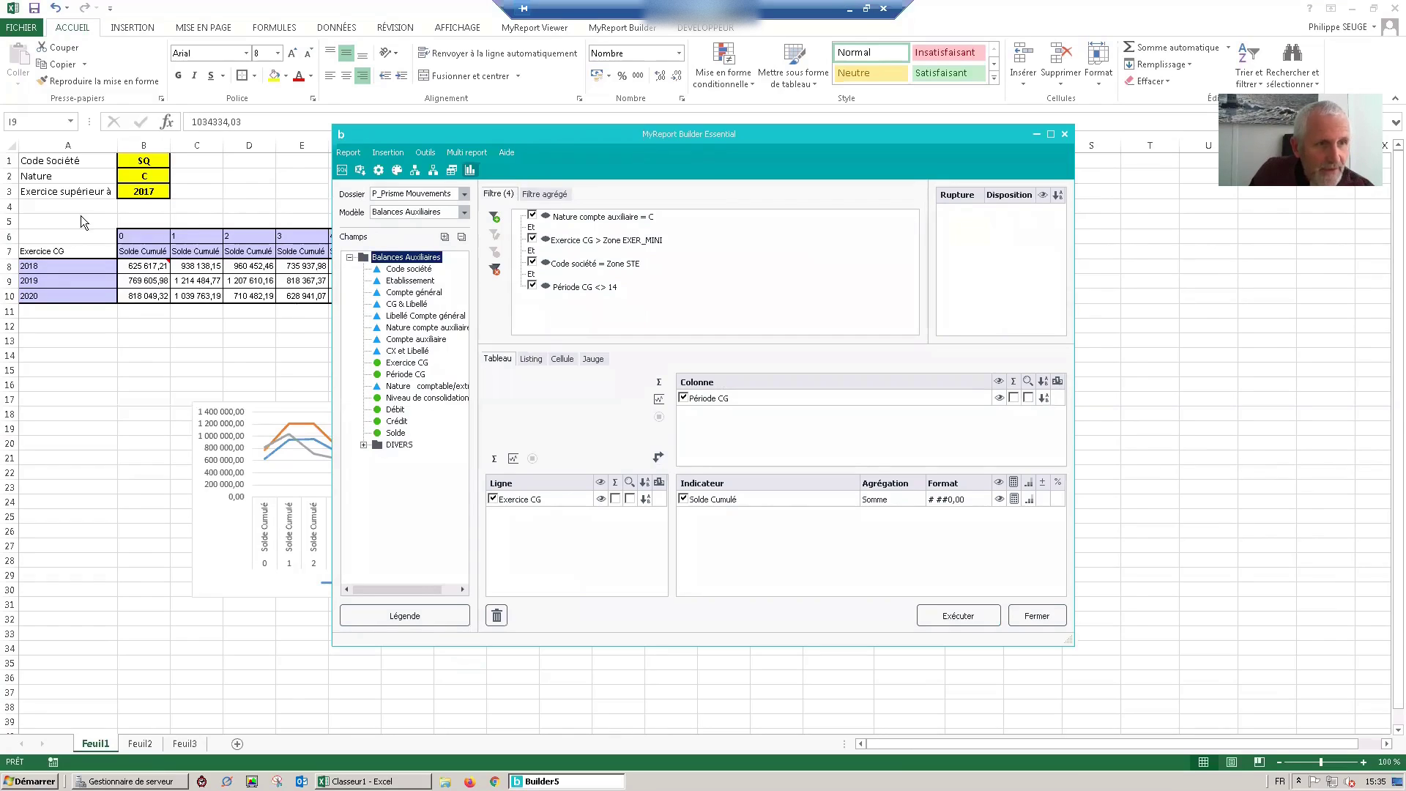
Back in Excel, enter the label "Péiode Max Année en cours" in cell A4 and autofit column A
left_click(45, 205)
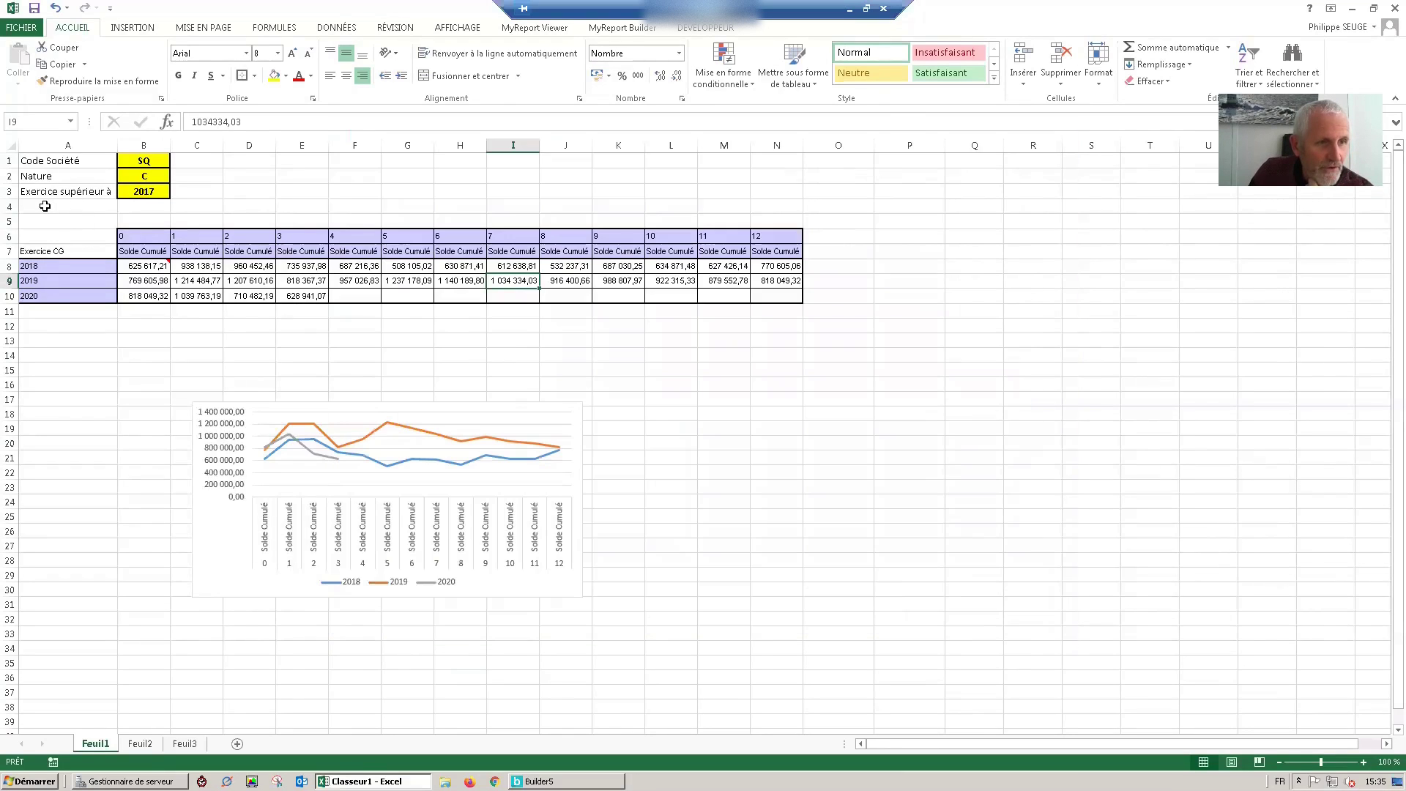
left_click(44, 205)
type("Péiod")
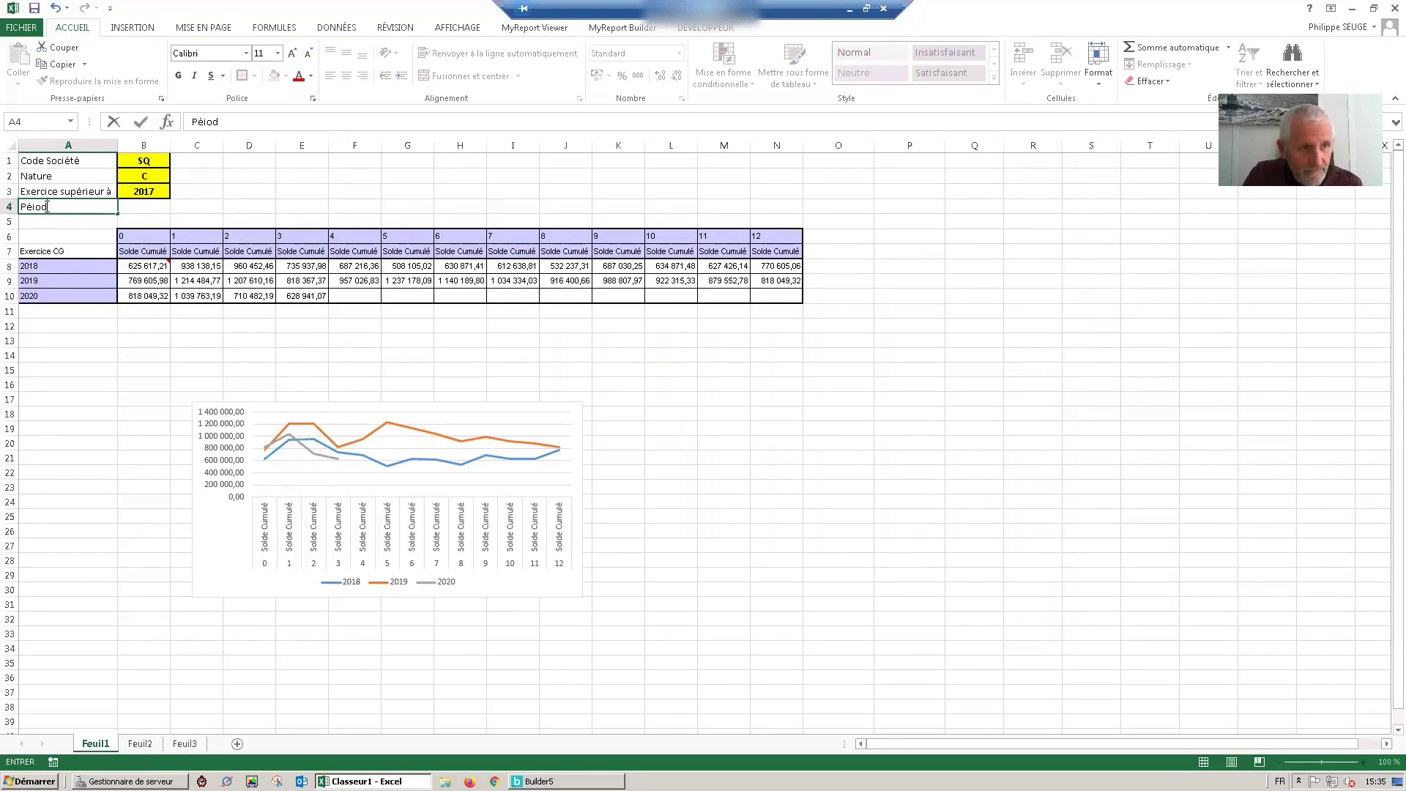
type("e Max Année en cours")
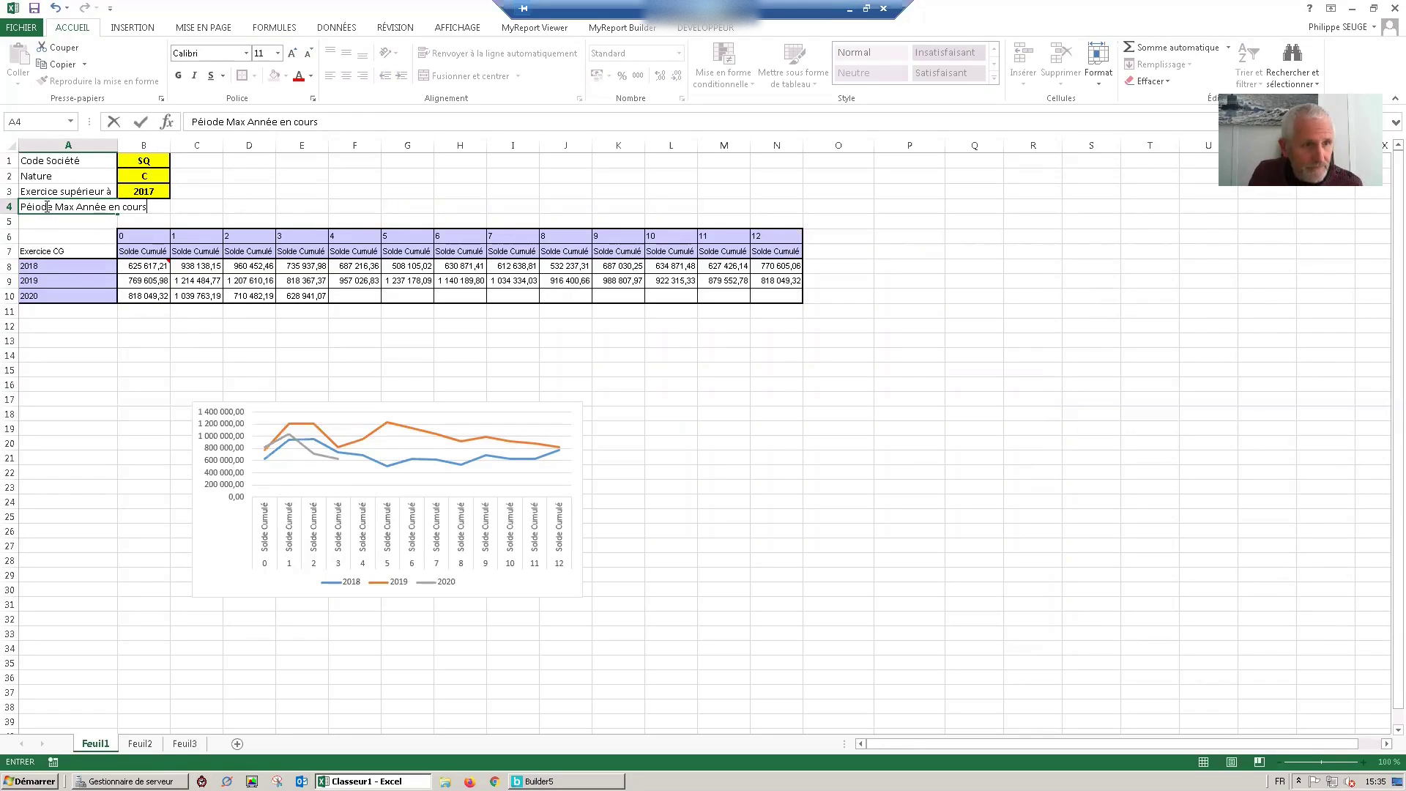
key("Tab")
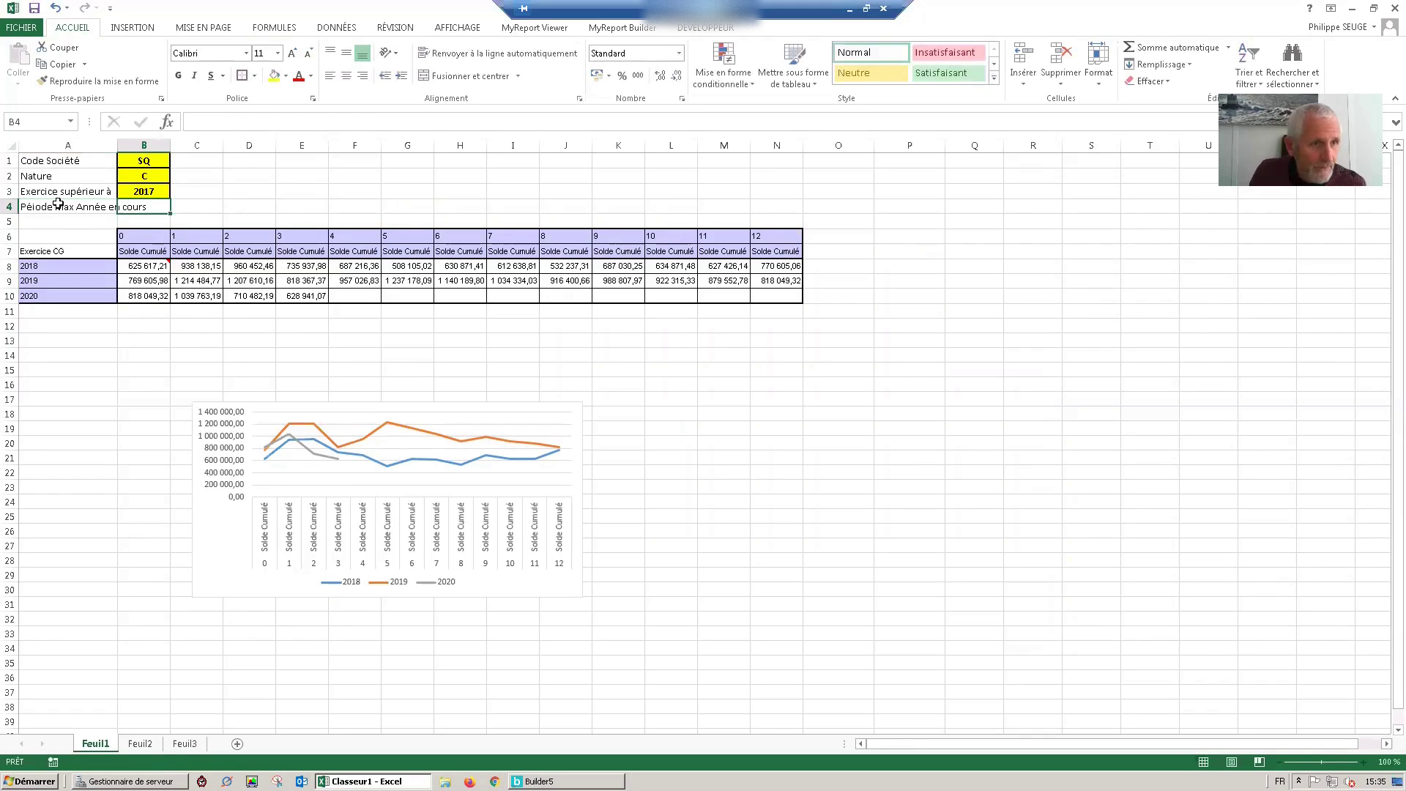
double_click(117, 144)
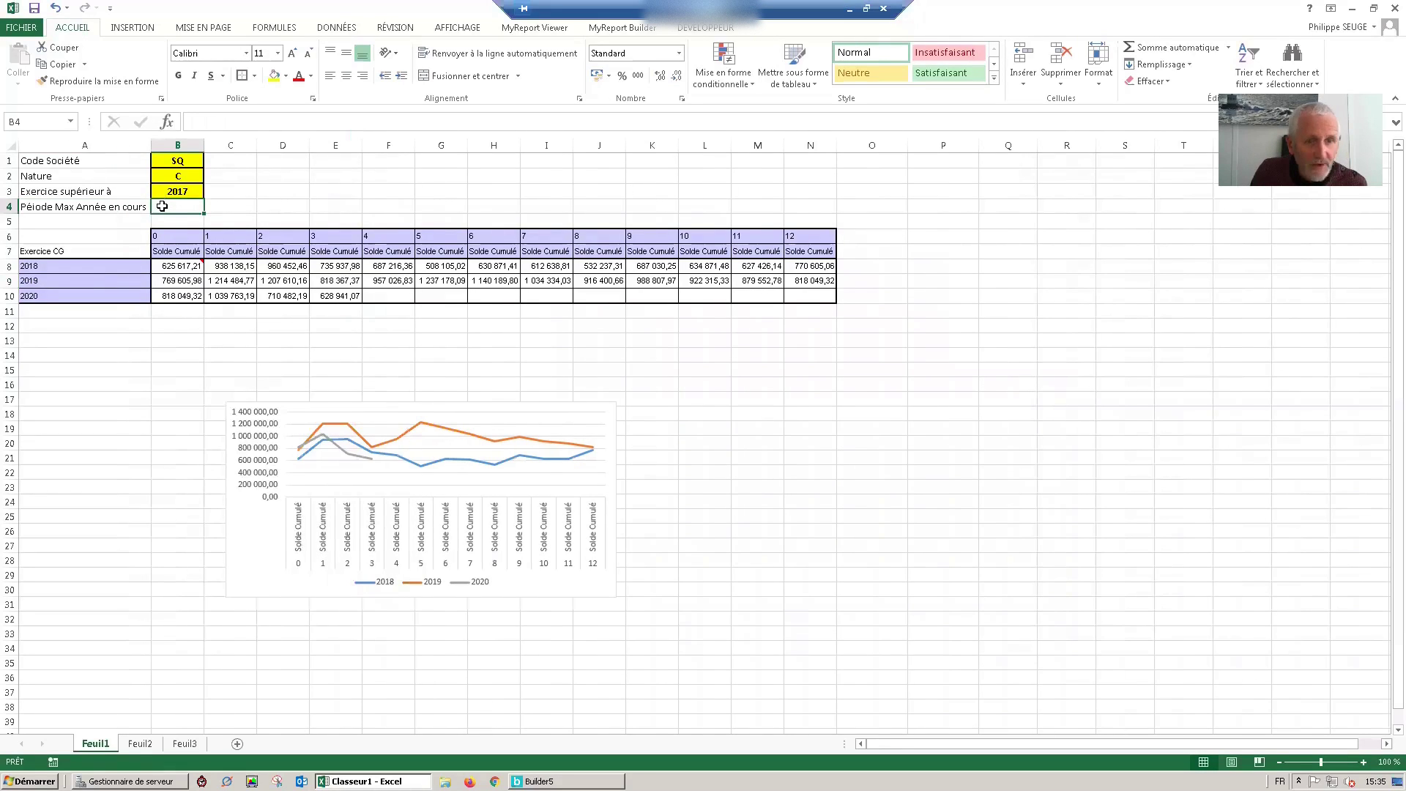
Enter 3 in cell B4 and copy the formatting of cell B3 onto it
type("3")
key("Return")
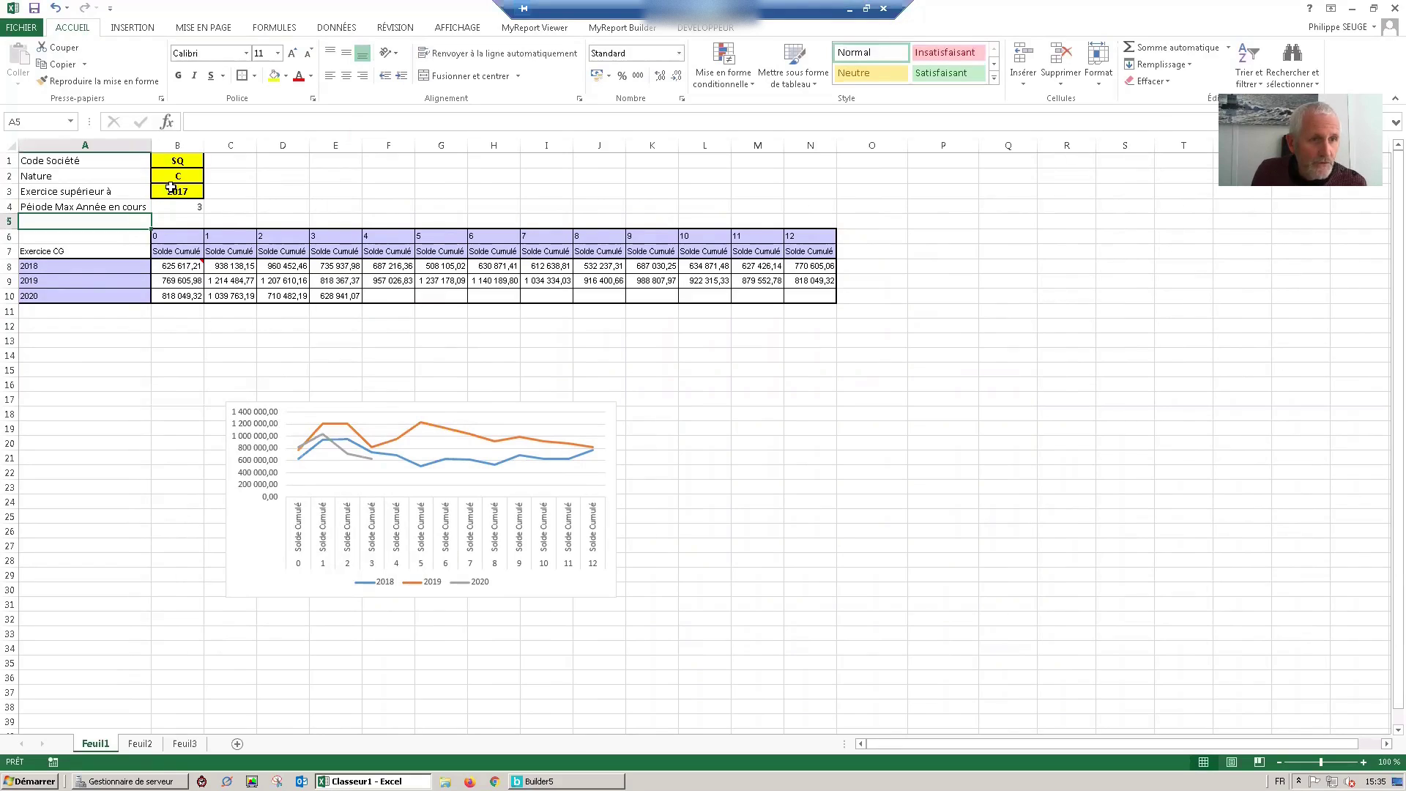
left_click(172, 189)
left_click(100, 81)
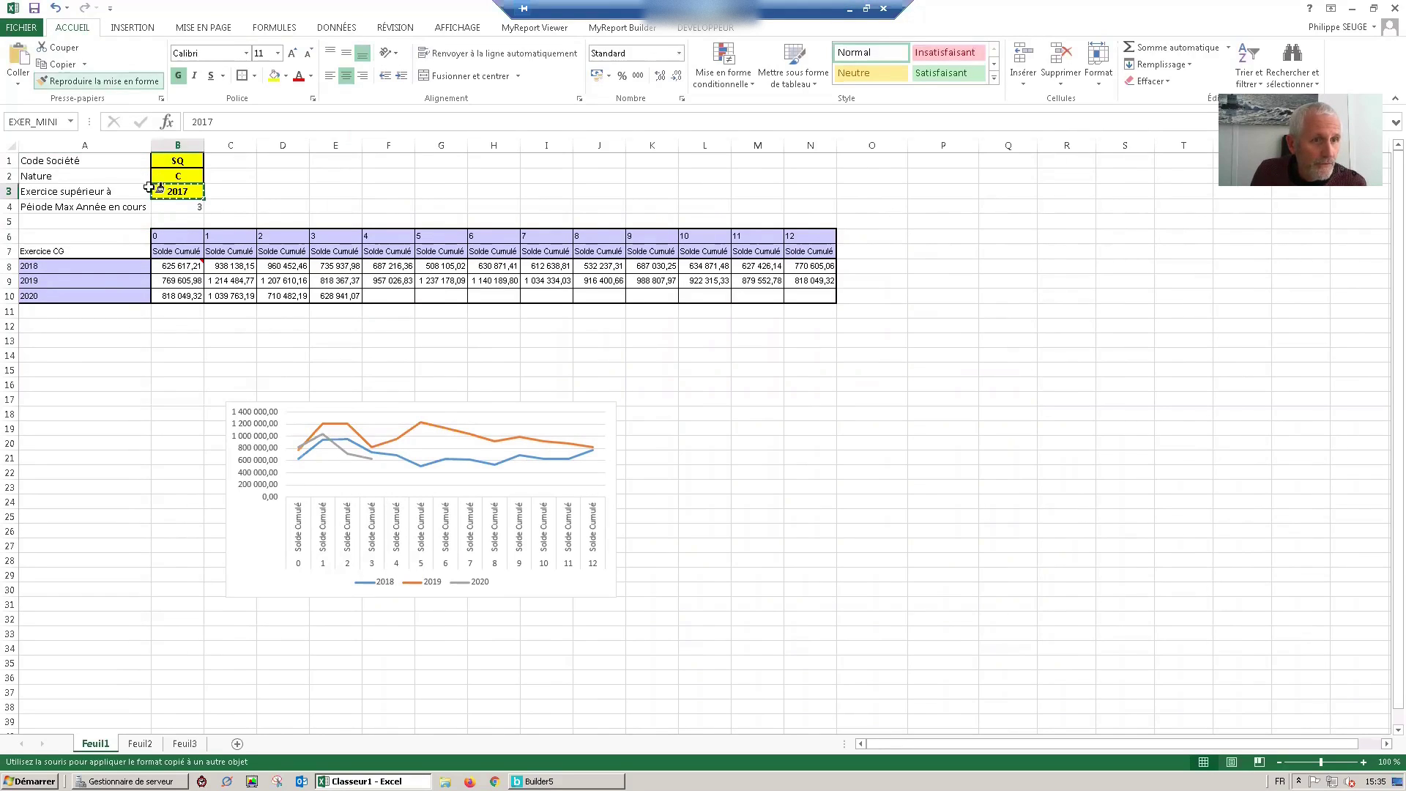
left_click(187, 205)
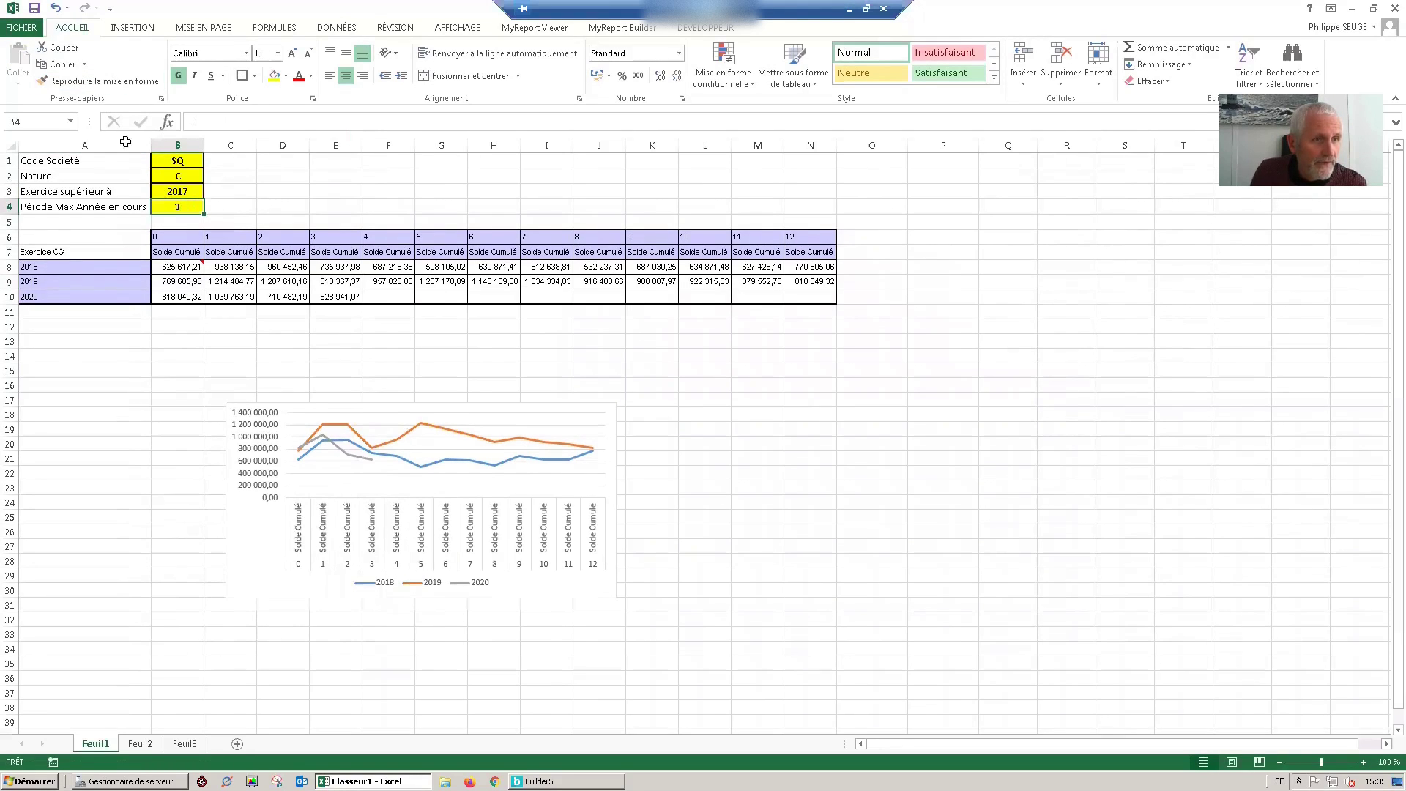
Name cell B4 PER_MAX
left_click(33, 122)
type("PER_MAX")
key("Return")
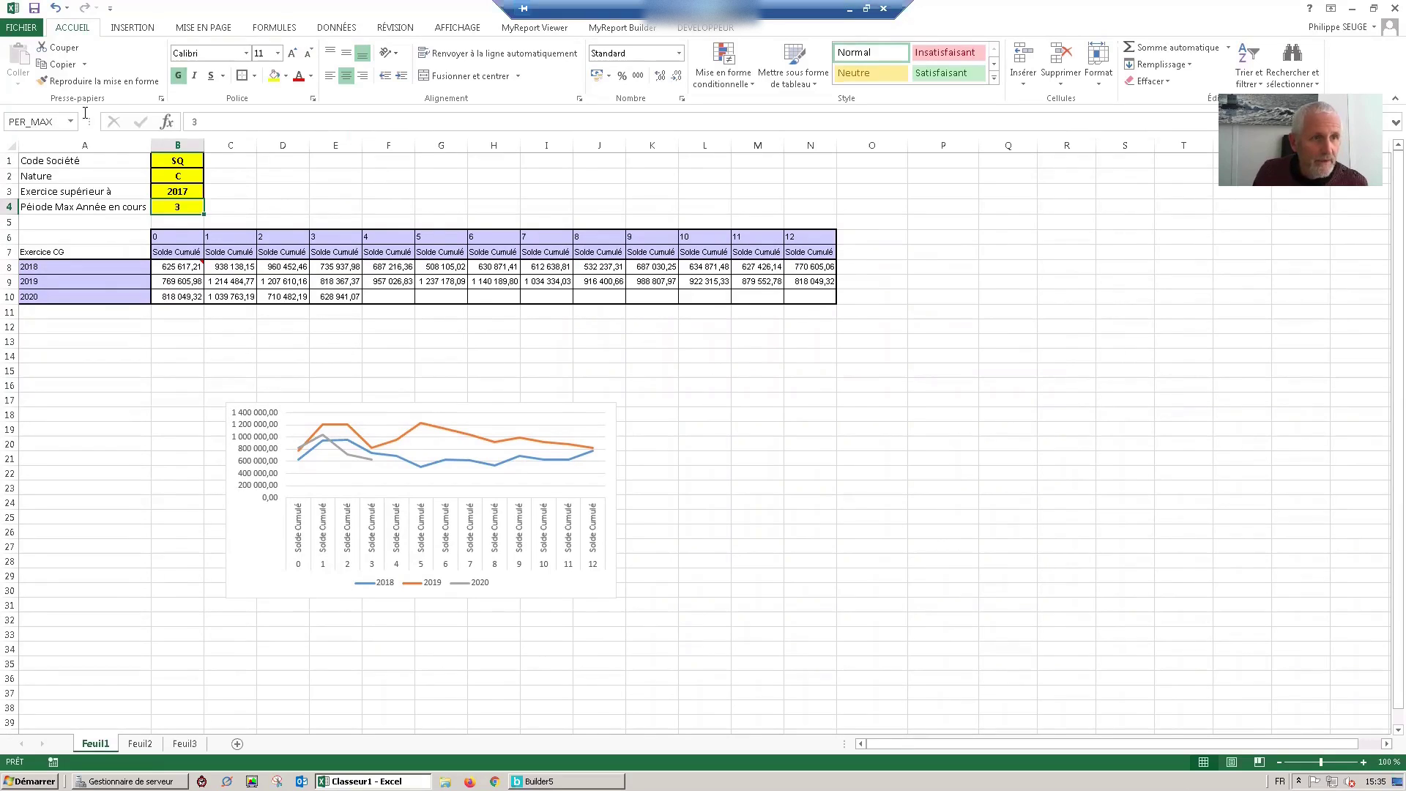
left_click(288, 282)
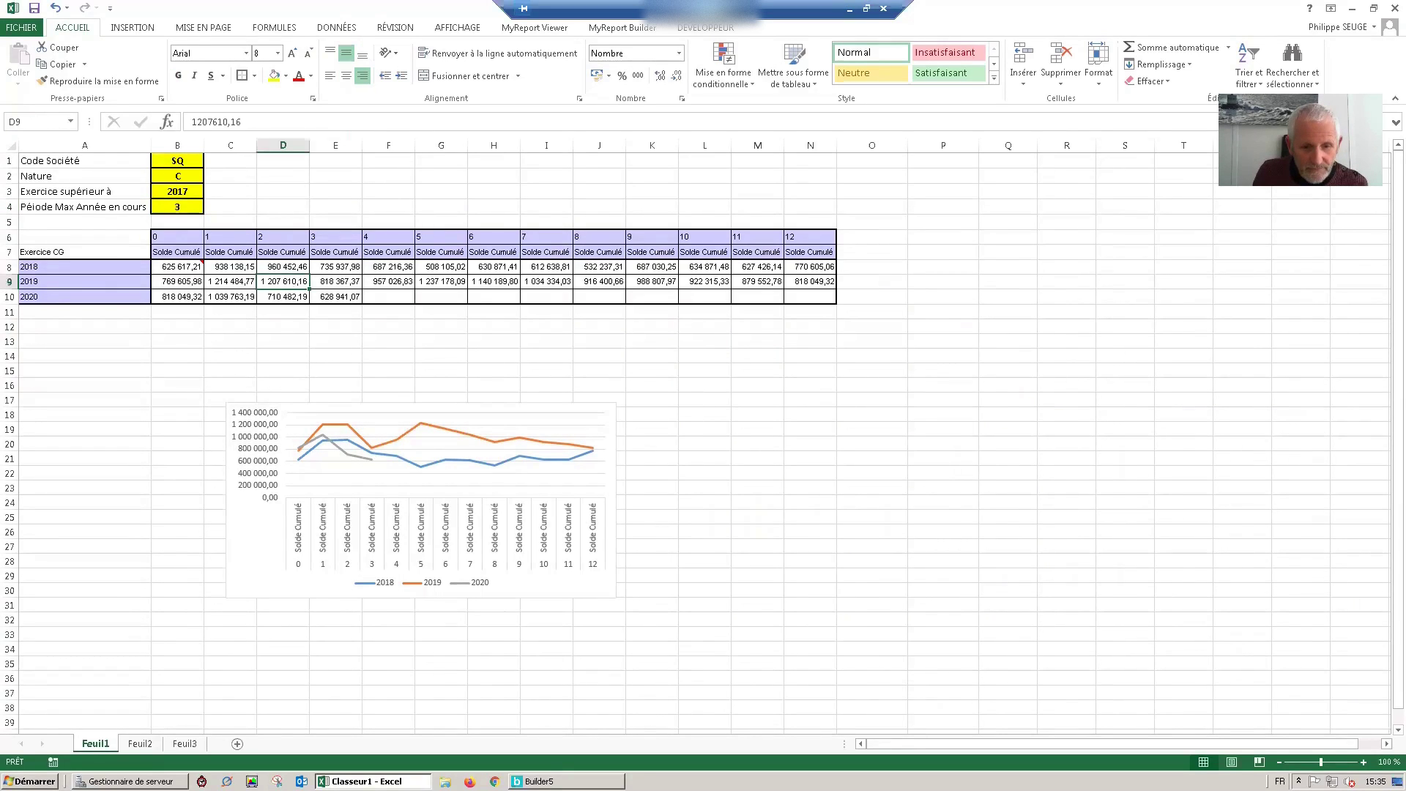
Switch to MyReport Builder and add a filter with Exercice CG equal to 2020
left_click(540, 782)
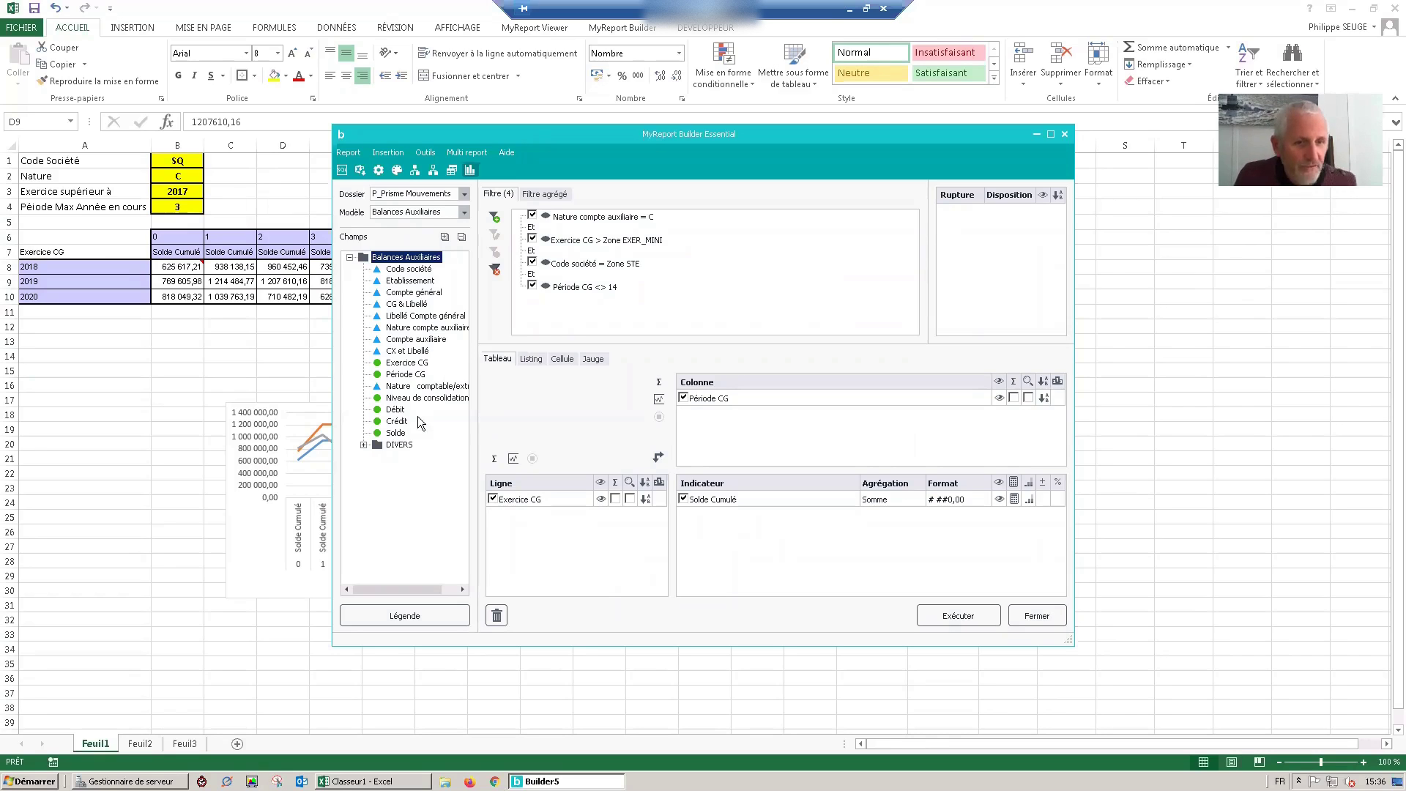
left_click_drag(391, 365, 558, 313)
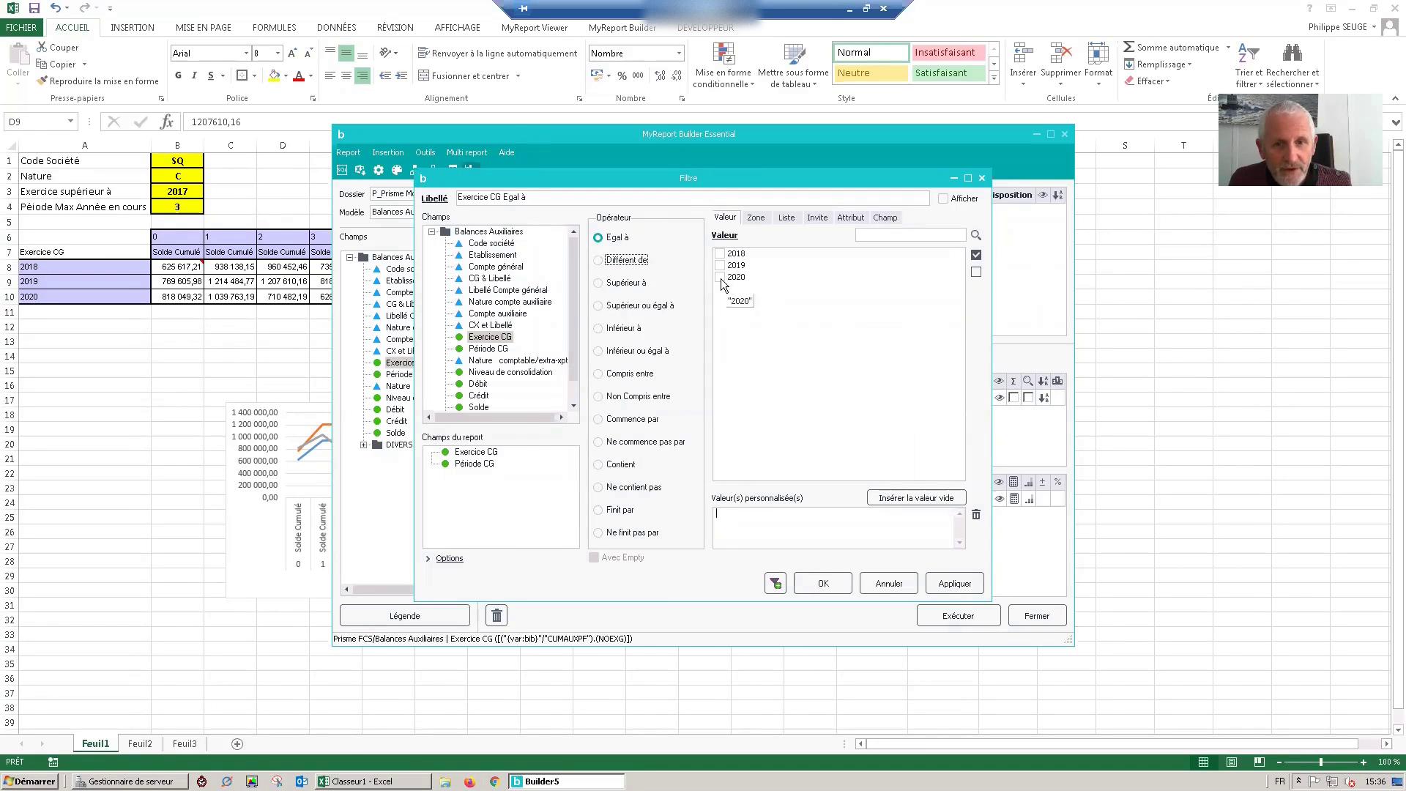
left_click(720, 278)
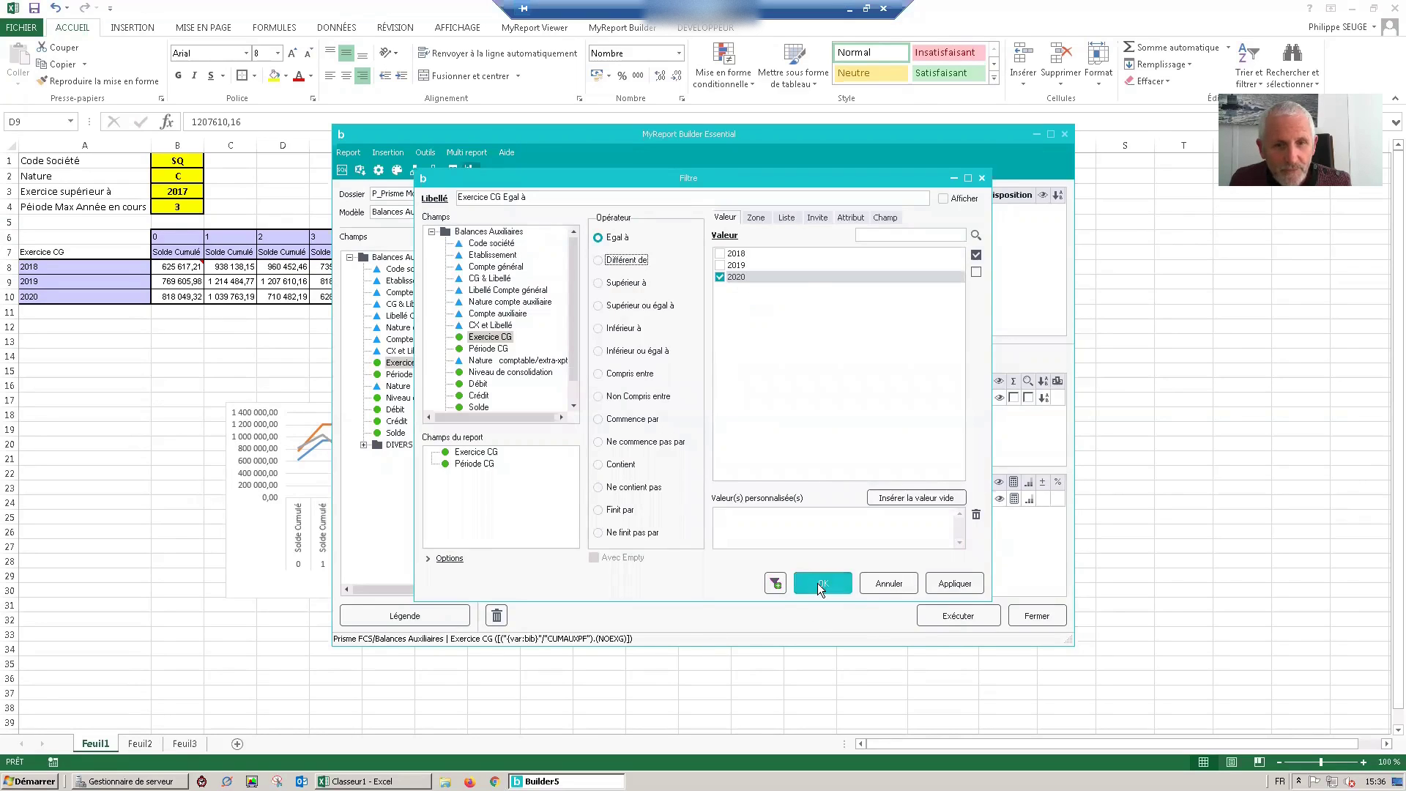
left_click(821, 583)
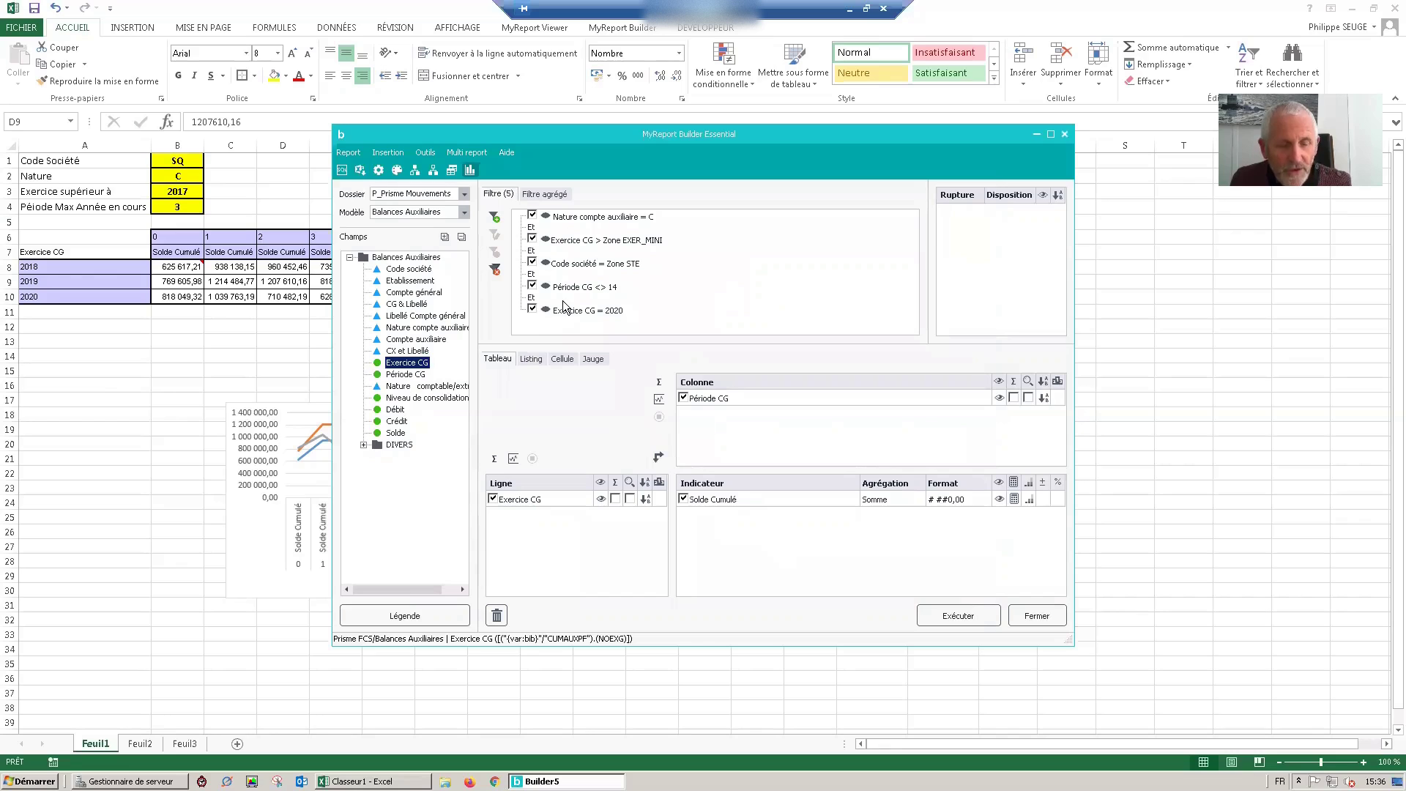
Add a Période CG filter, Inférieur ou égal à the PER_MAX zone, and run the report
left_click_drag(403, 379, 608, 344)
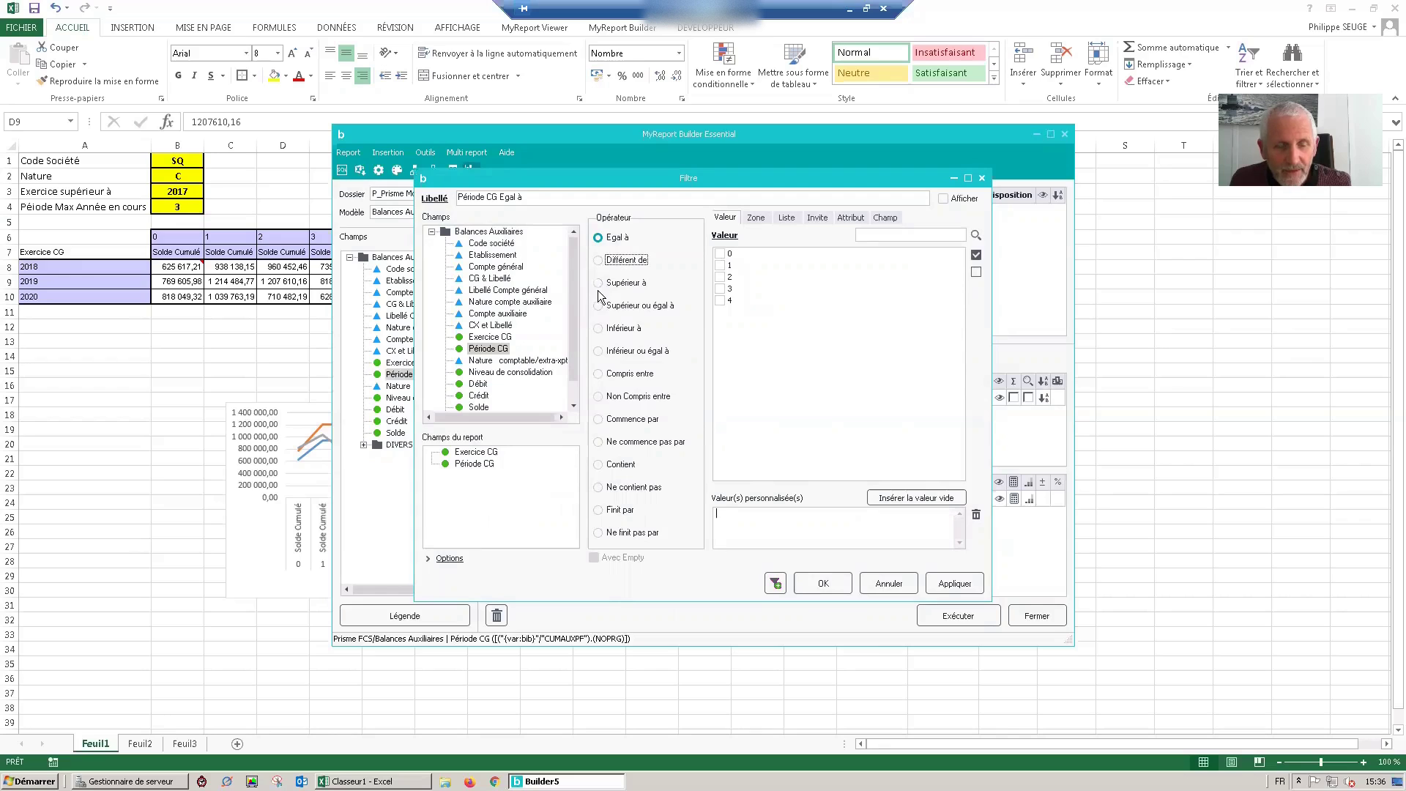
left_click(600, 353)
left_click(757, 219)
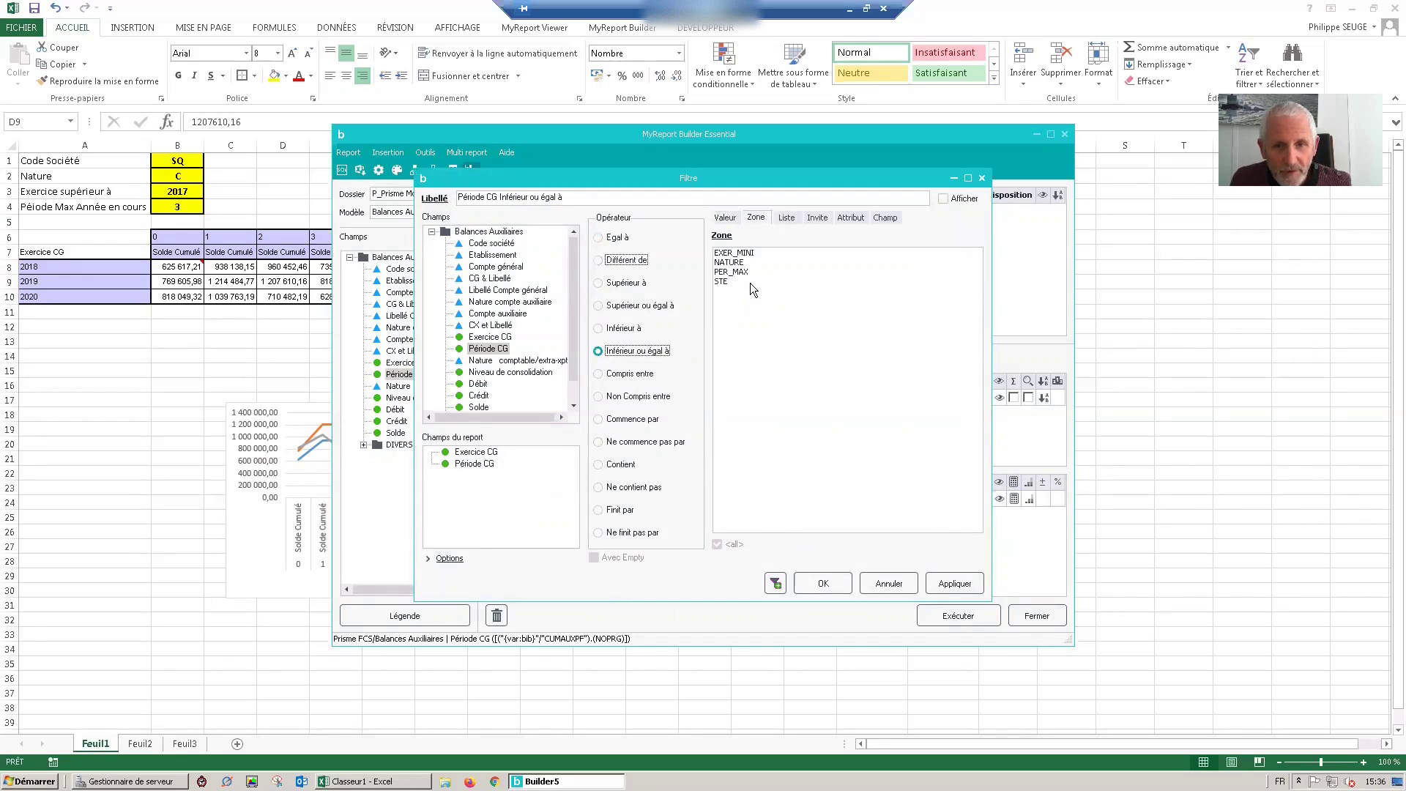
left_click(731, 272)
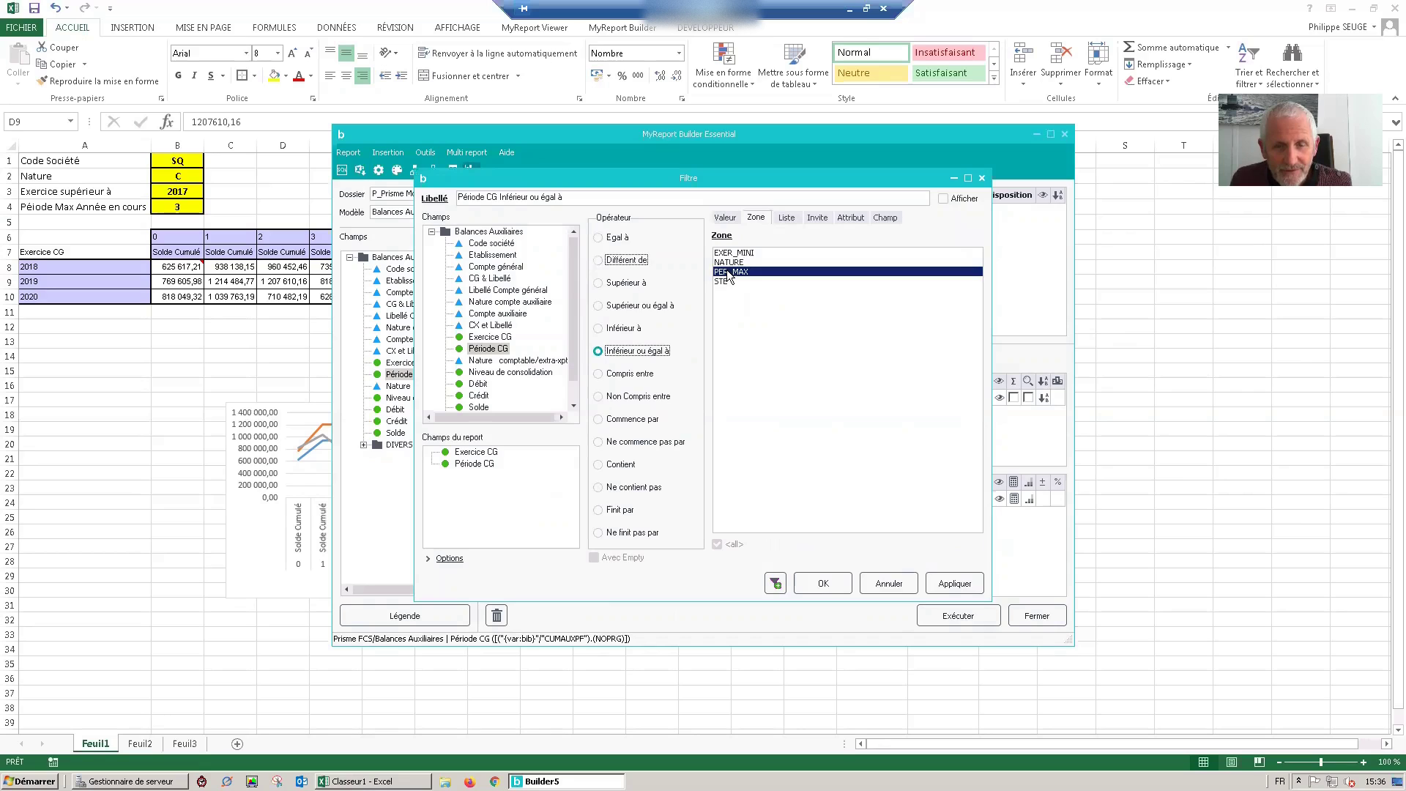
left_click(821, 584)
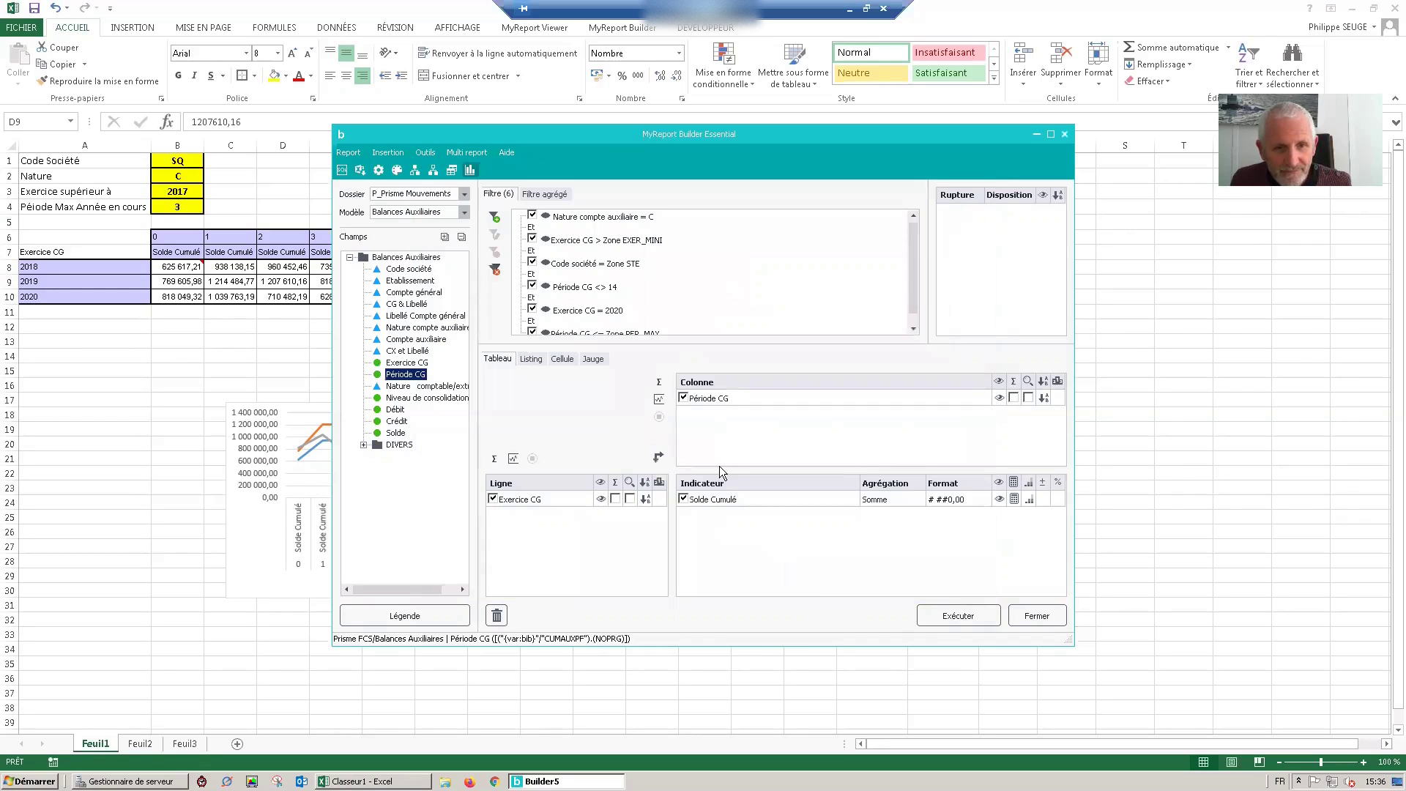
left_click(944, 616)
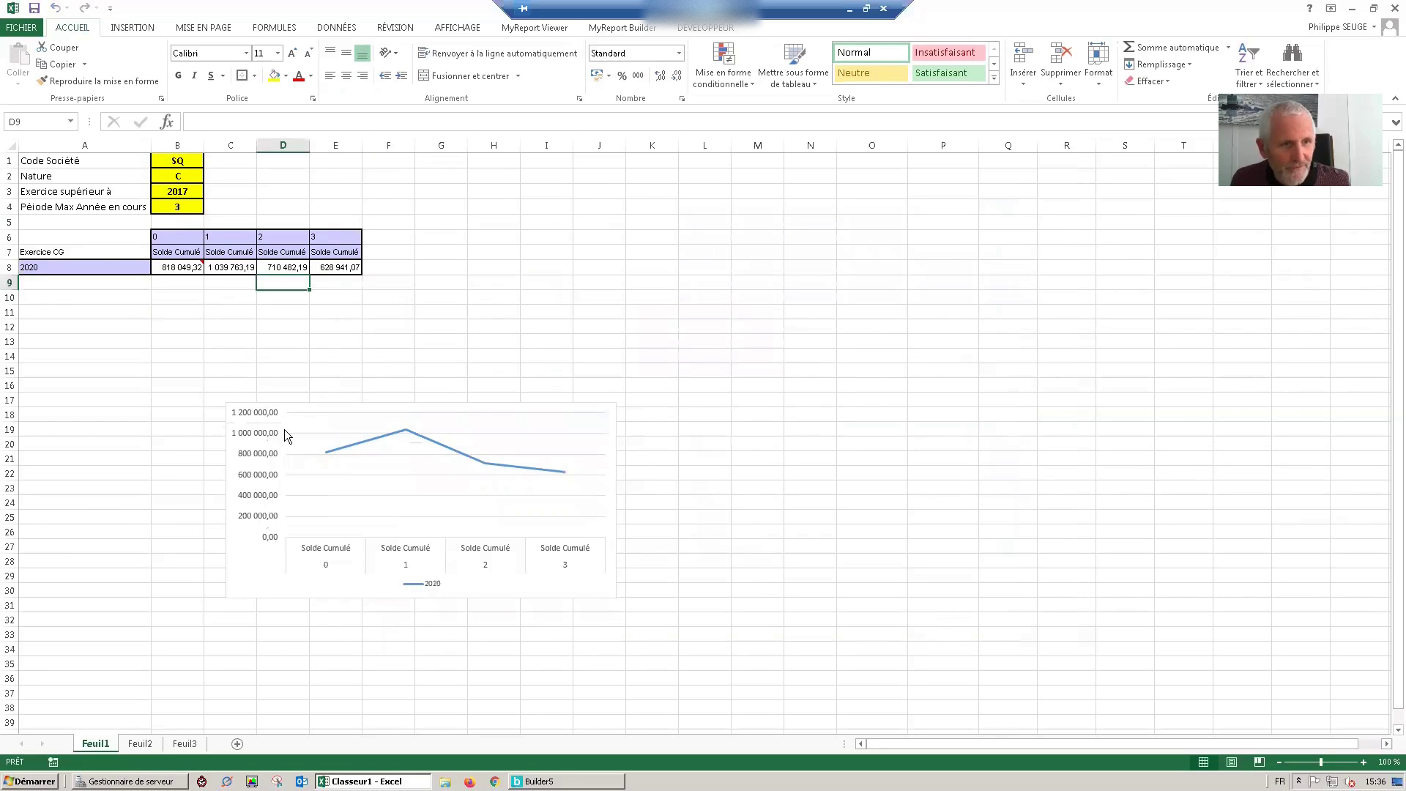
Return to MyReport Builder and add an Exercice CG filter with Inférieur à 2020
left_click(575, 767)
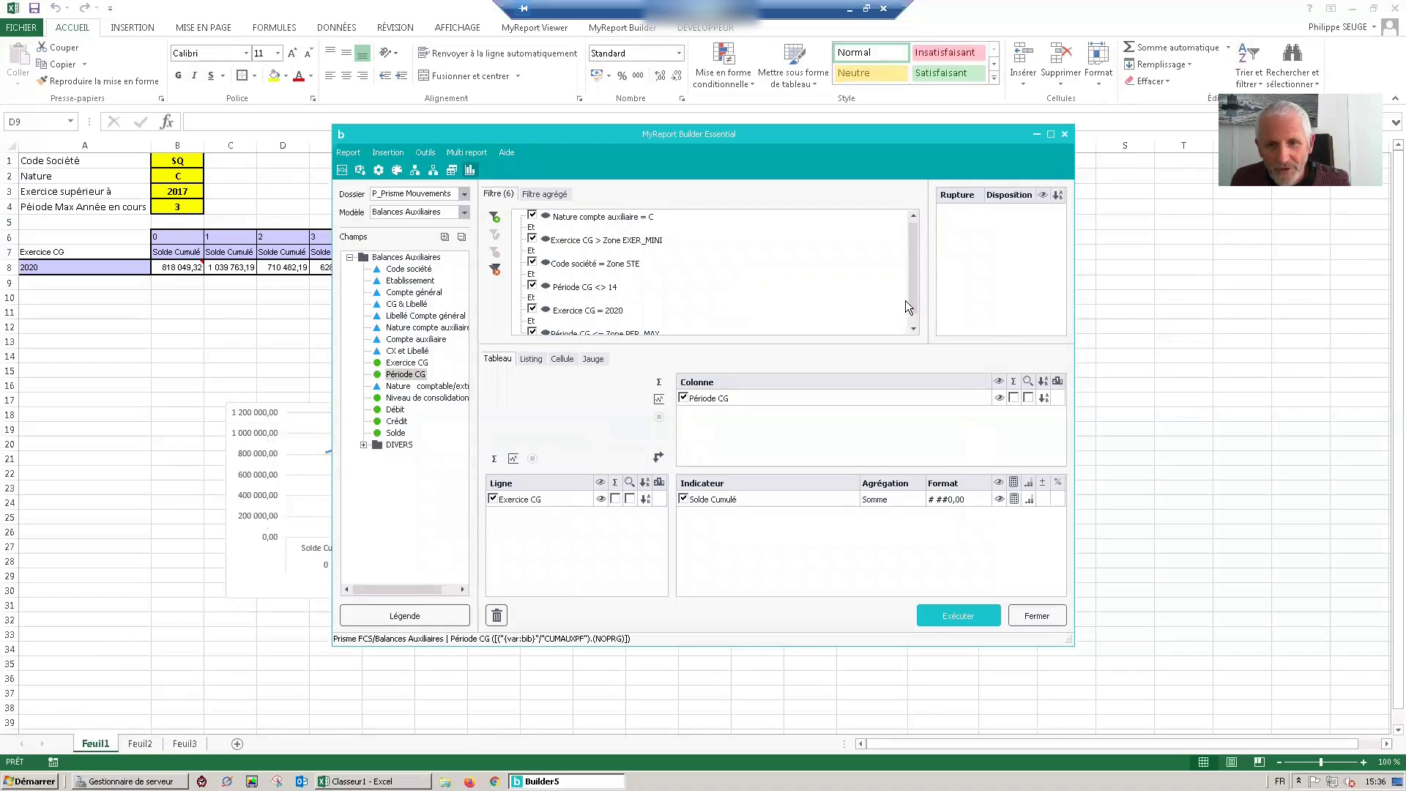
scroll(911, 304, "down", 1)
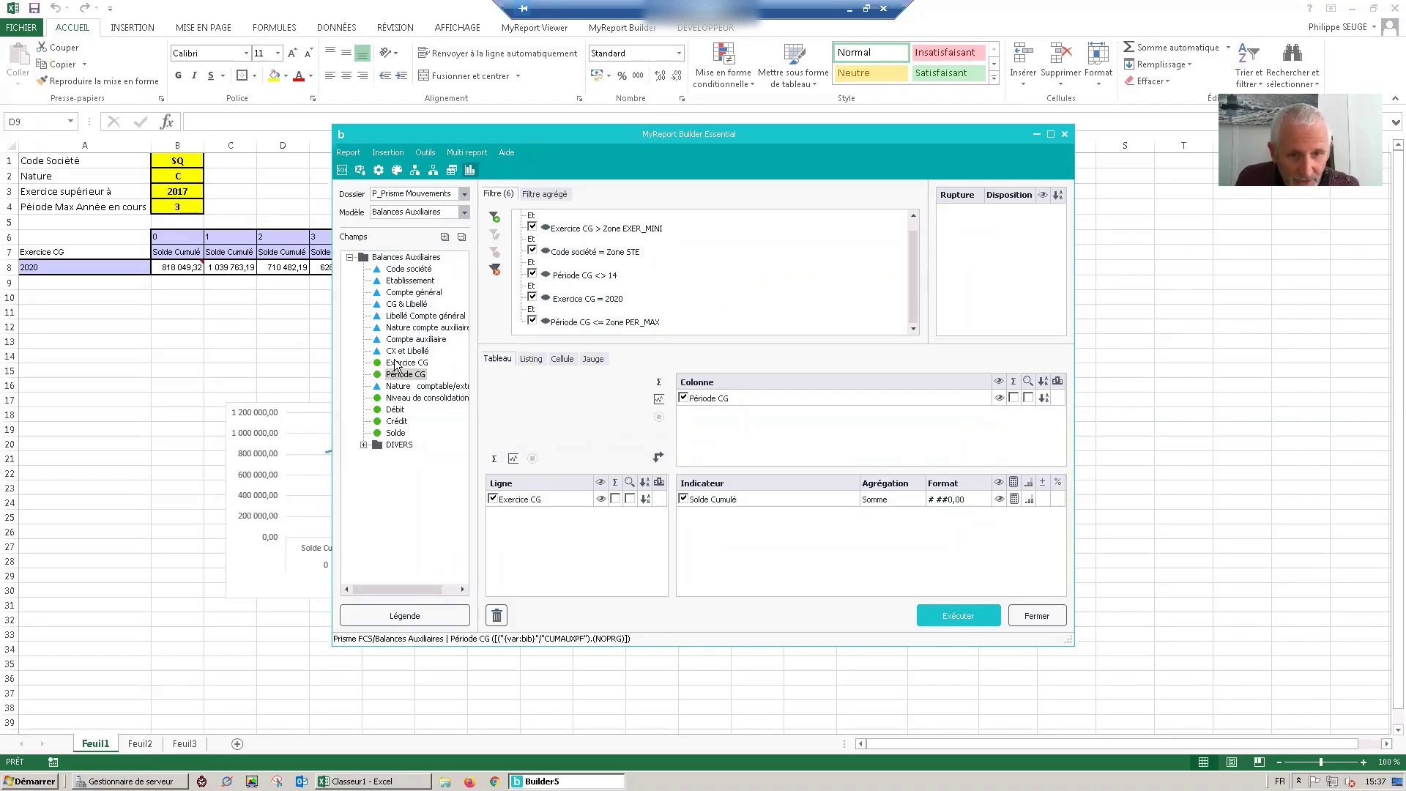
left_click_drag(407, 363, 600, 328)
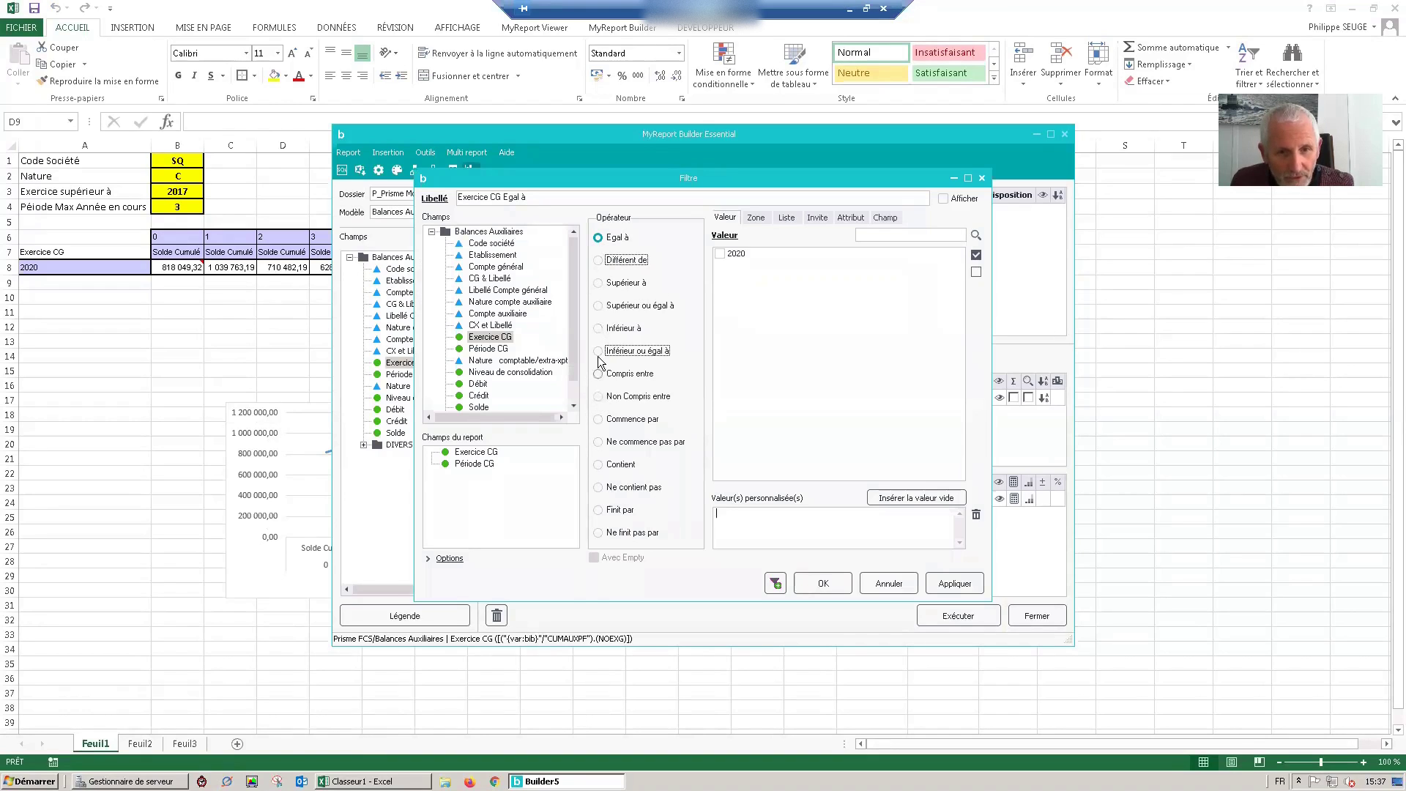
left_click(598, 284)
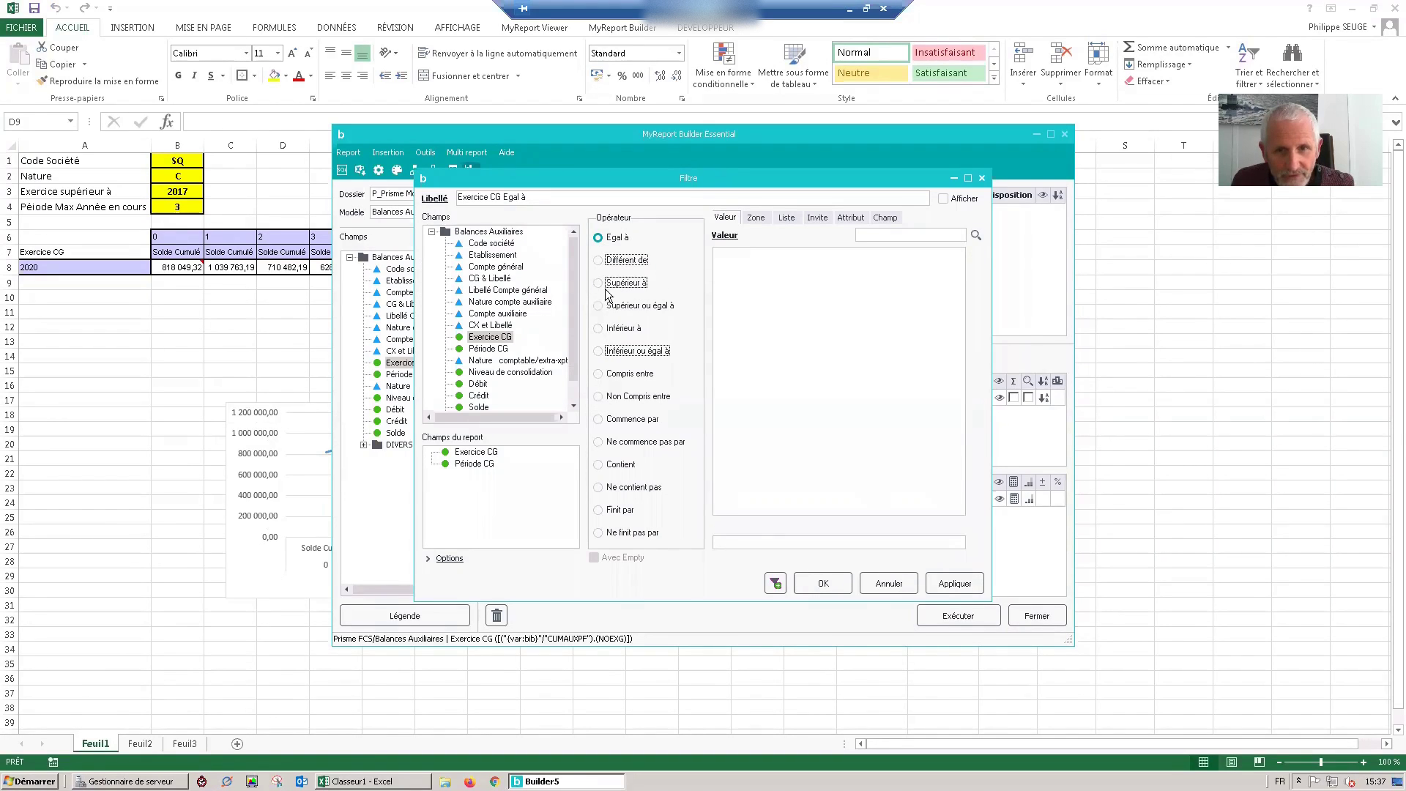
left_click(599, 329)
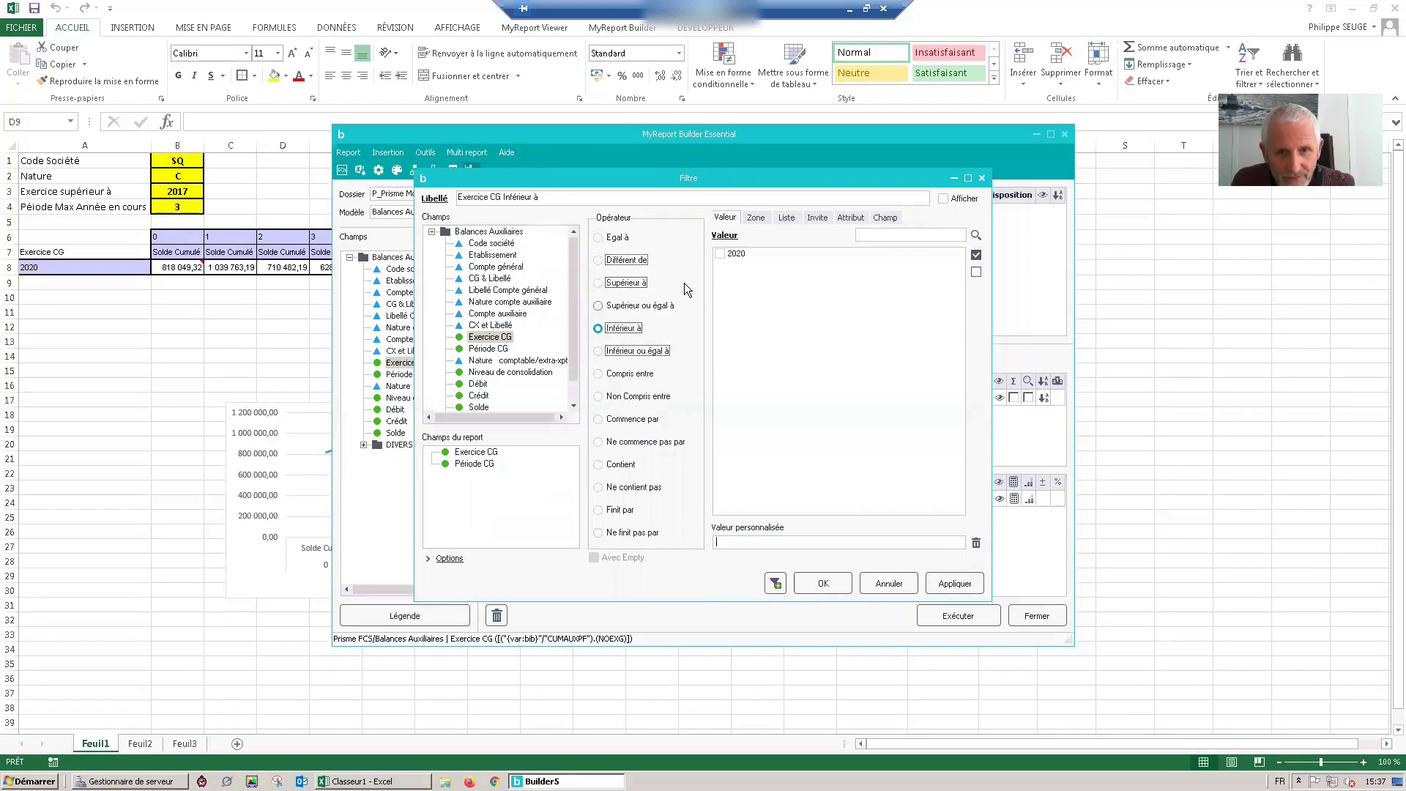
left_click(720, 253)
left_click(827, 580)
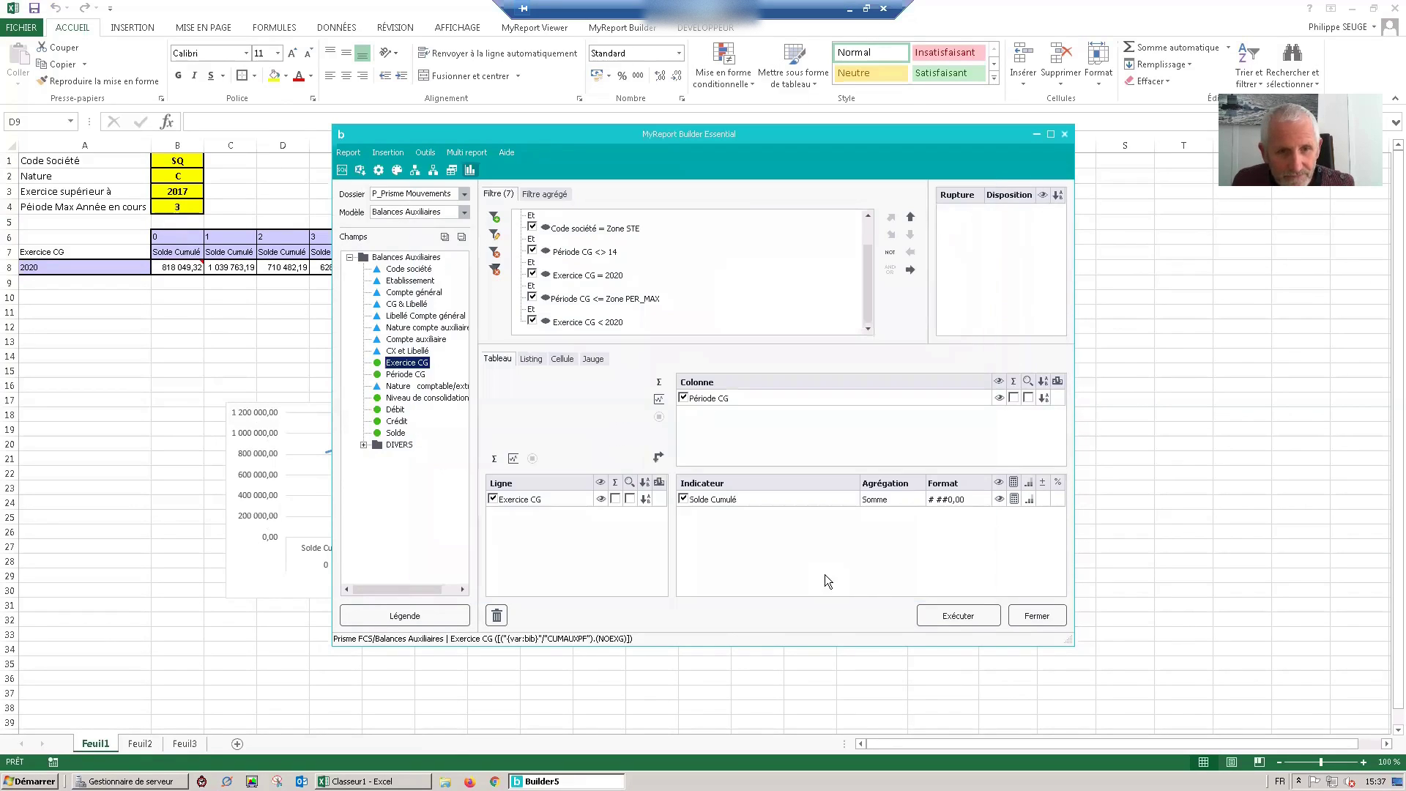
Group the Exercice CG = 2020 and Période CG <= Zone PER_MAX conditions together in a nested filter group
left_click(581, 277)
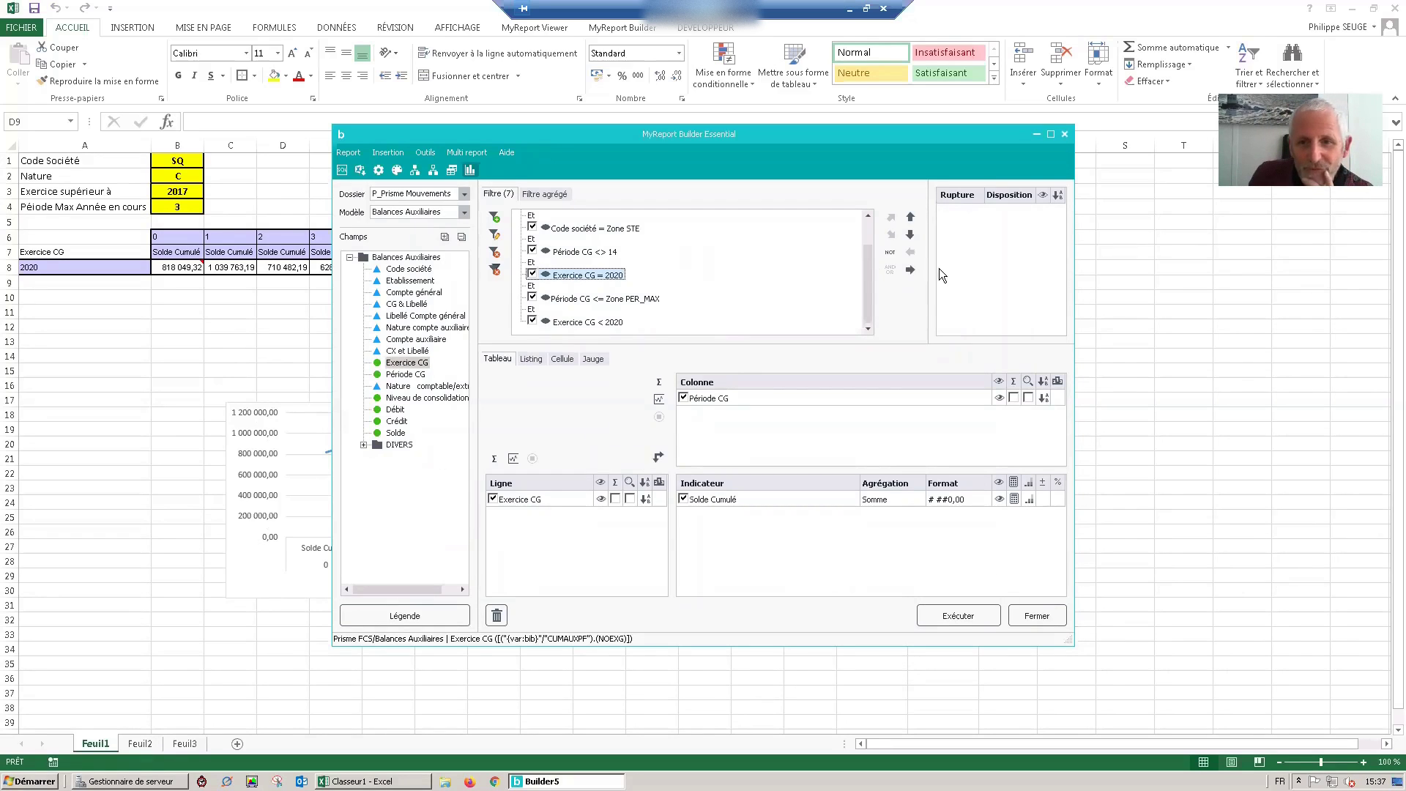
left_click(908, 270)
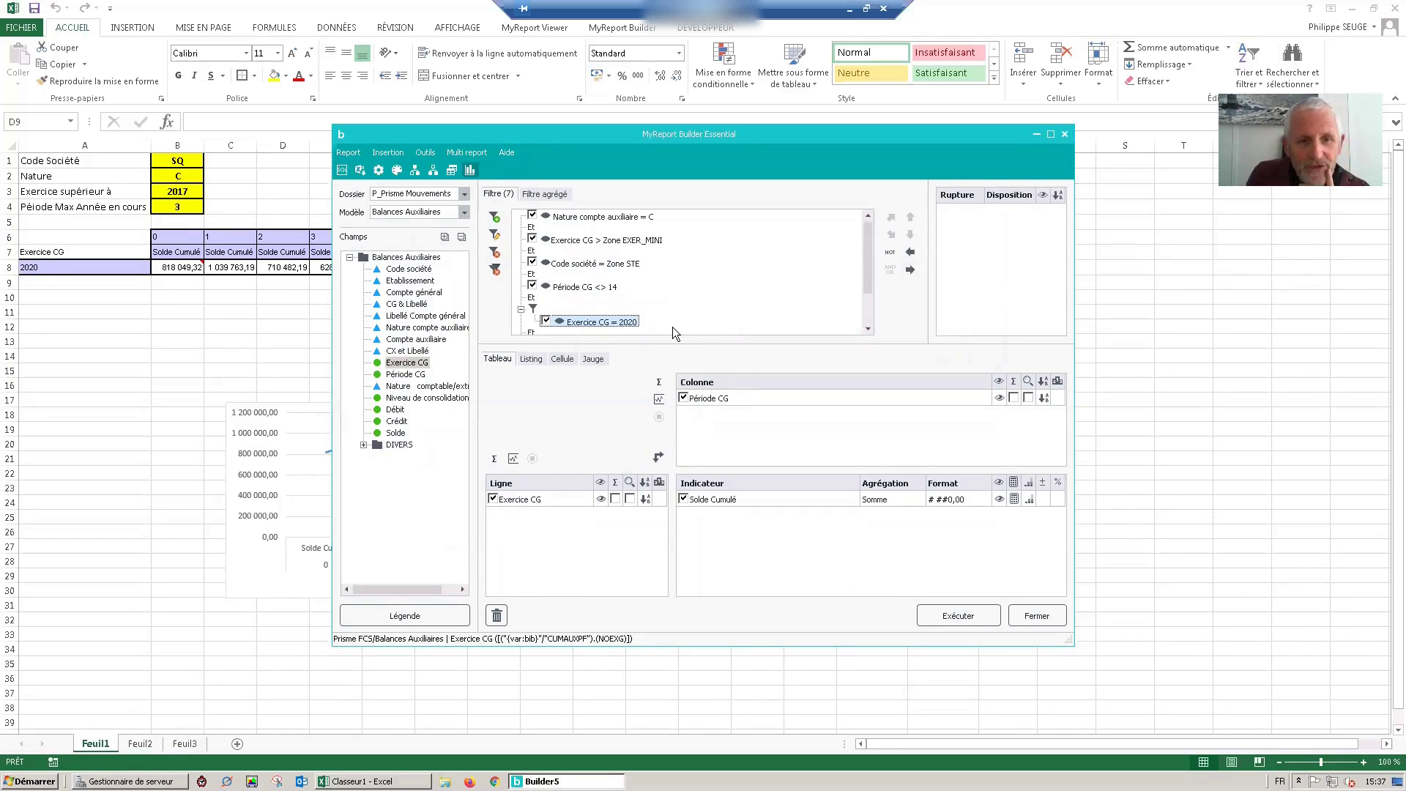
left_click(866, 328)
left_click(599, 323)
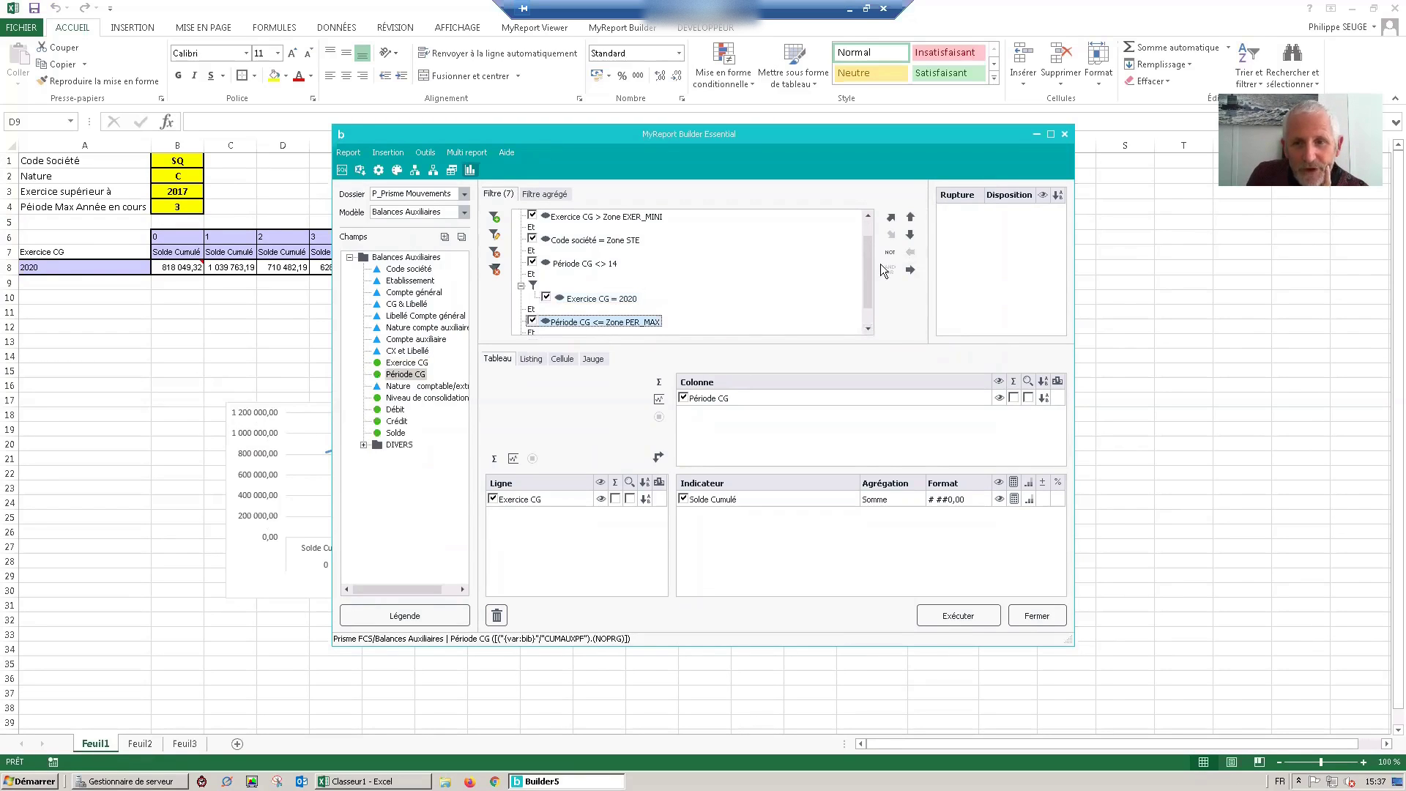
scroll(639, 311, "up", 1)
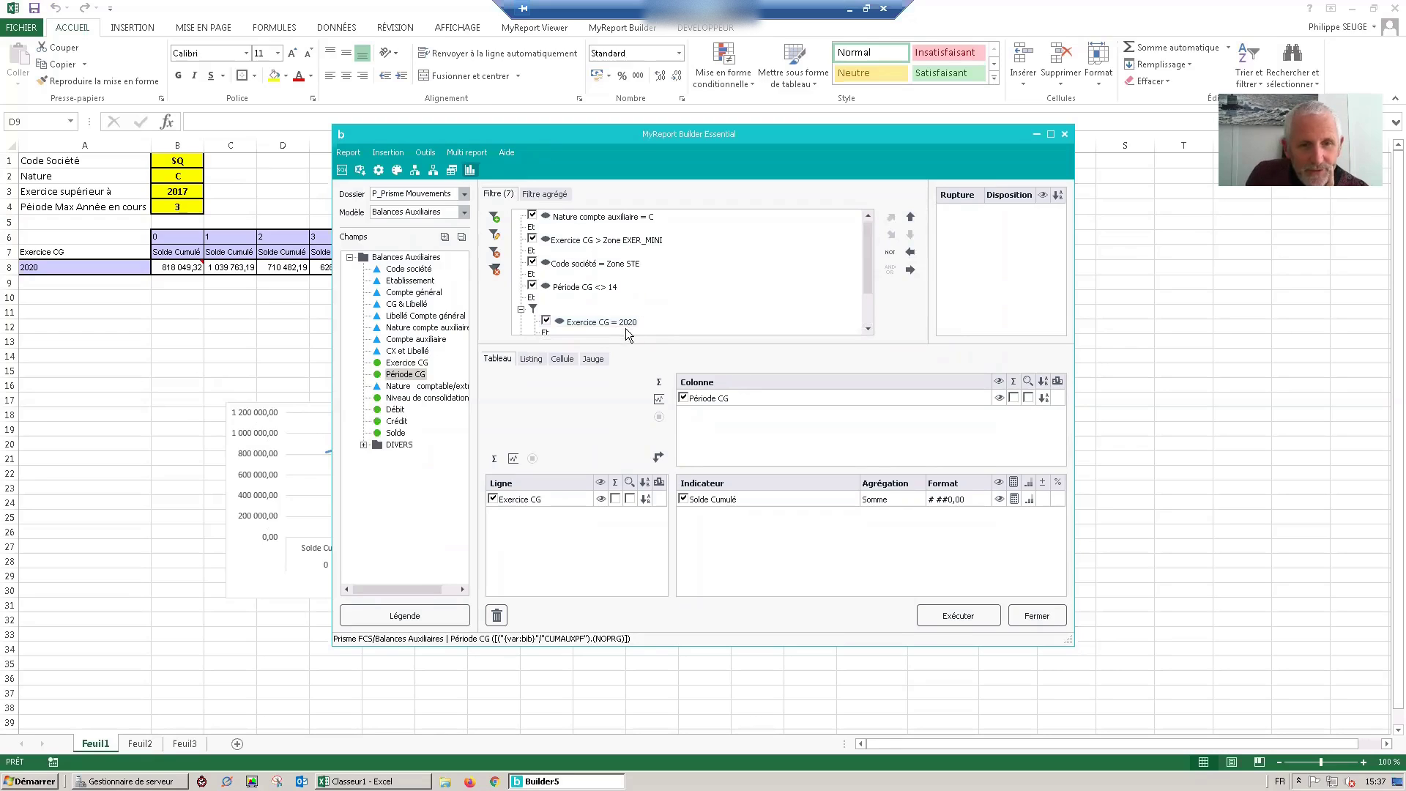
left_click_drag(866, 291, 859, 322)
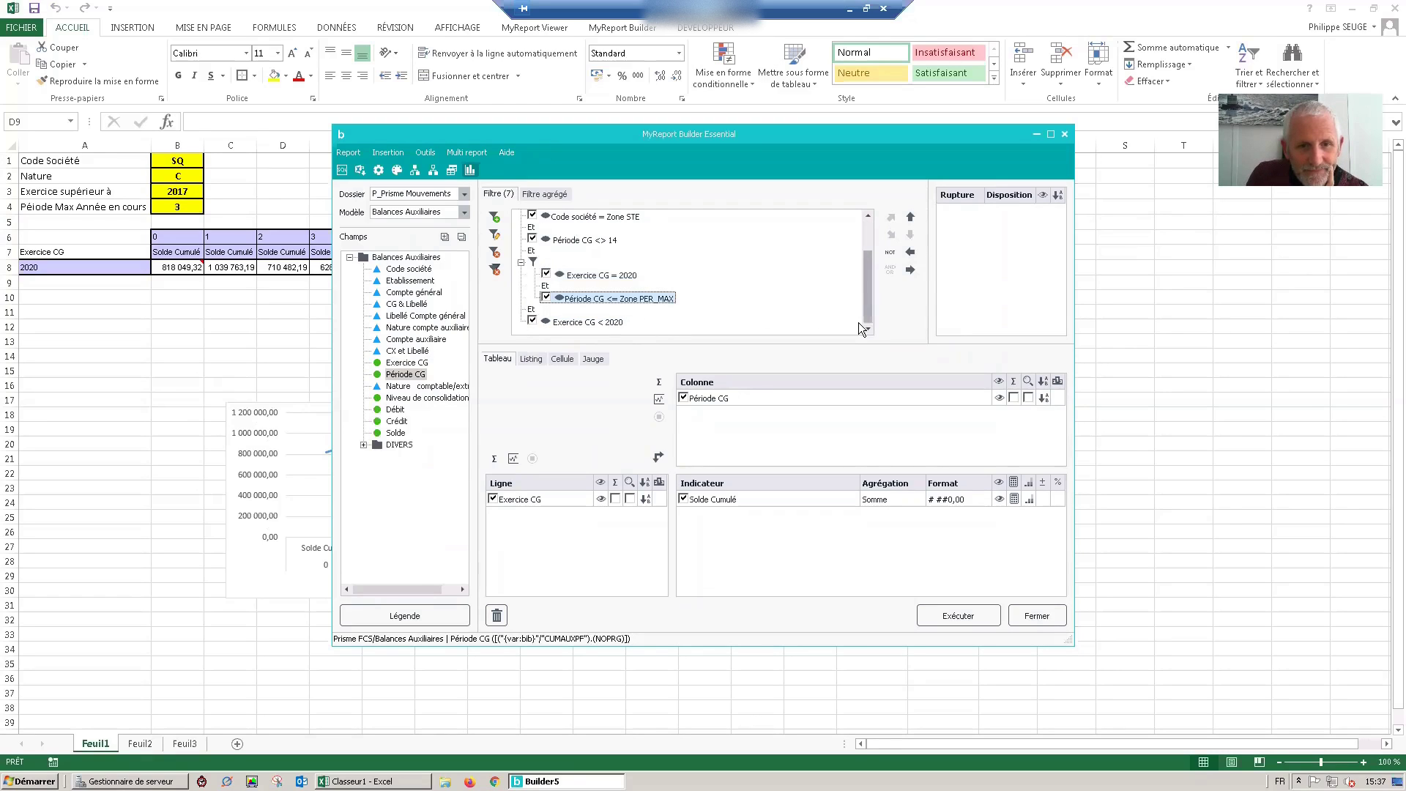
Nest the Exercice CG = 2020 and Période CG <= Zone PER_MAX conditions one filter group level deeper
left_click(588, 276)
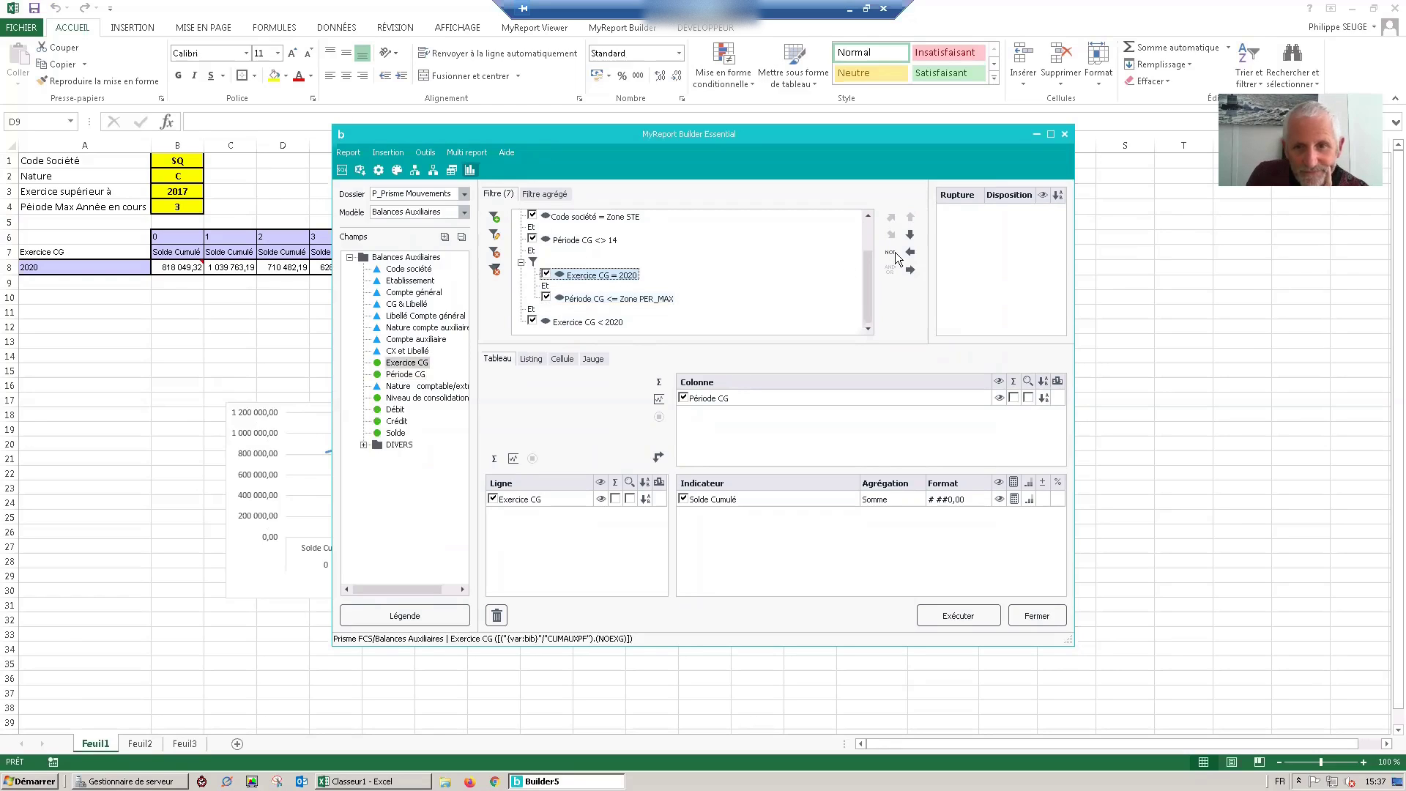
left_click(909, 269)
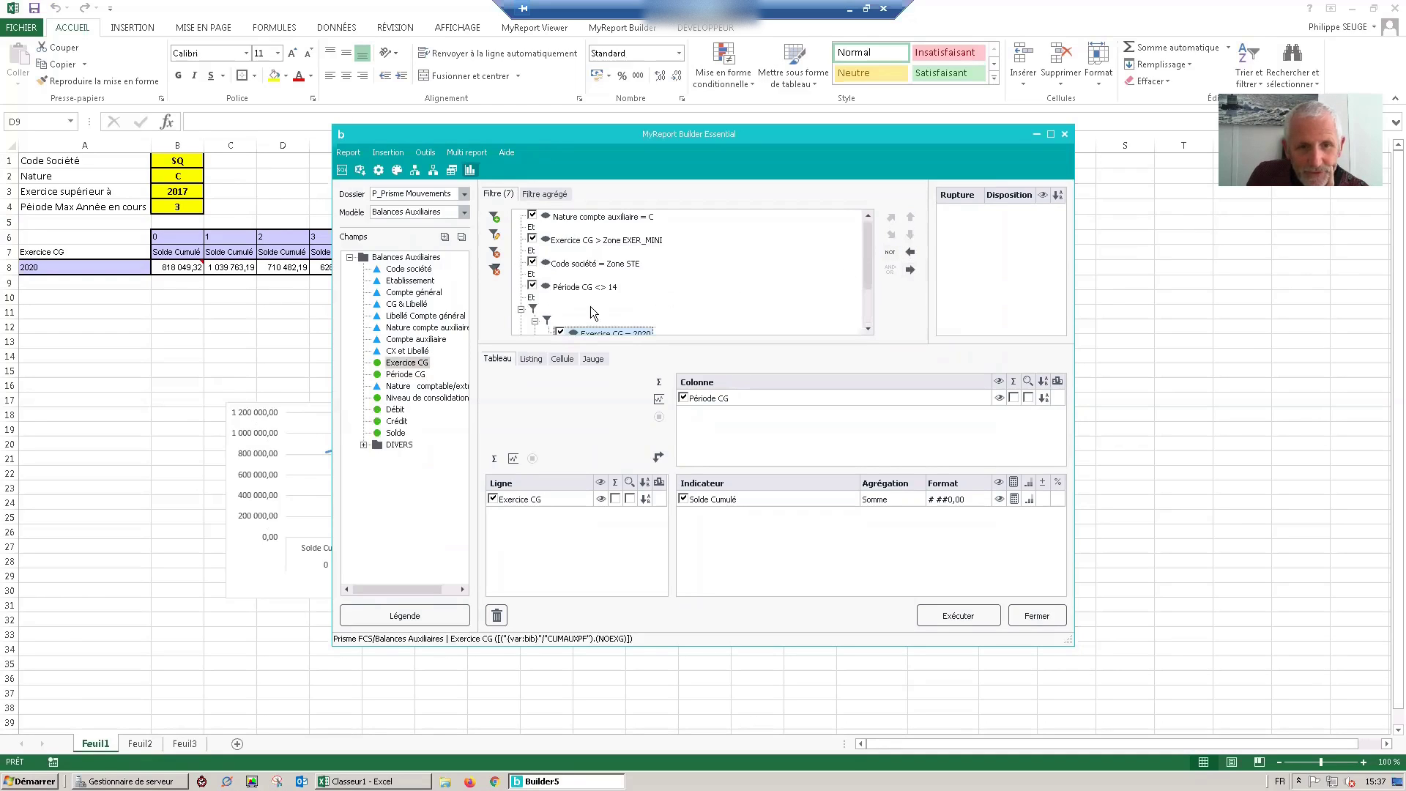
scroll(869, 274, "down", 2)
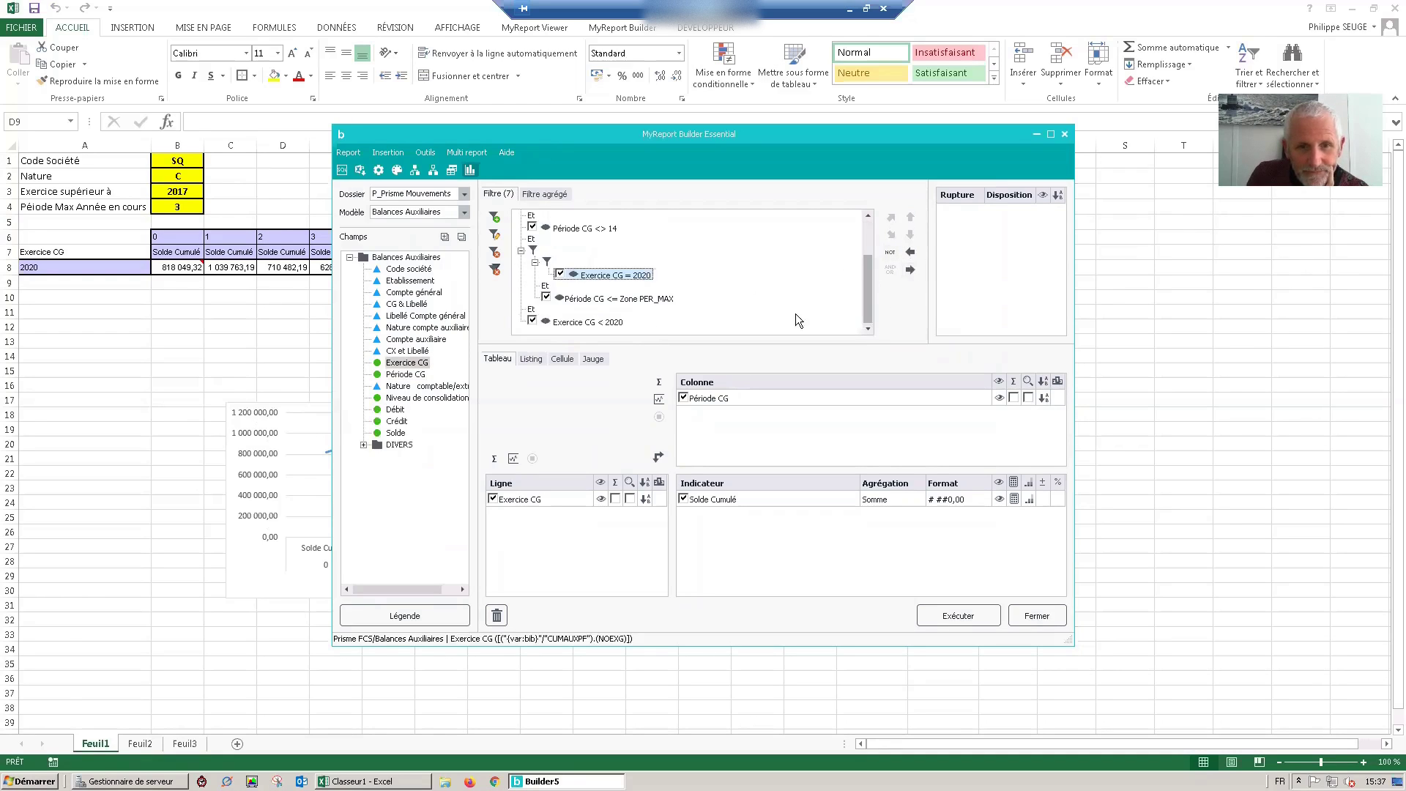
left_click(597, 298)
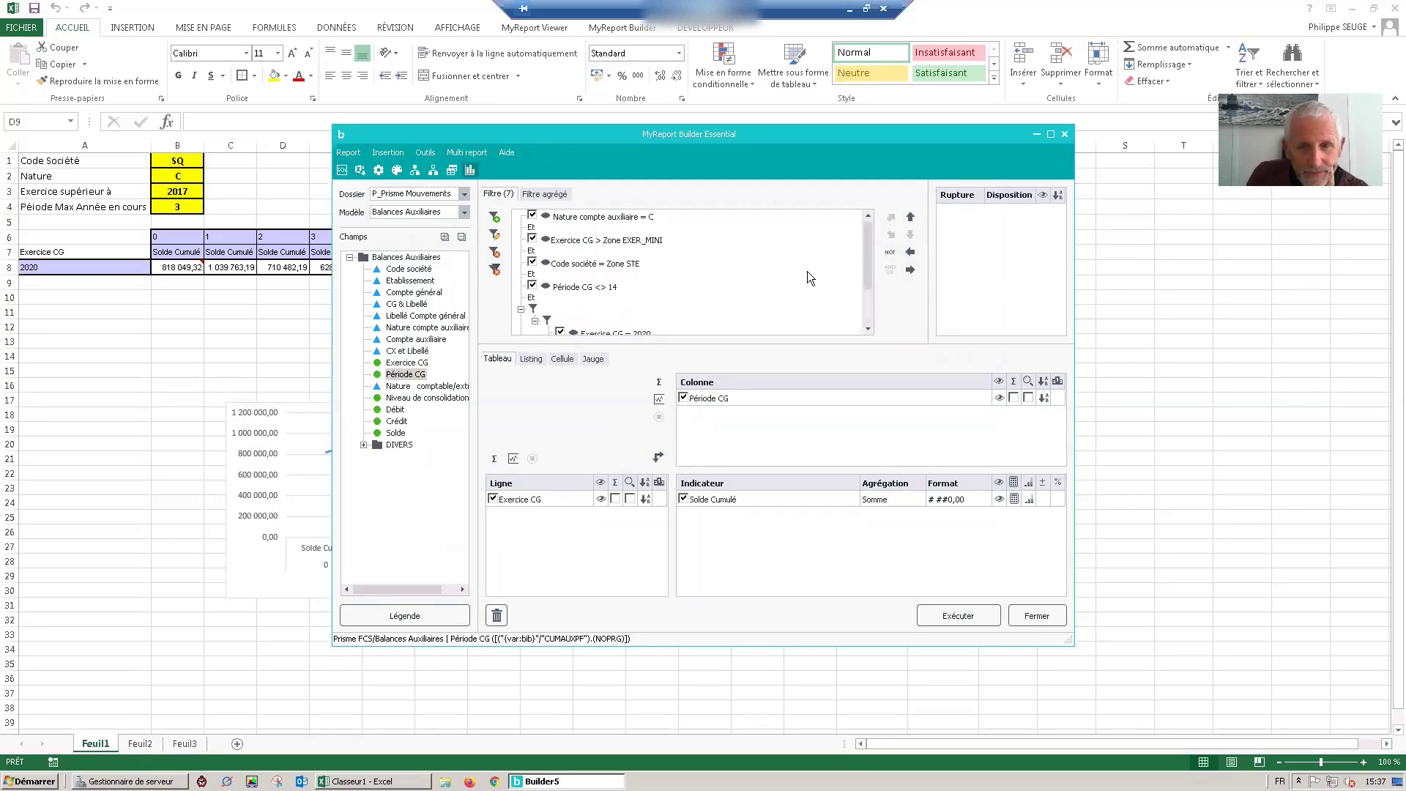
left_click_drag(868, 271, 874, 322)
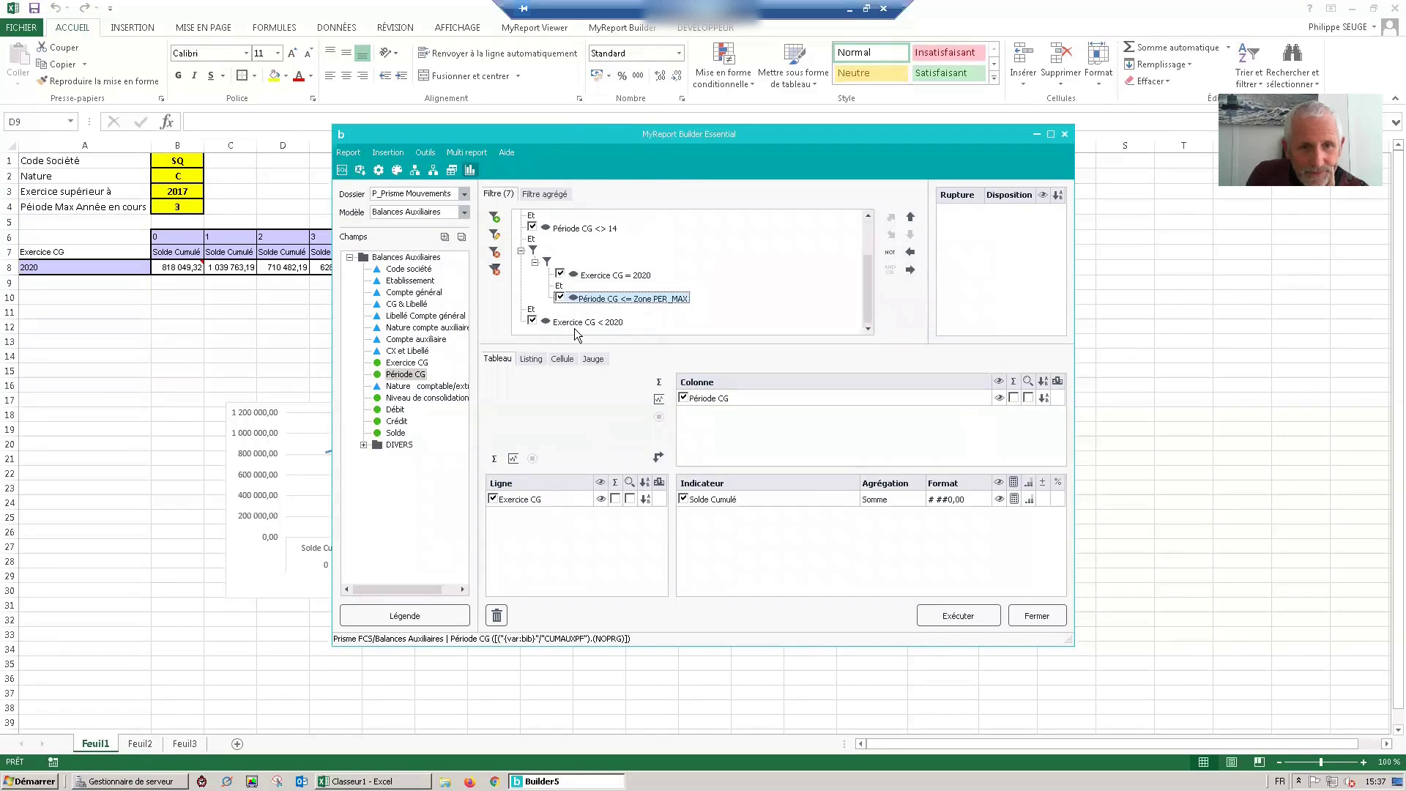
Put the Exercice CG < 2020 condition into its own filter group beside the 2020 group
left_click(574, 326)
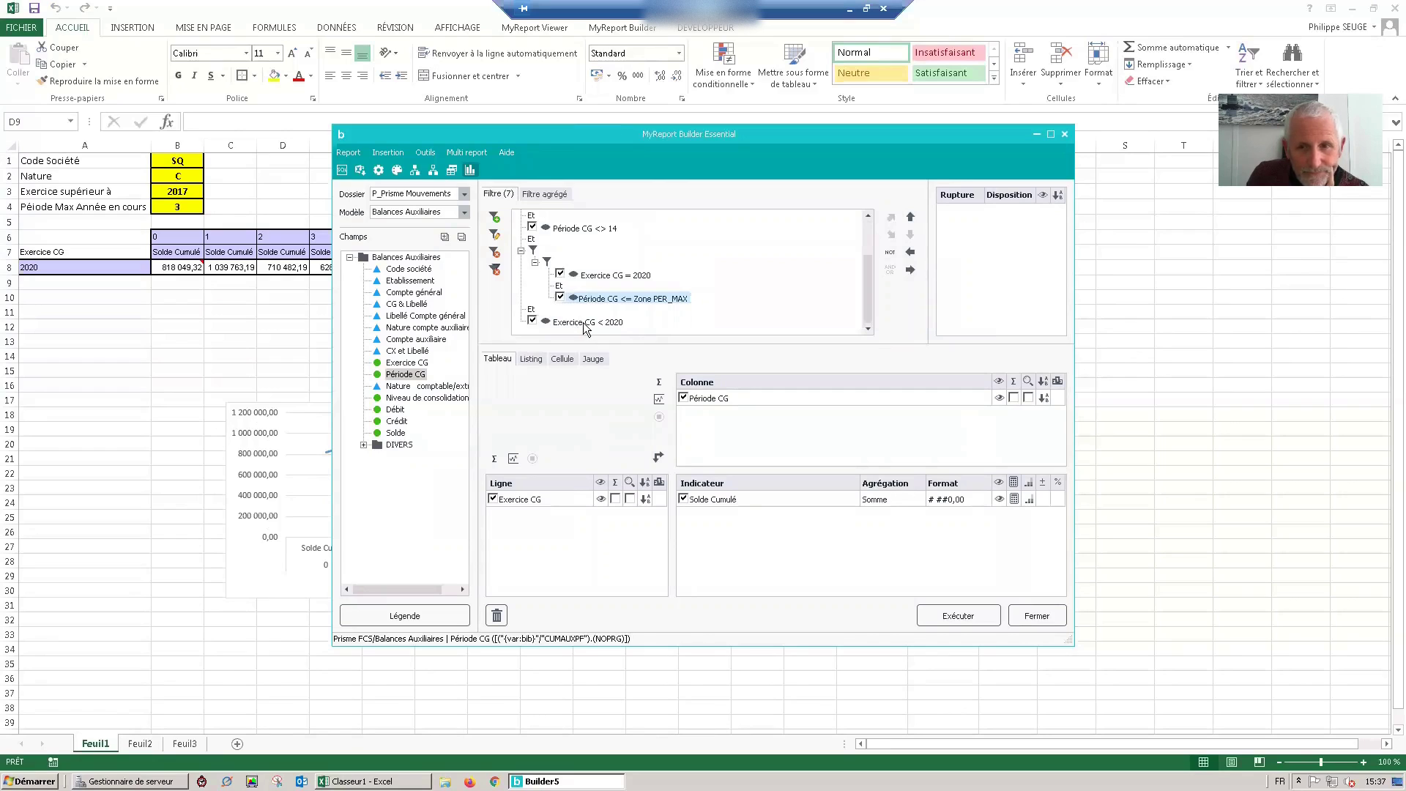
left_click(911, 271)
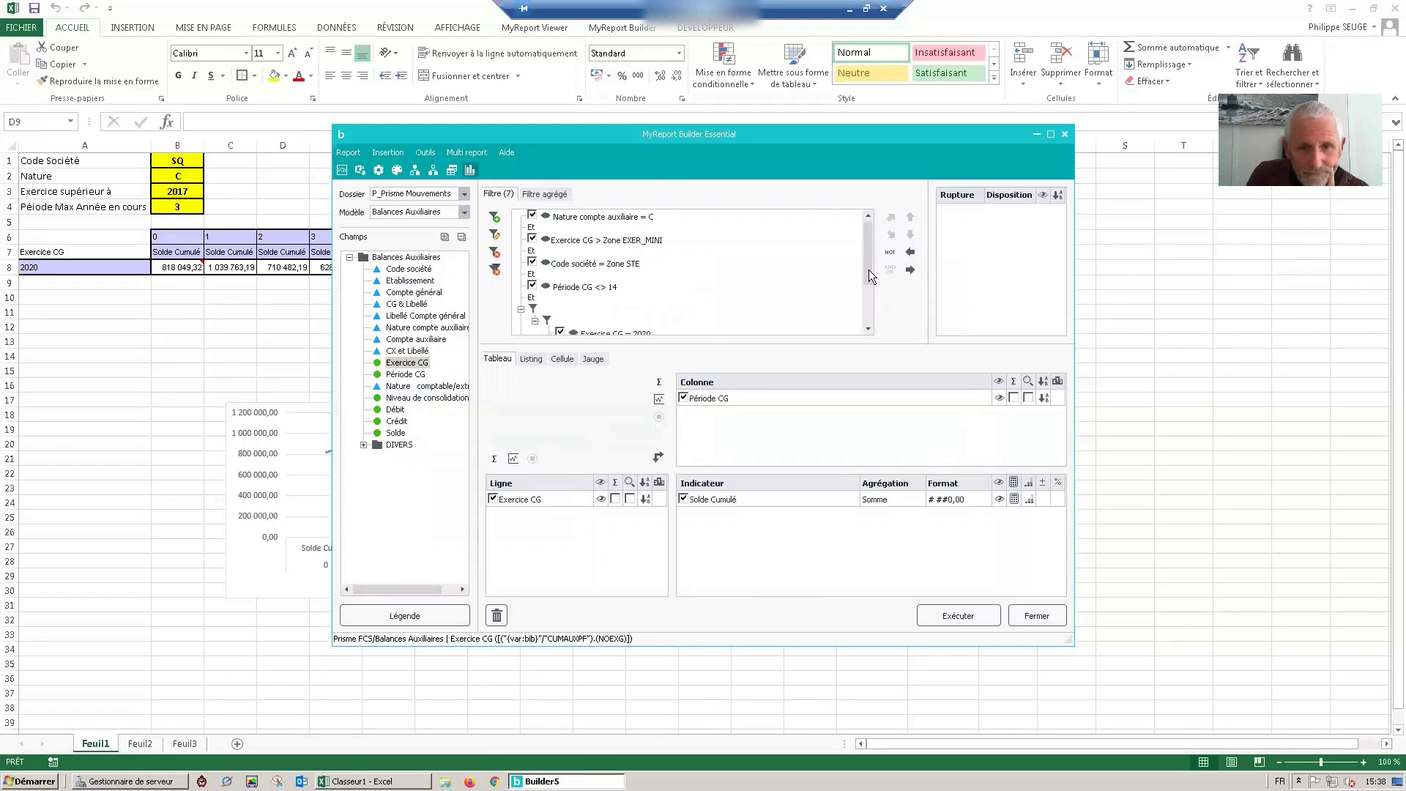
left_click_drag(869, 270, 856, 336)
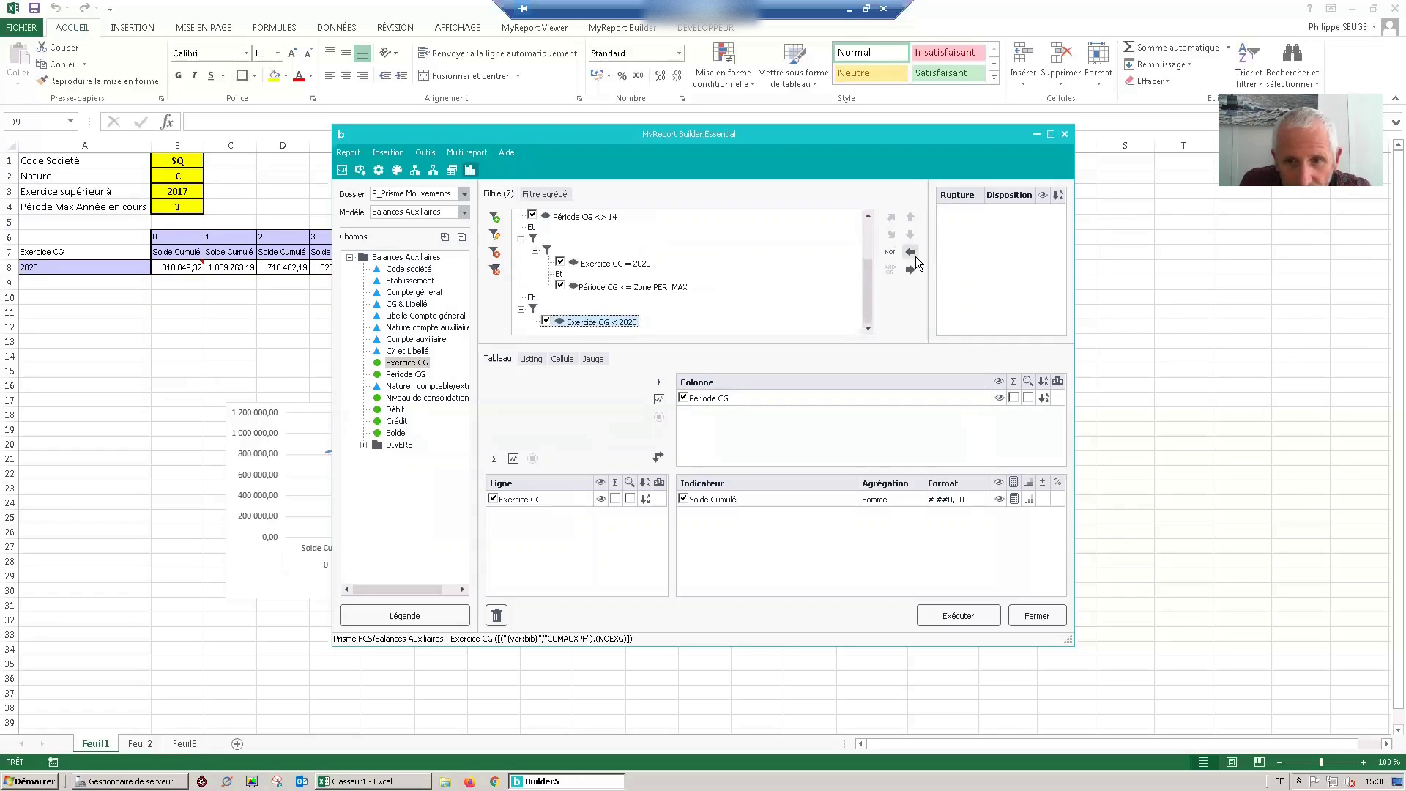
Nest the operator joining the 2020 group and the Exercice CG < 2020 group one level deeper and switch it to Ou
left_click(531, 300)
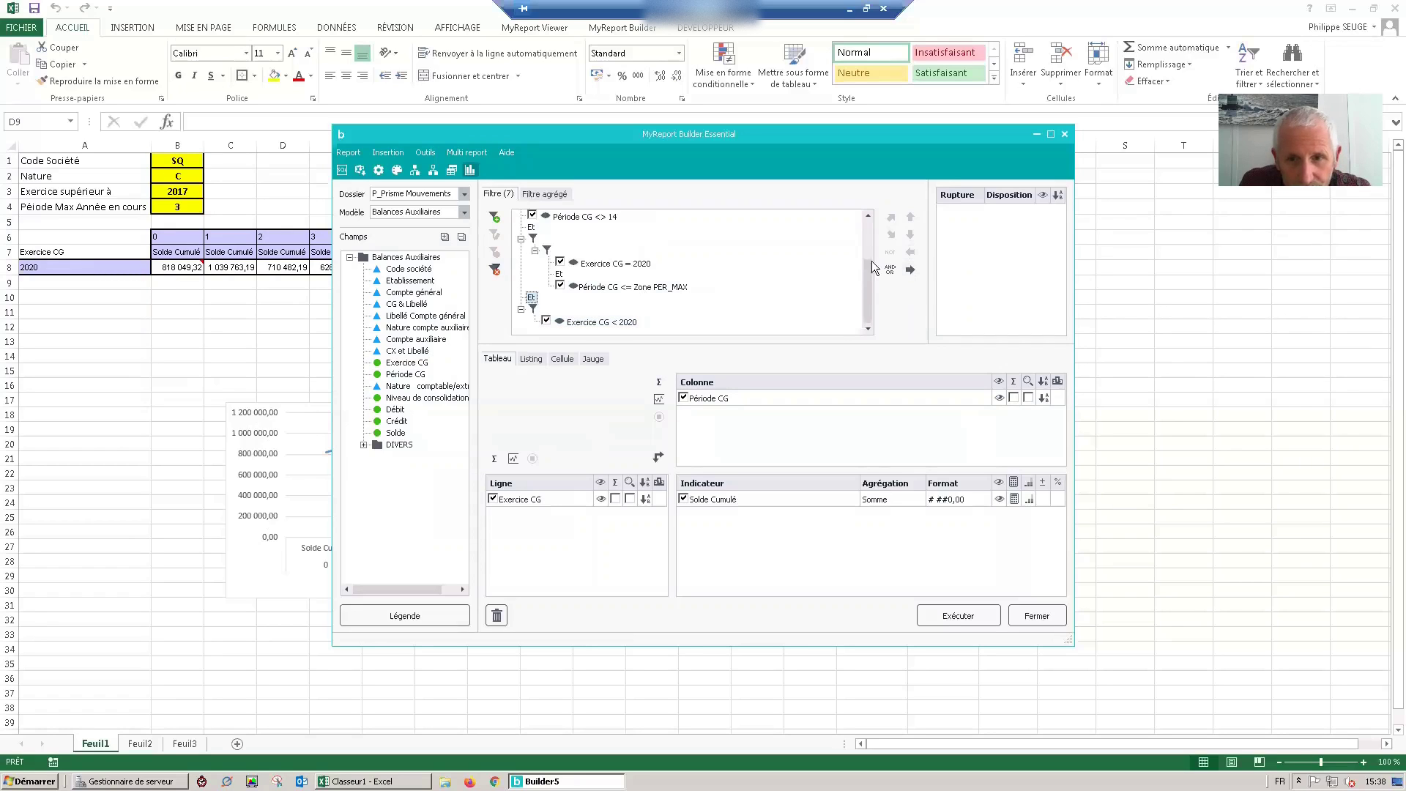
left_click(912, 268)
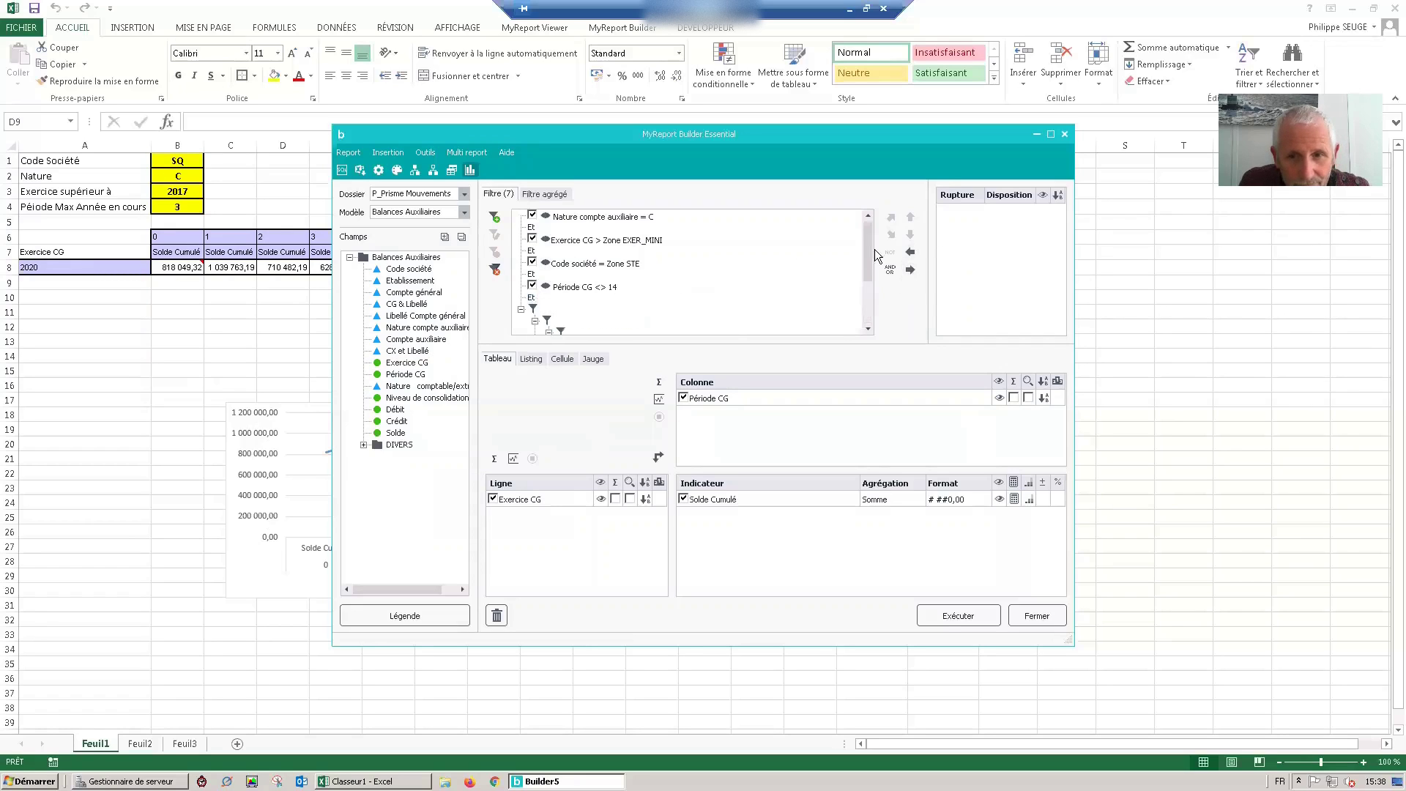
left_click_drag(866, 258, 849, 302)
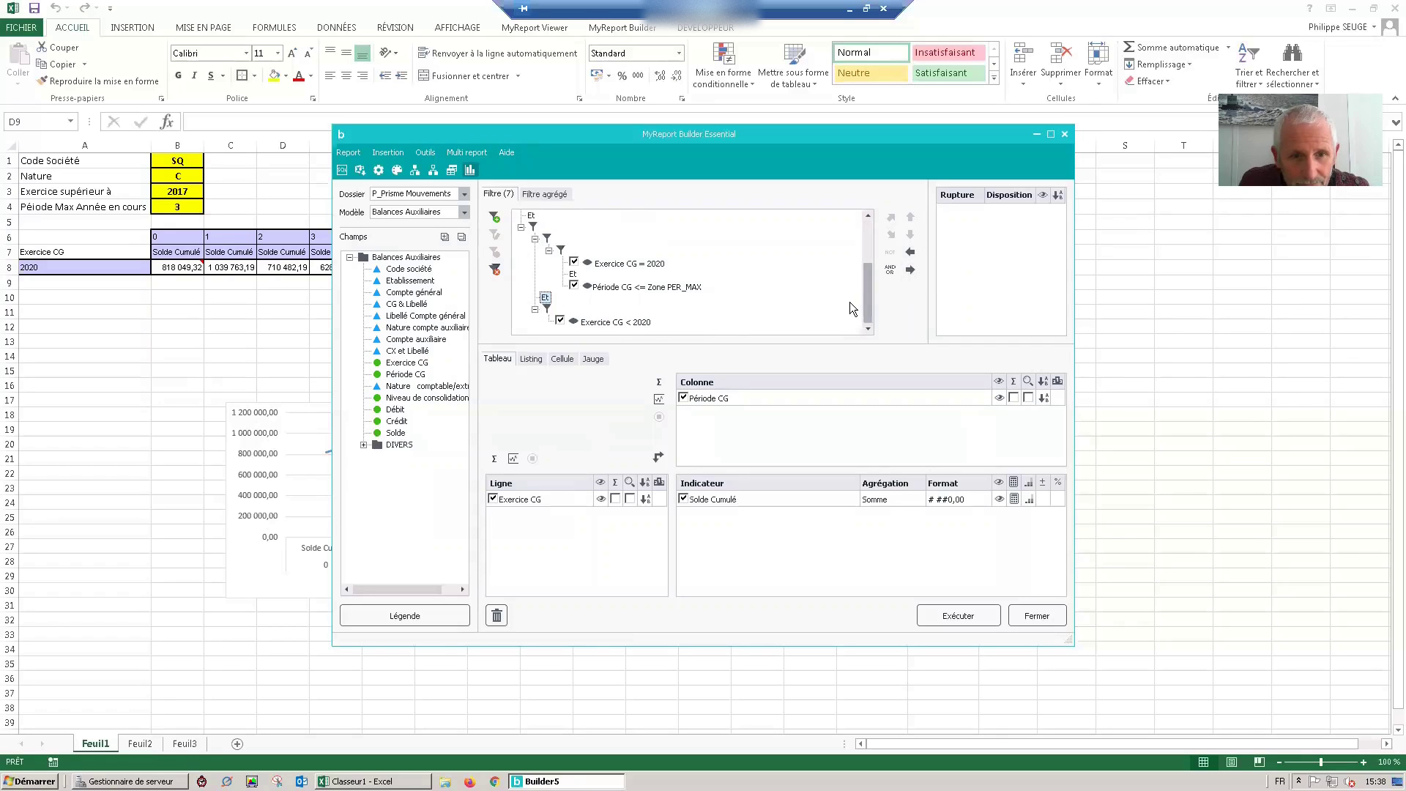
left_click(890, 270)
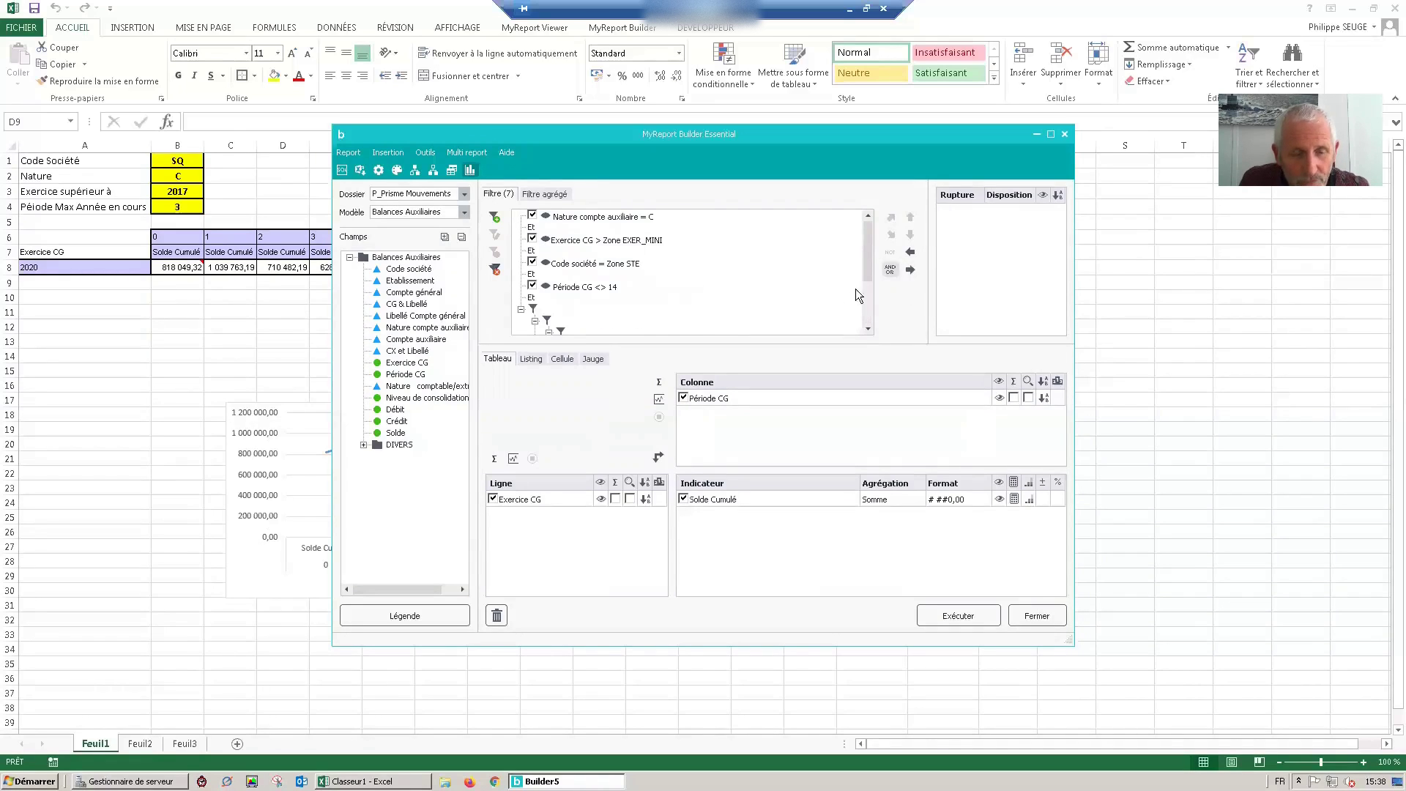
left_click_drag(866, 269, 848, 319)
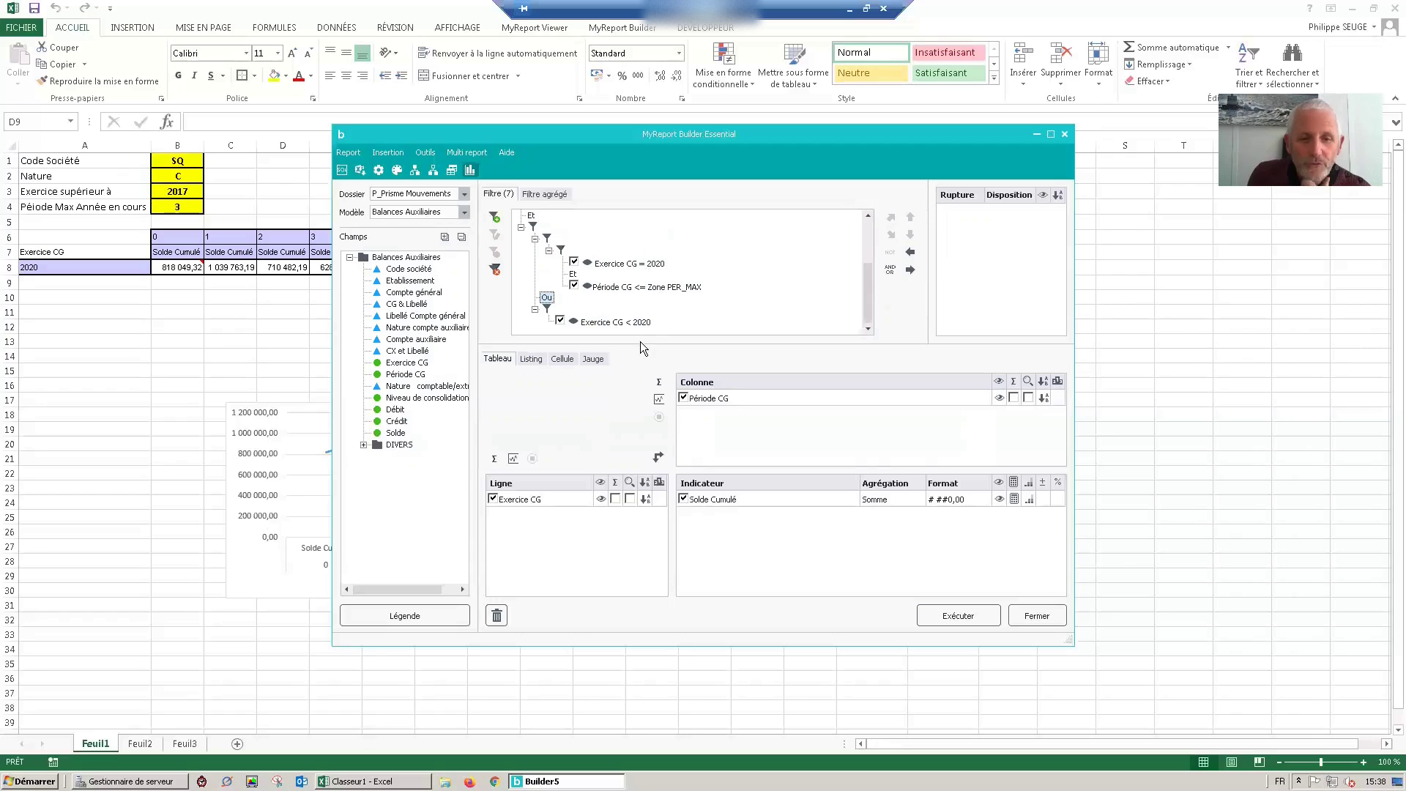
Run the report at cell D9 and undo its insertion in the sheet
left_click(958, 615)
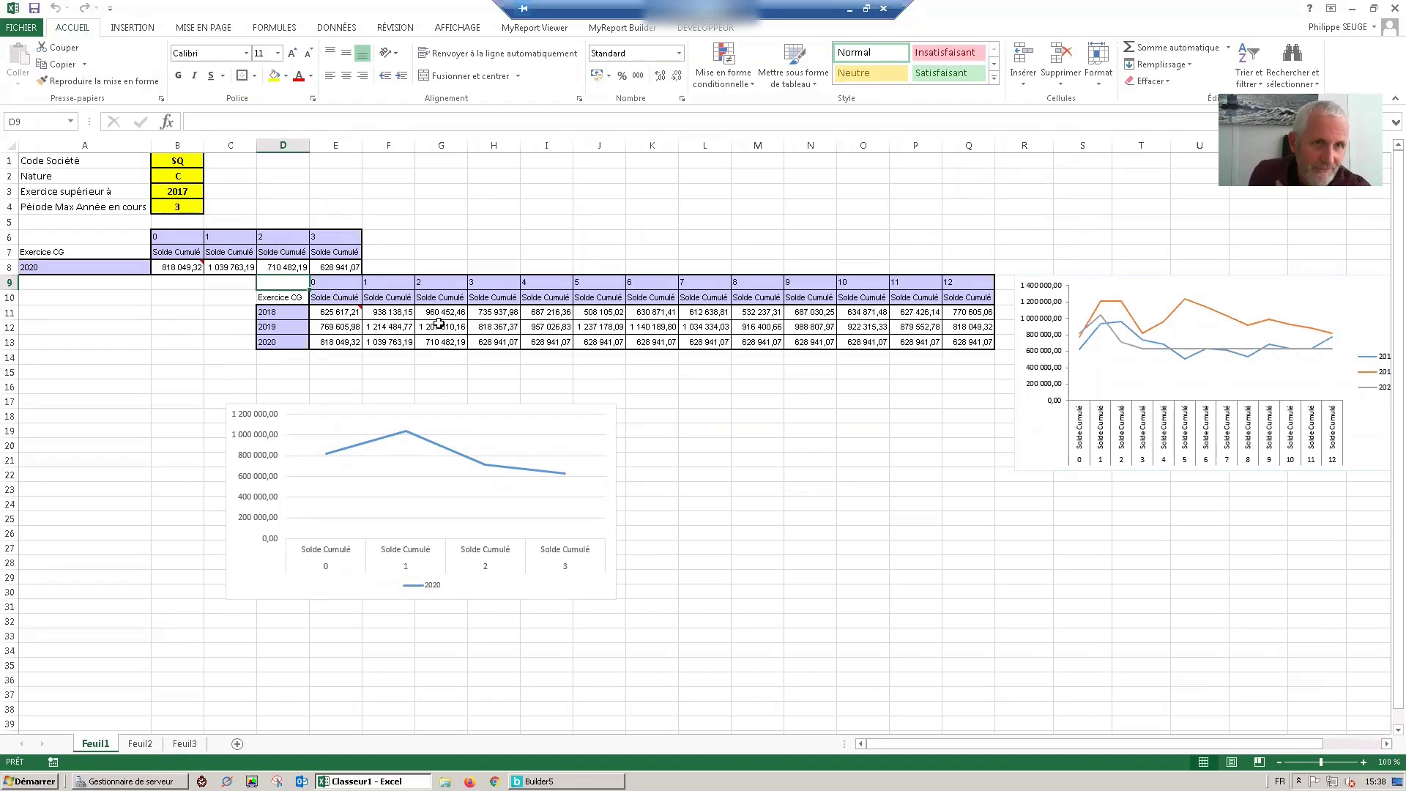
left_click(609, 31)
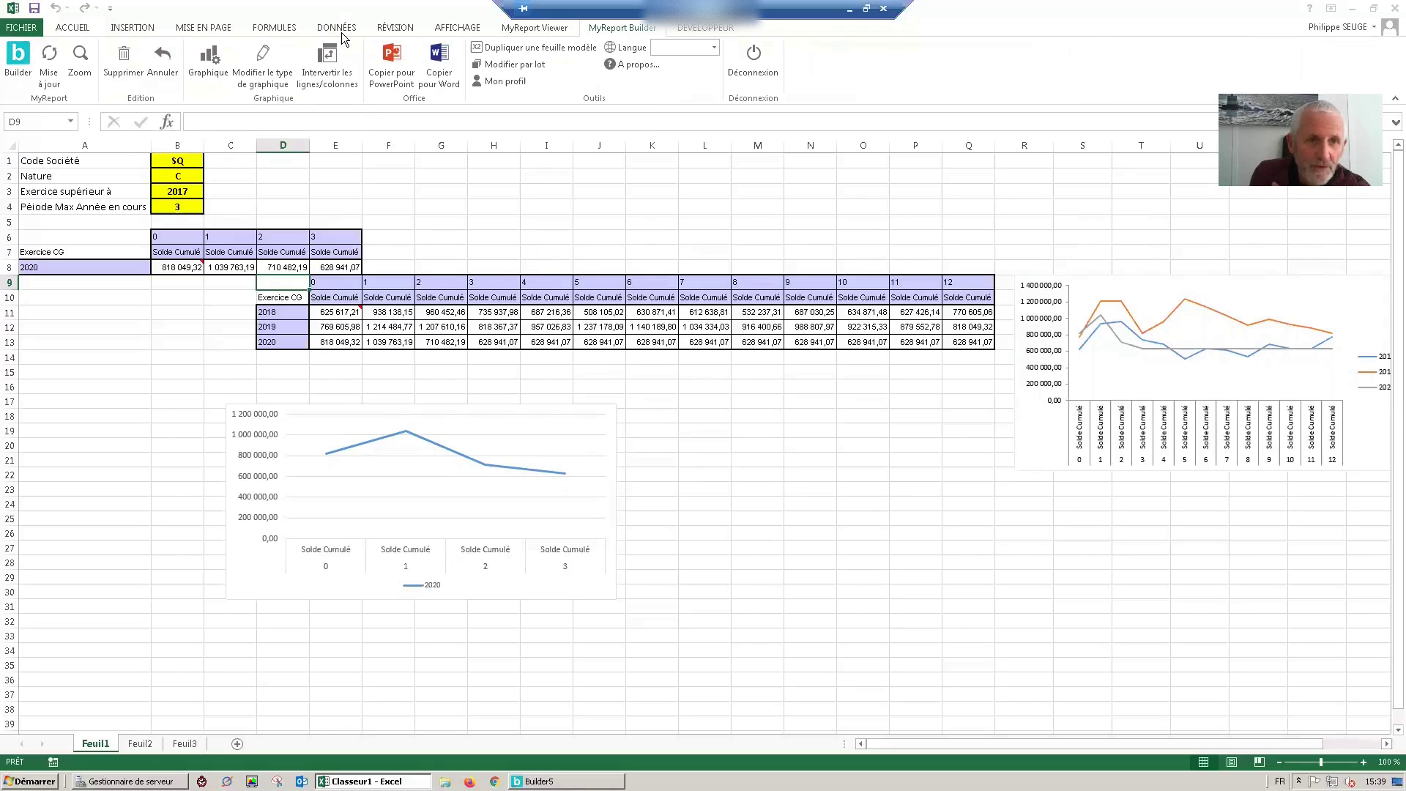
left_click(157, 55)
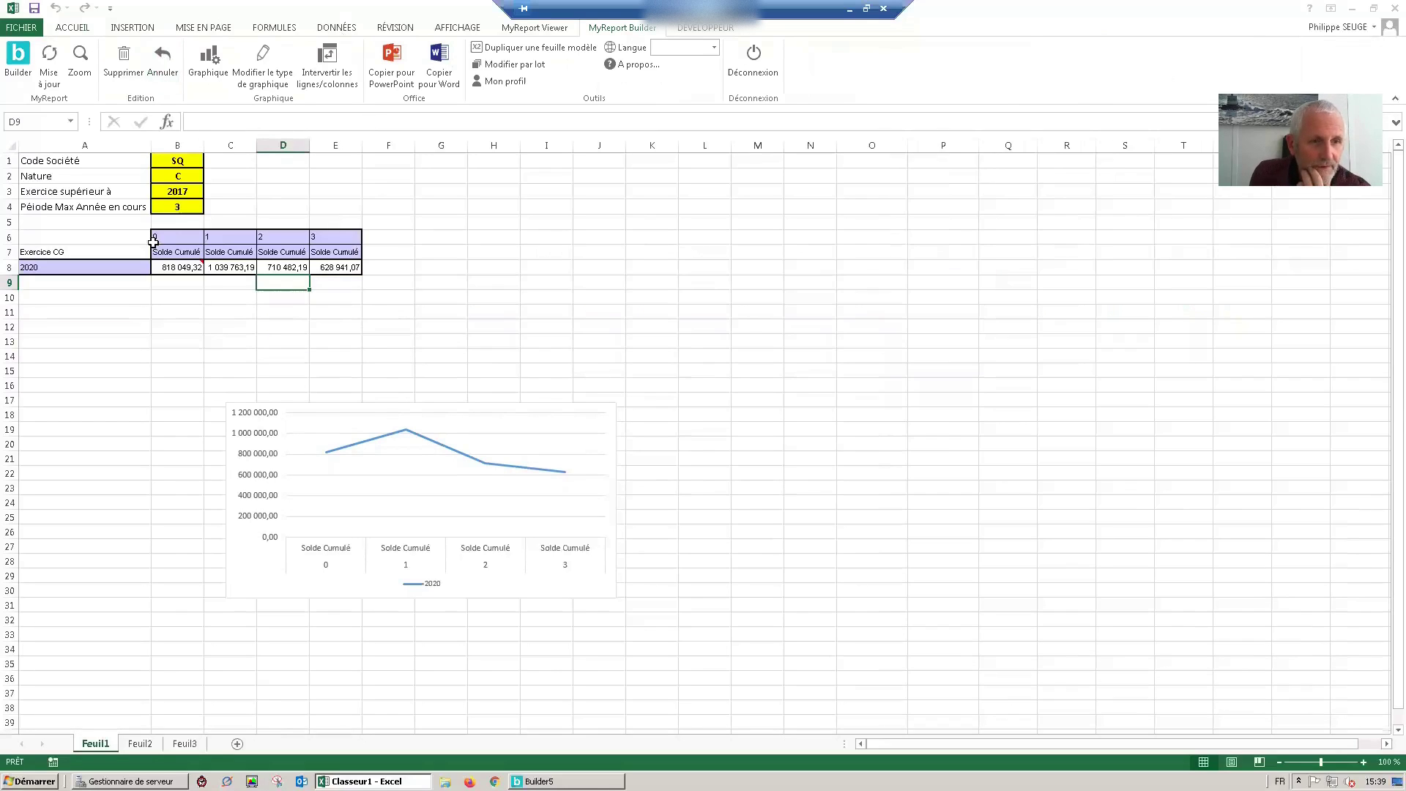
Rerun the report from MyReport Builder over the existing table at C8, declining to retrieve the active report's parameters
left_click(209, 267)
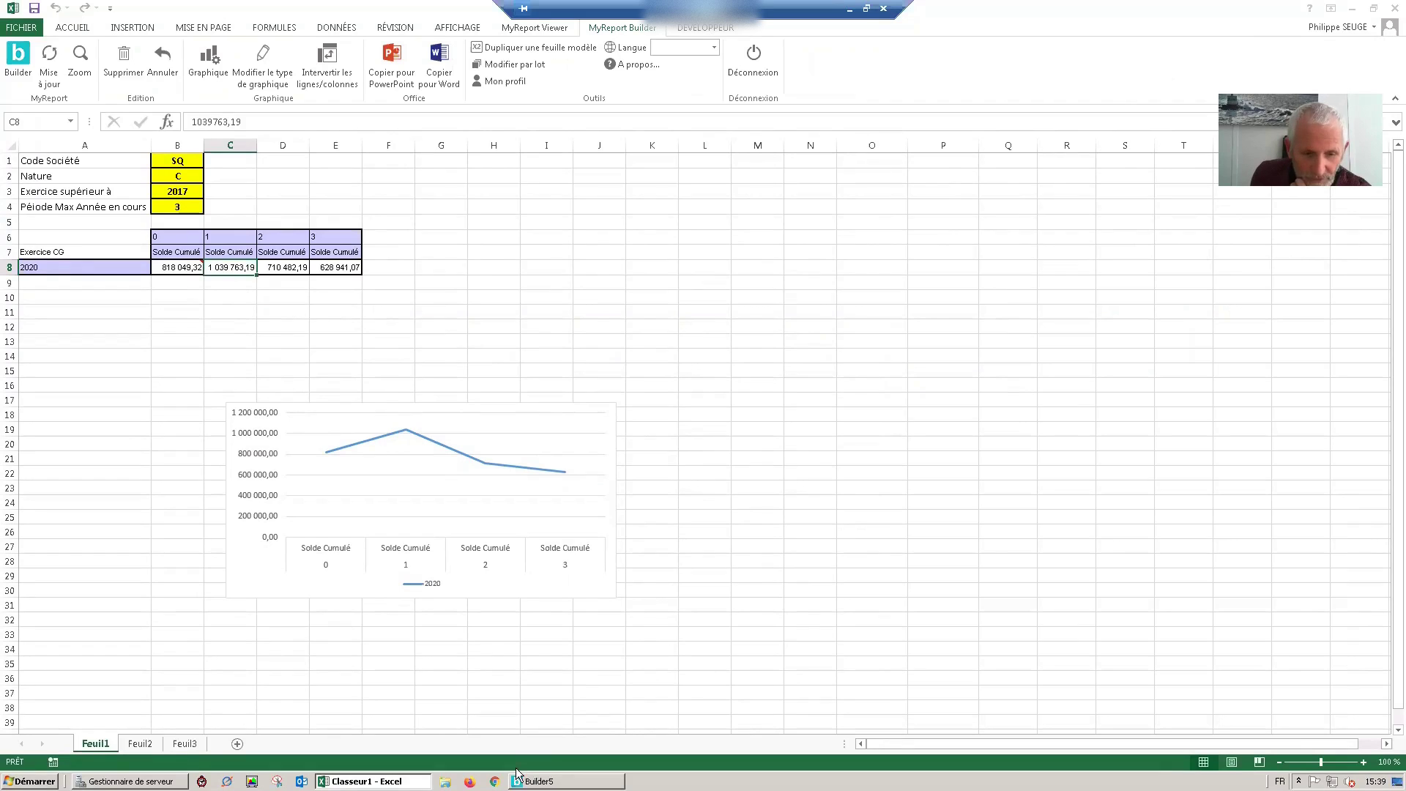
left_click(539, 781)
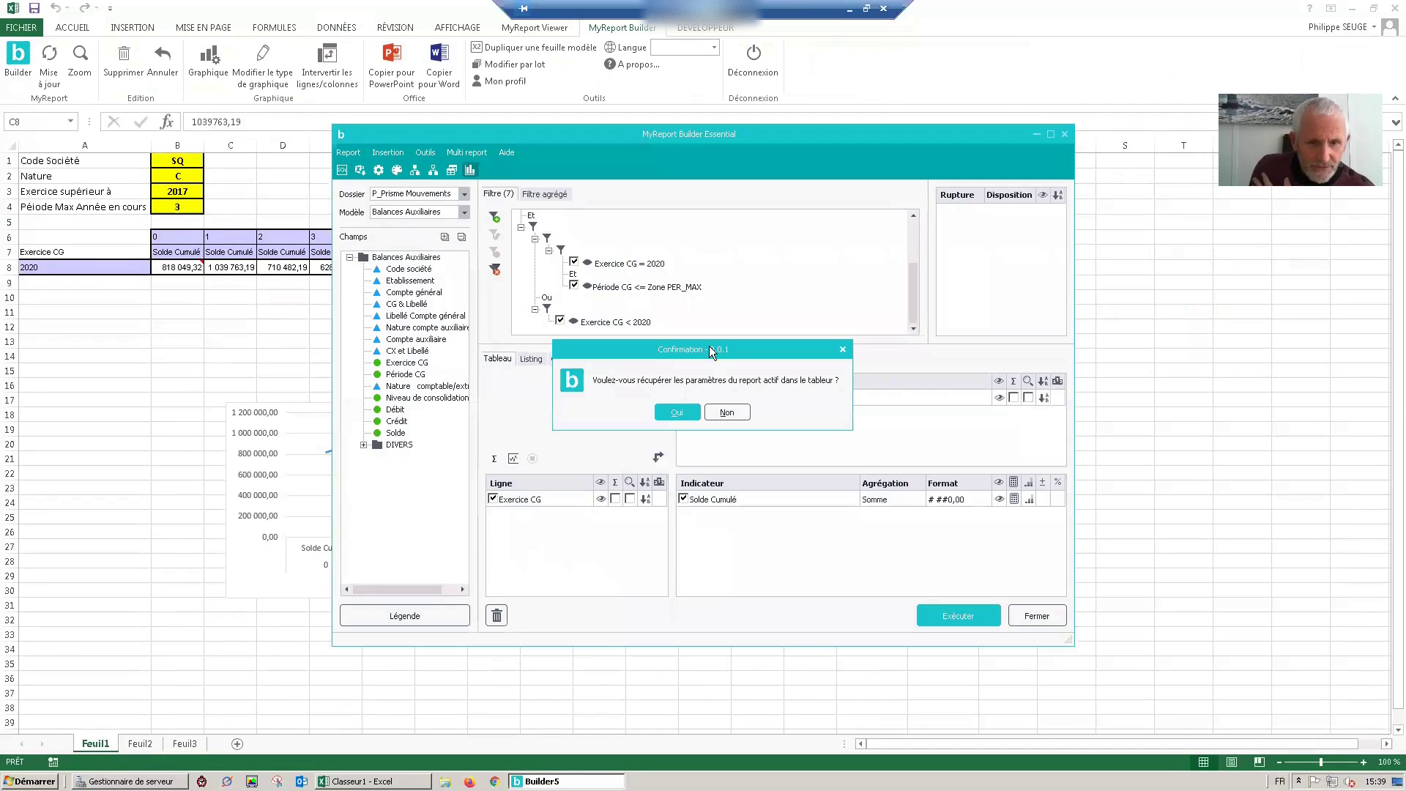
left_click(748, 412)
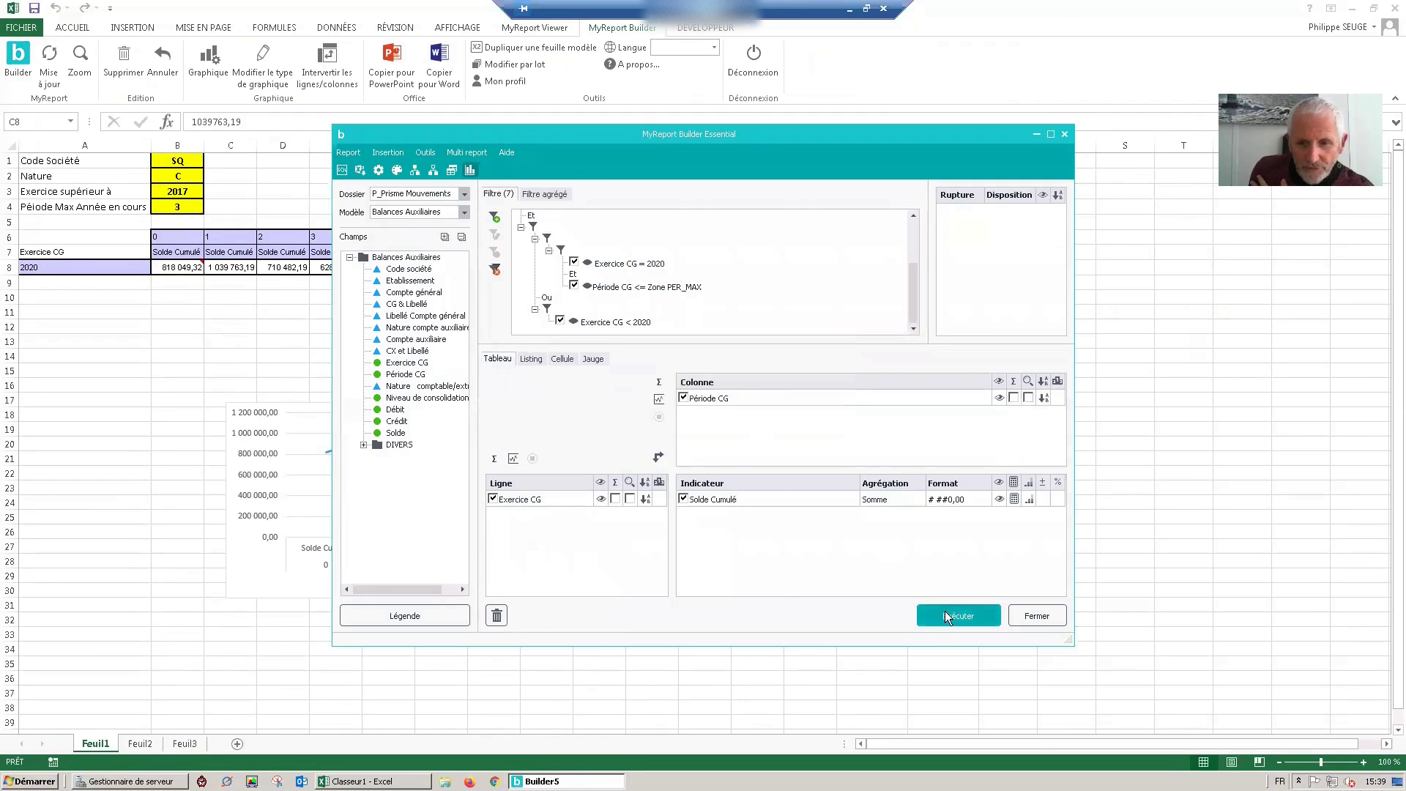
left_click(945, 614)
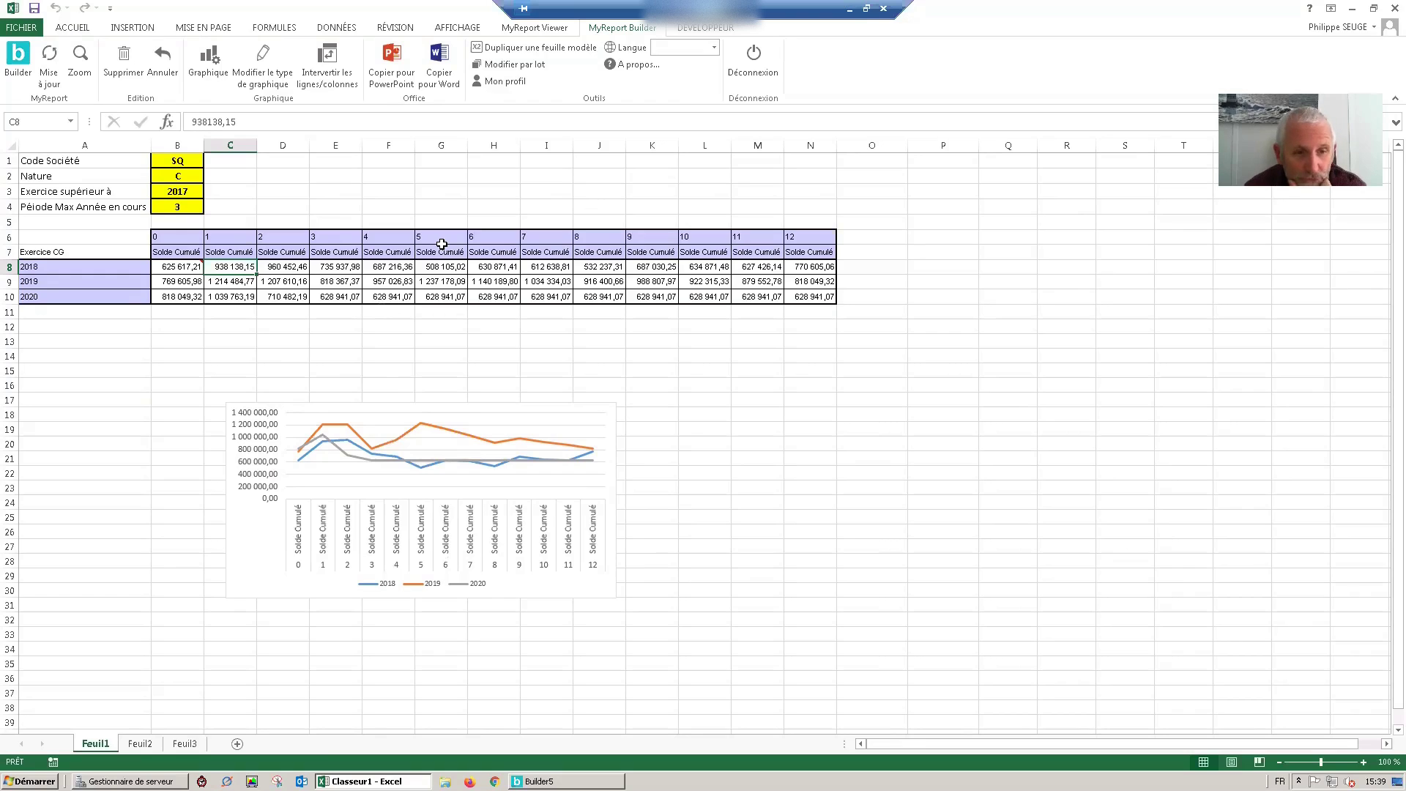
Rename the sheet Feuil1 as En cours Clients
right_click(101, 744)
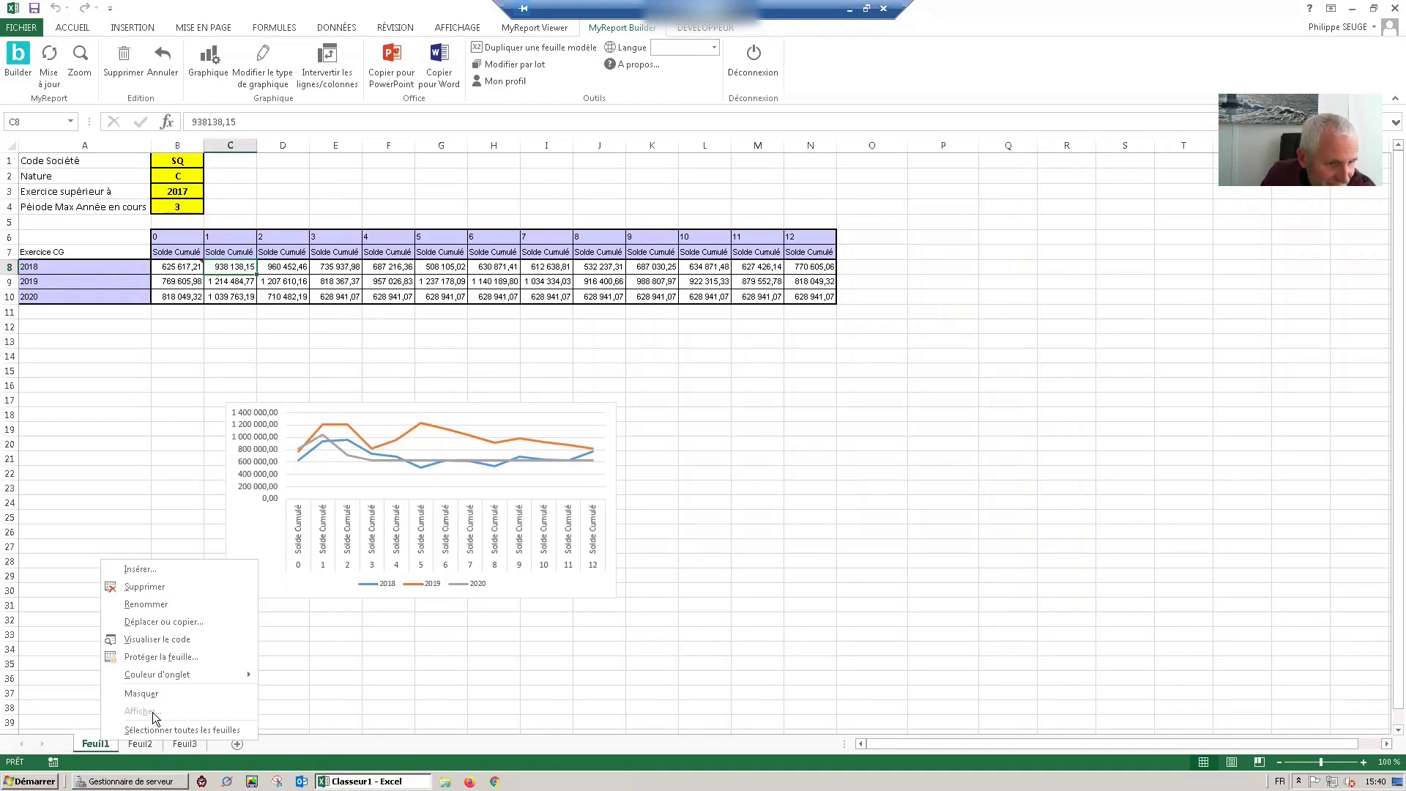
left_click(147, 604)
type("E")
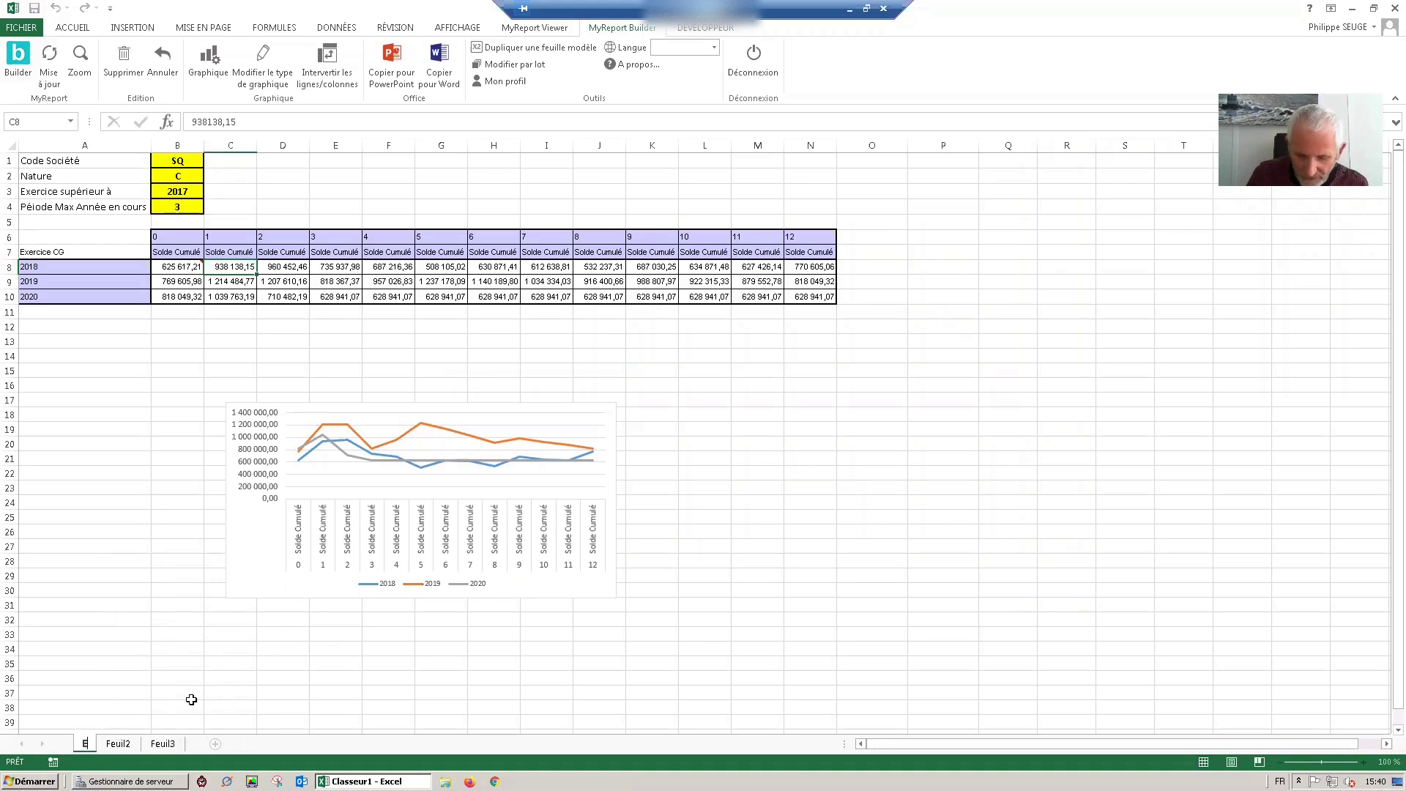
type("n cour")
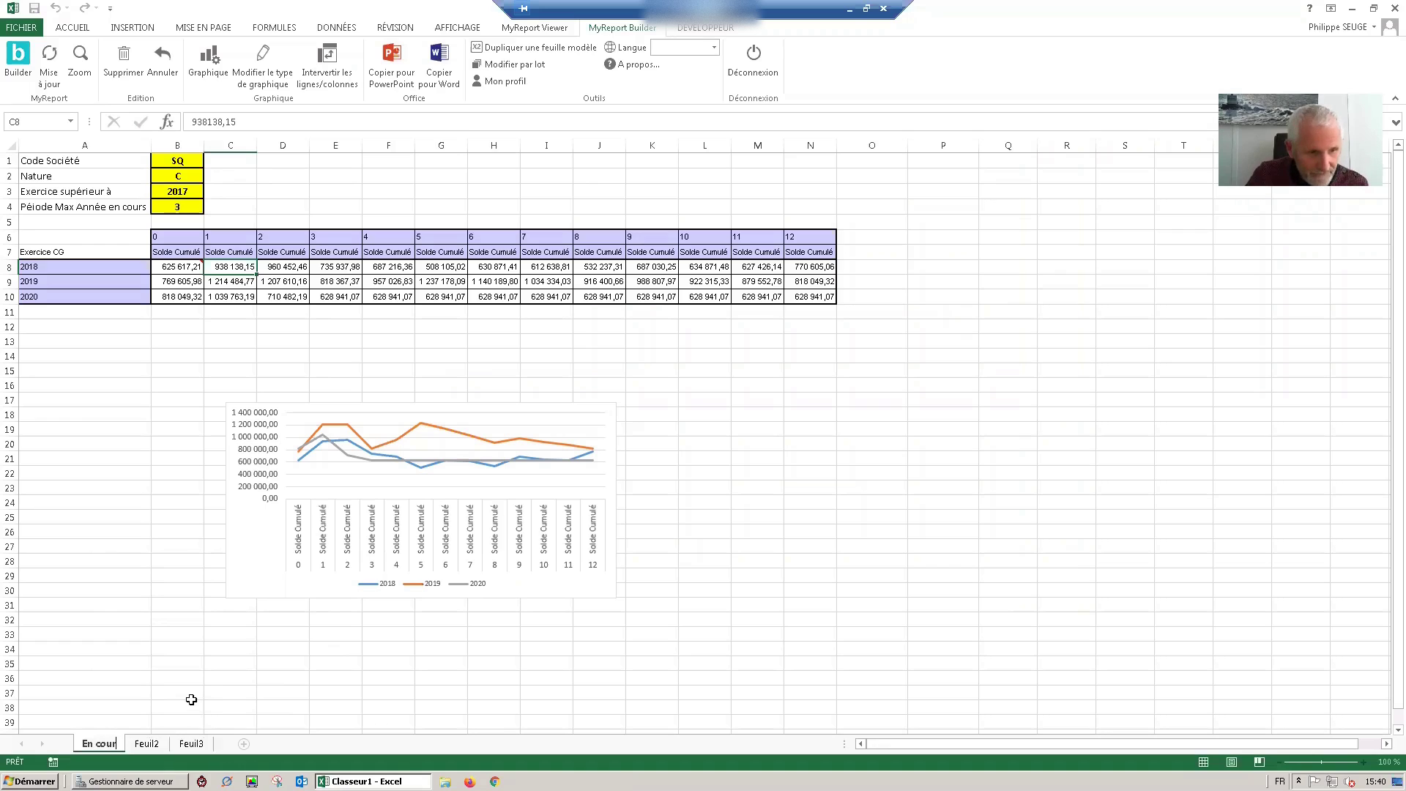
type("s C")
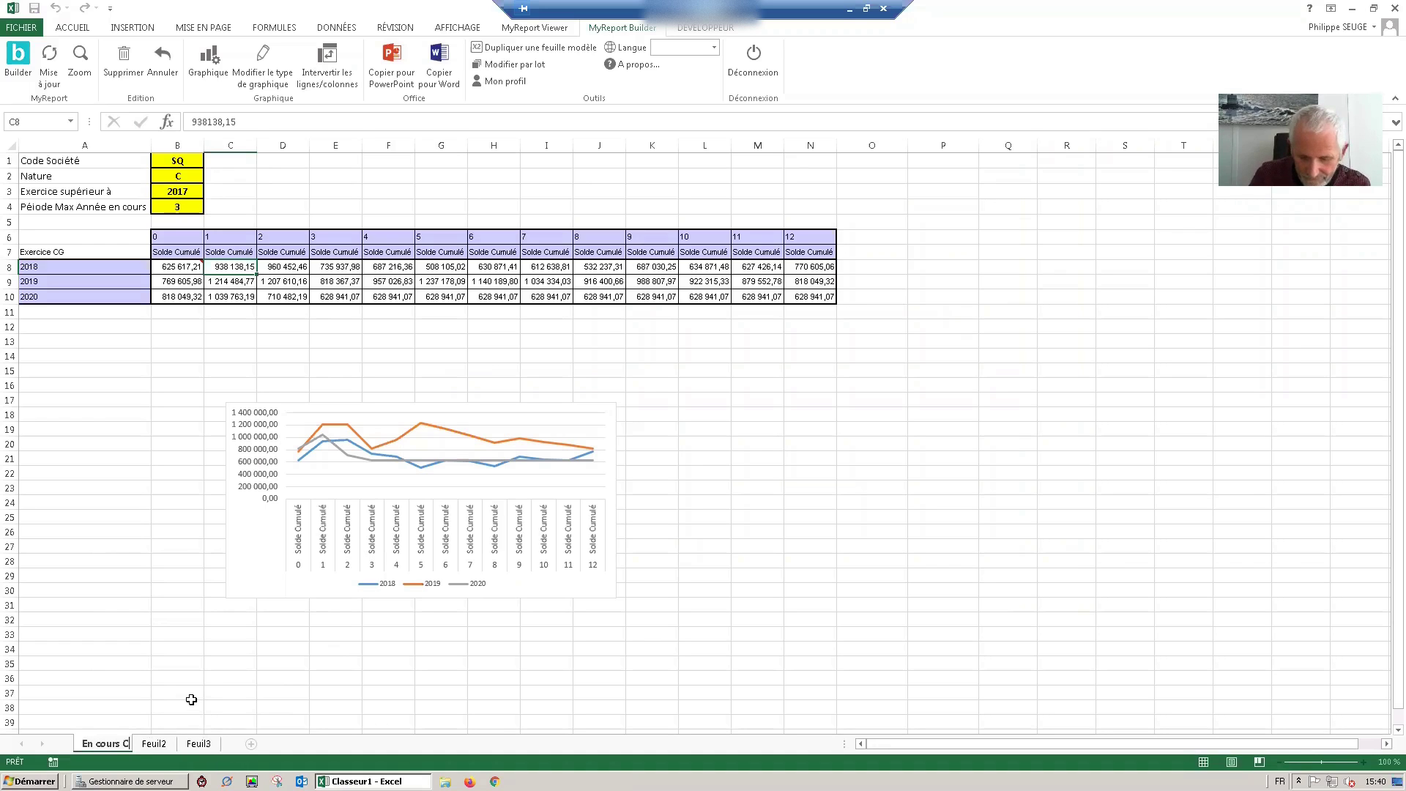
type("lients")
key("Return")
Rename the sheet Feuil2 as Solde Bancaire
left_click(185, 746)
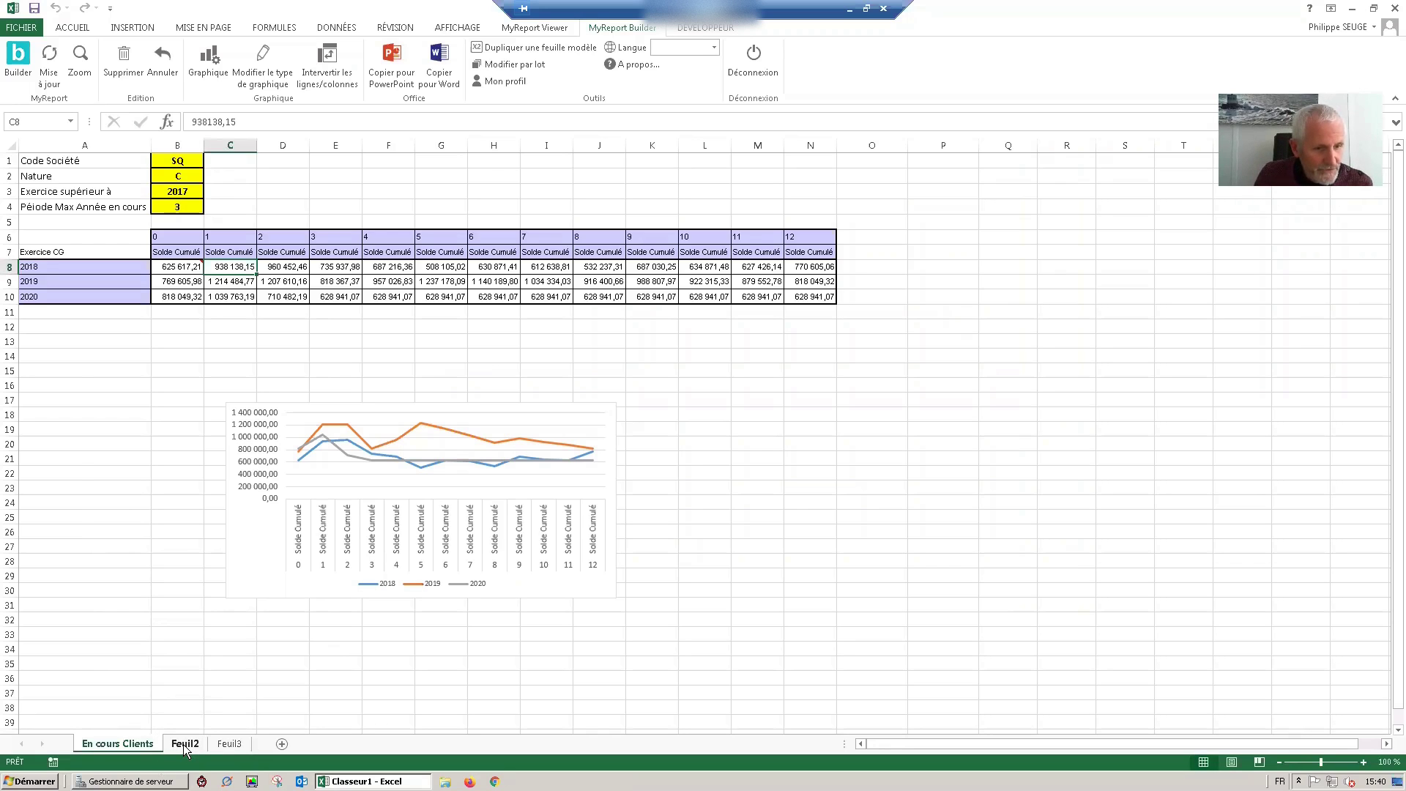
right_click(185, 746)
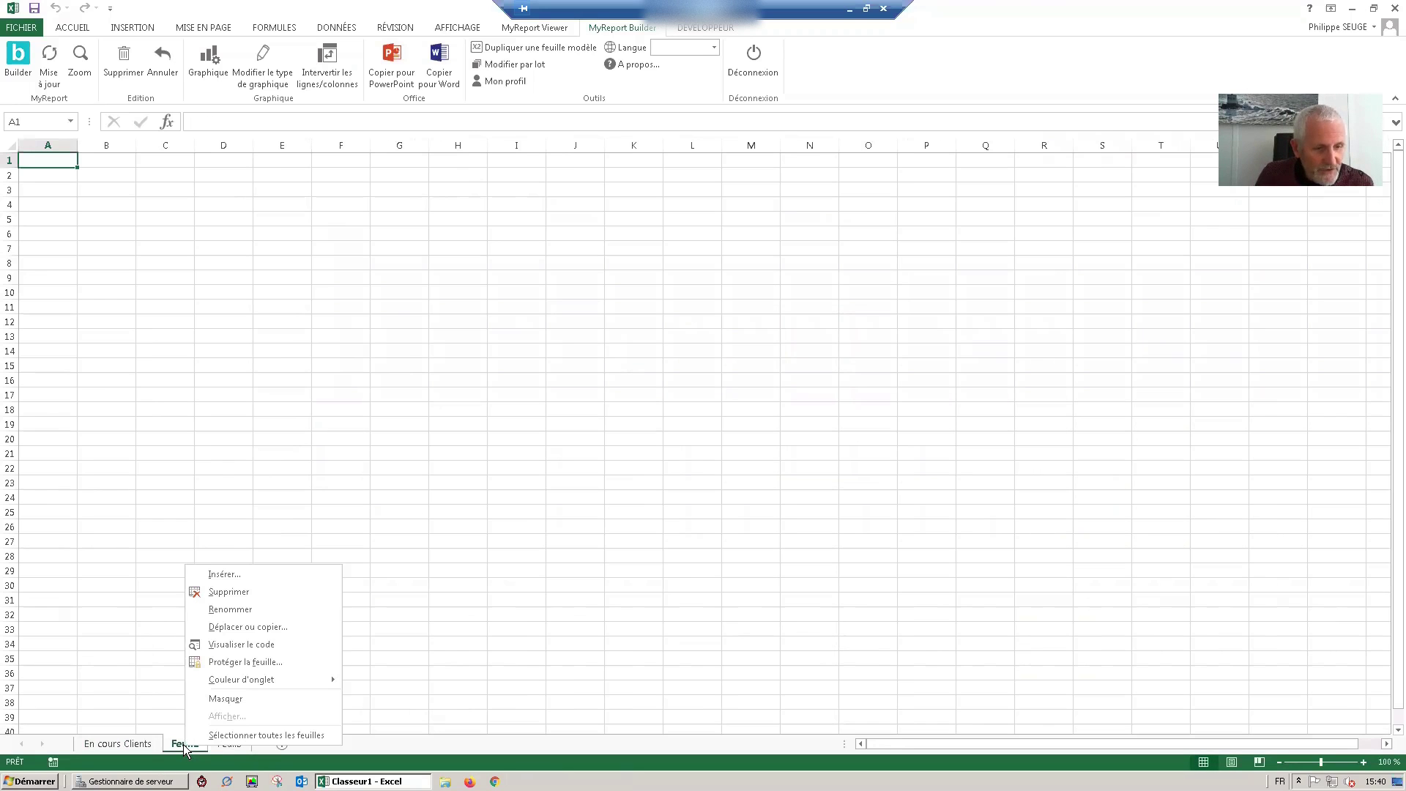
left_click(242, 613)
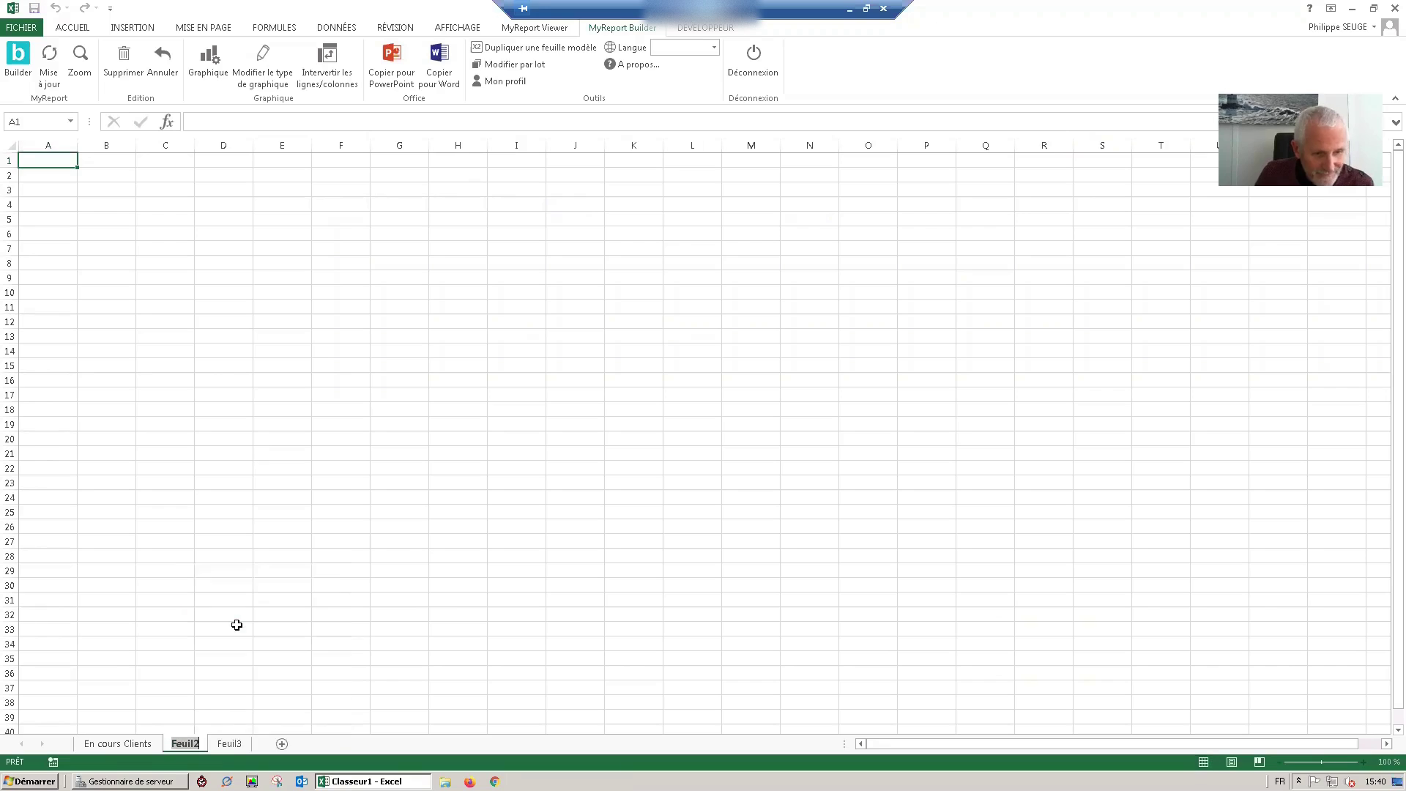
type("Solde Bancaire")
key("Return")
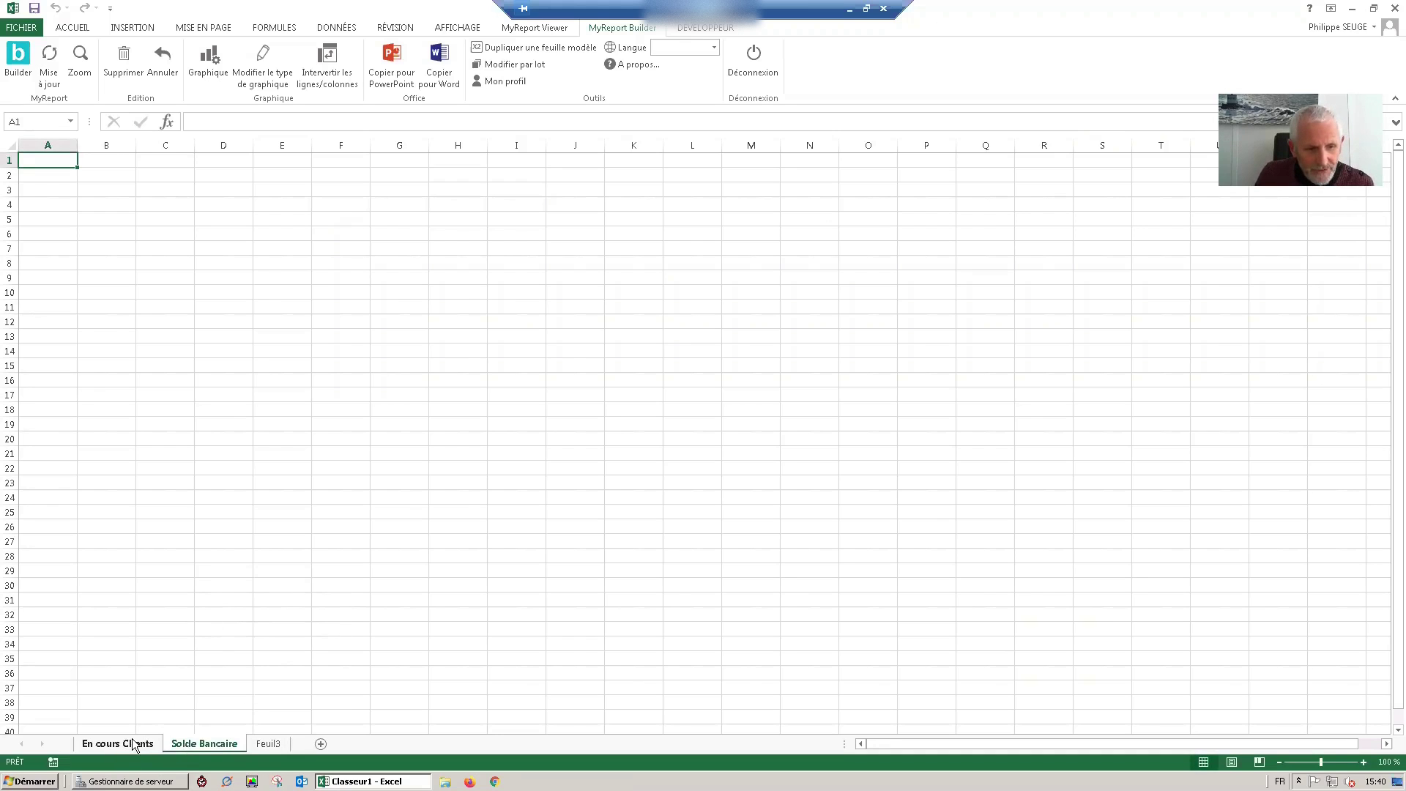
Load the parameters of the En cours Clients report into MyReport Builder from its table
left_click(134, 745)
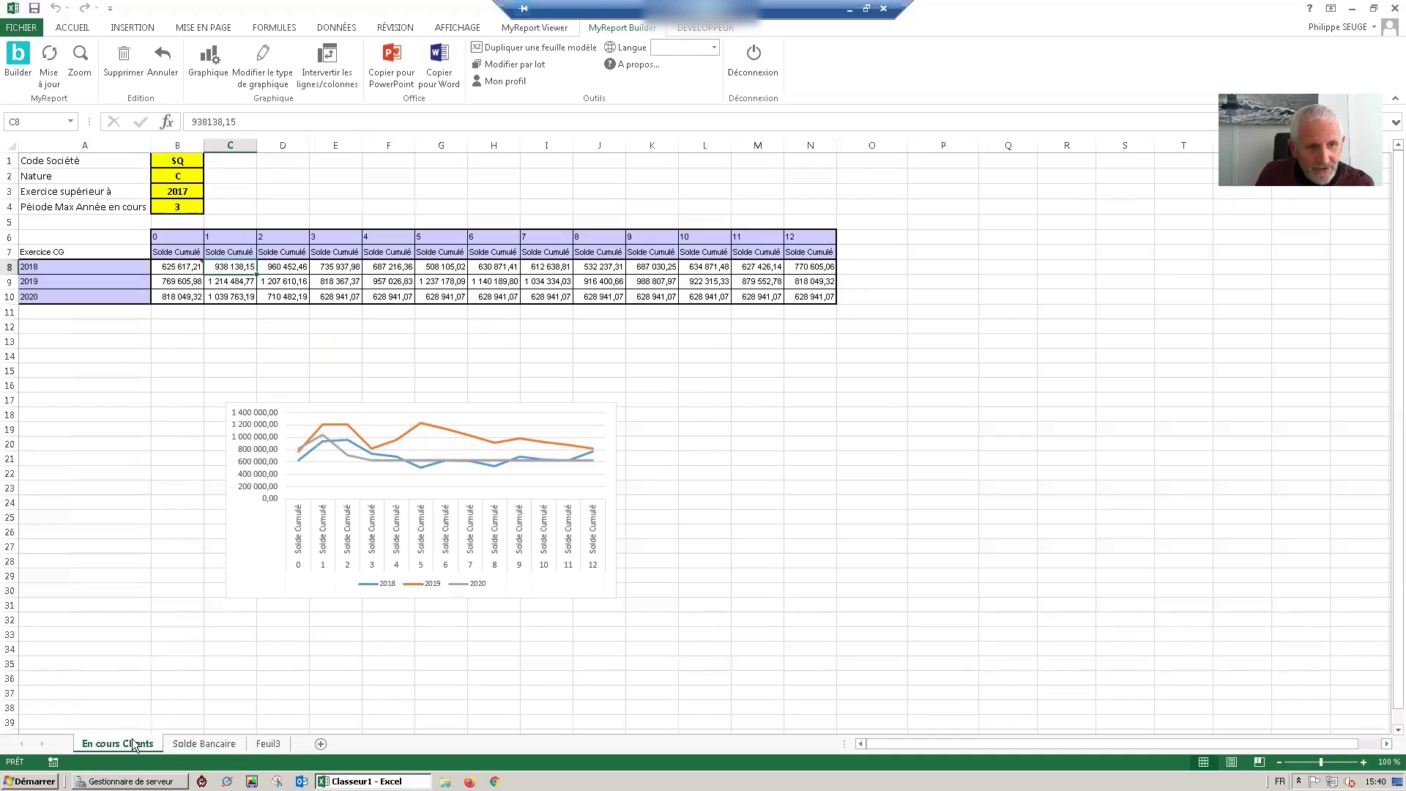
left_click(278, 267)
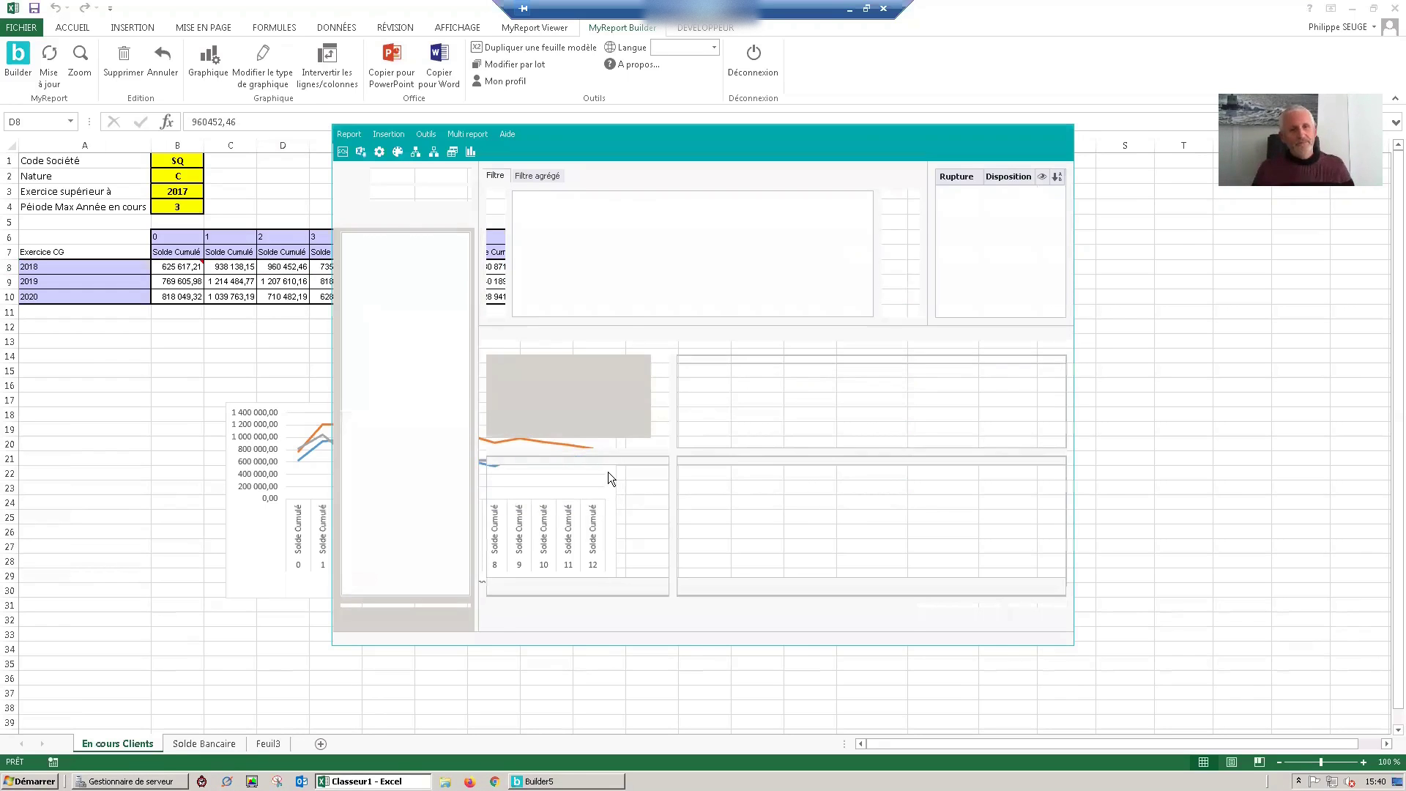
left_click(670, 412)
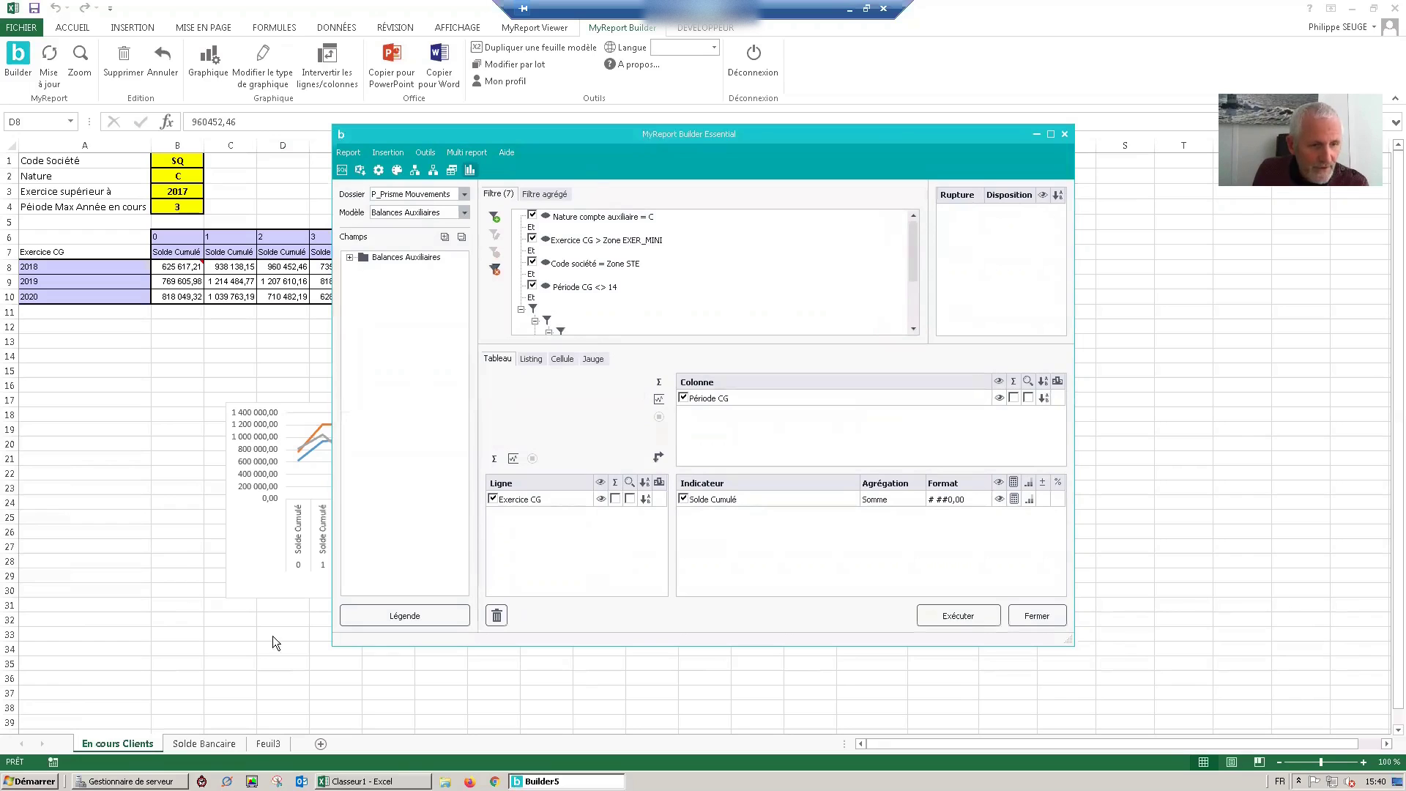
Run the loaded report at cell A5 of the Solde Bancaire sheet
left_click(190, 746)
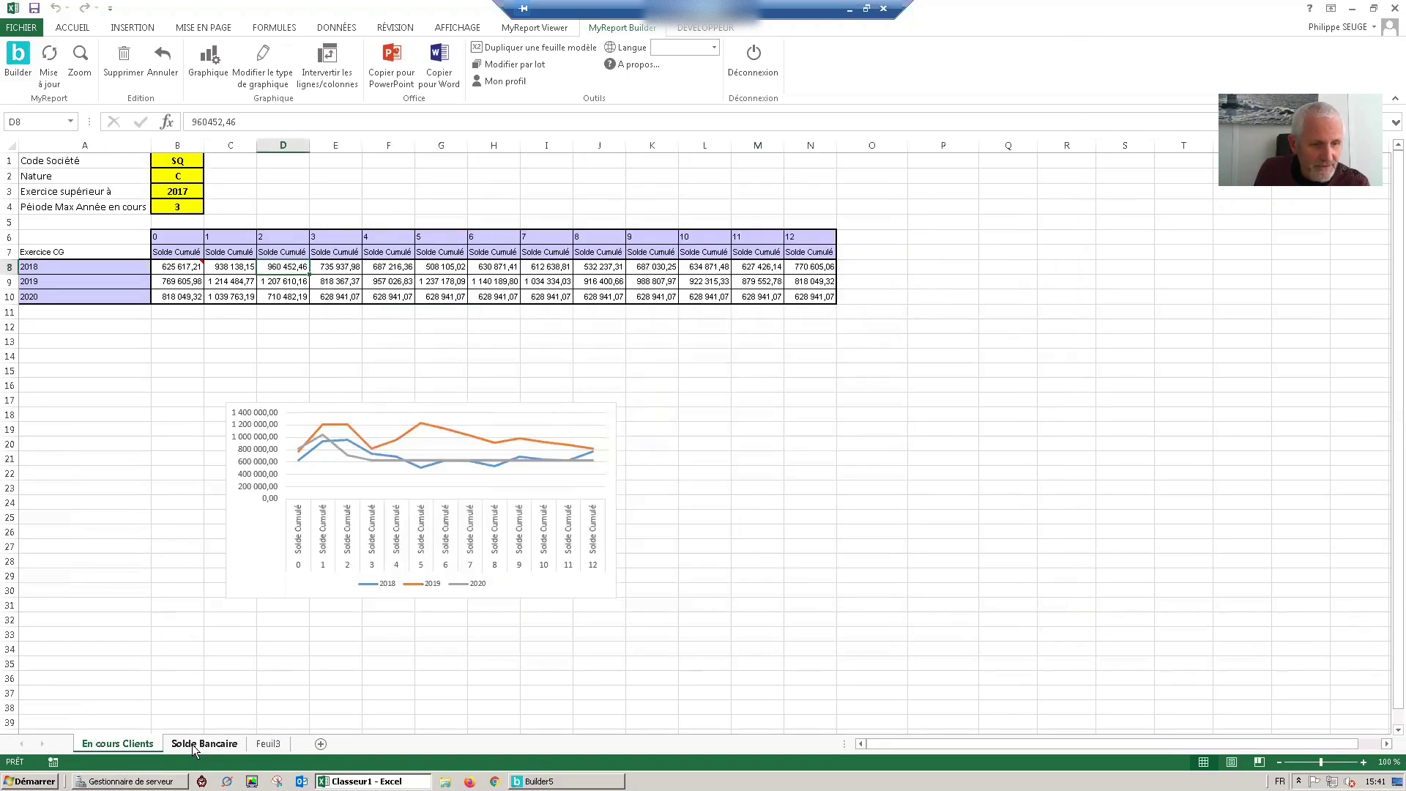
left_click(195, 746)
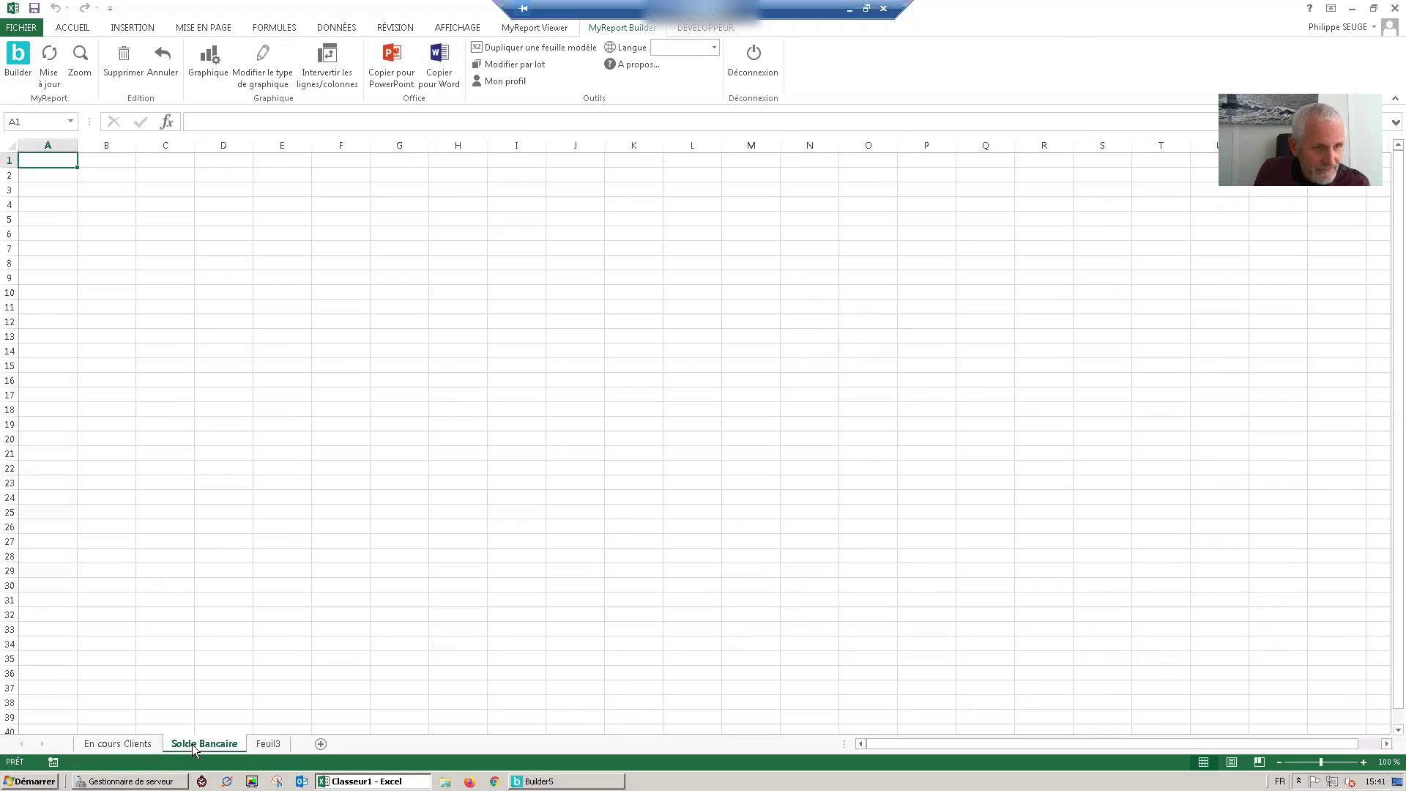
left_click(37, 219)
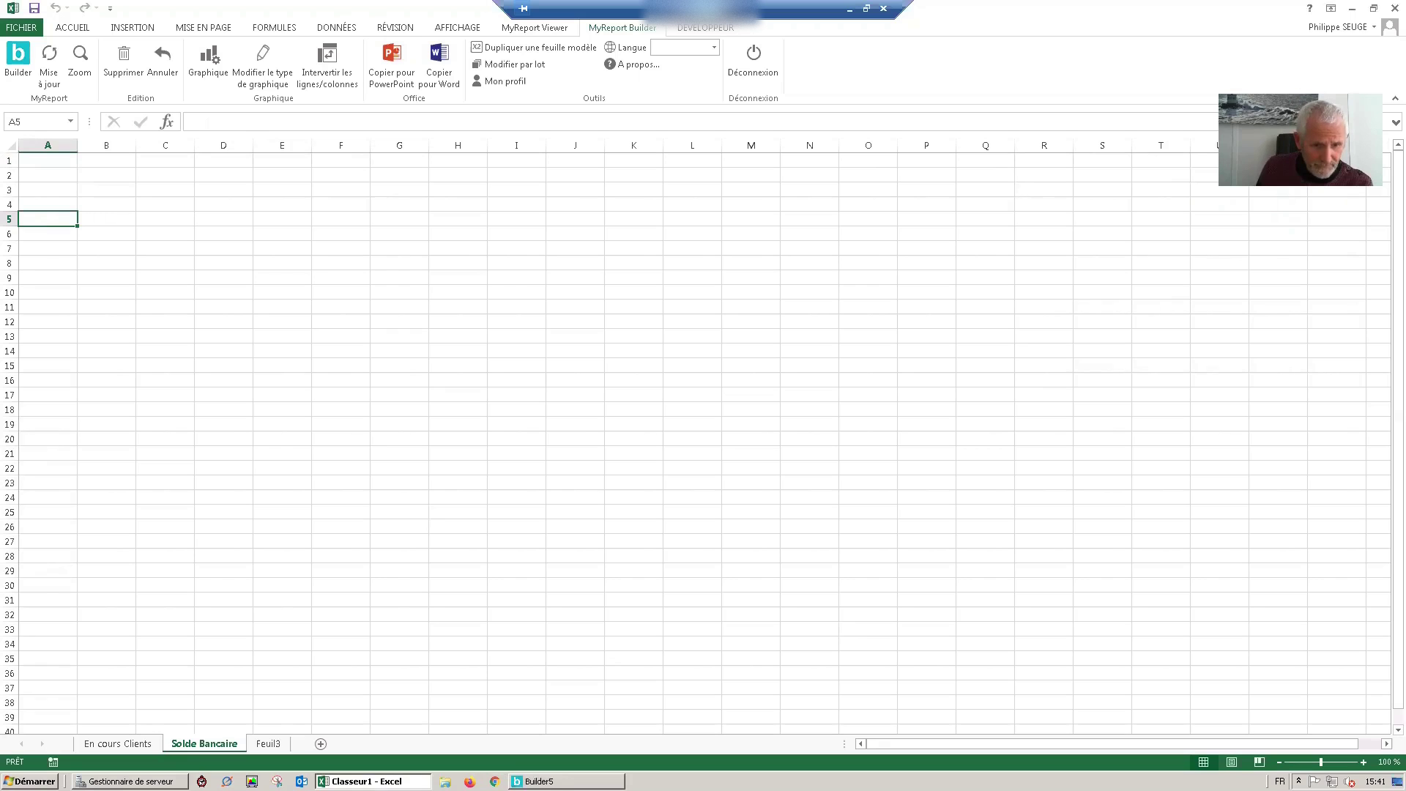
mouse_move(556, 780)
left_click(546, 781)
left_click(927, 619)
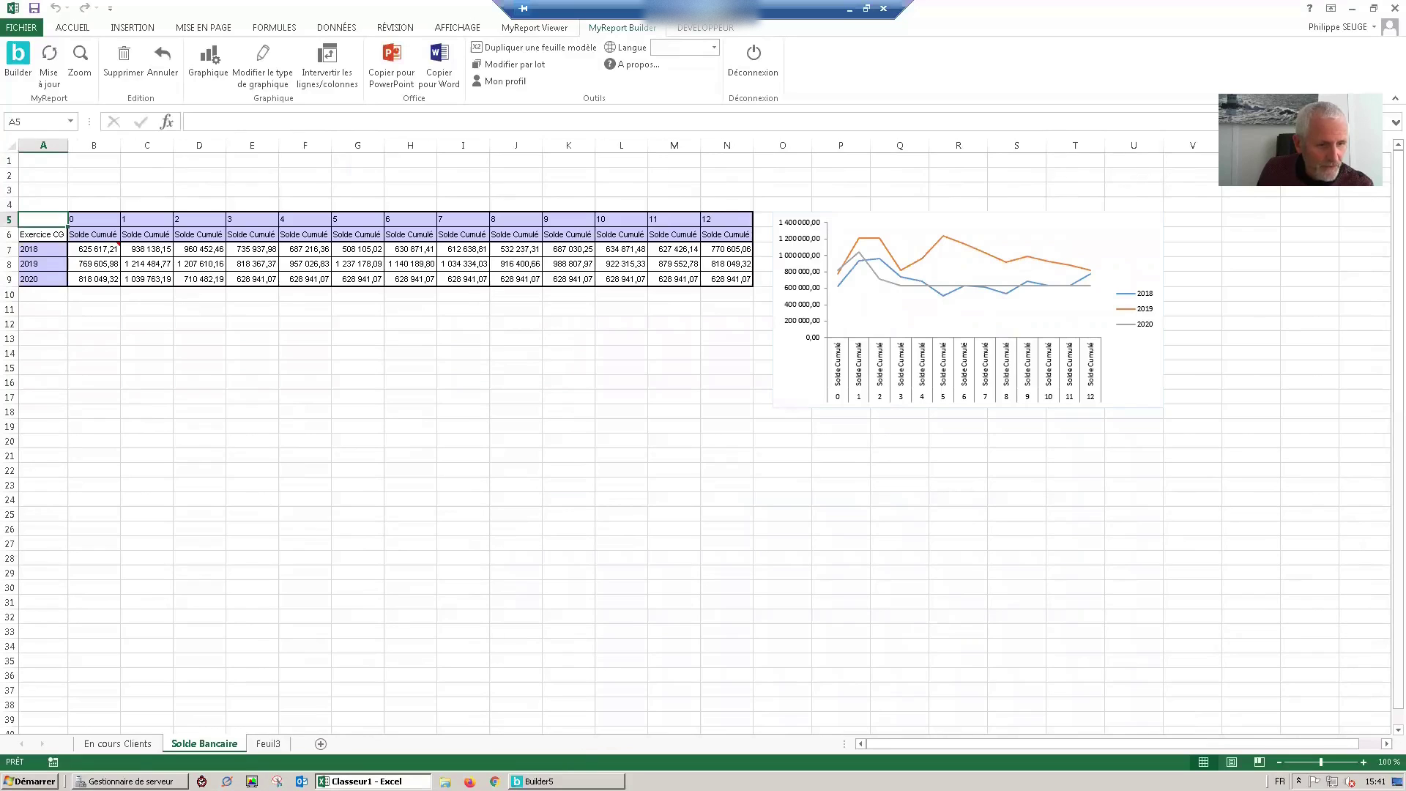
Copy the parameter block A1:B4 from the En cours Clients sheet to the top of the Solde Bancaire sheet
left_click(128, 749)
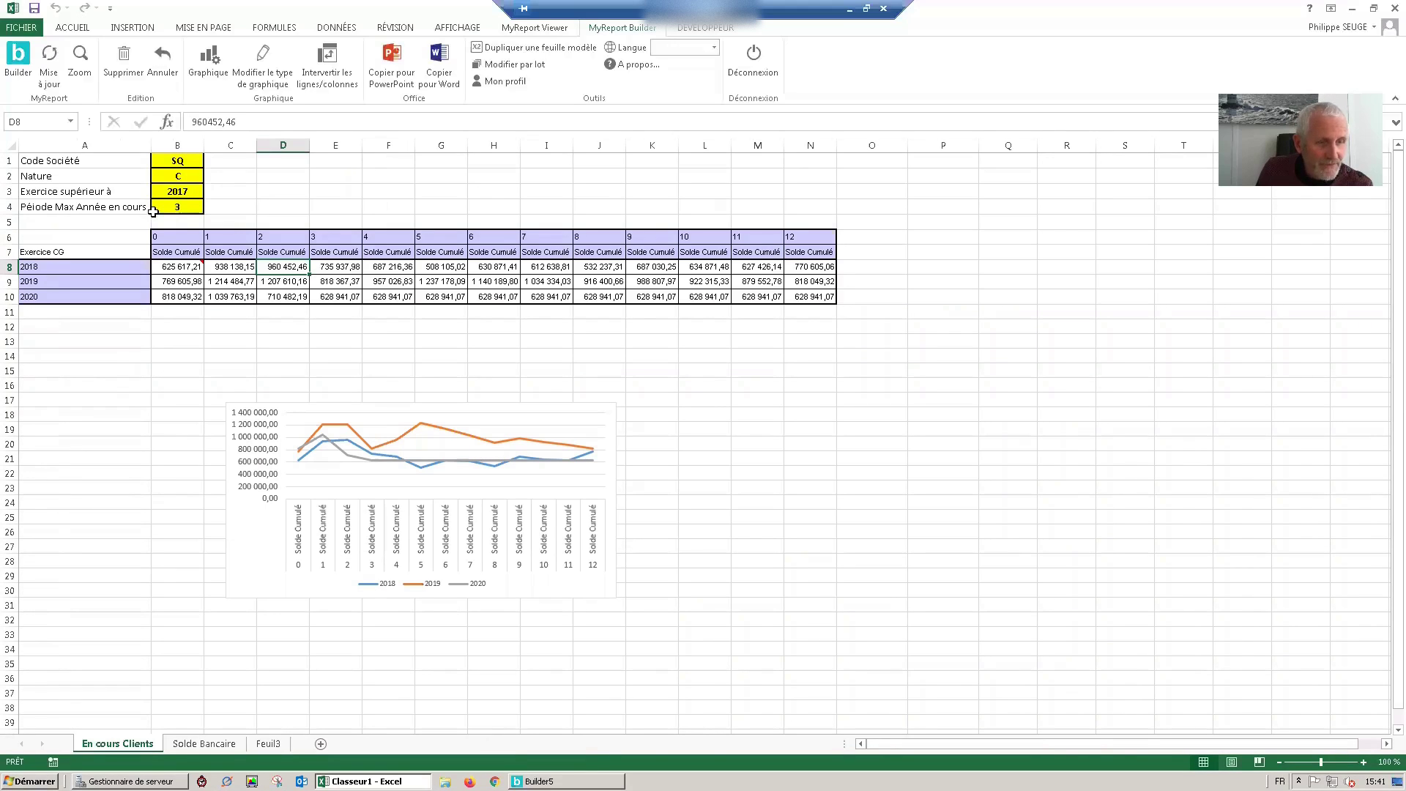
left_click_drag(42, 155, 192, 216)
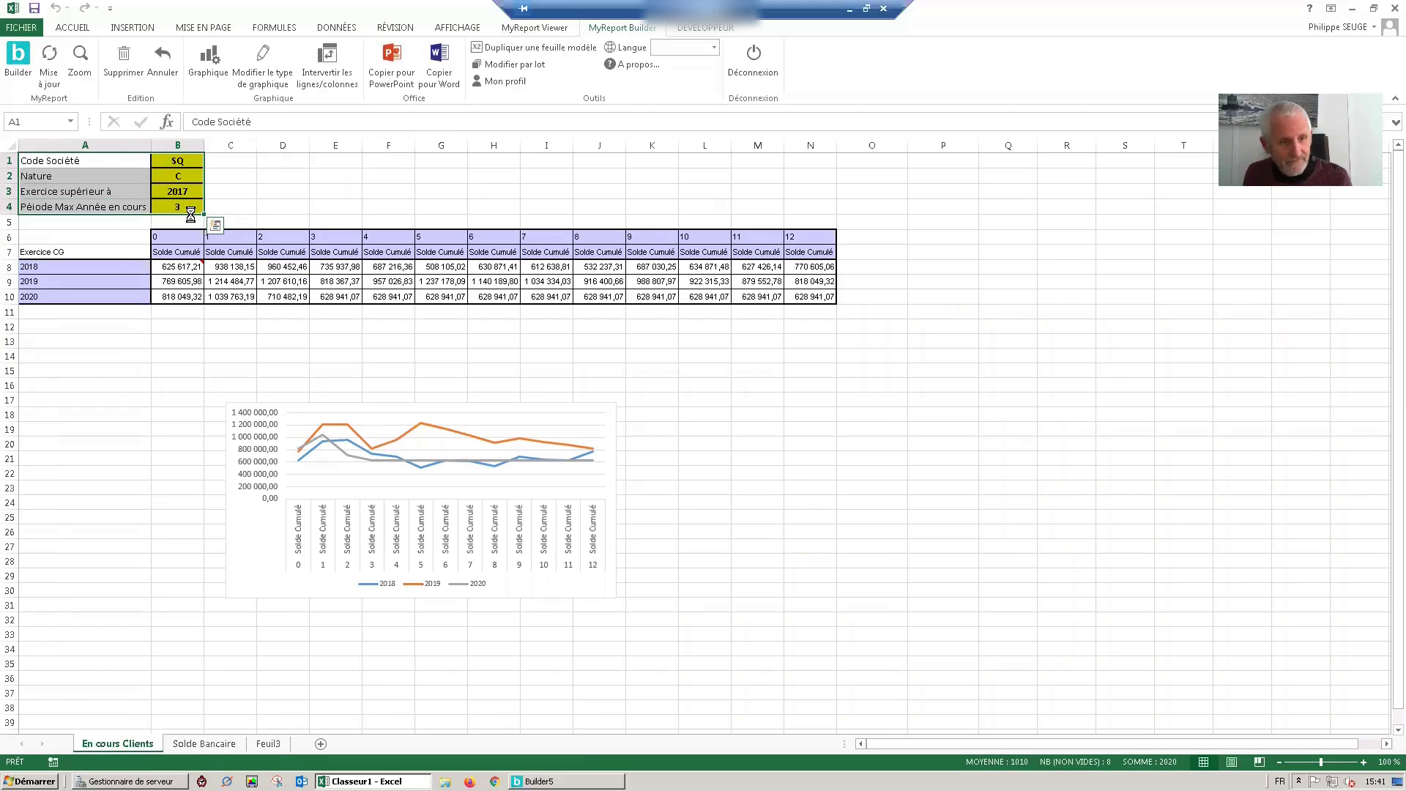
key("ctrl+Page_Down")
left_click(232, 178)
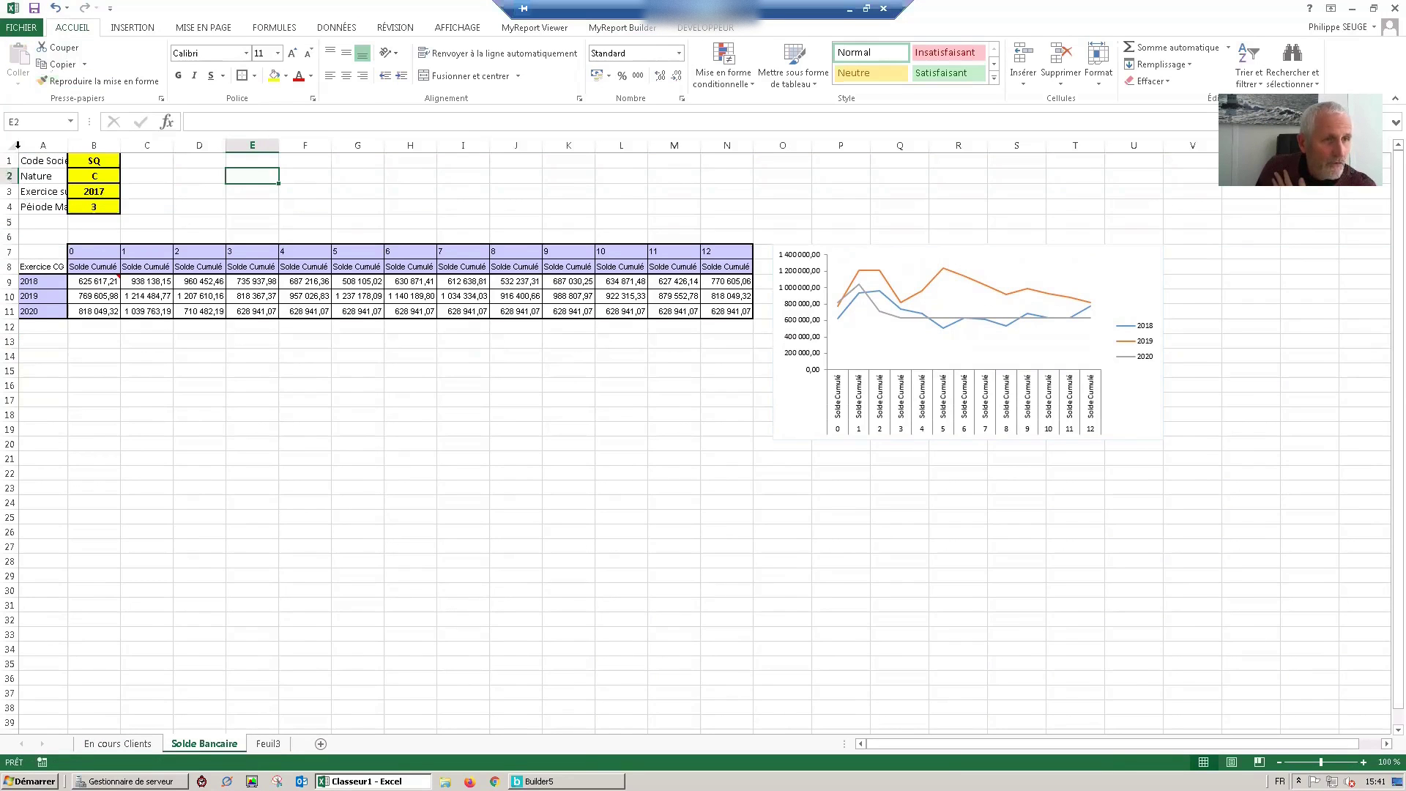
Delete the Code Société, Exercice supérieur à and Période Max rows from Solde Bancaire, leaving only the Nature parameter
left_click(11, 160)
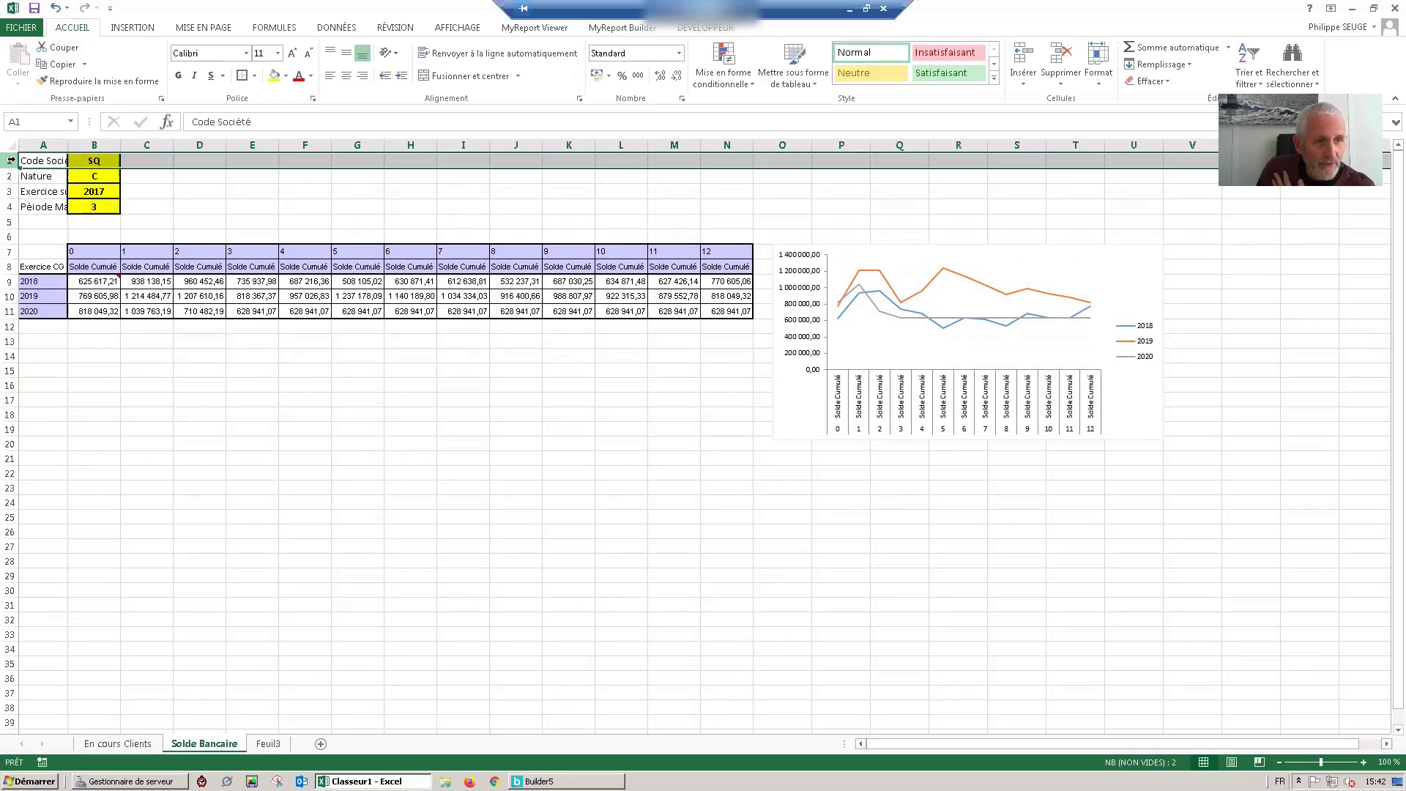
right_click(11, 161)
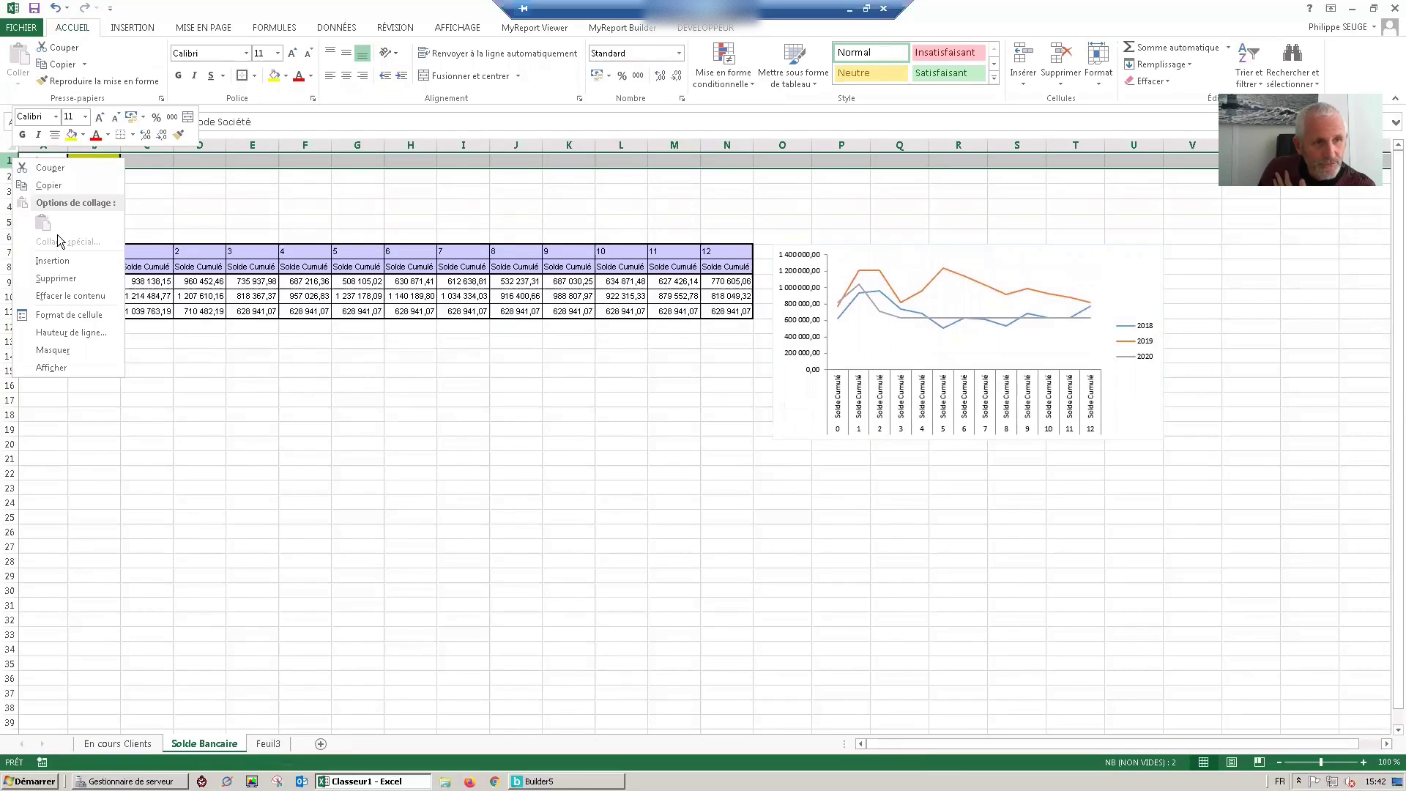
left_click(70, 278)
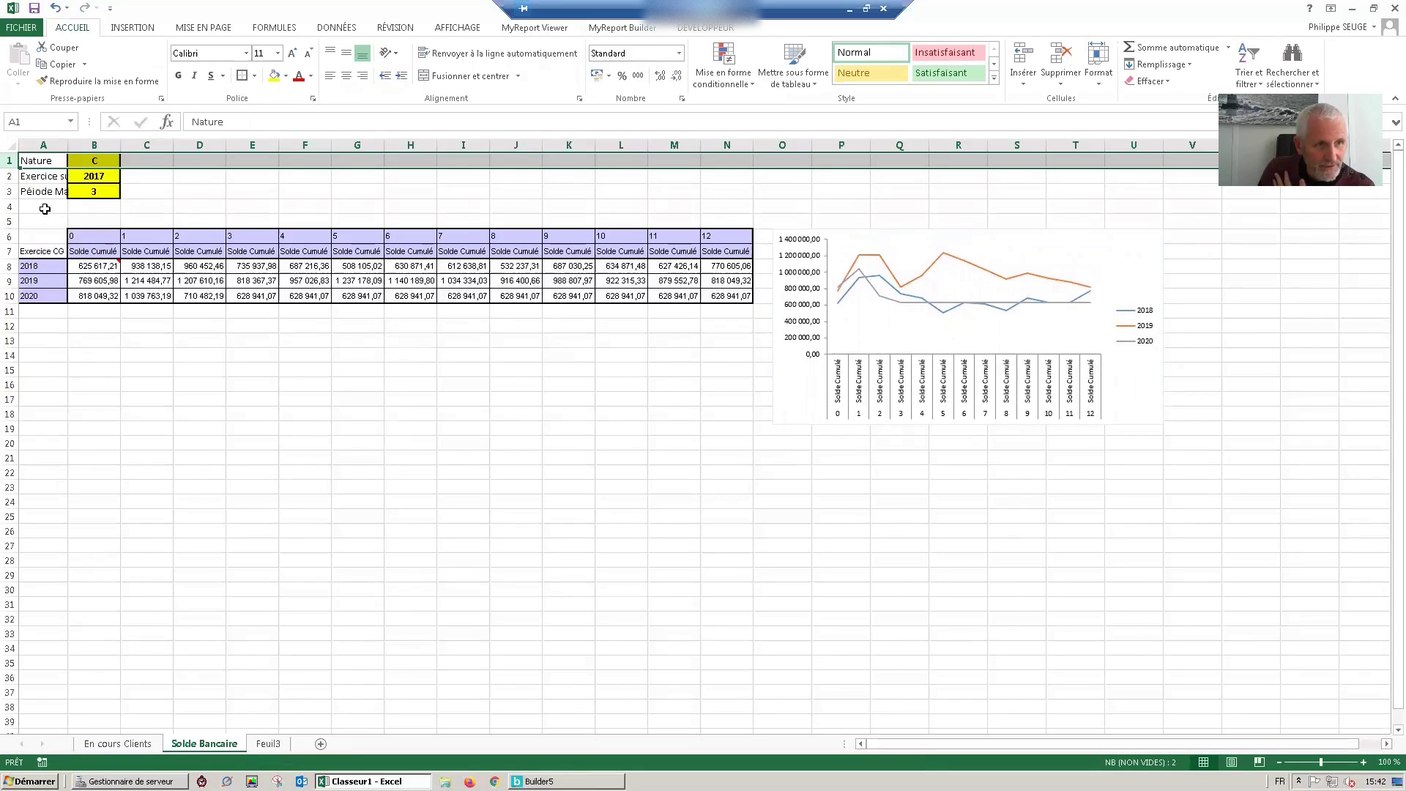
left_click_drag(8, 179, 9, 192)
right_click(9, 192)
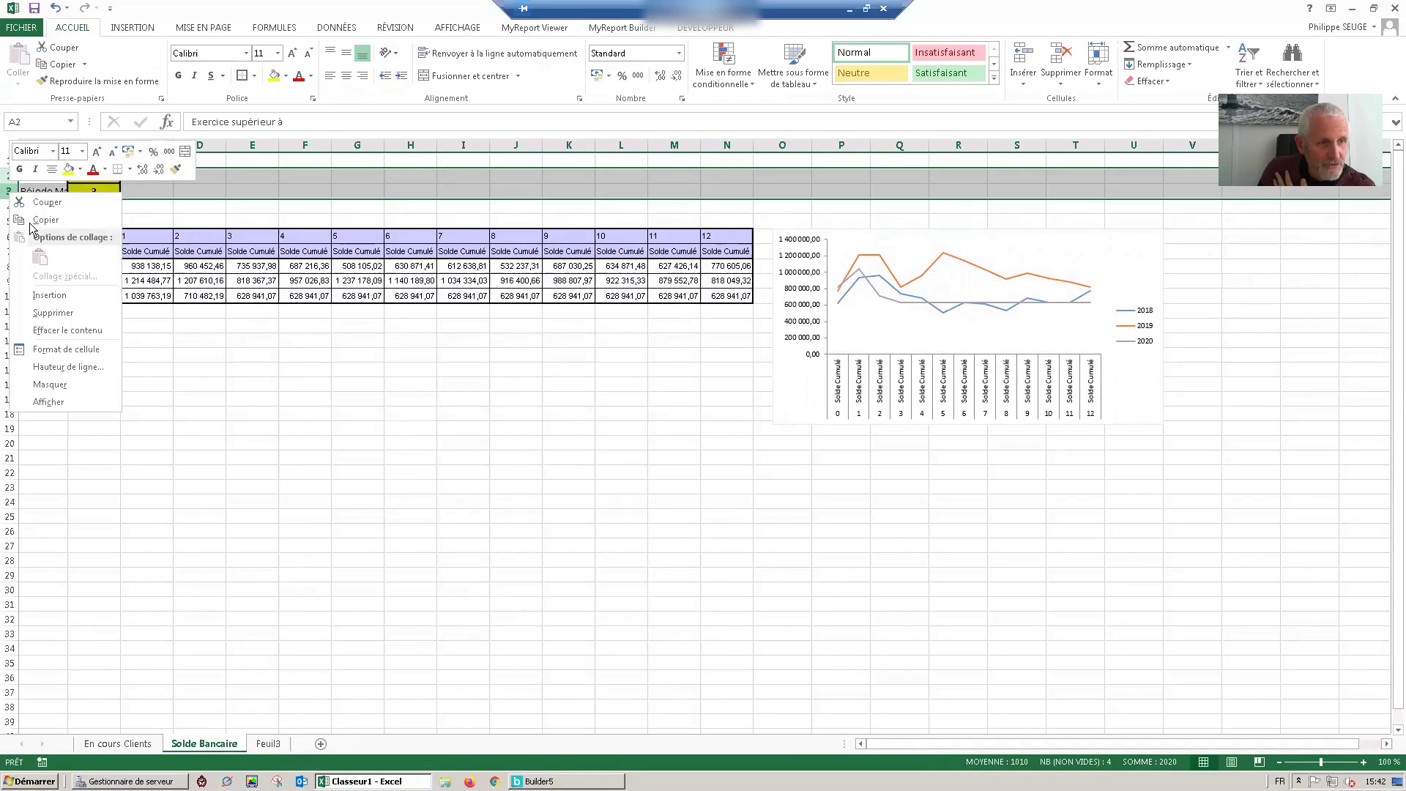
left_click(56, 320)
Name the Nature value cell B1 on Solde Bancaire NAT_BQE
left_click(103, 155)
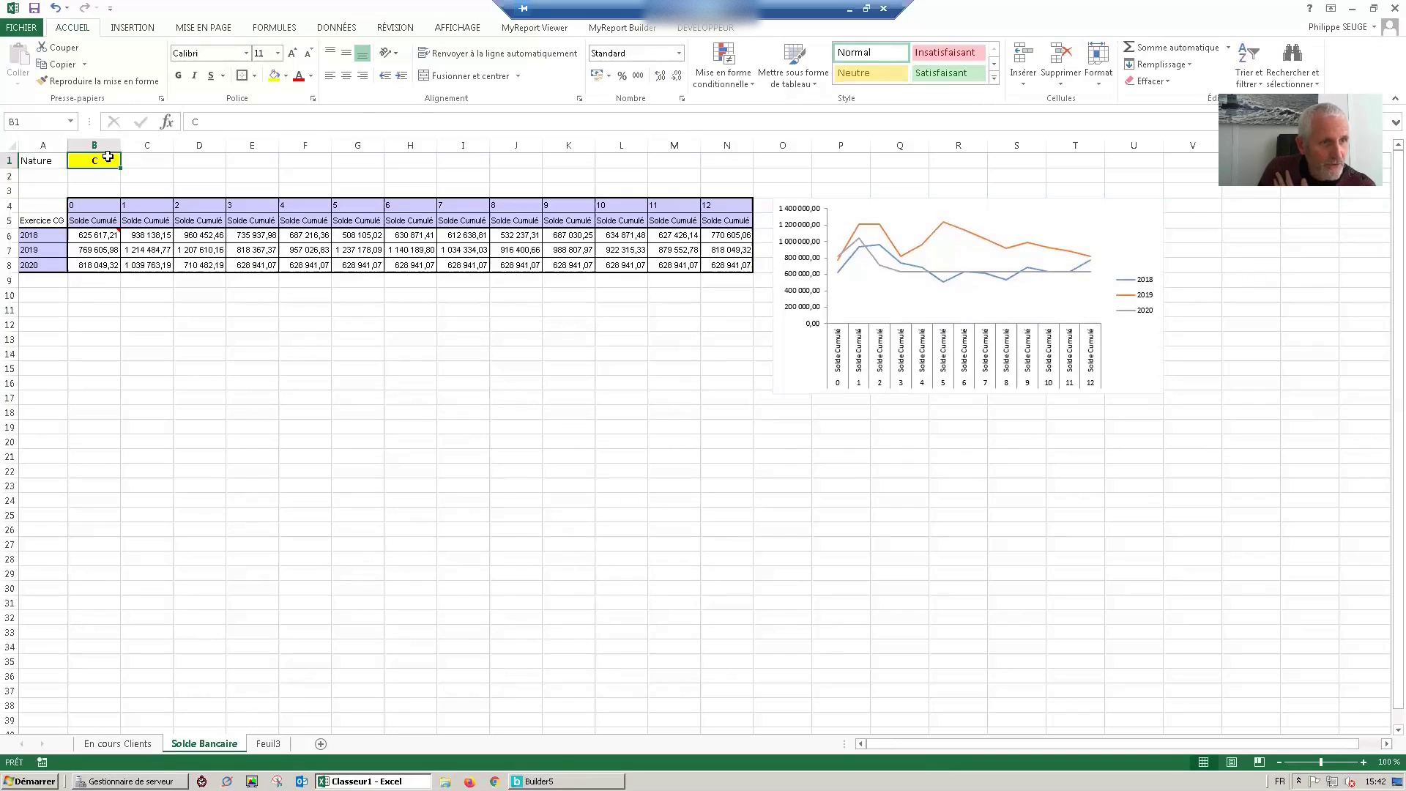
left_click(103, 158)
left_click(51, 119)
type("N")
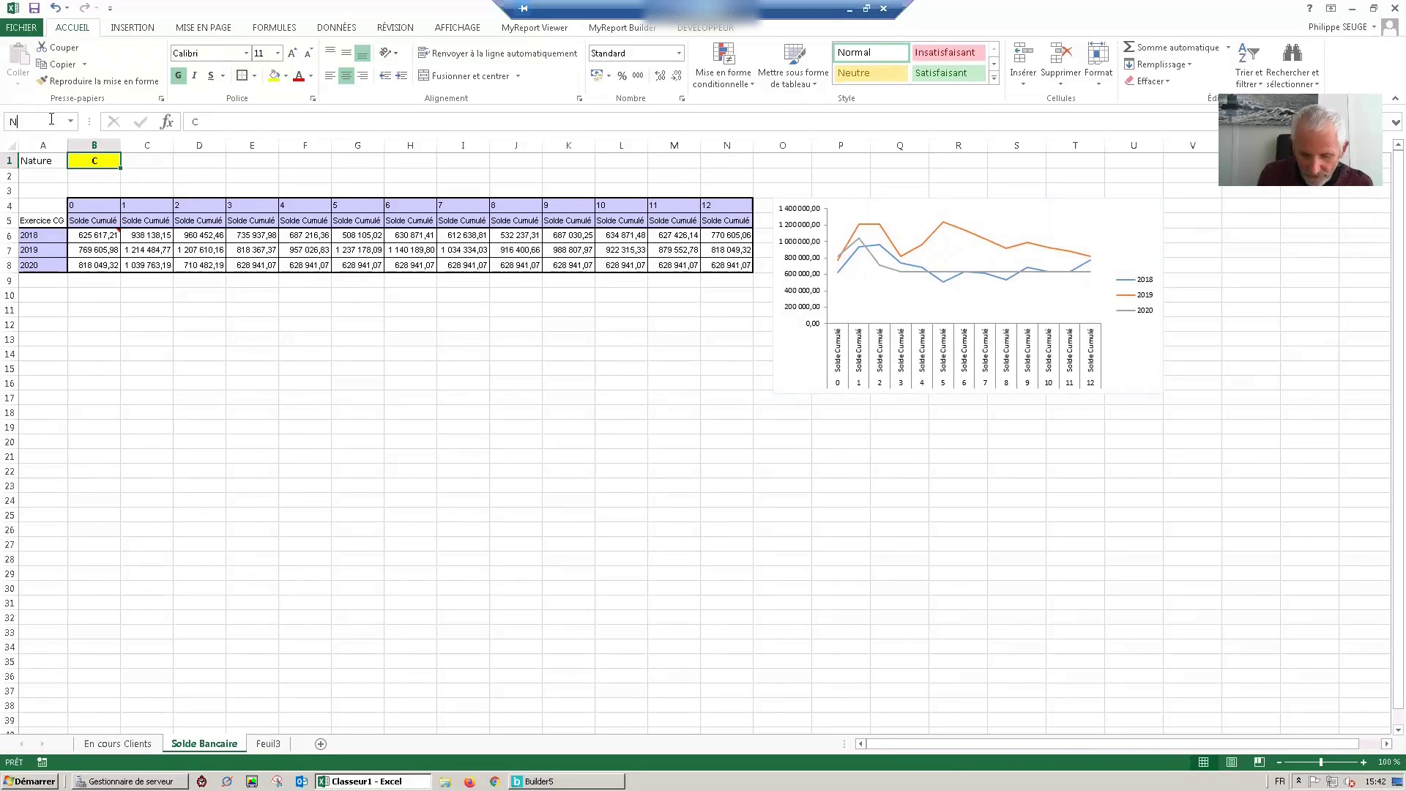
type("AT_BQE")
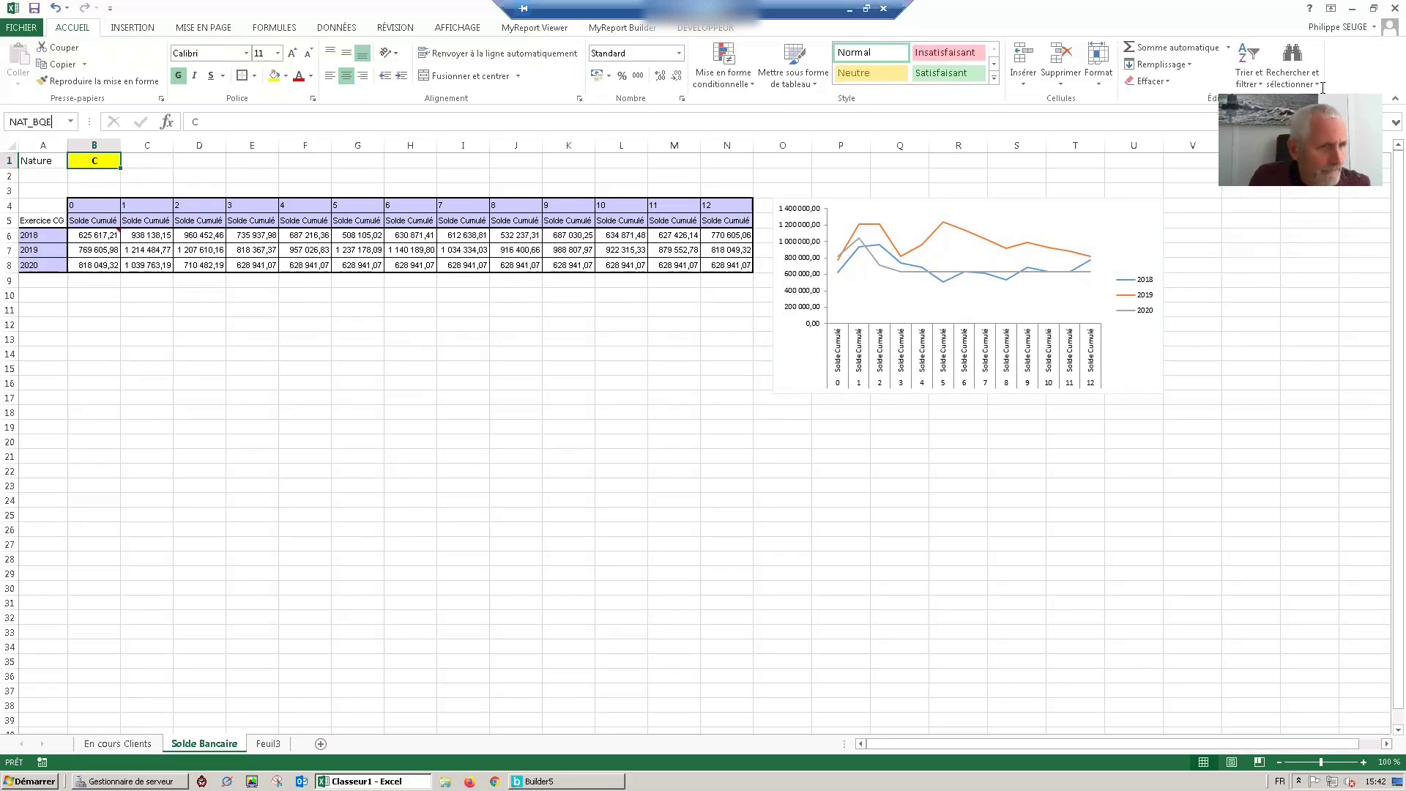
left_click(106, 170)
left_click(94, 158)
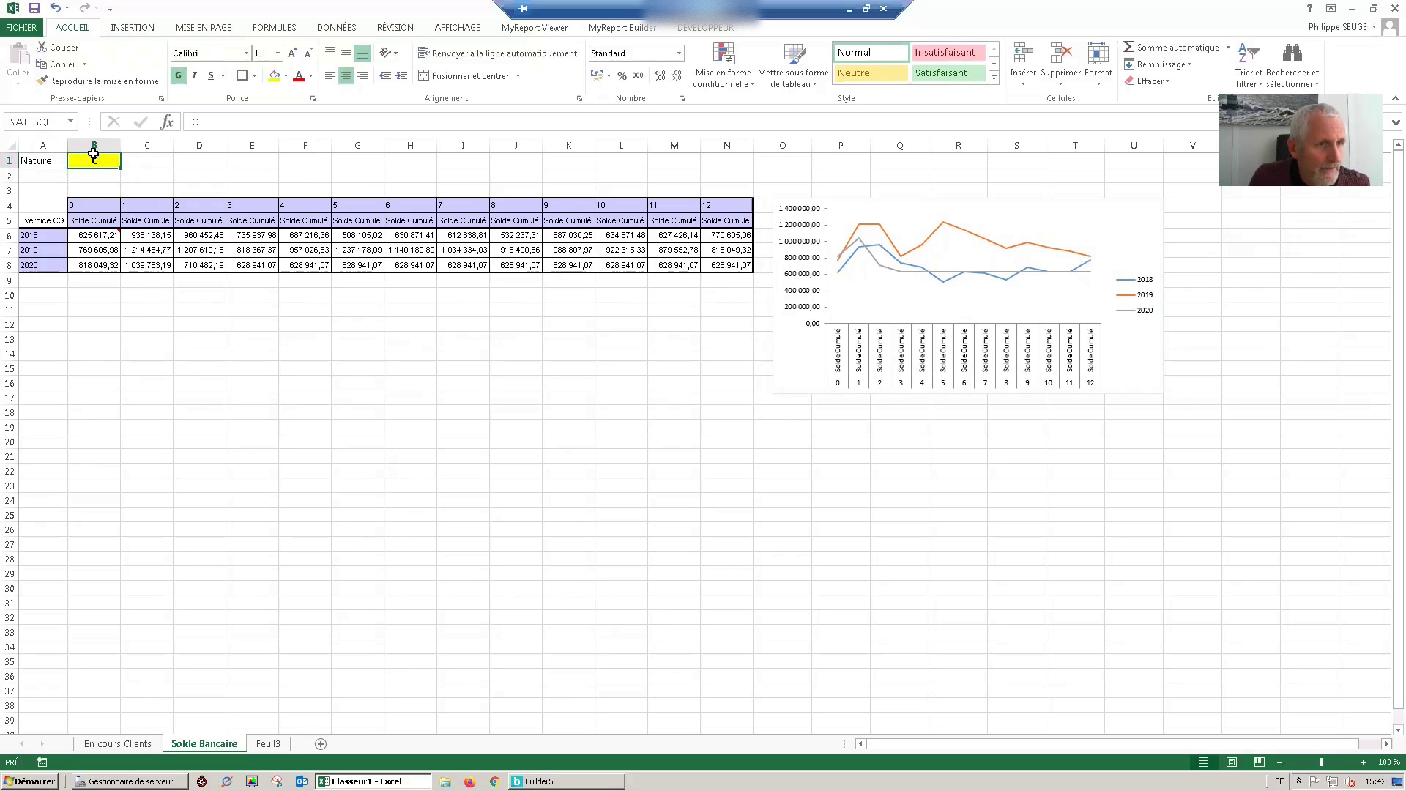
Set the Nature parameter in cell B1 of Solde Bancaire to B
left_click(168, 233)
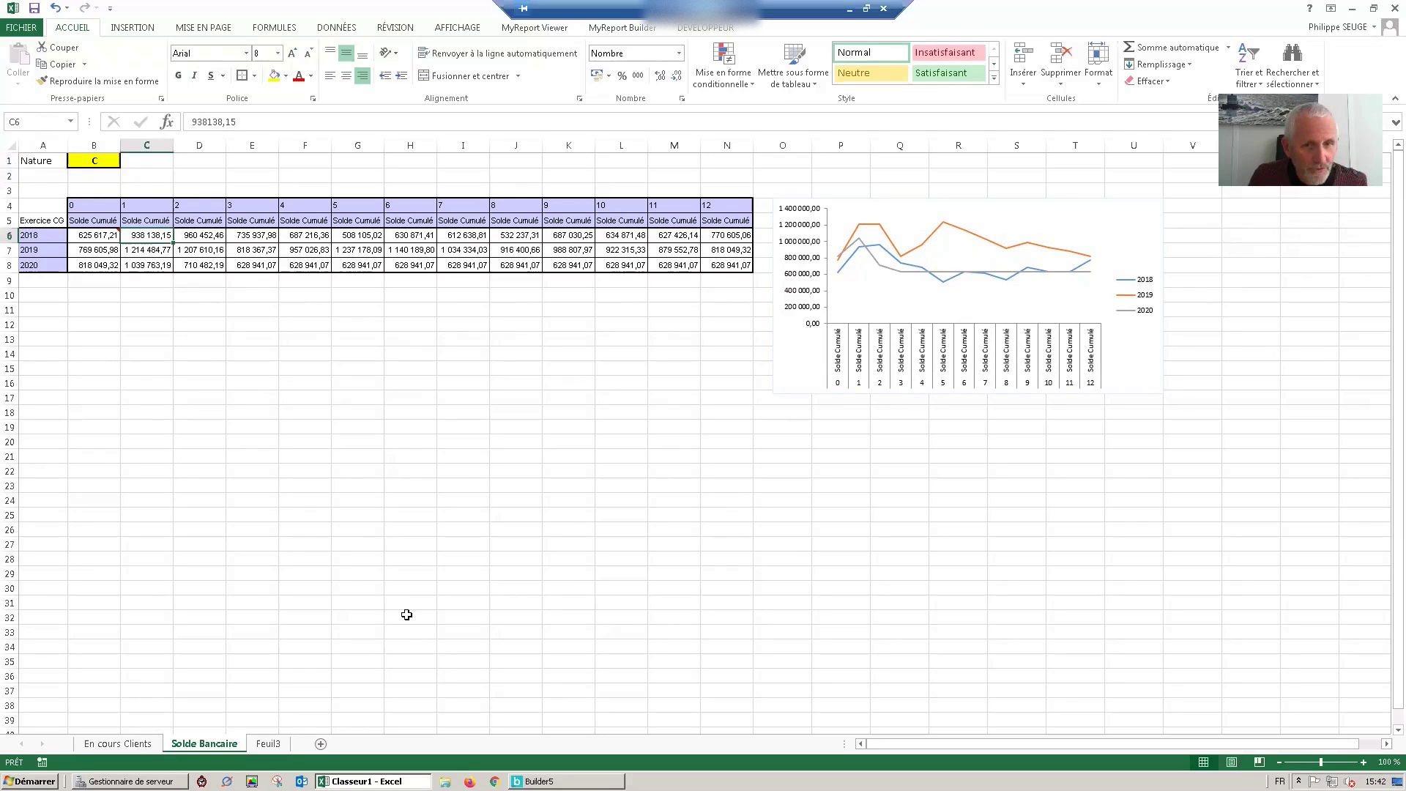
left_click(542, 780)
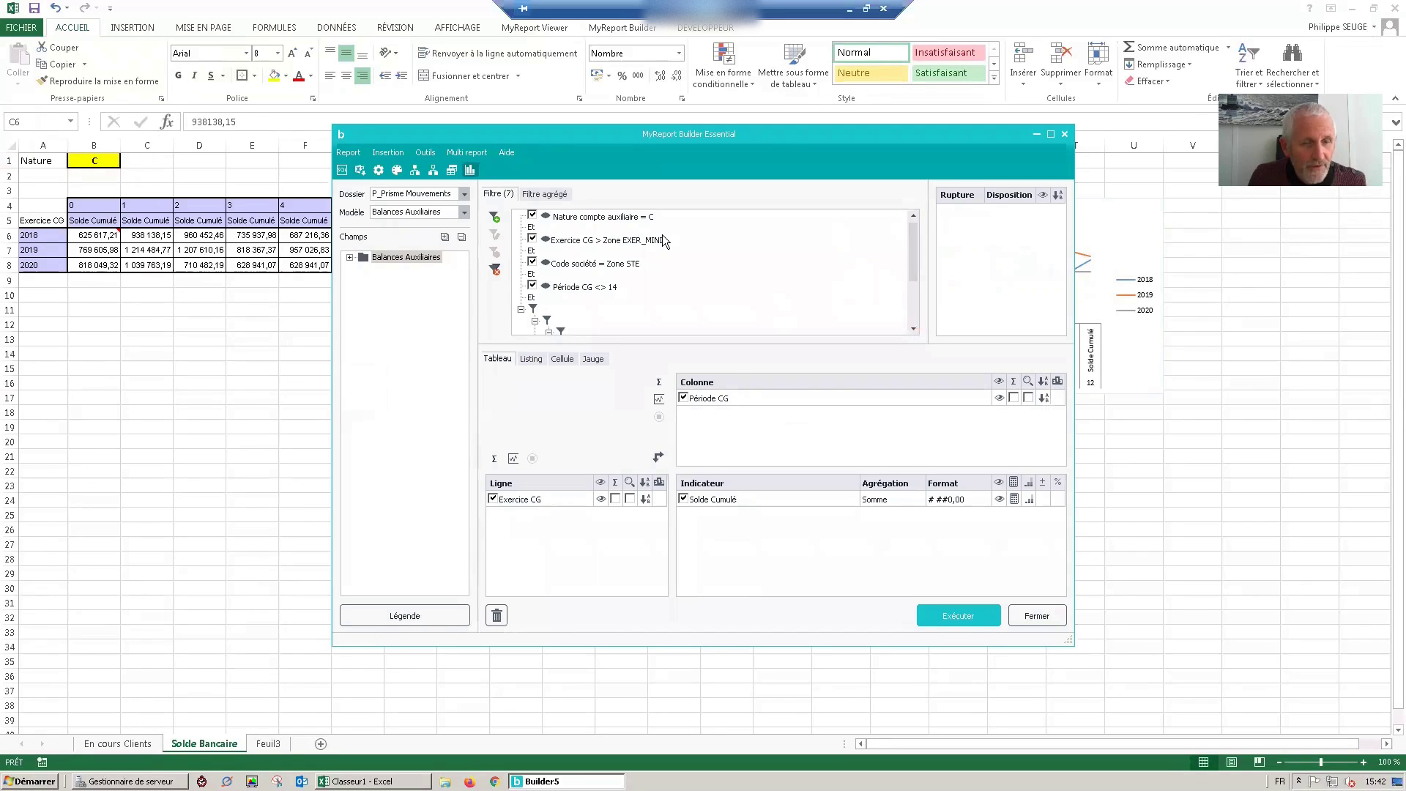
left_click(100, 163)
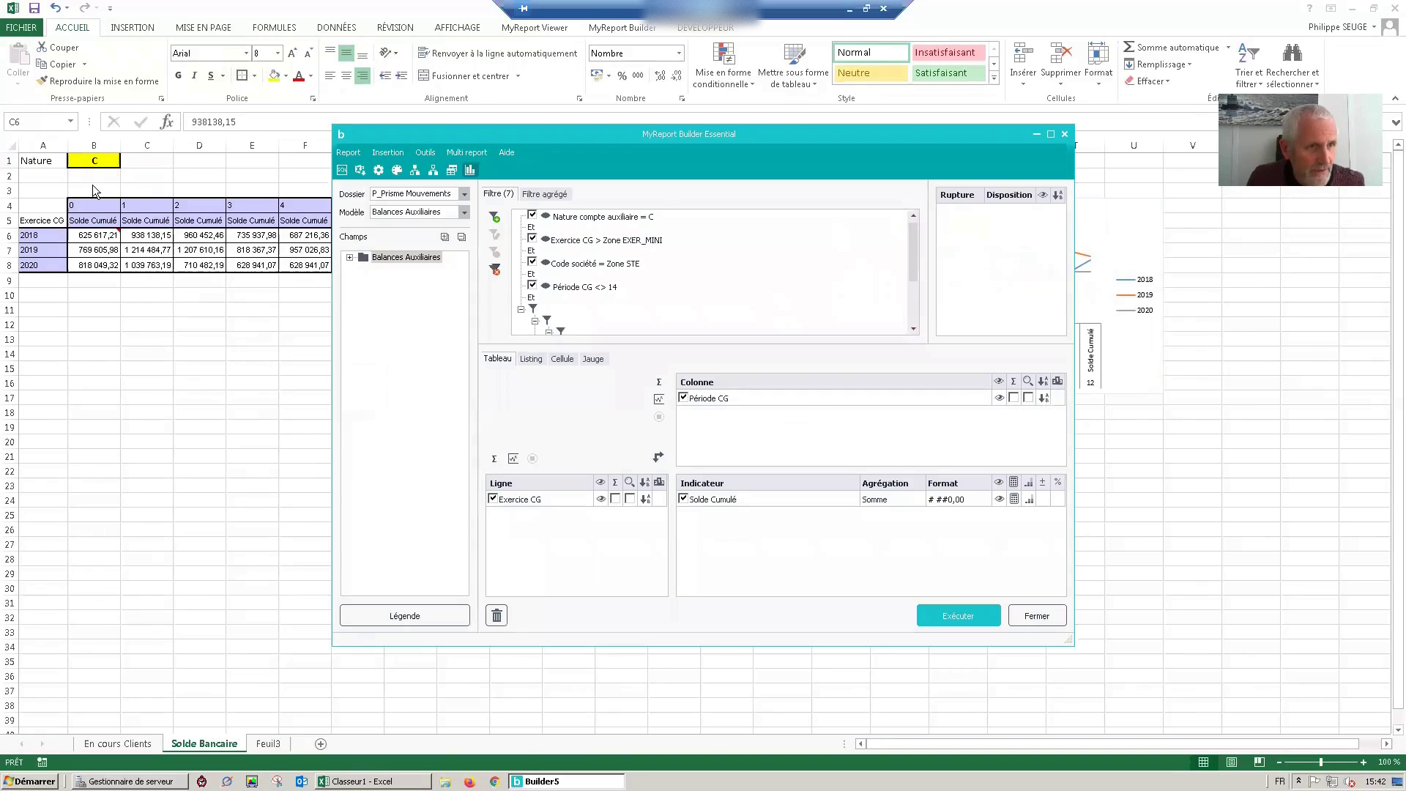
left_click(98, 163)
left_click(98, 163)
type("B")
key("Return")
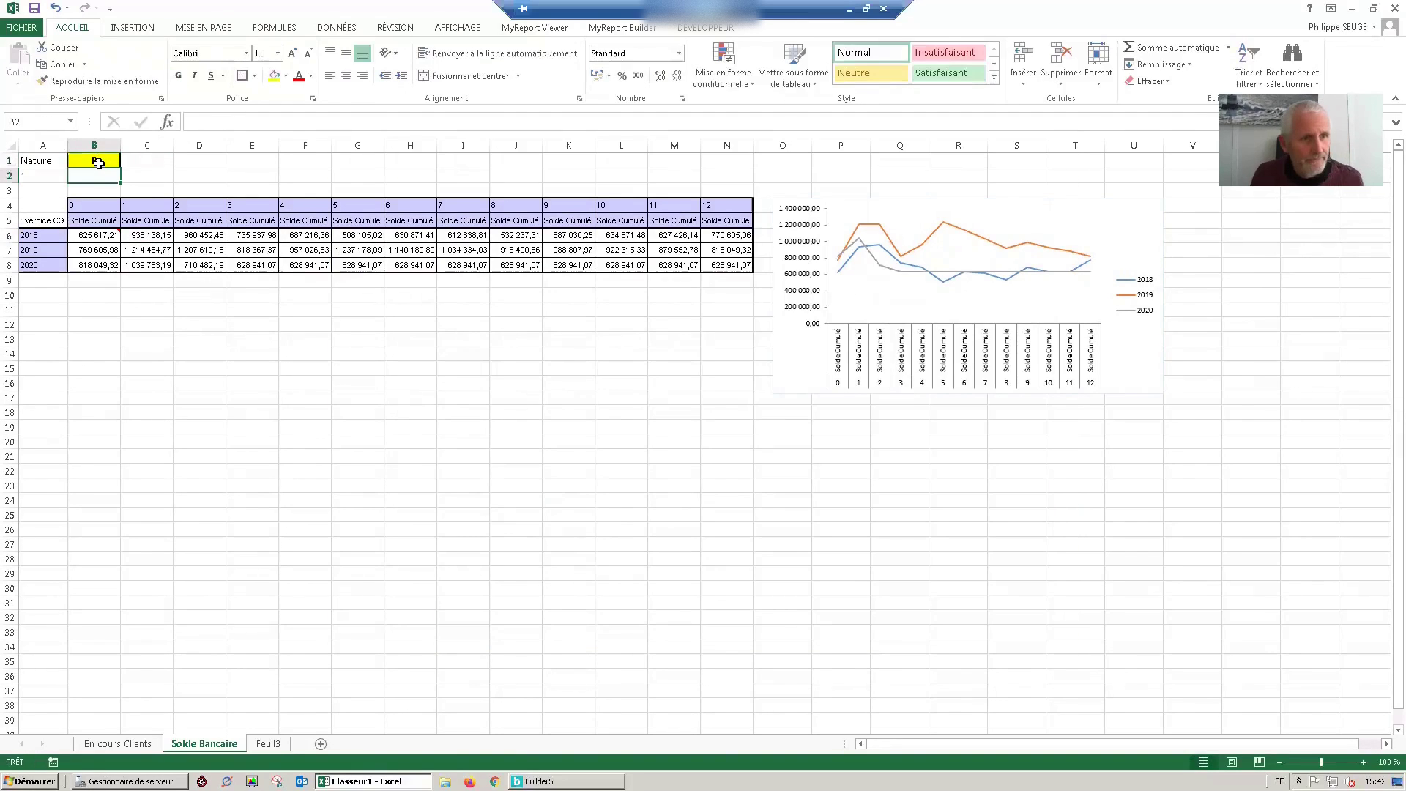
Change the bank report's Nature compte auxiliaire filter from a fixed value to the zone NAT_BQE and run the report
left_click(292, 225)
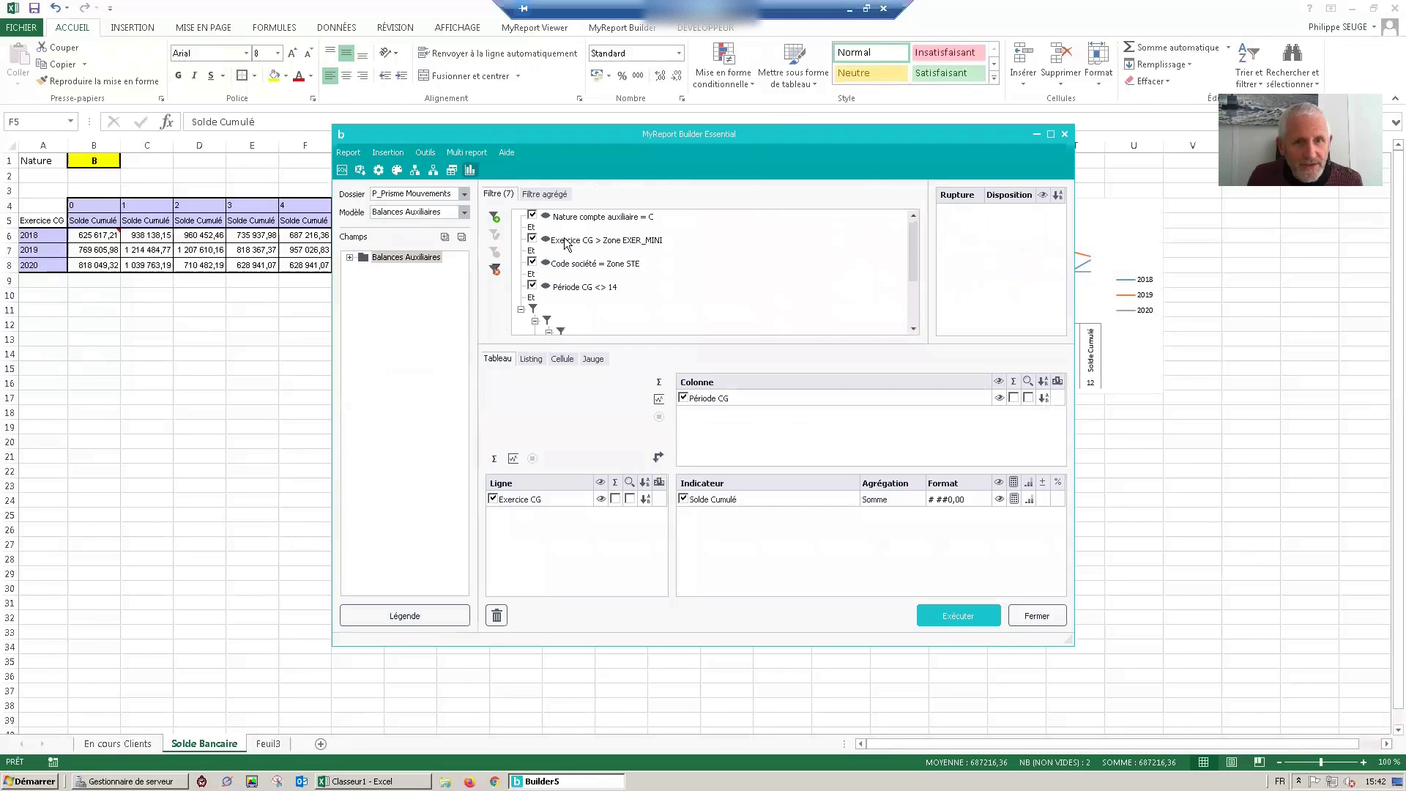
left_click(597, 220)
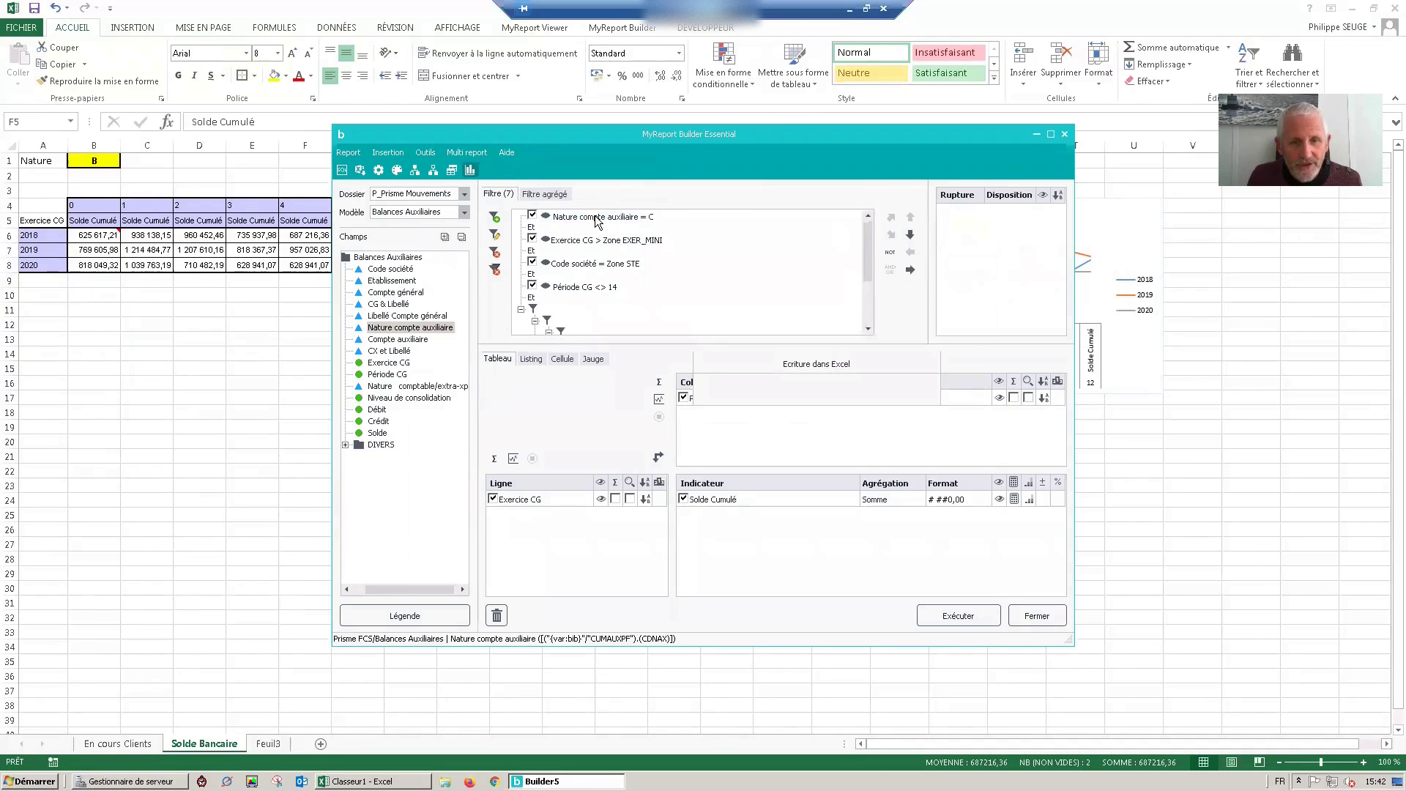
double_click(597, 218)
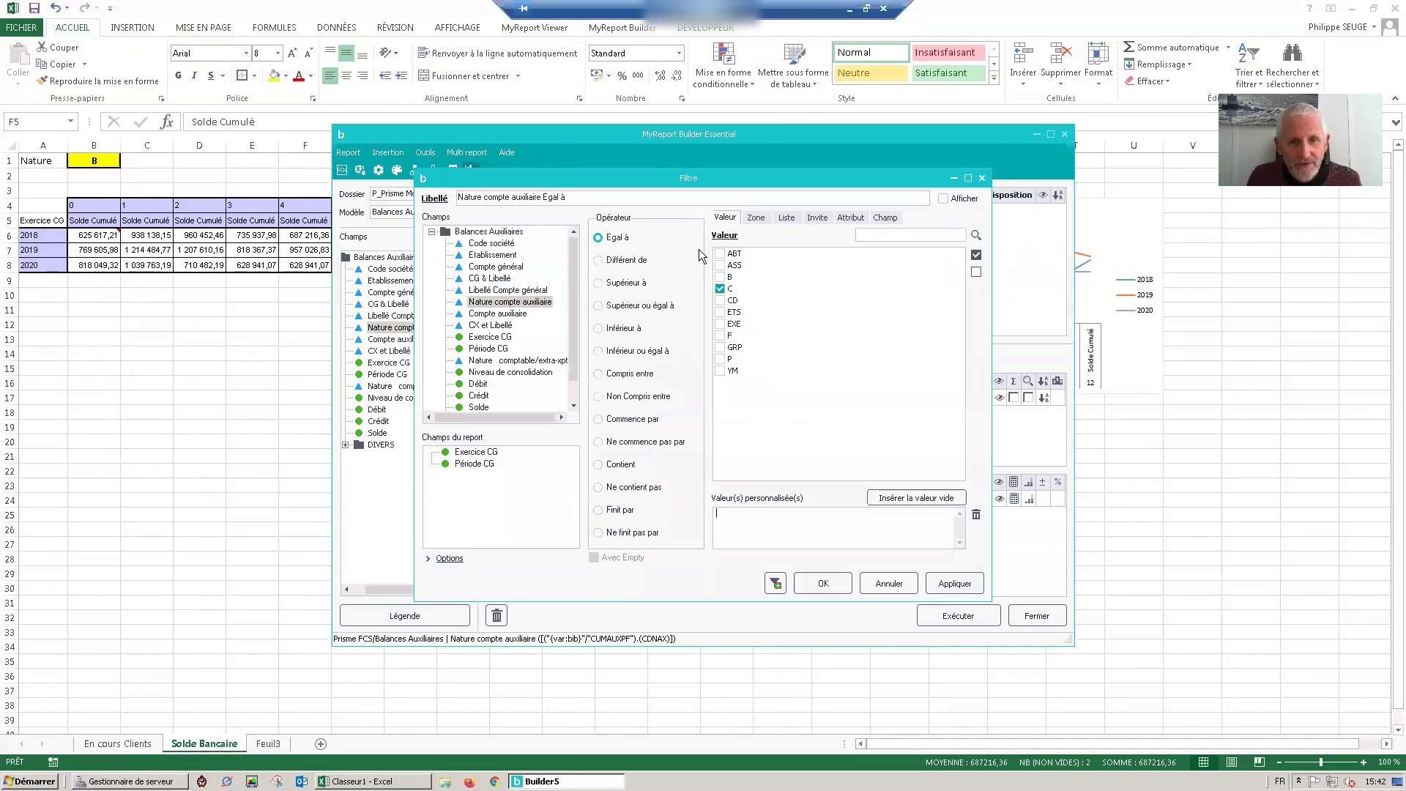
left_click(719, 289)
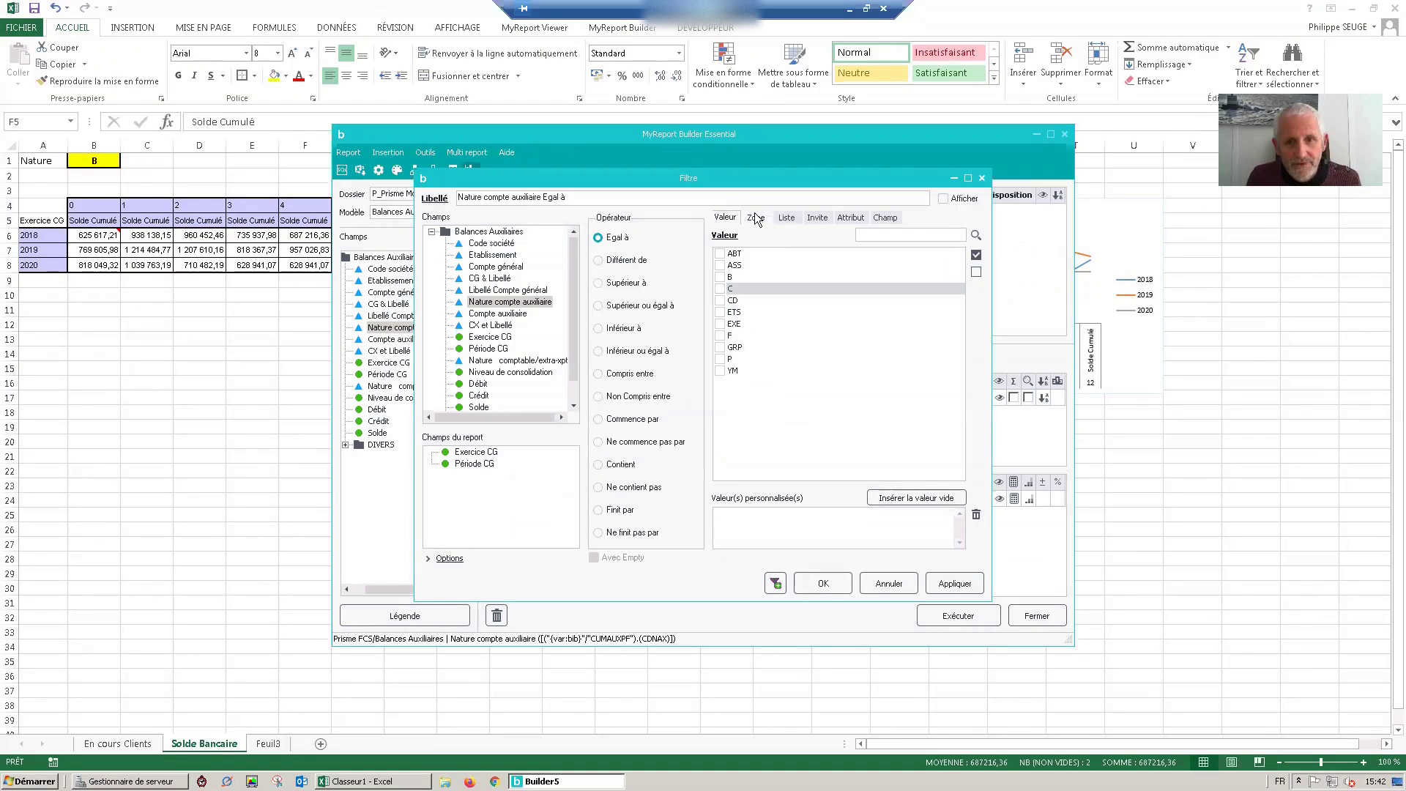
left_click(756, 219)
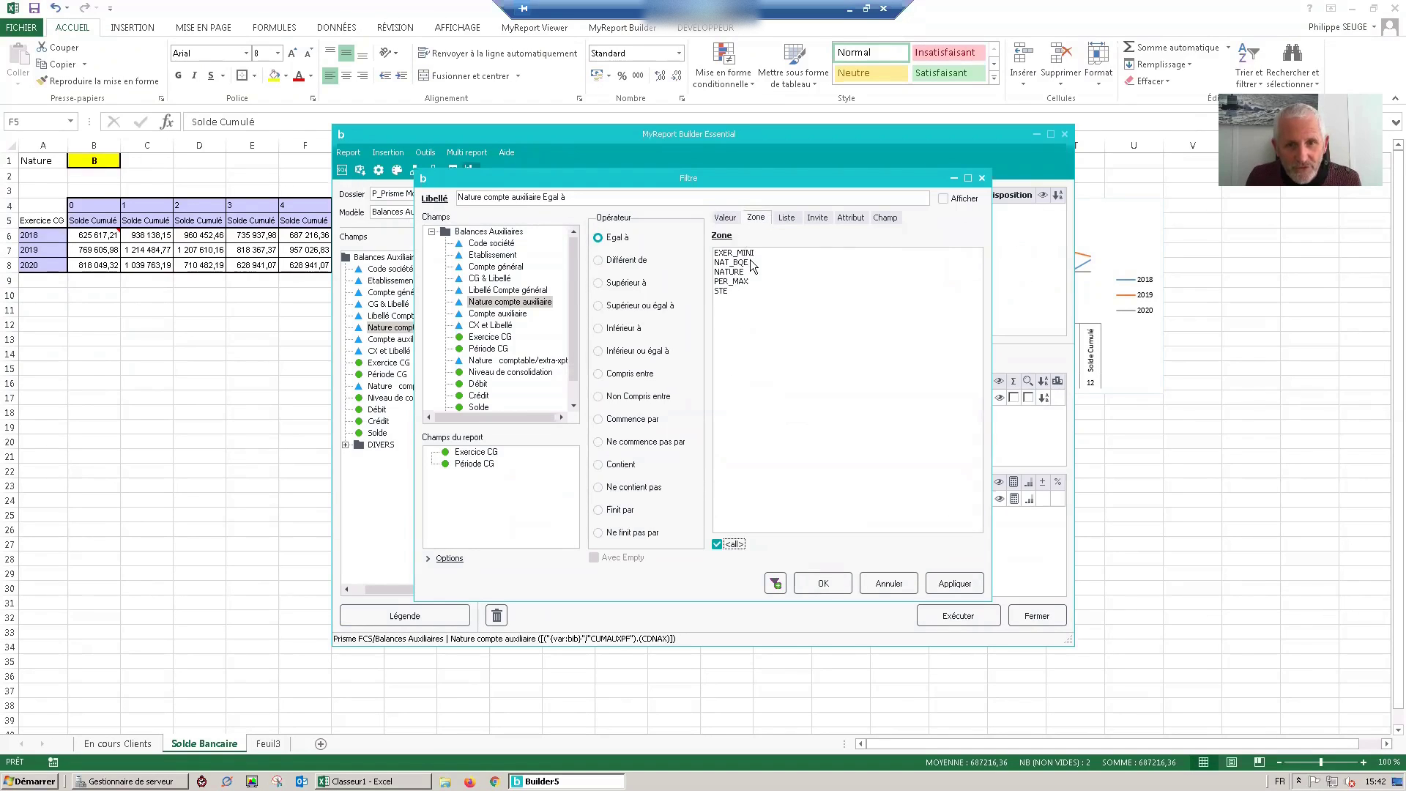
left_click(752, 265)
left_click(823, 583)
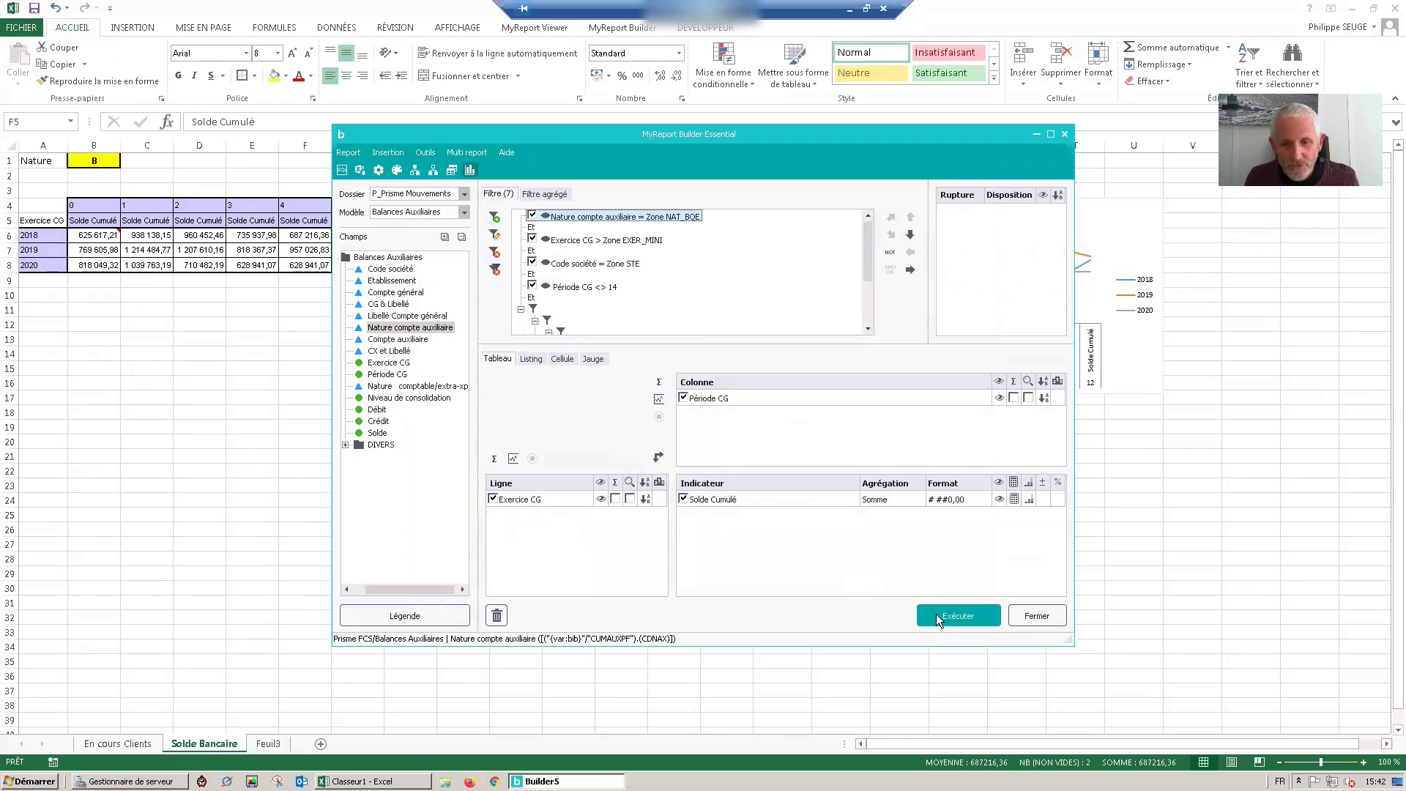
left_click(936, 614)
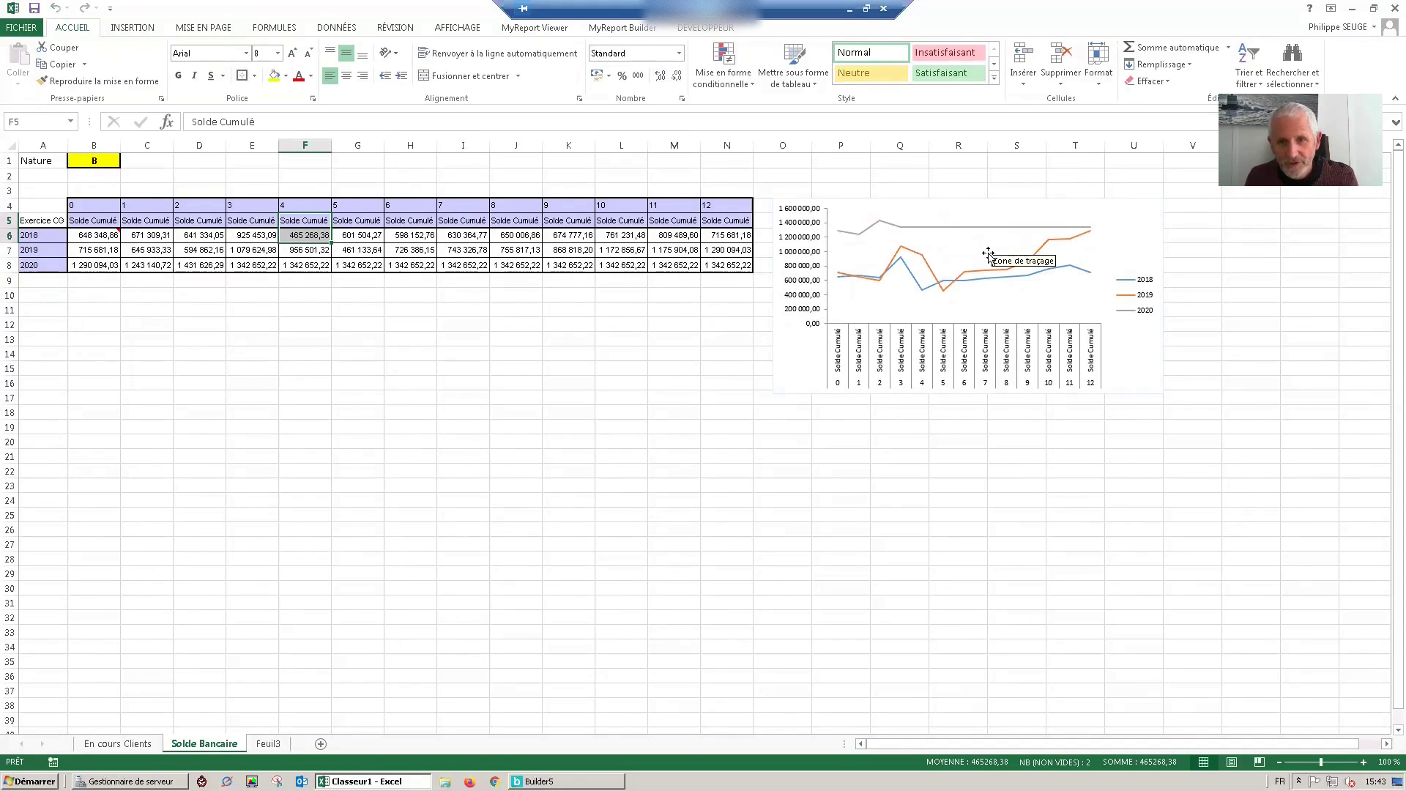
Move the line chart beneath the Solde Bancaire table and examine its 2018 and 2019 series
left_click(931, 212)
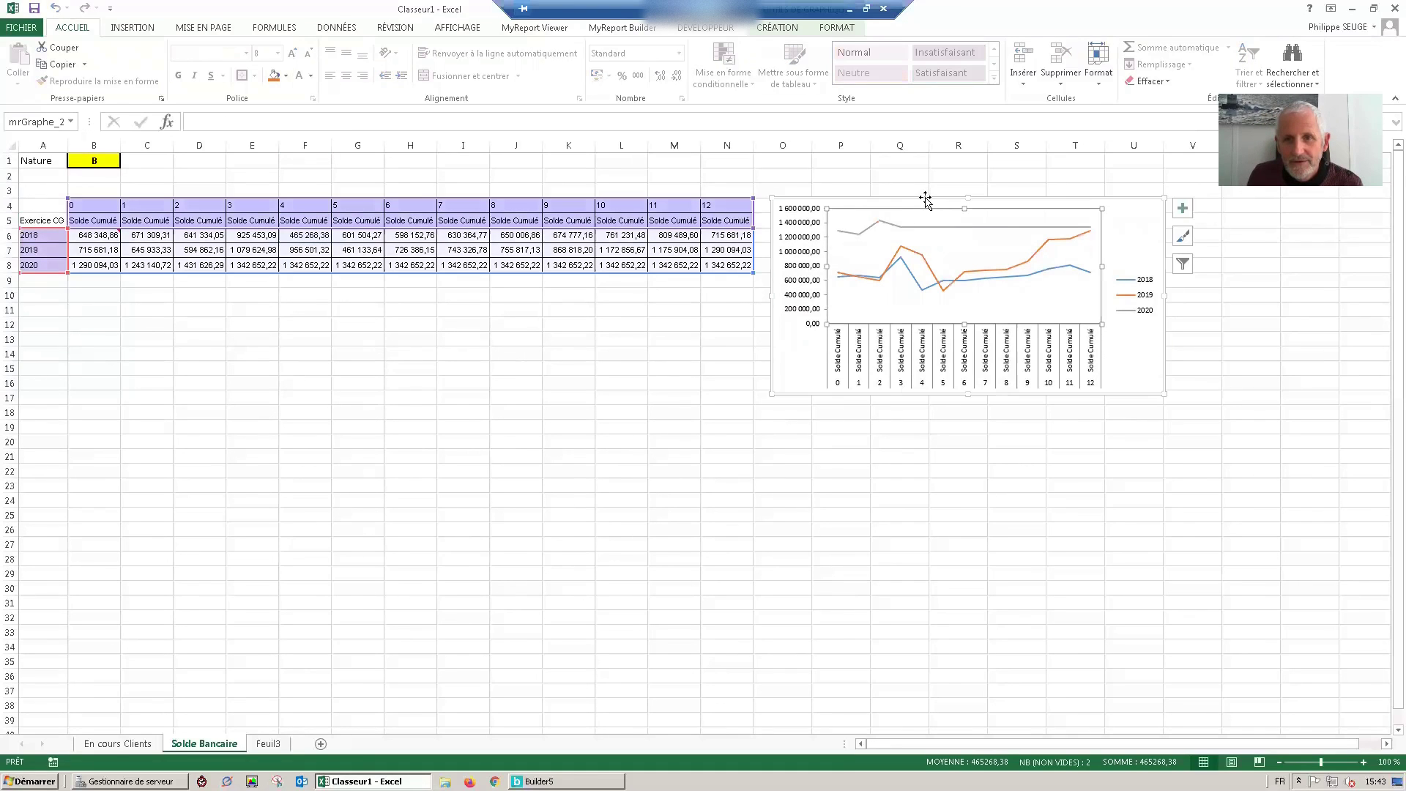
left_click_drag(924, 201, 333, 339)
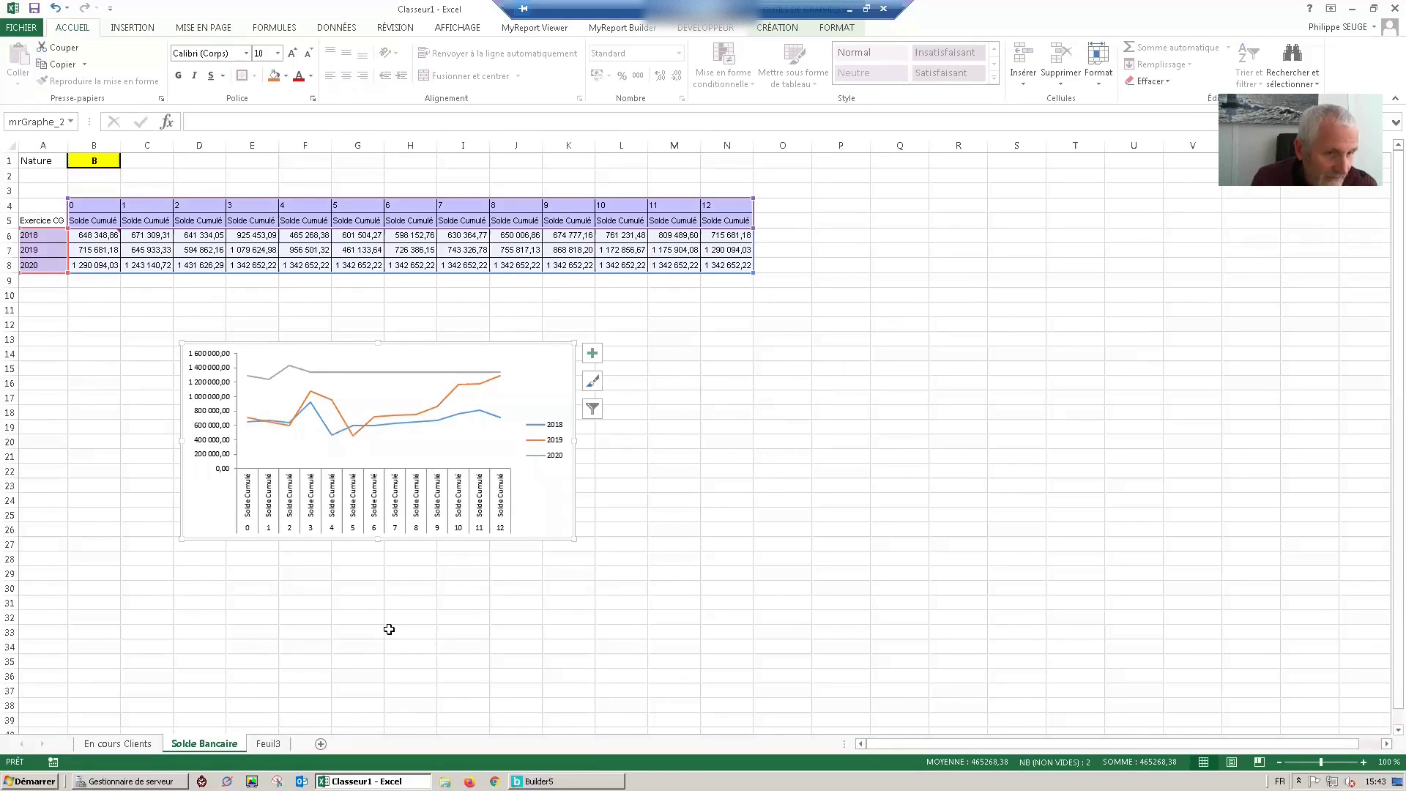
left_click(359, 372)
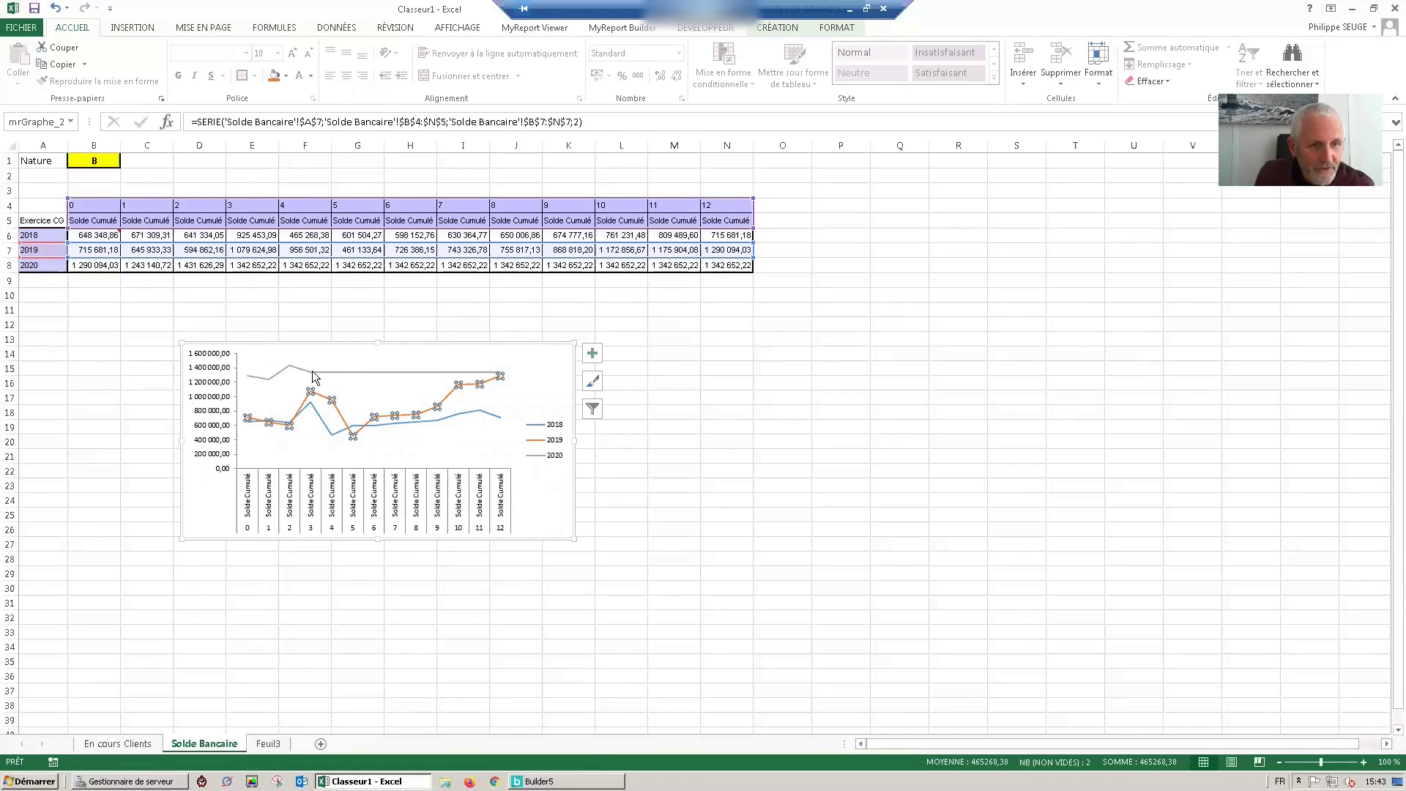
left_click(337, 430)
left_click(337, 429)
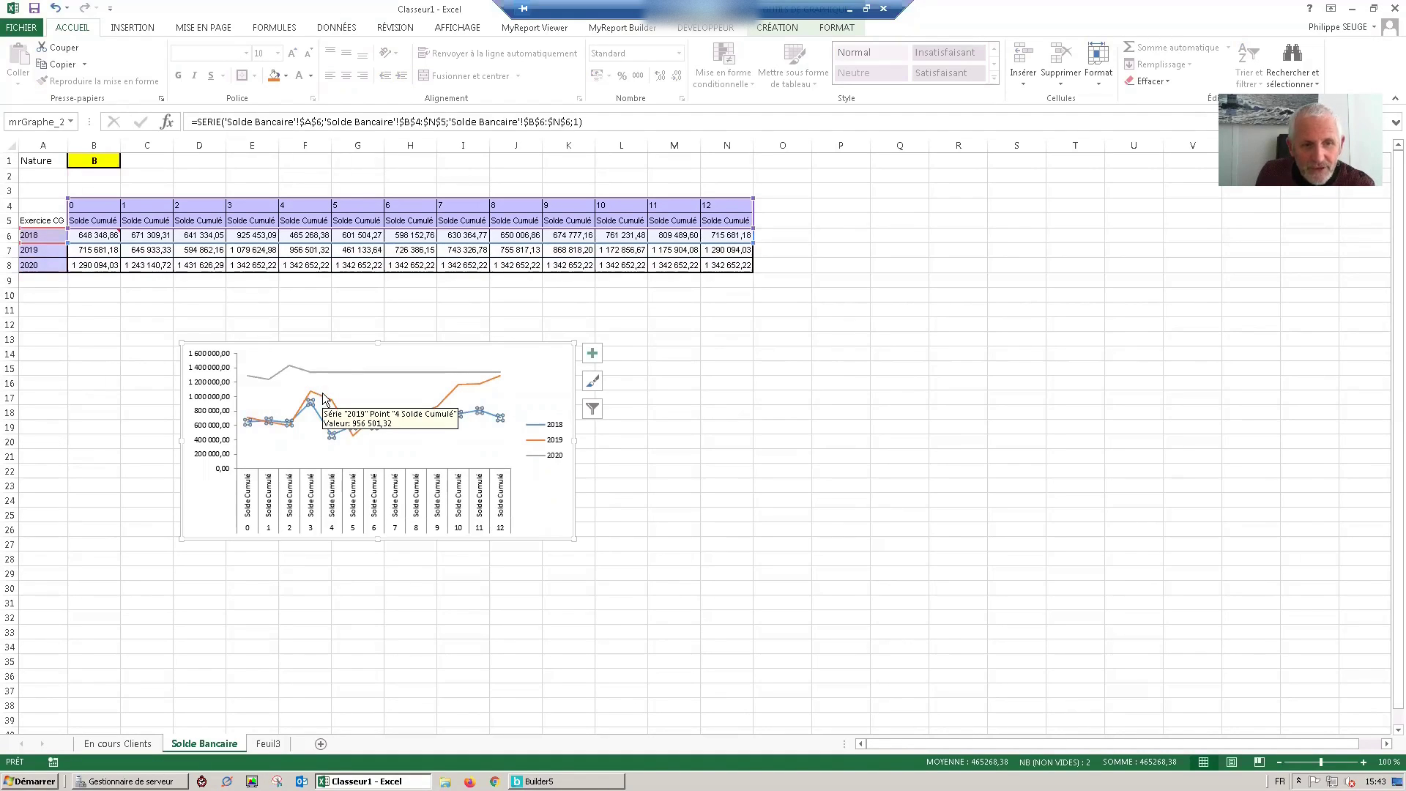
left_click(323, 397)
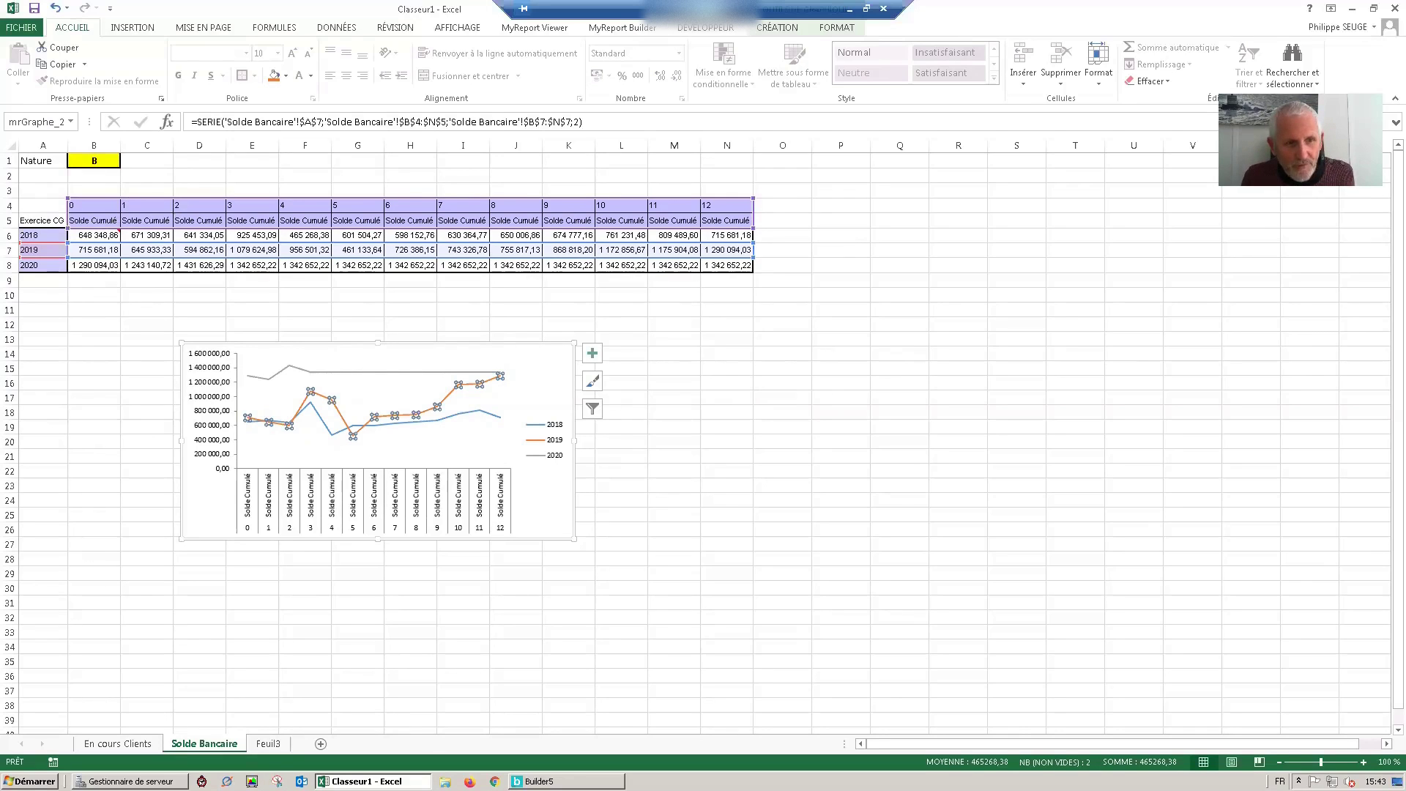
Add CX et Libellé as a Rupture of the bank report, run it, and review the table and chart of each bank
mouse_move(550, 781)
left_click(566, 756)
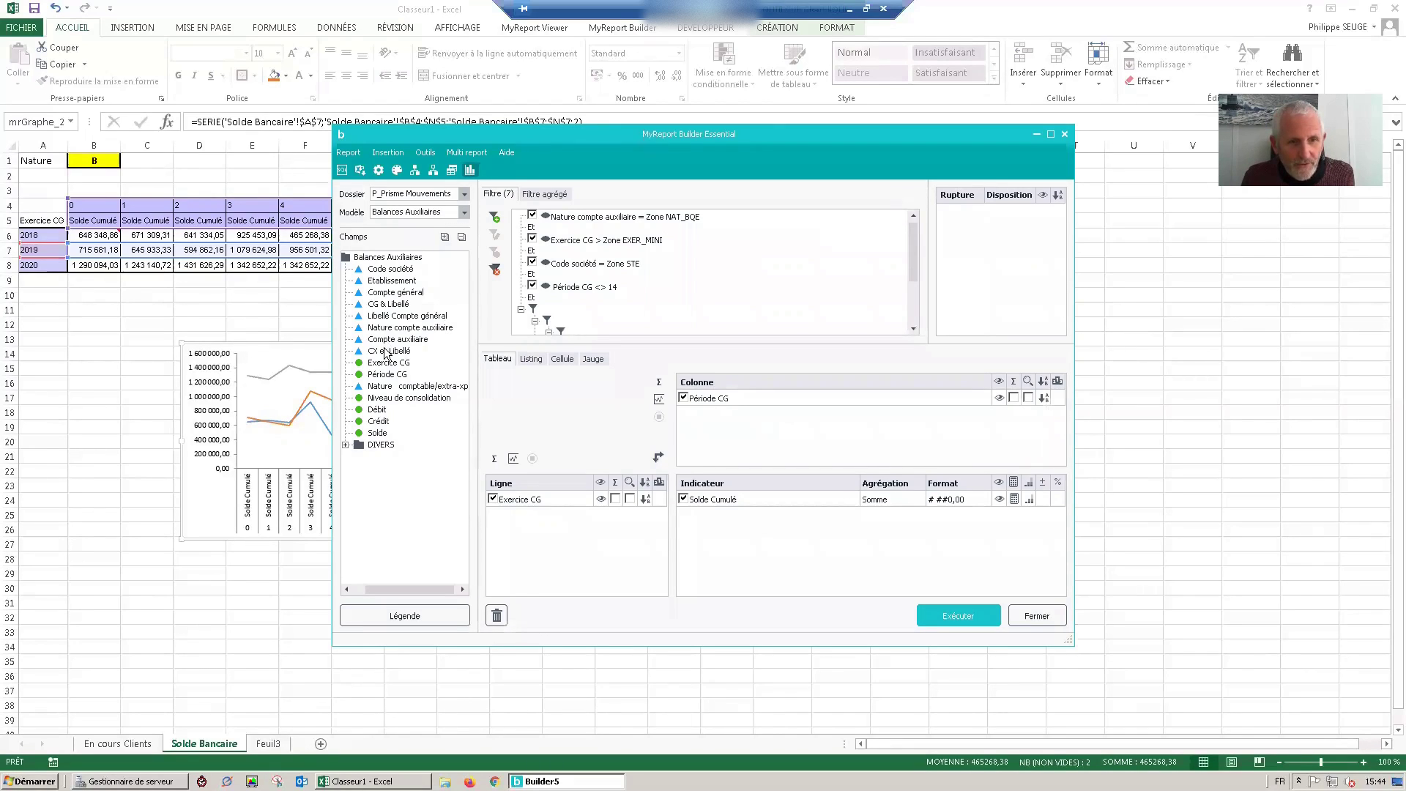
left_click_drag(382, 352, 961, 222)
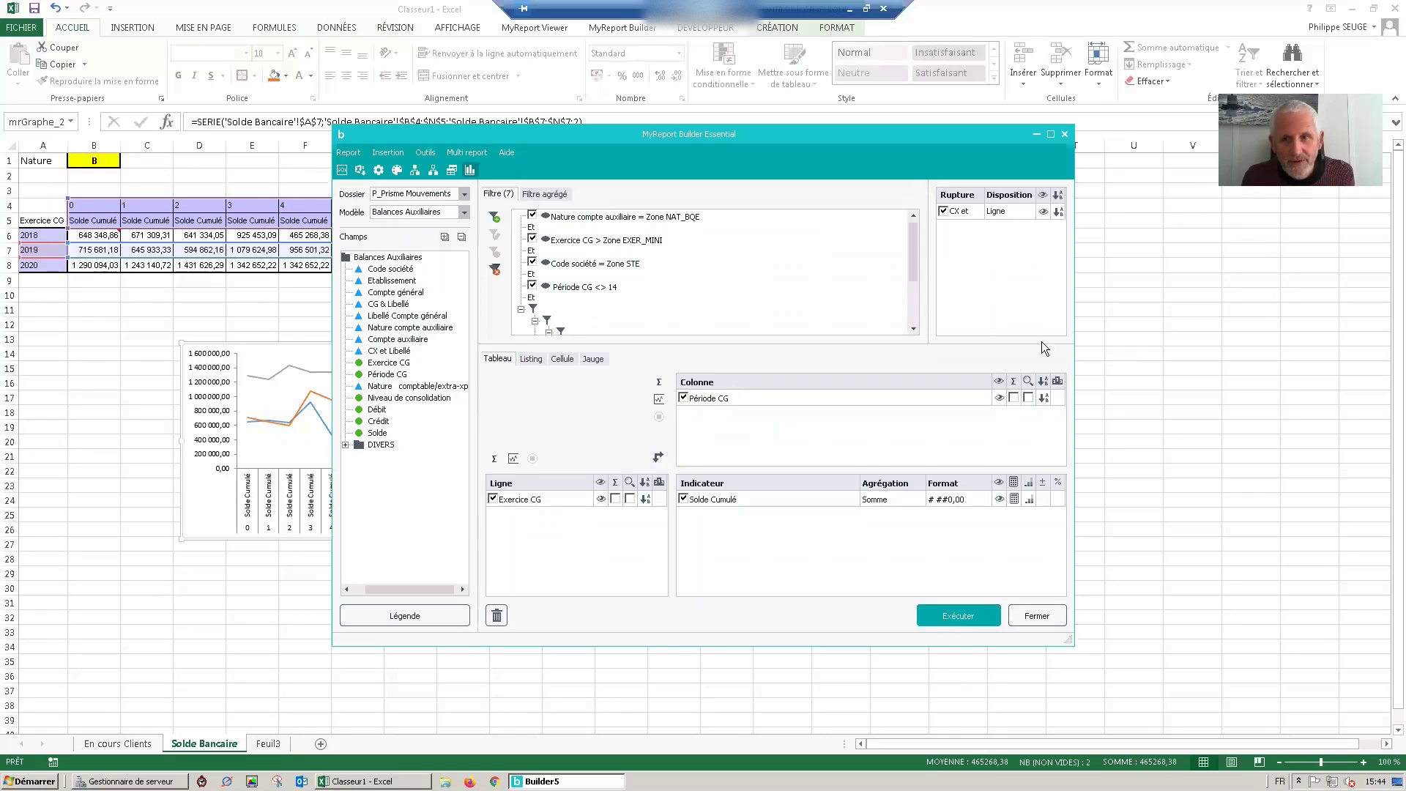
left_click(980, 619)
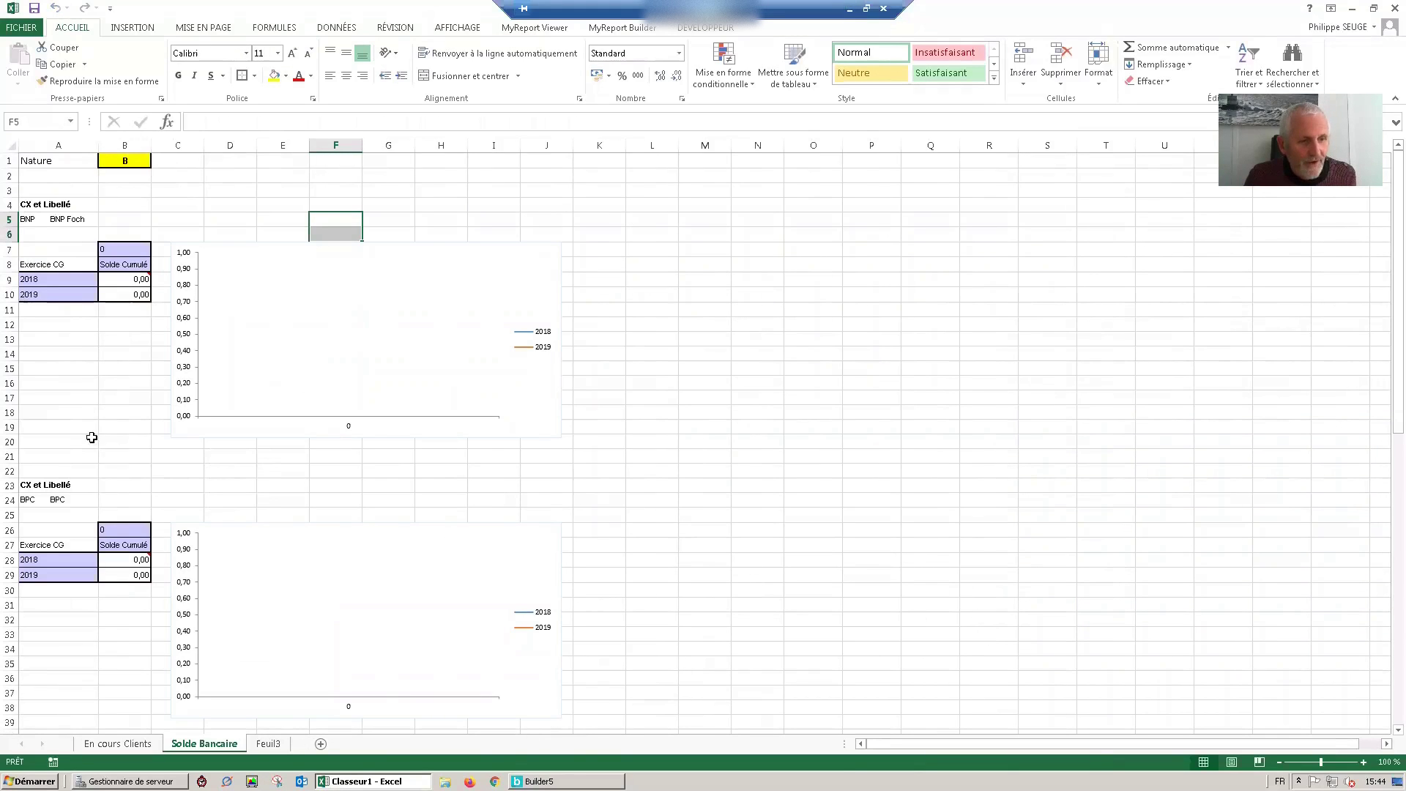
scroll(95, 552, "down", 4)
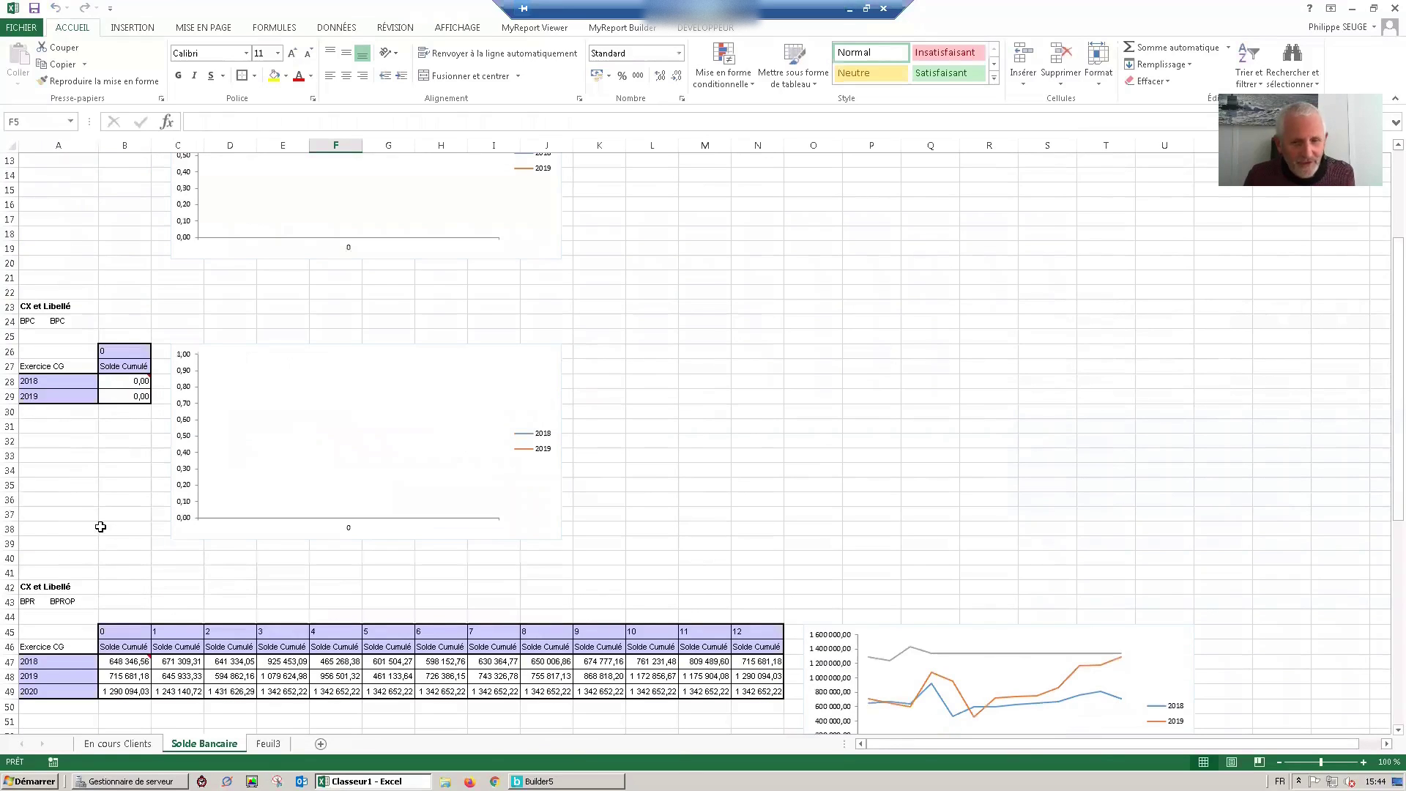
scroll(101, 528, "down", 4)
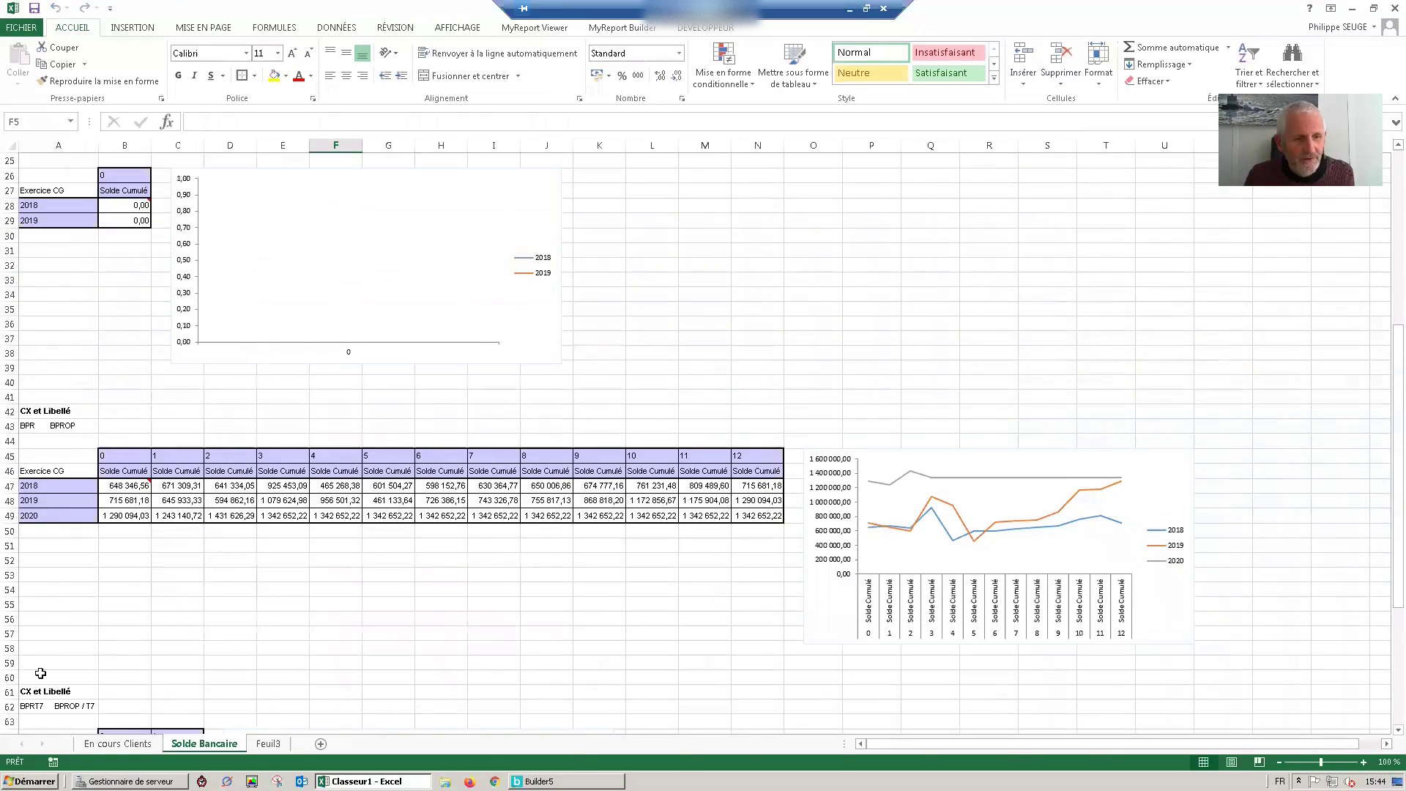
scroll(44, 671, "down", 6)
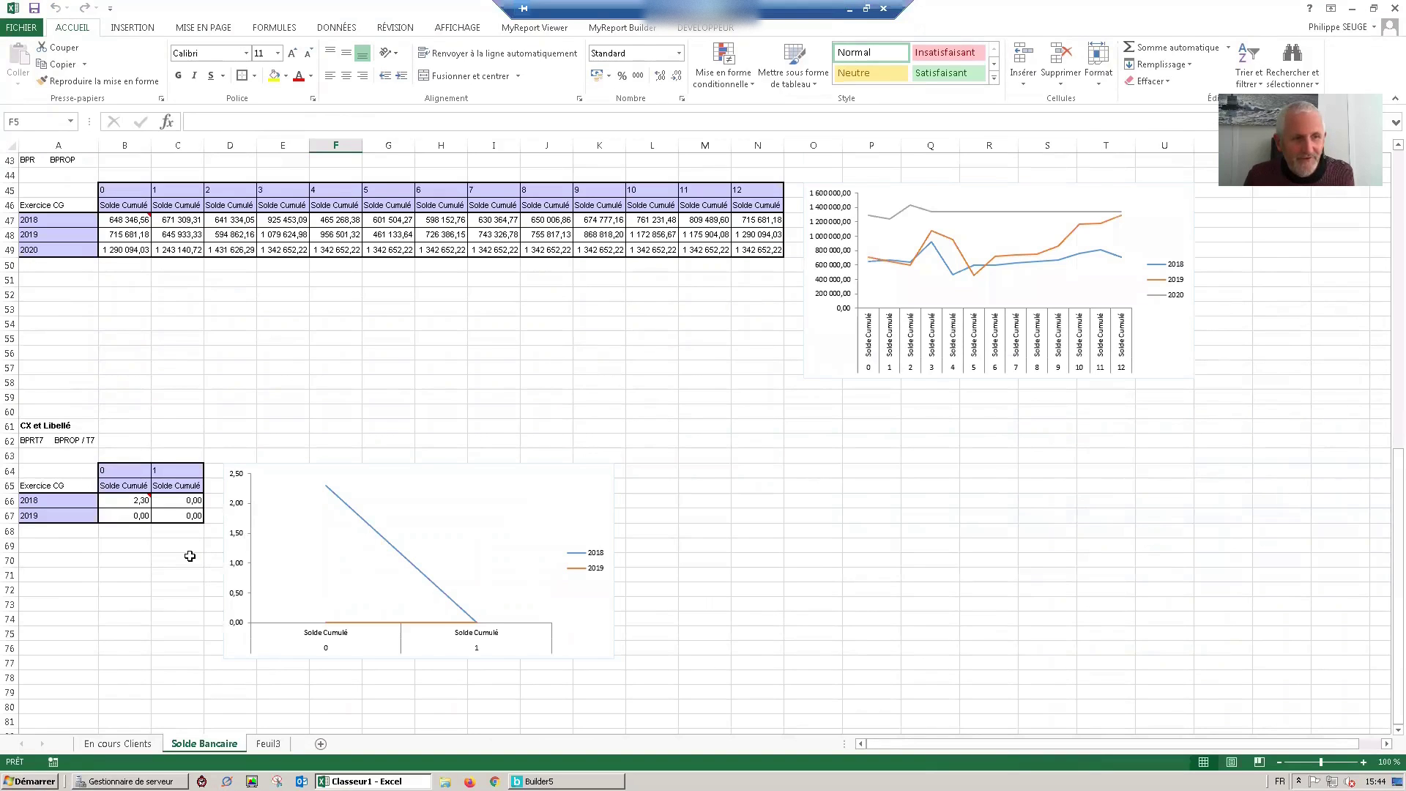
scroll(191, 555, "down", 1)
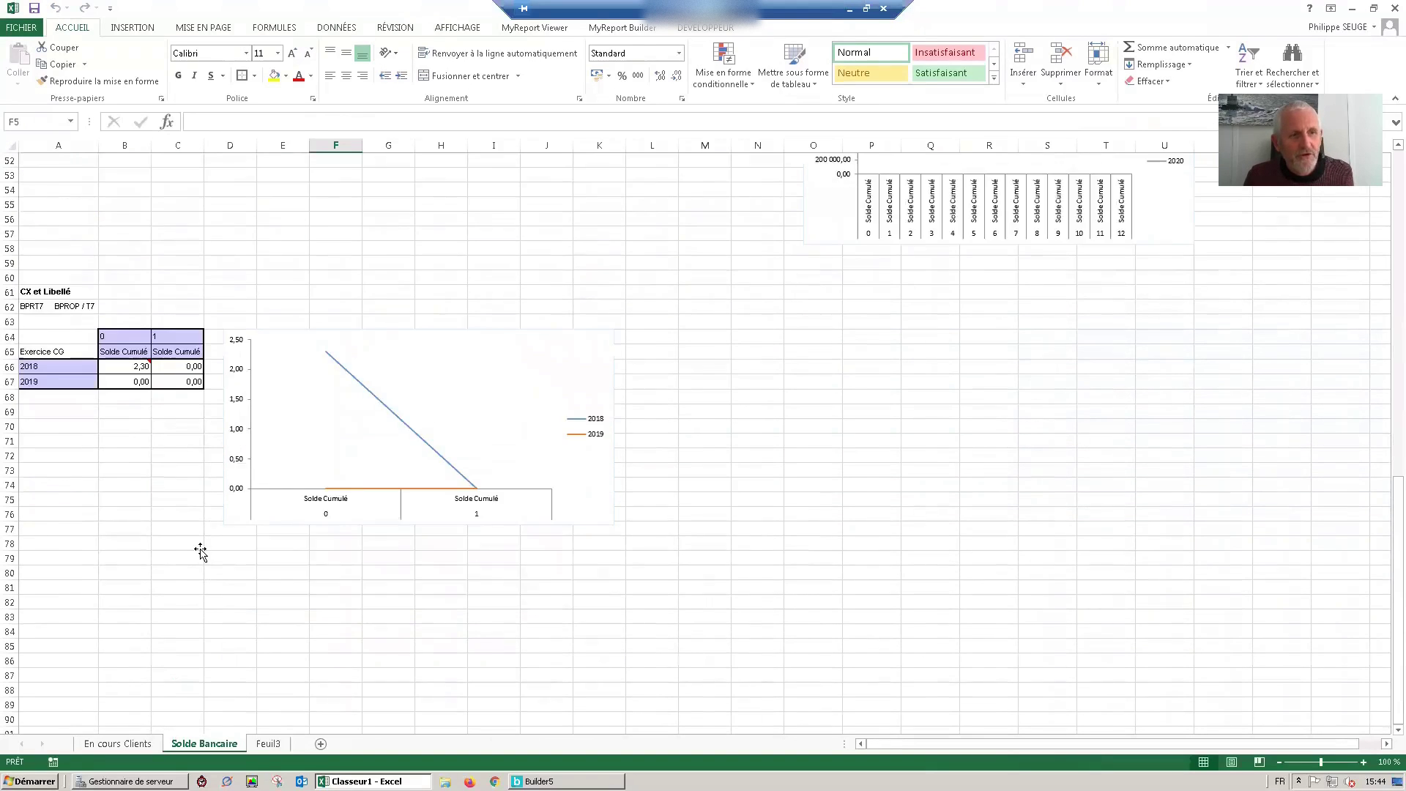
scroll(198, 549, "up", 15)
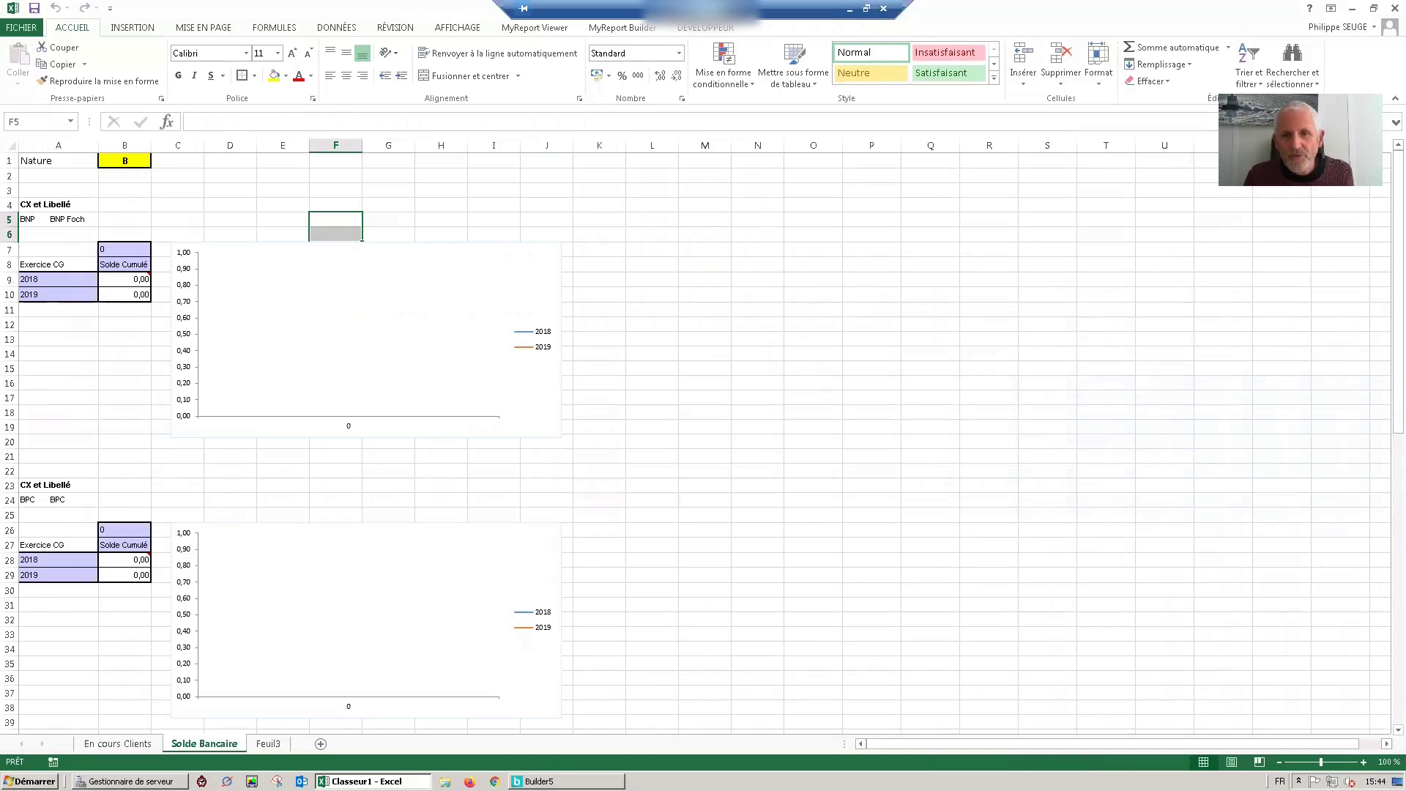
Disable the CX et Libellé Rupture of the bank report and run the report
left_click(540, 781)
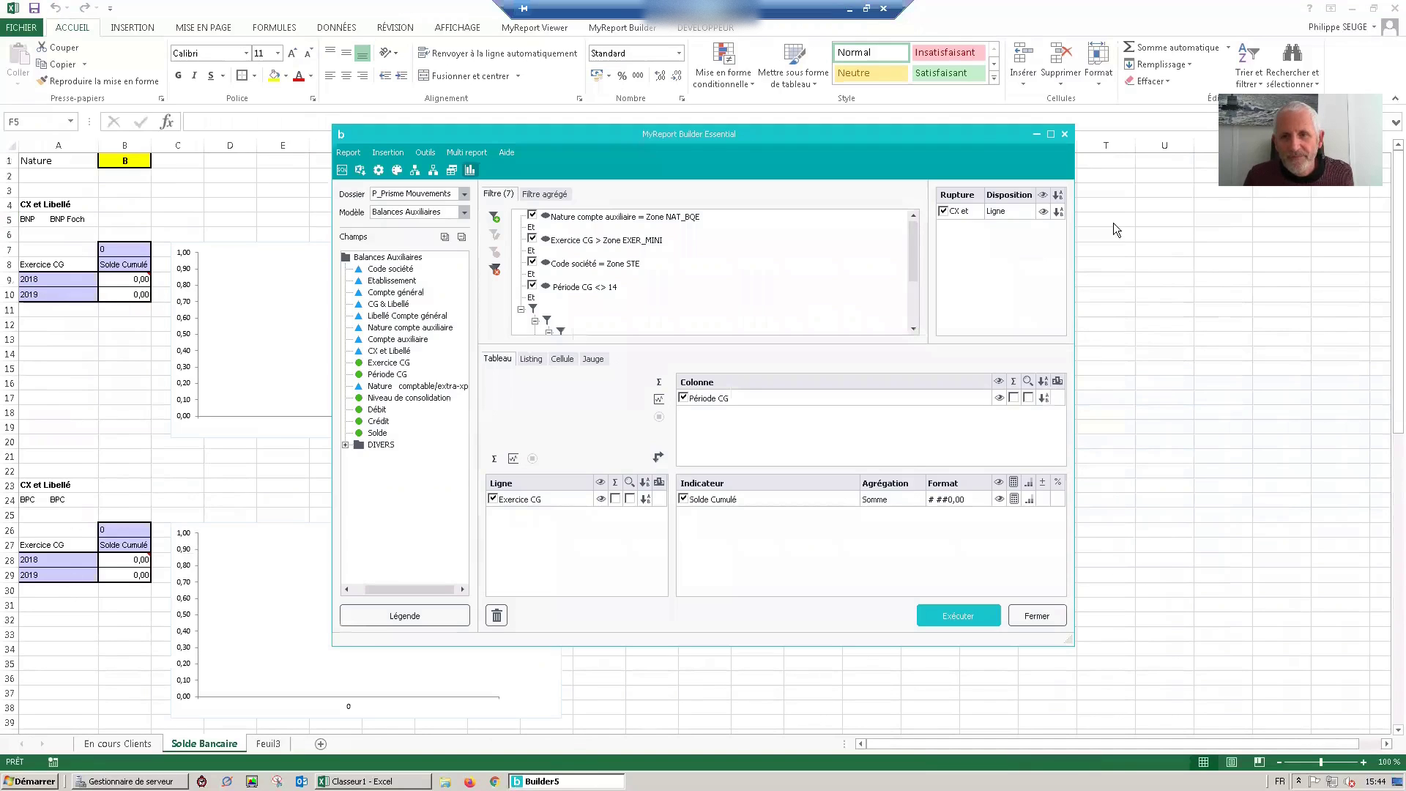
left_click(974, 214)
right_click(986, 211)
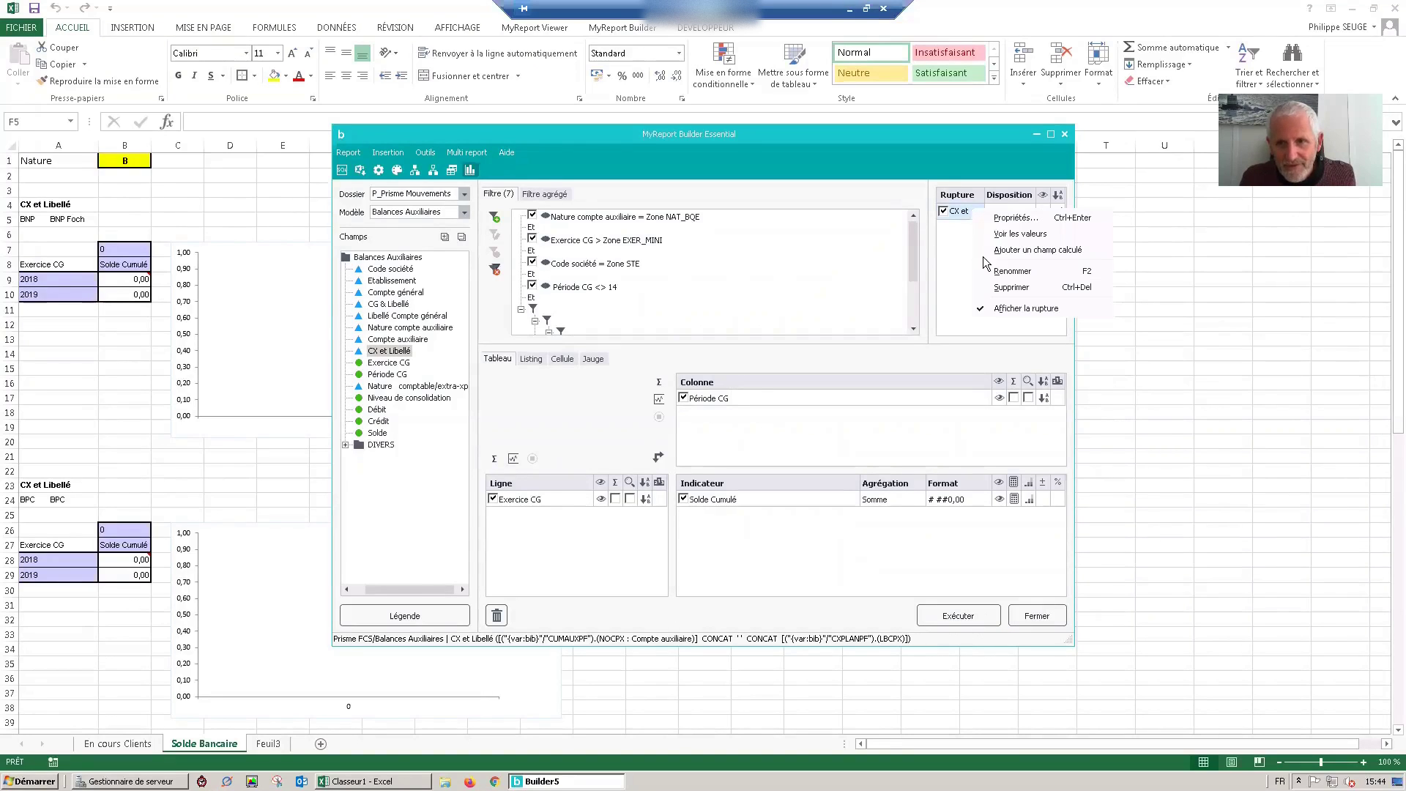
left_click(942, 212)
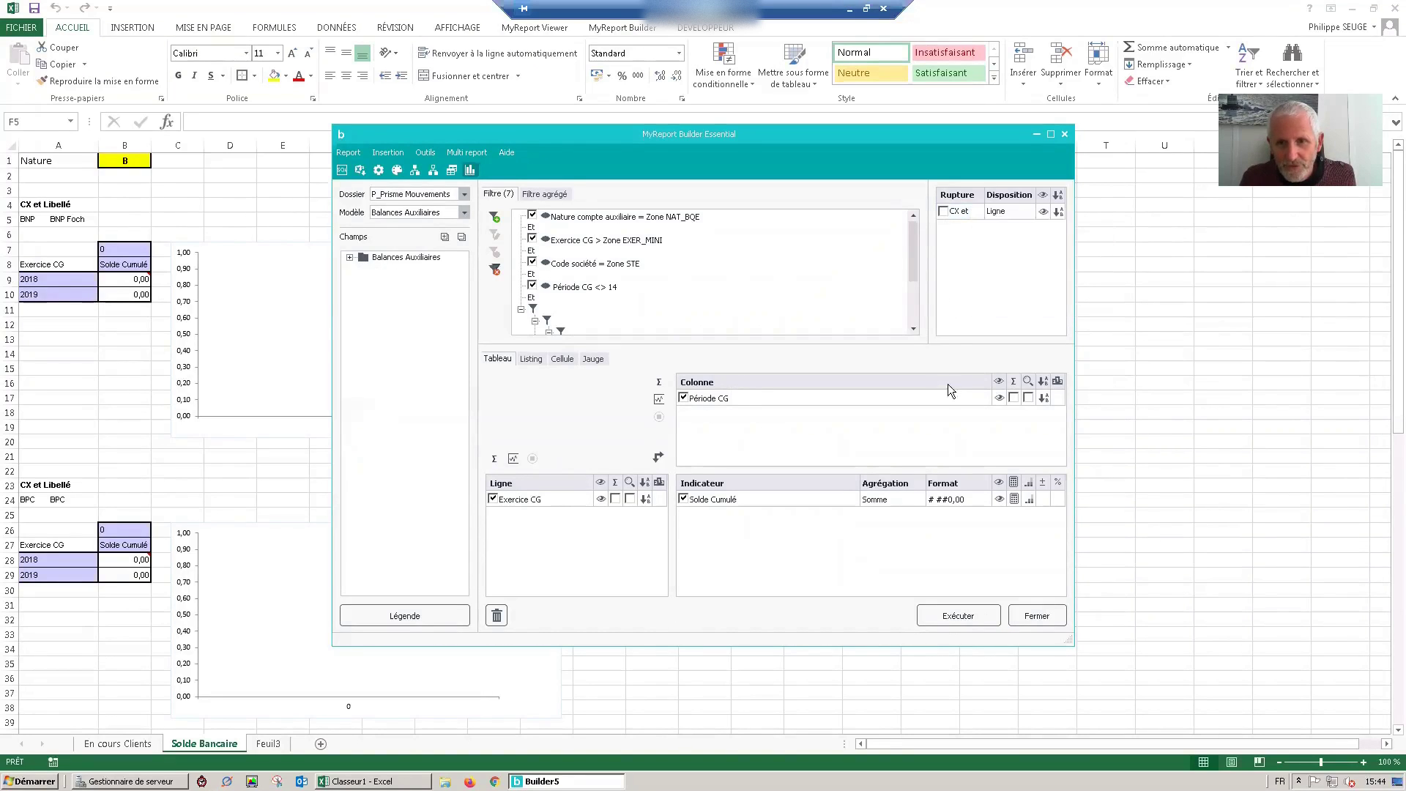
left_click(941, 619)
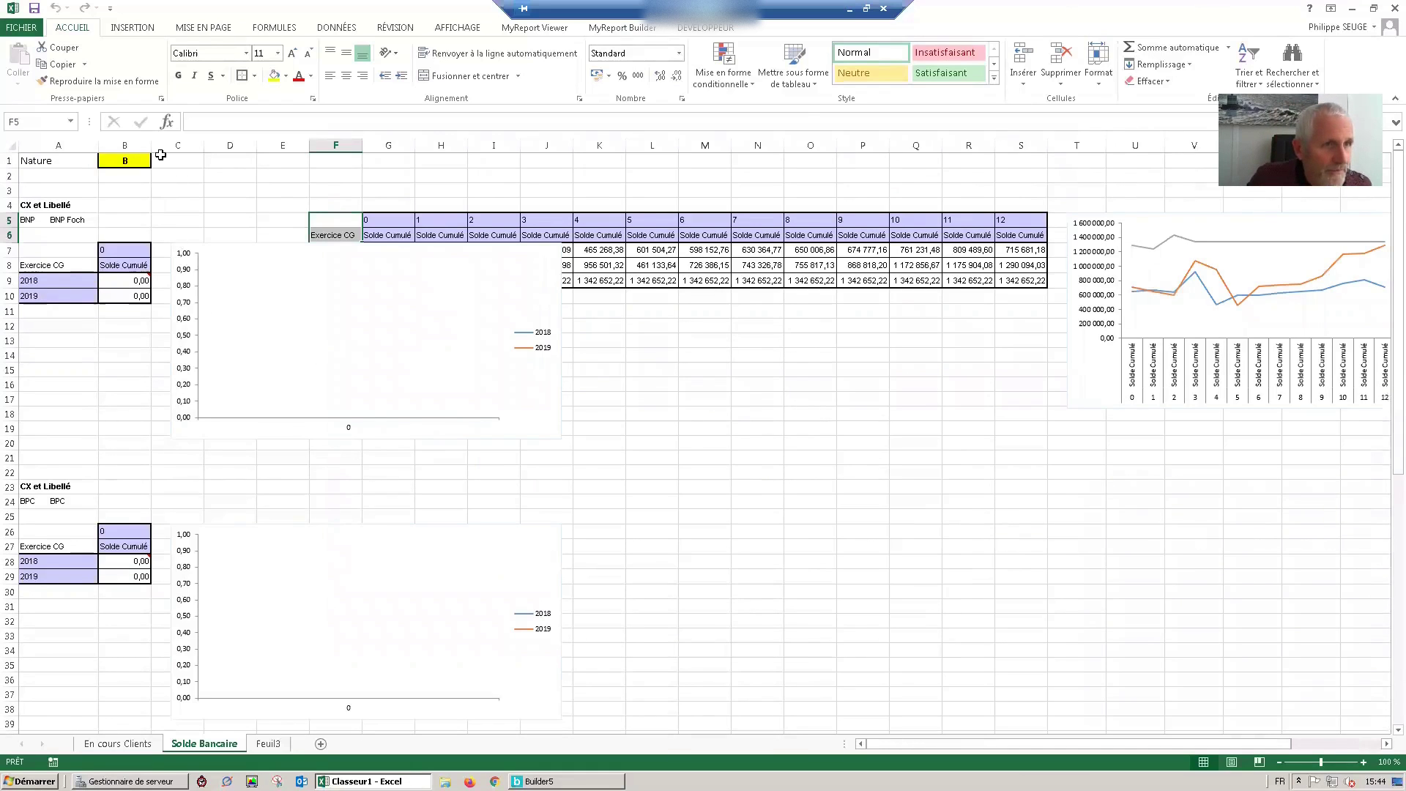
Undo the report just inserted beside the bank tables and select cell B10 in the existing BNP table
scroll(373, 33, "down", 8)
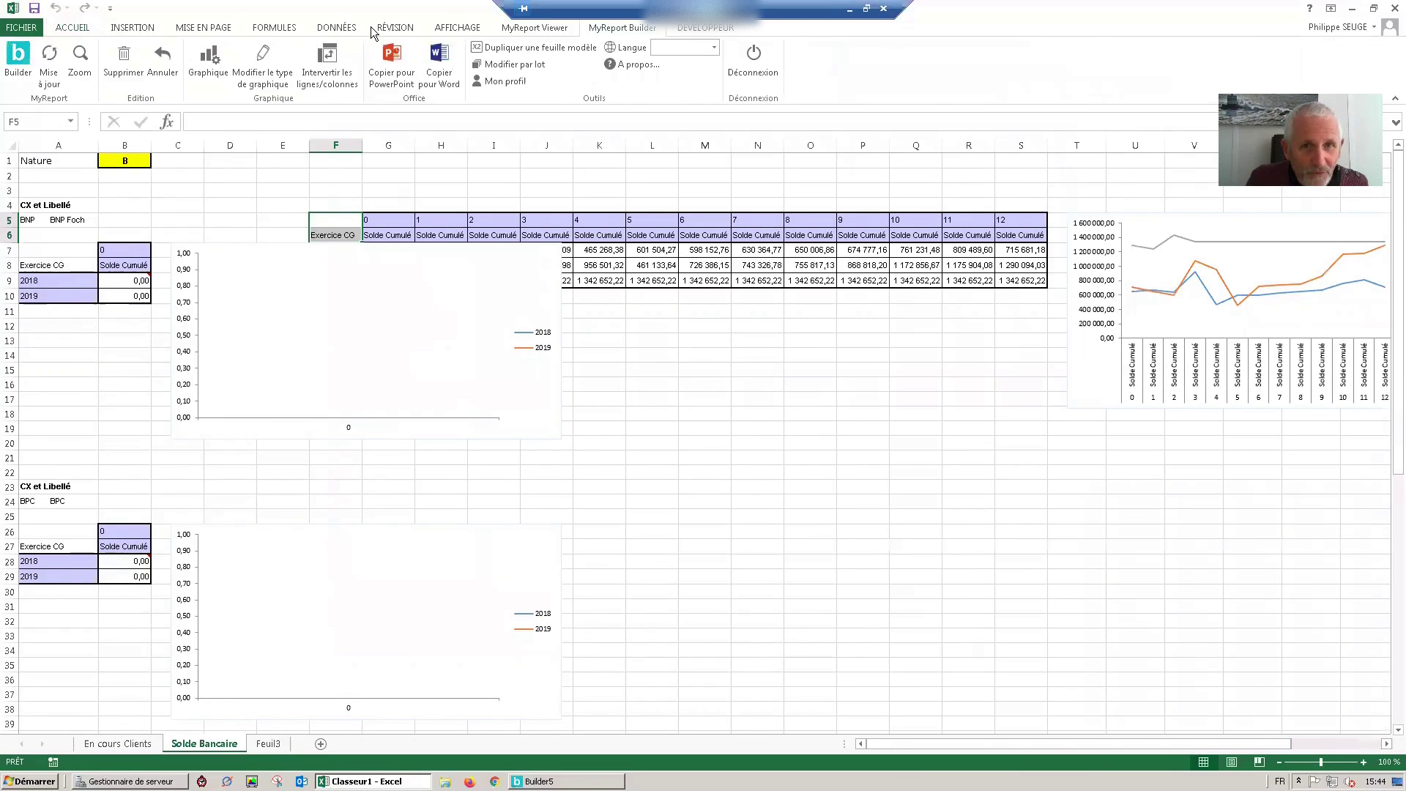
left_click(162, 58)
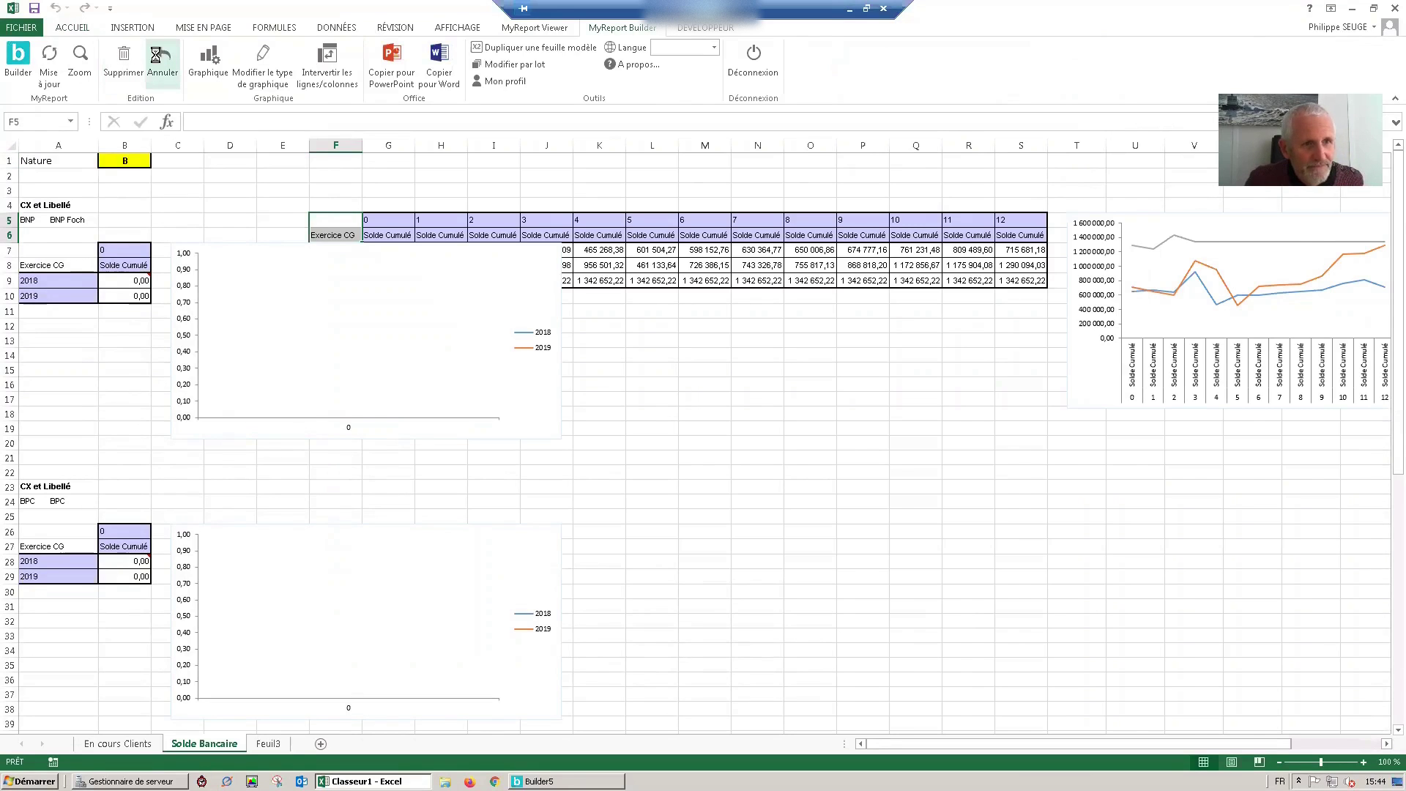
left_click(119, 293)
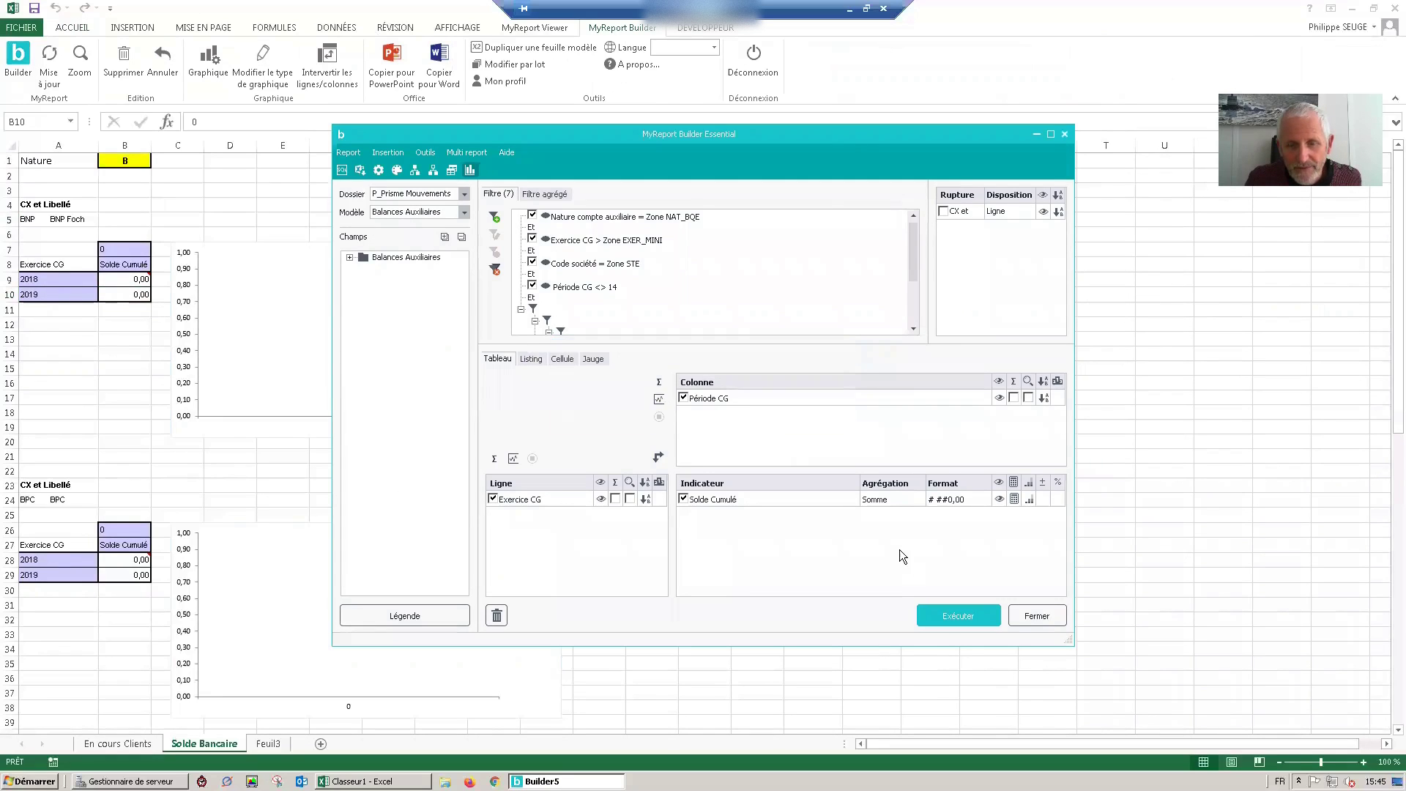
key("Escape")
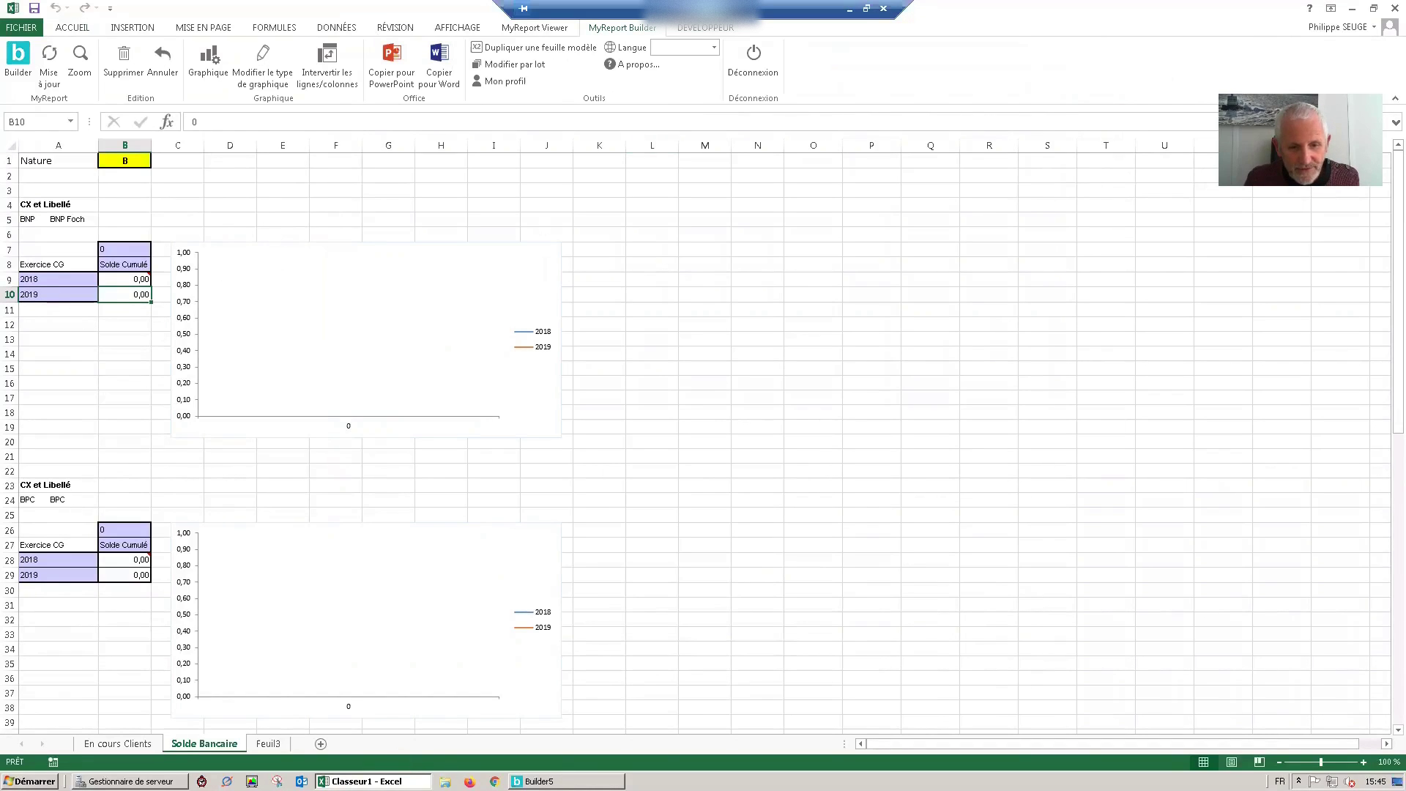
Keep the current Builder settings instead of retrieving the active report's parameters, and run the report without the Rupture at cell B10
left_click(556, 781)
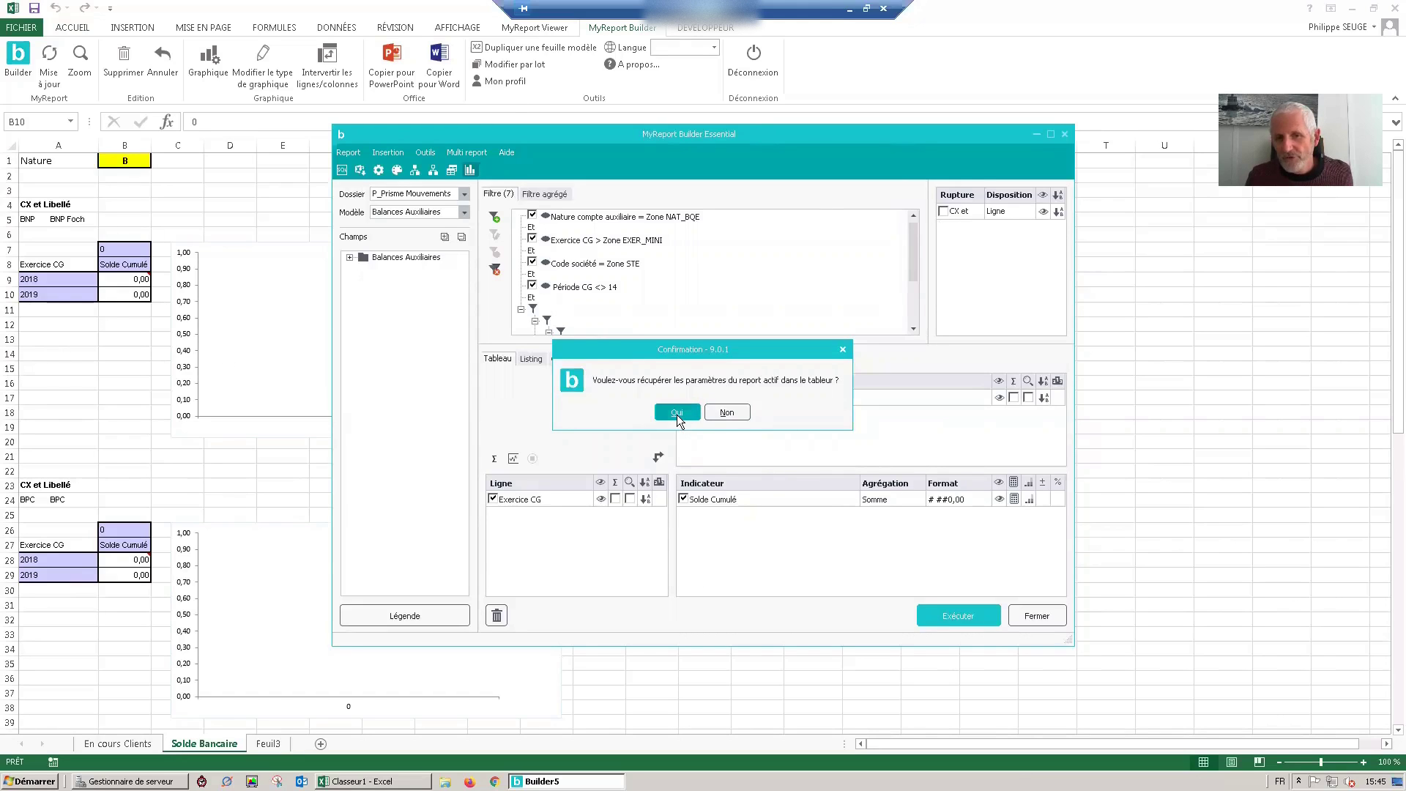
left_click(713, 417)
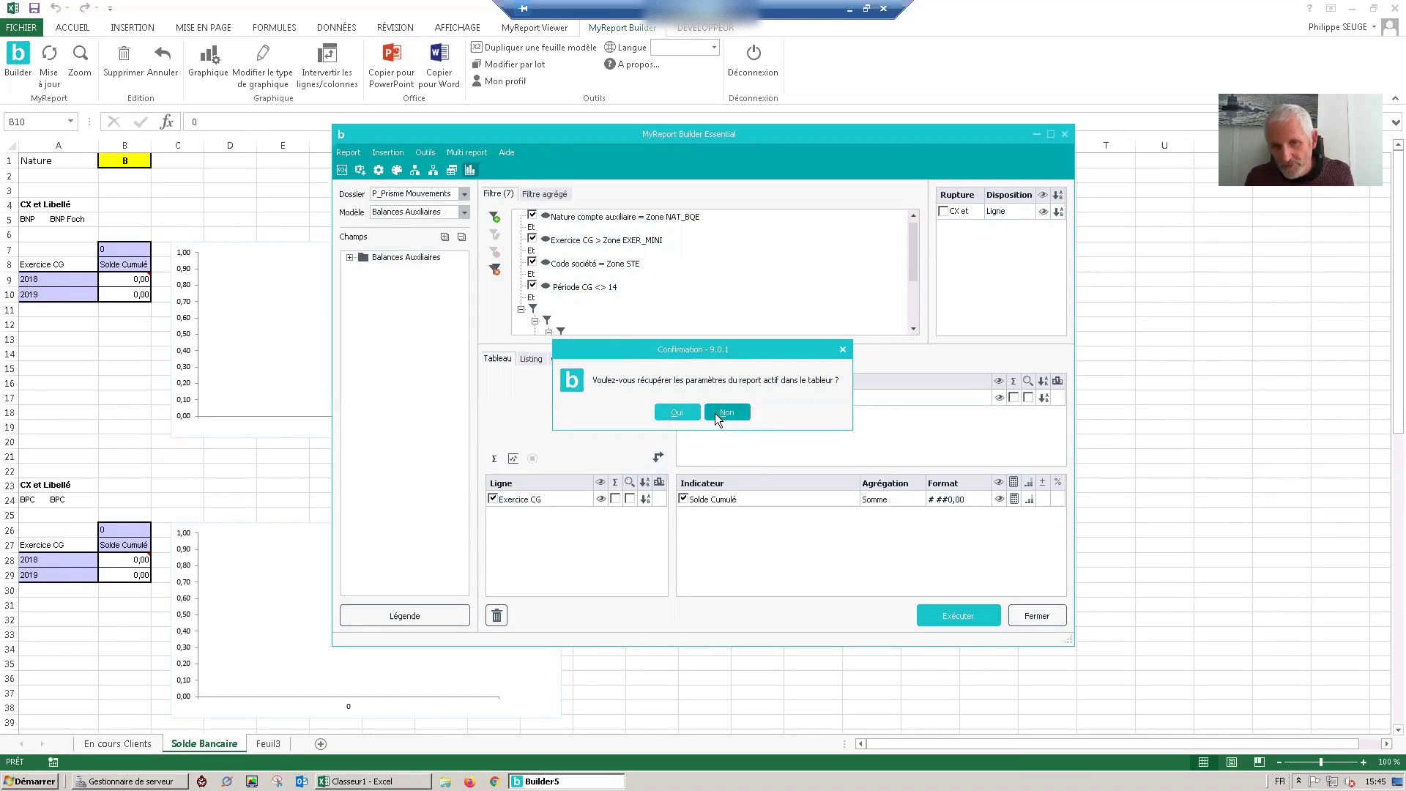
left_click(714, 413)
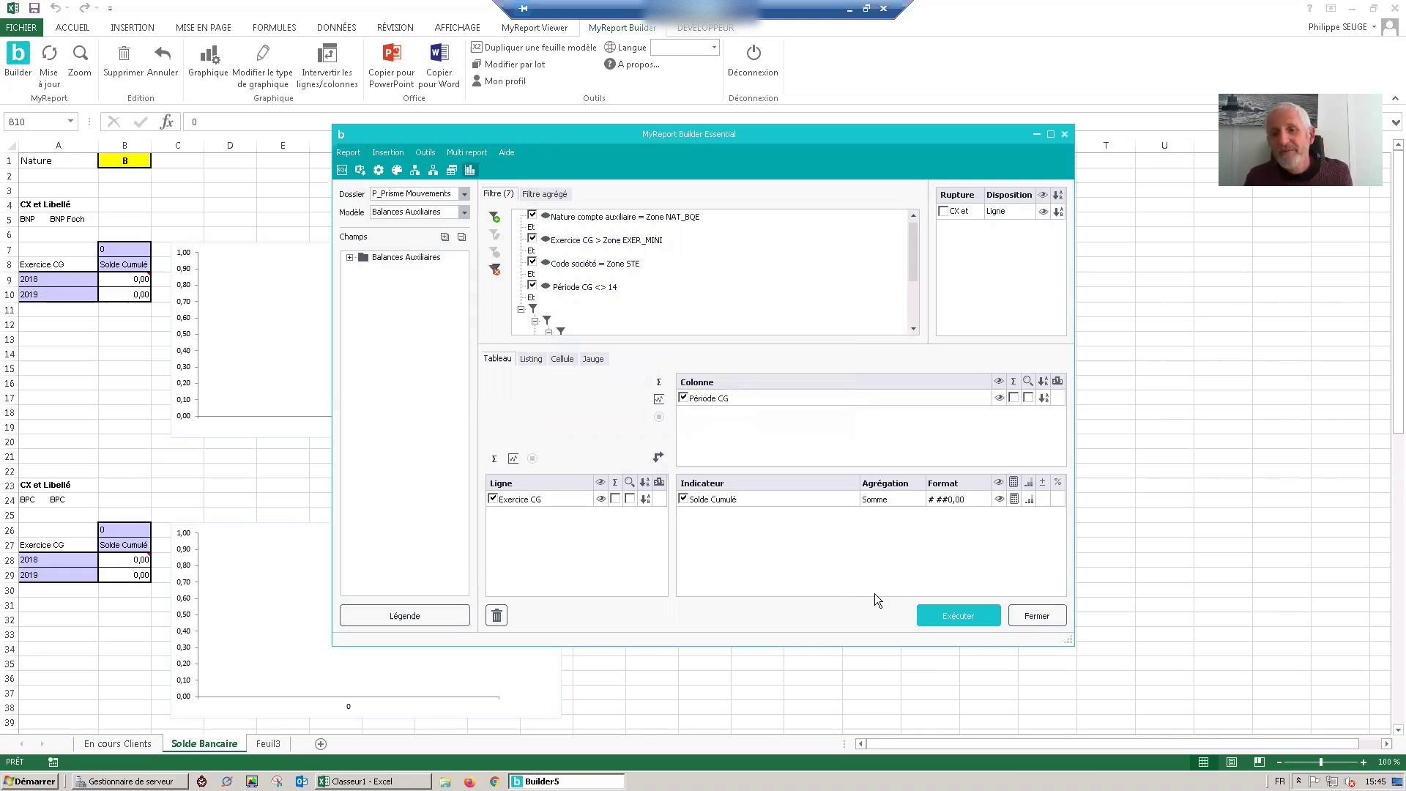
left_click(949, 613)
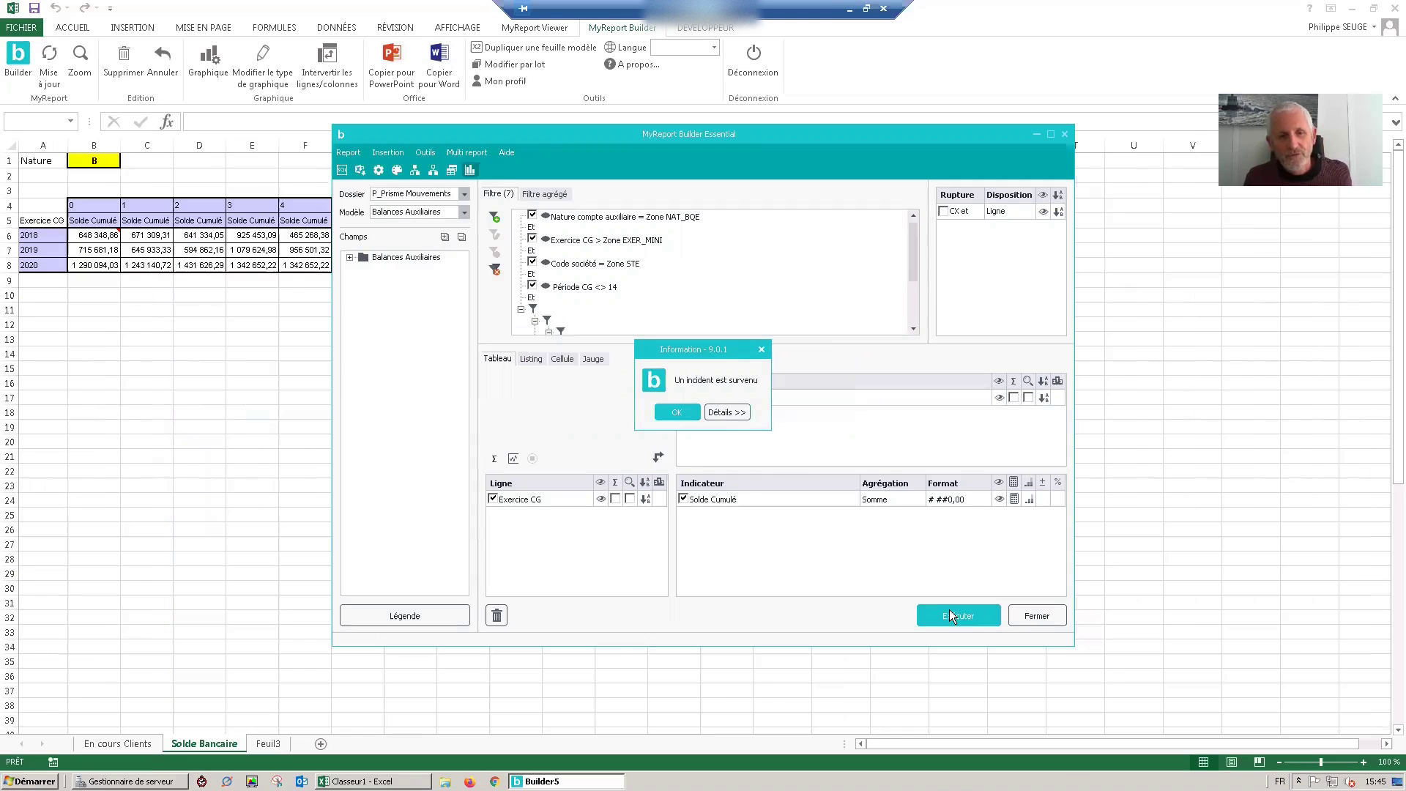
left_click(675, 411)
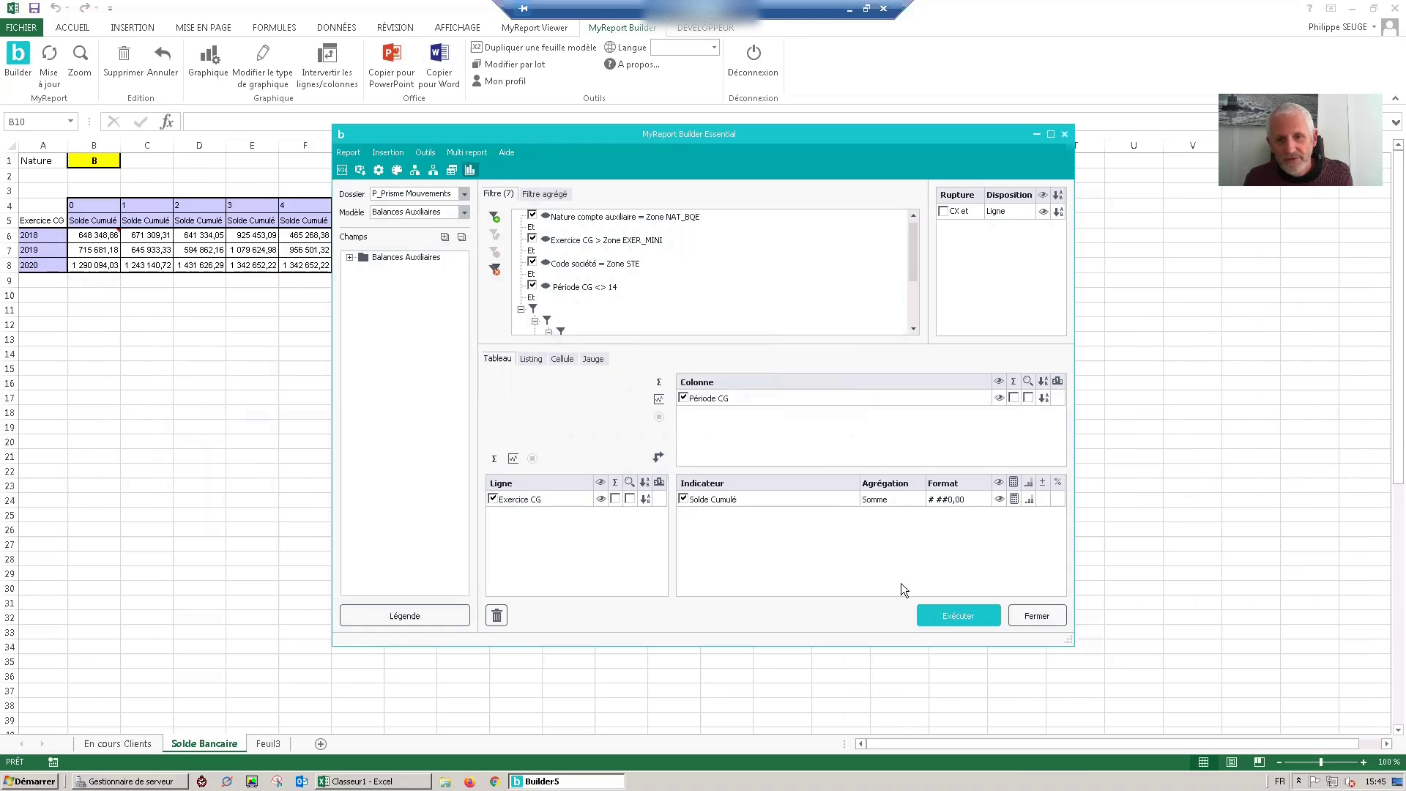
left_click(936, 614)
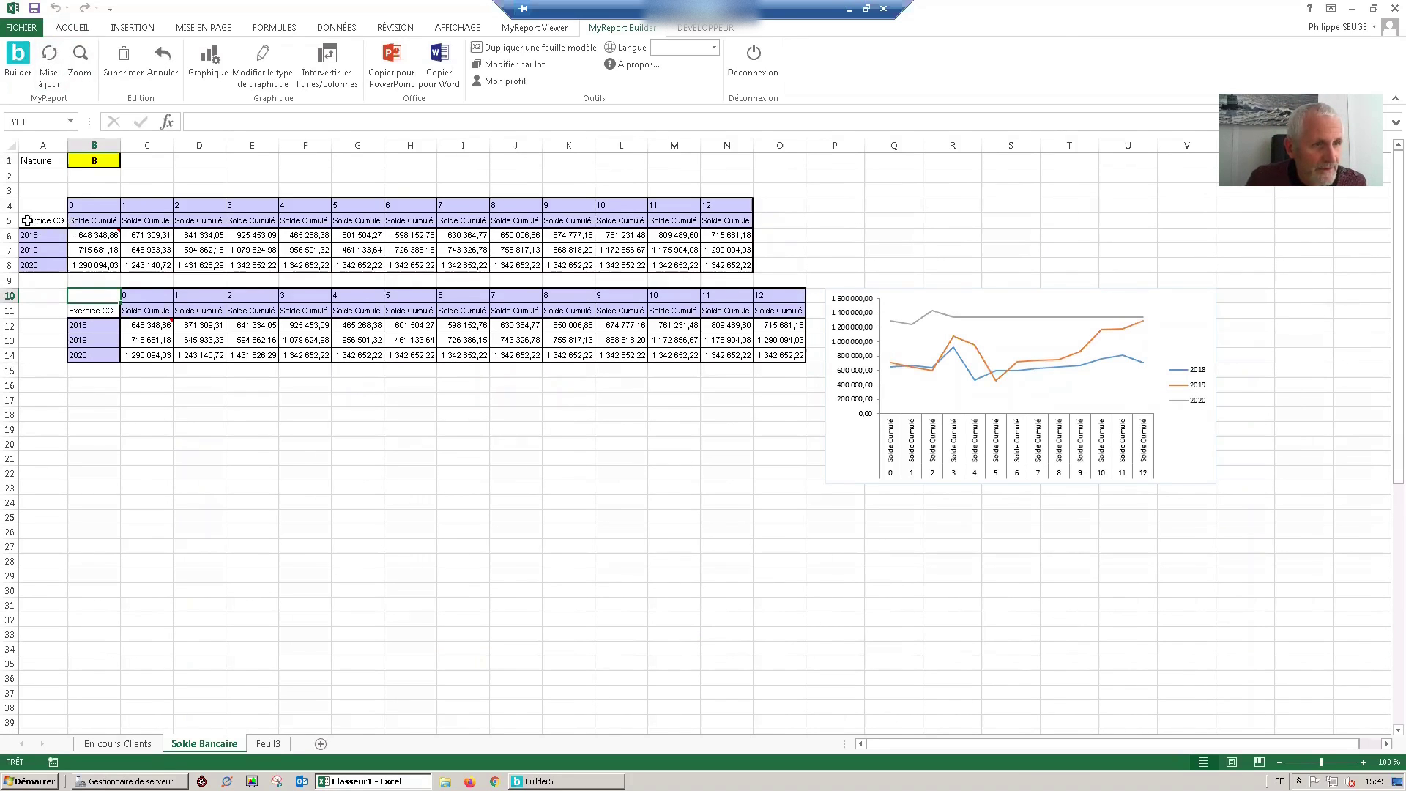
Delete rows 3 to 8 containing the upper duplicate Solde Cumulé table
left_click(9, 191)
left_click_drag(6, 258, 7, 265)
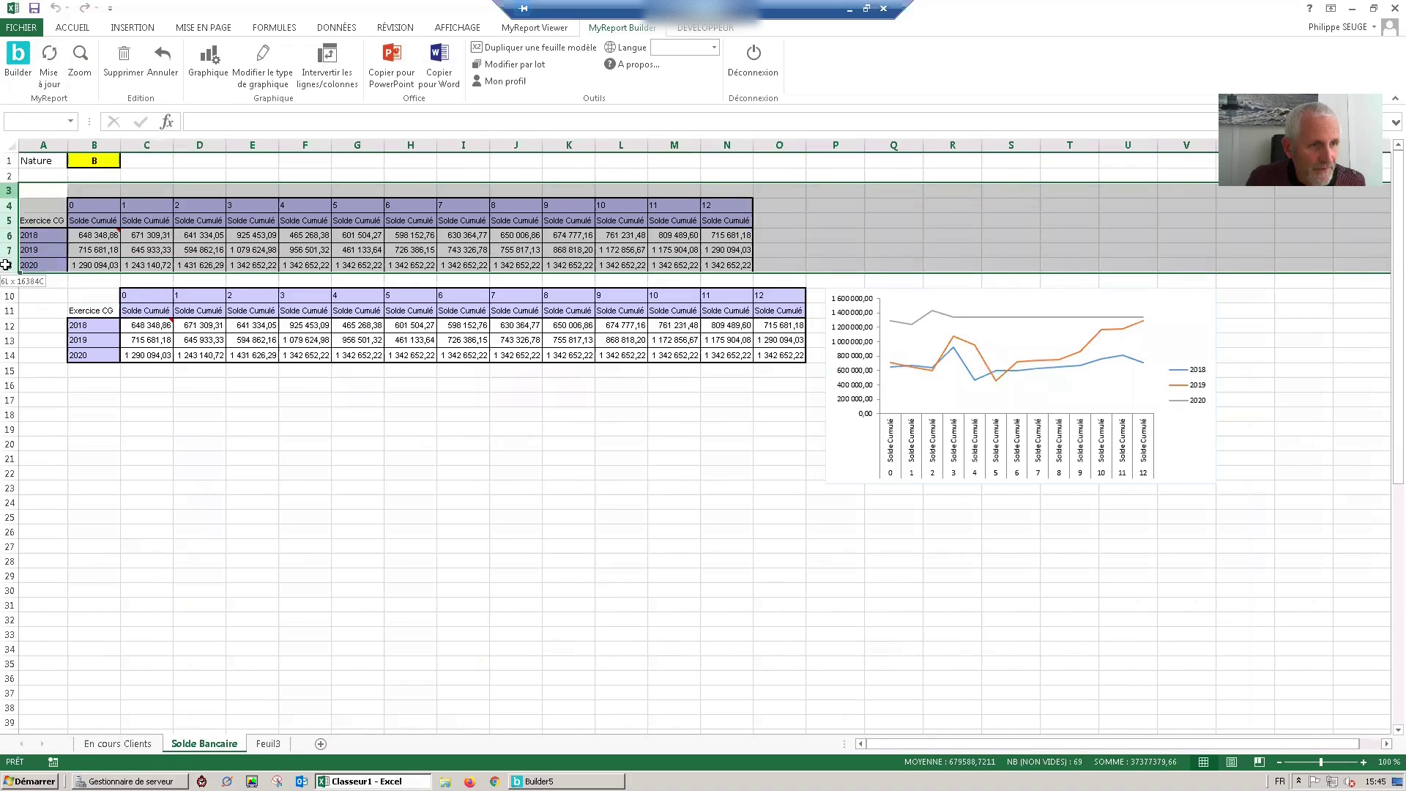
right_click(8, 265)
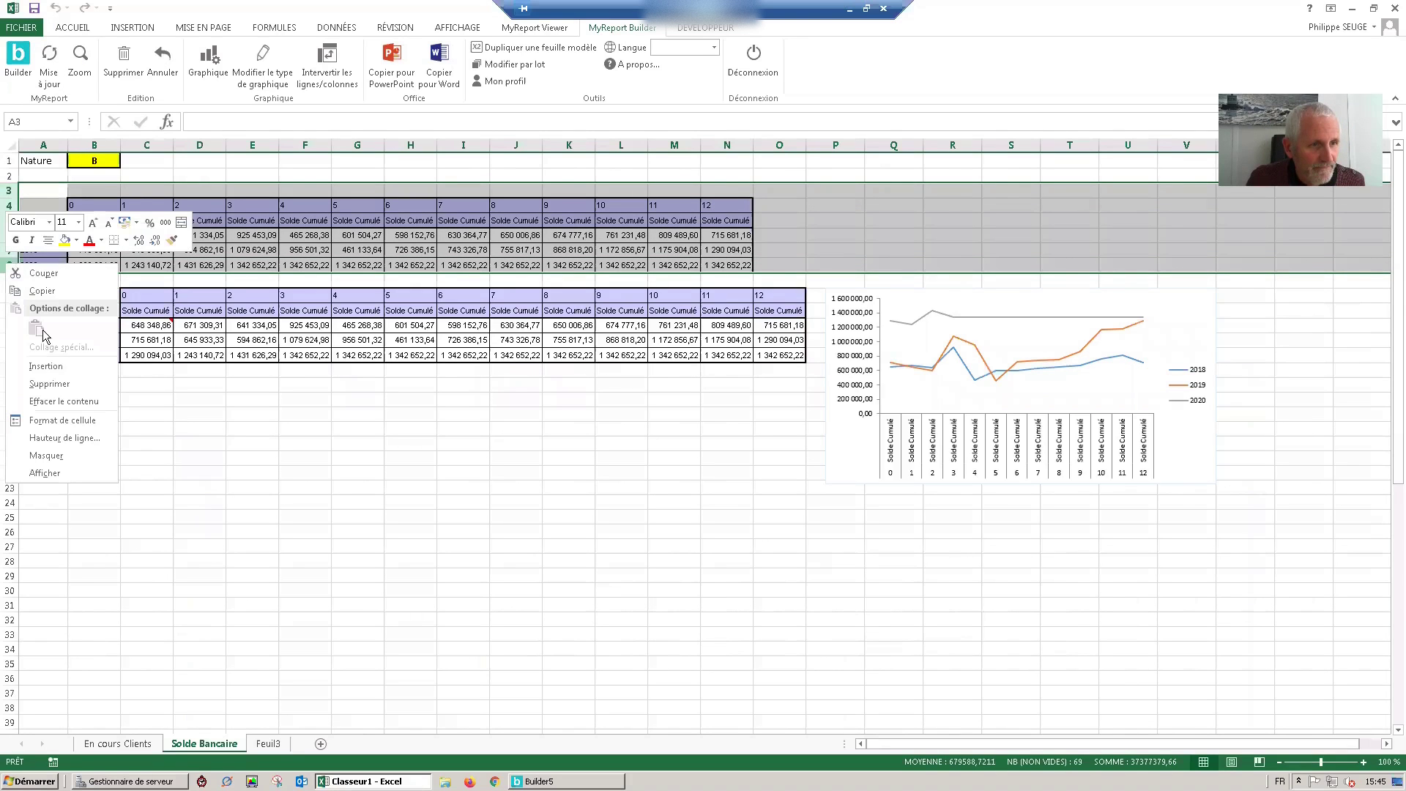
left_click(51, 384)
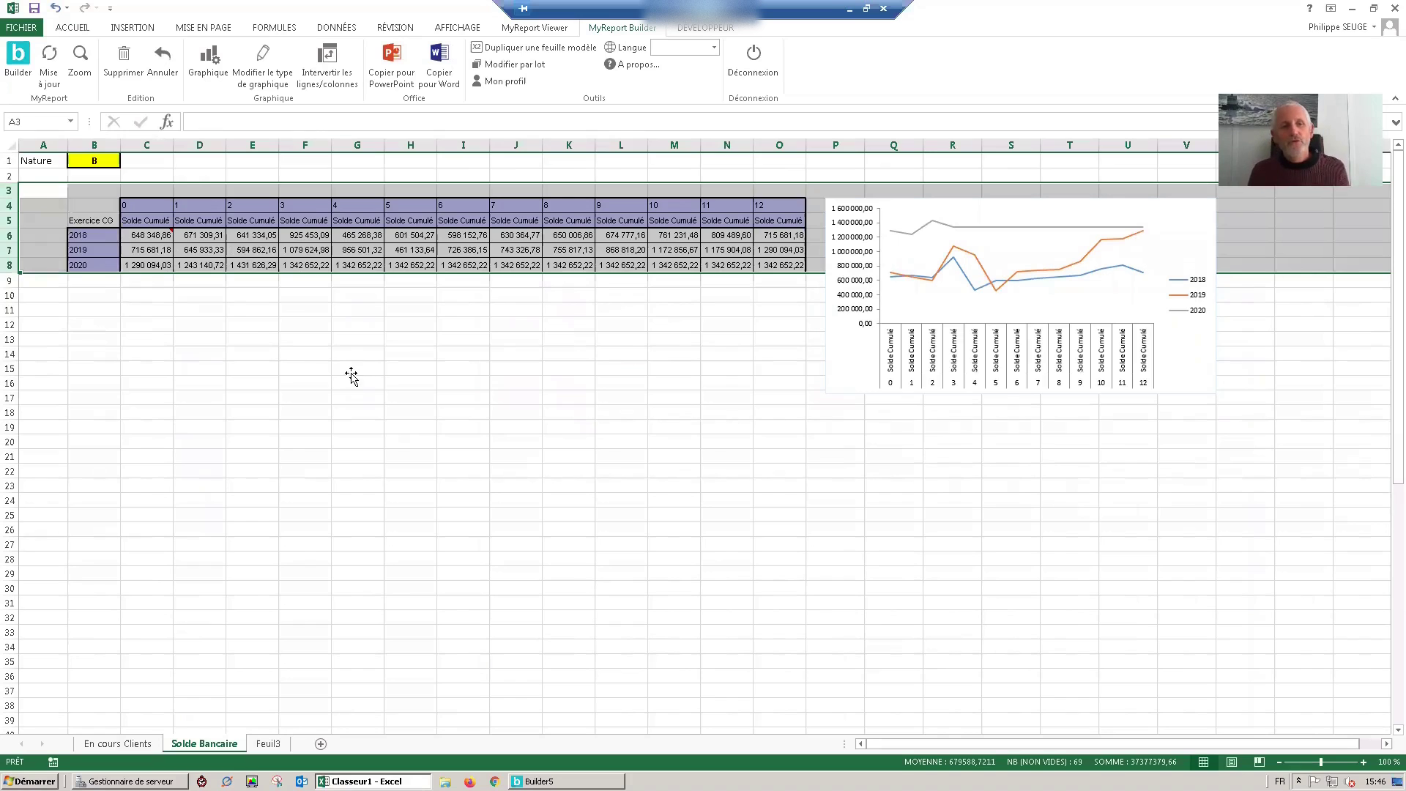
left_click(351, 375)
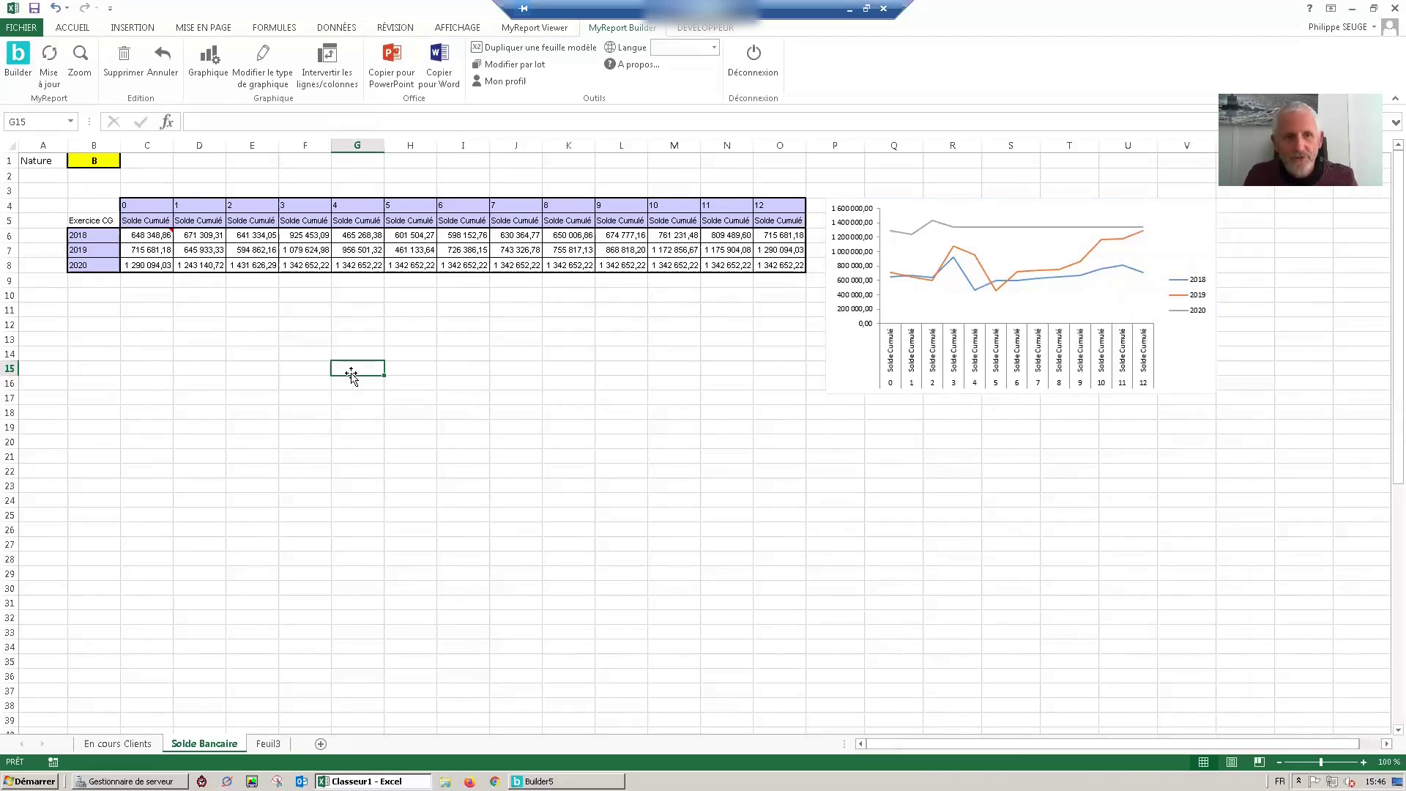
Switch to MyReport Builder and open the properties of the Solde Cumulé indicator
mouse_move(564, 780)
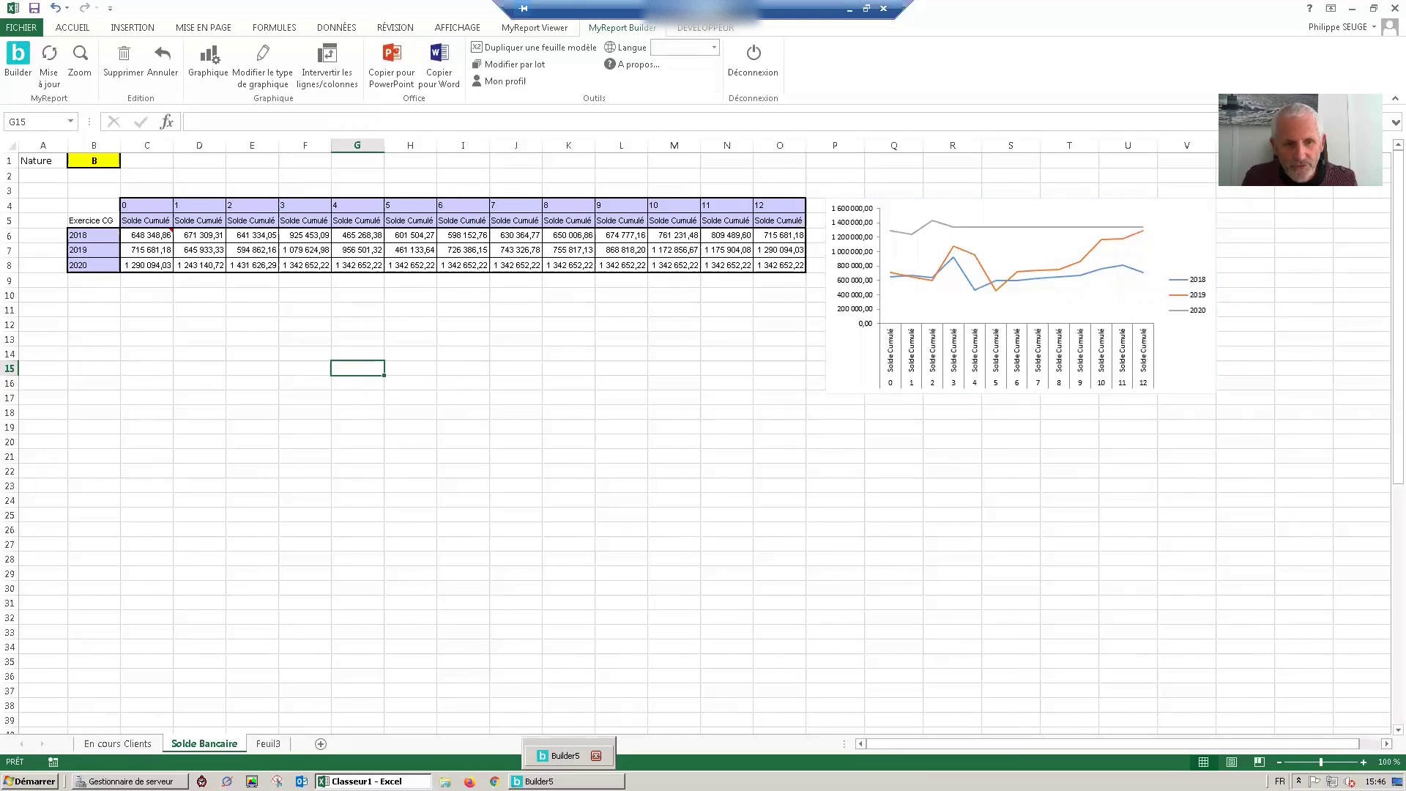
left_click(564, 755)
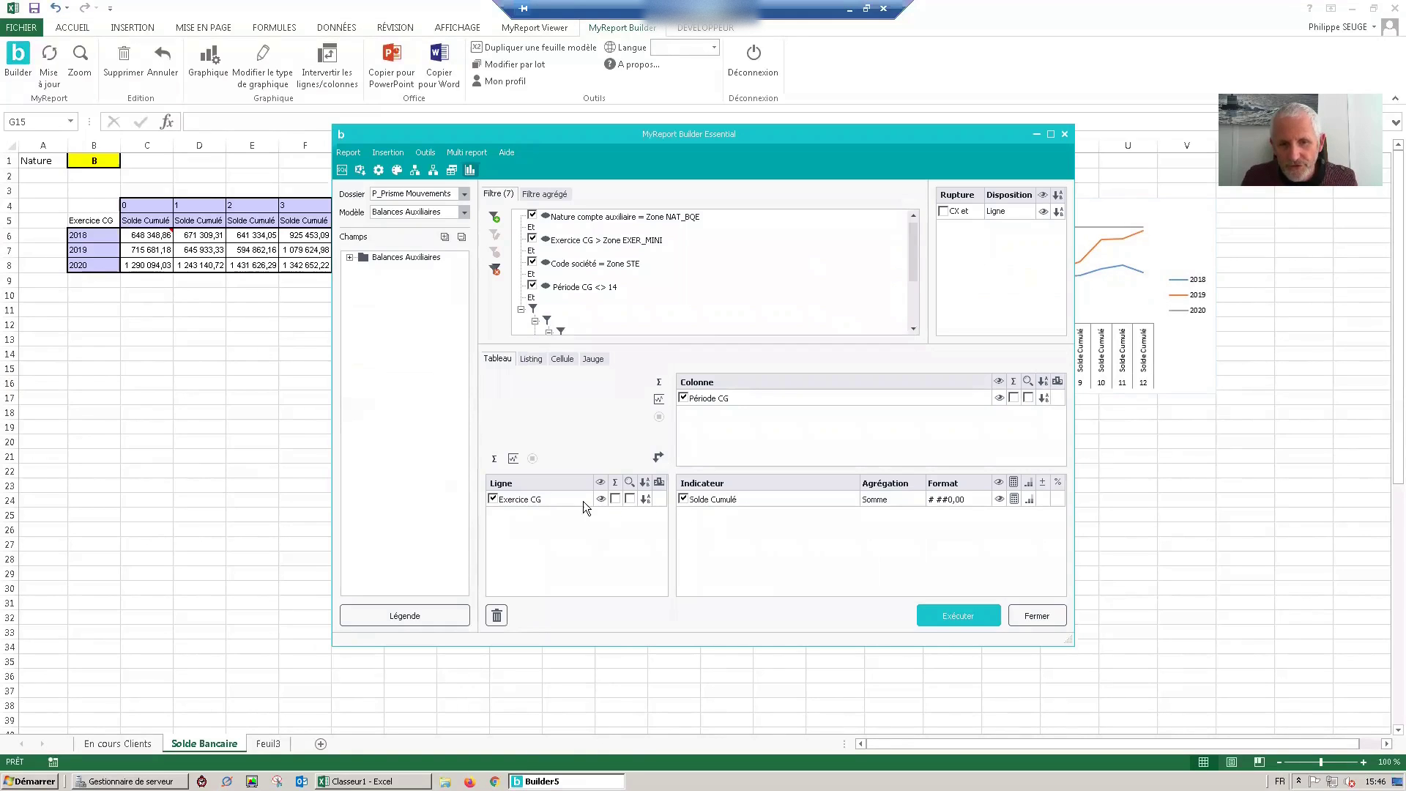
right_click(708, 501)
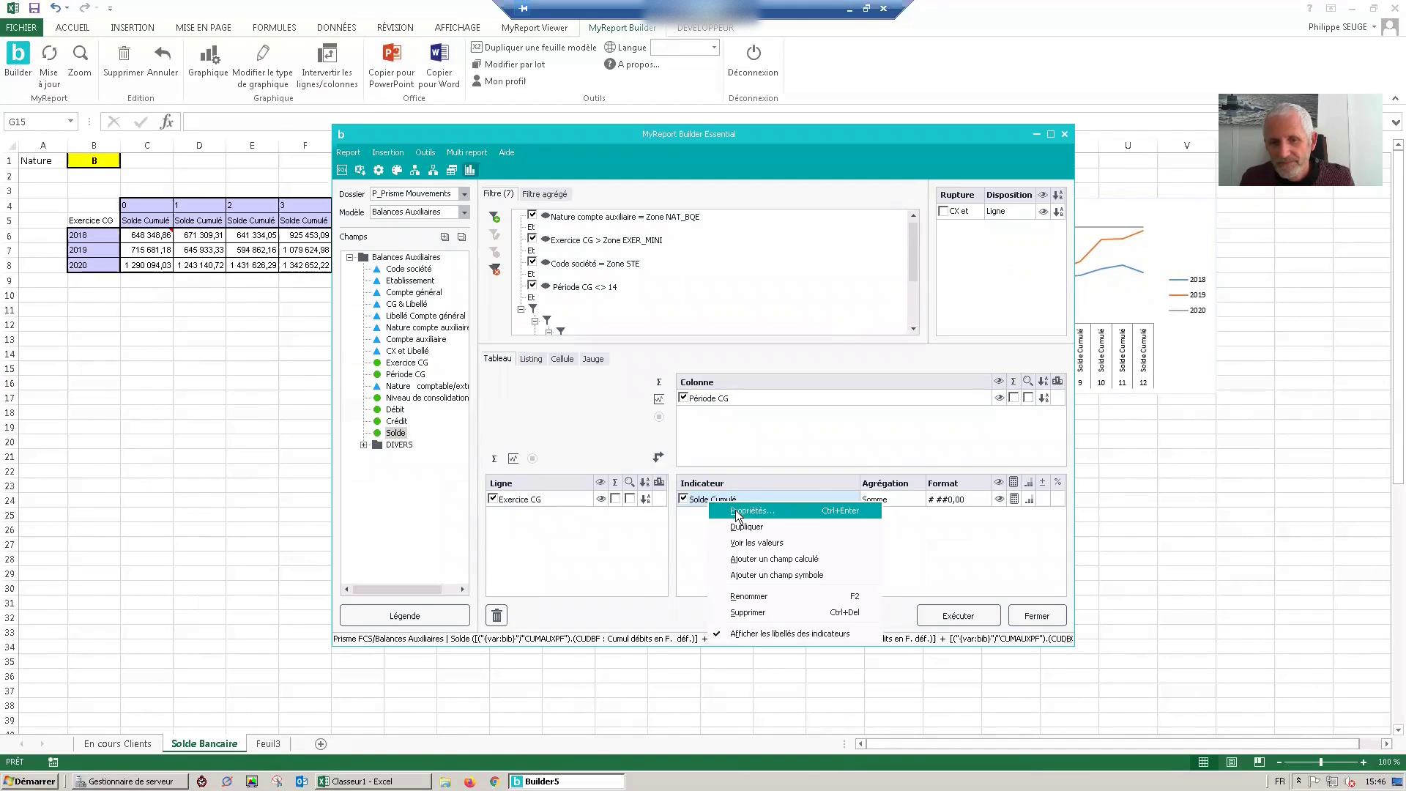
left_click(735, 510)
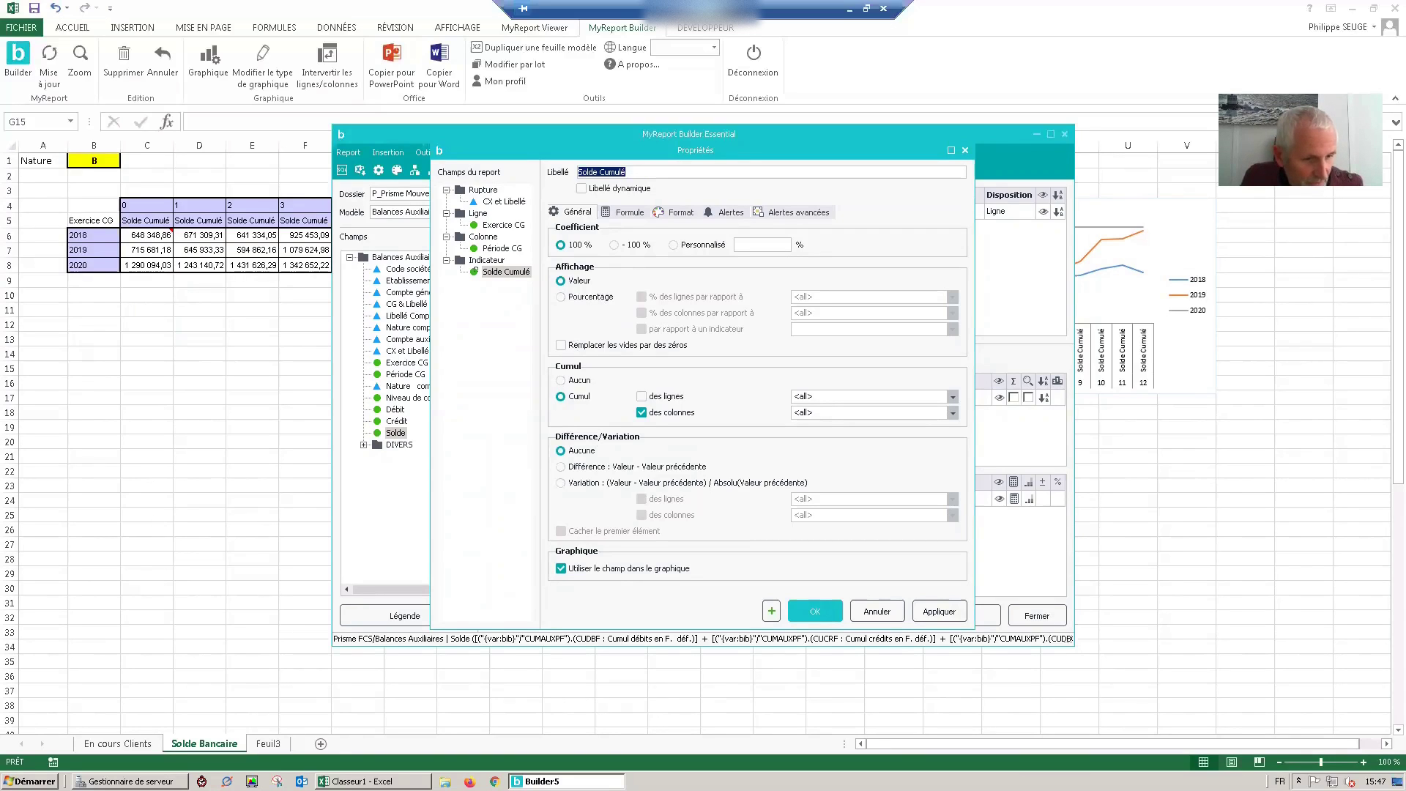
Open sqi2002.xlsx from Corbeille (H:), in Administratif, 9-Tableaux de Bord, 1-SQI, 2020
left_click(445, 782)
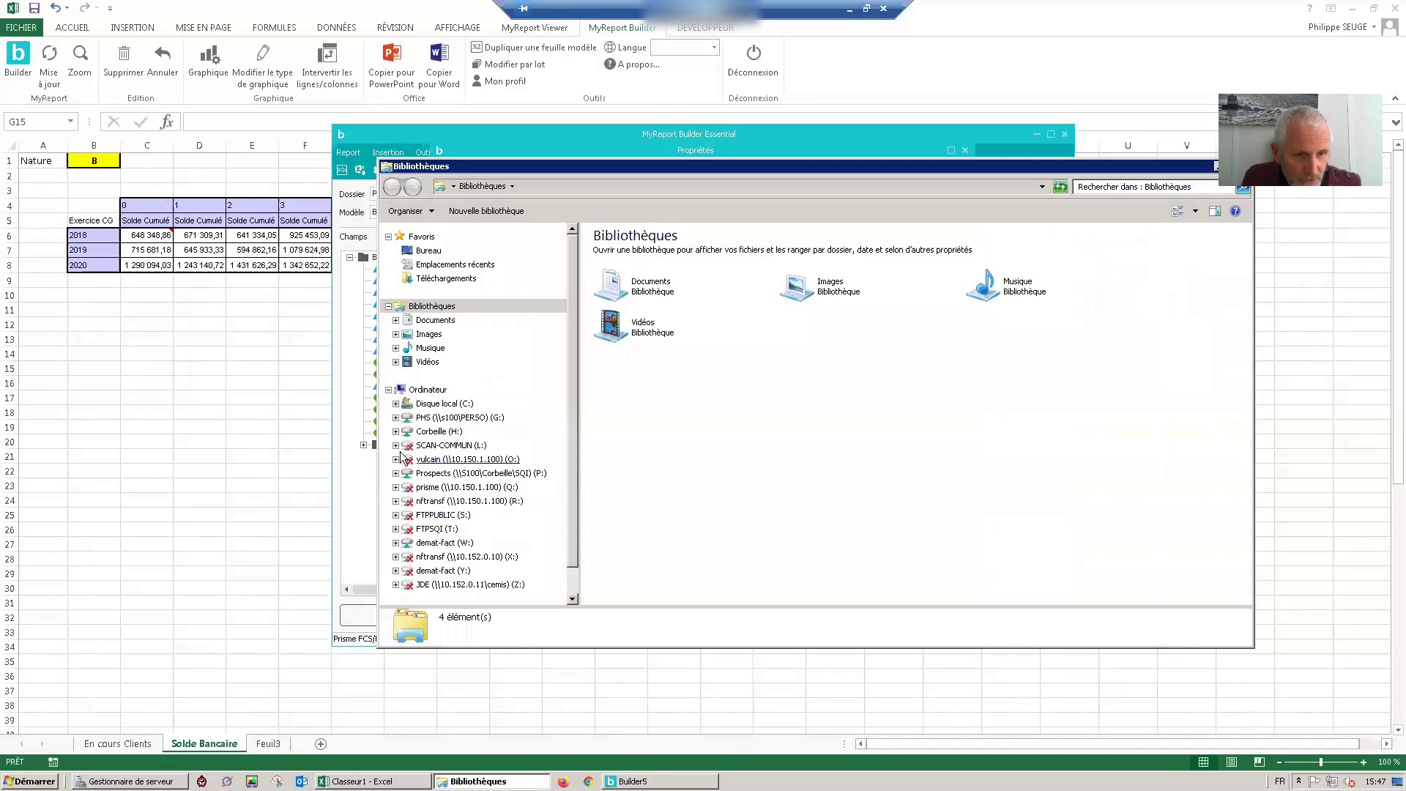
left_click(396, 431)
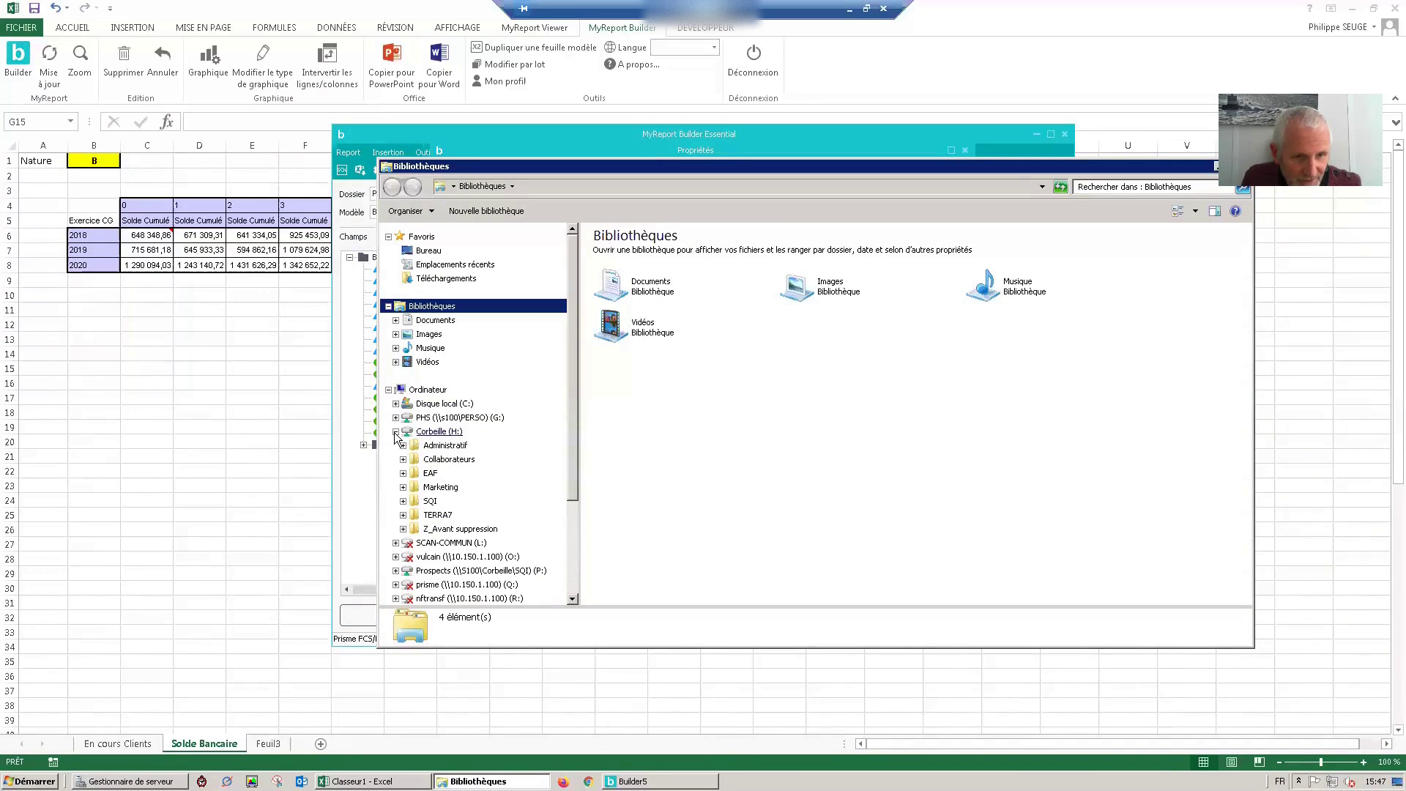
left_click(403, 501)
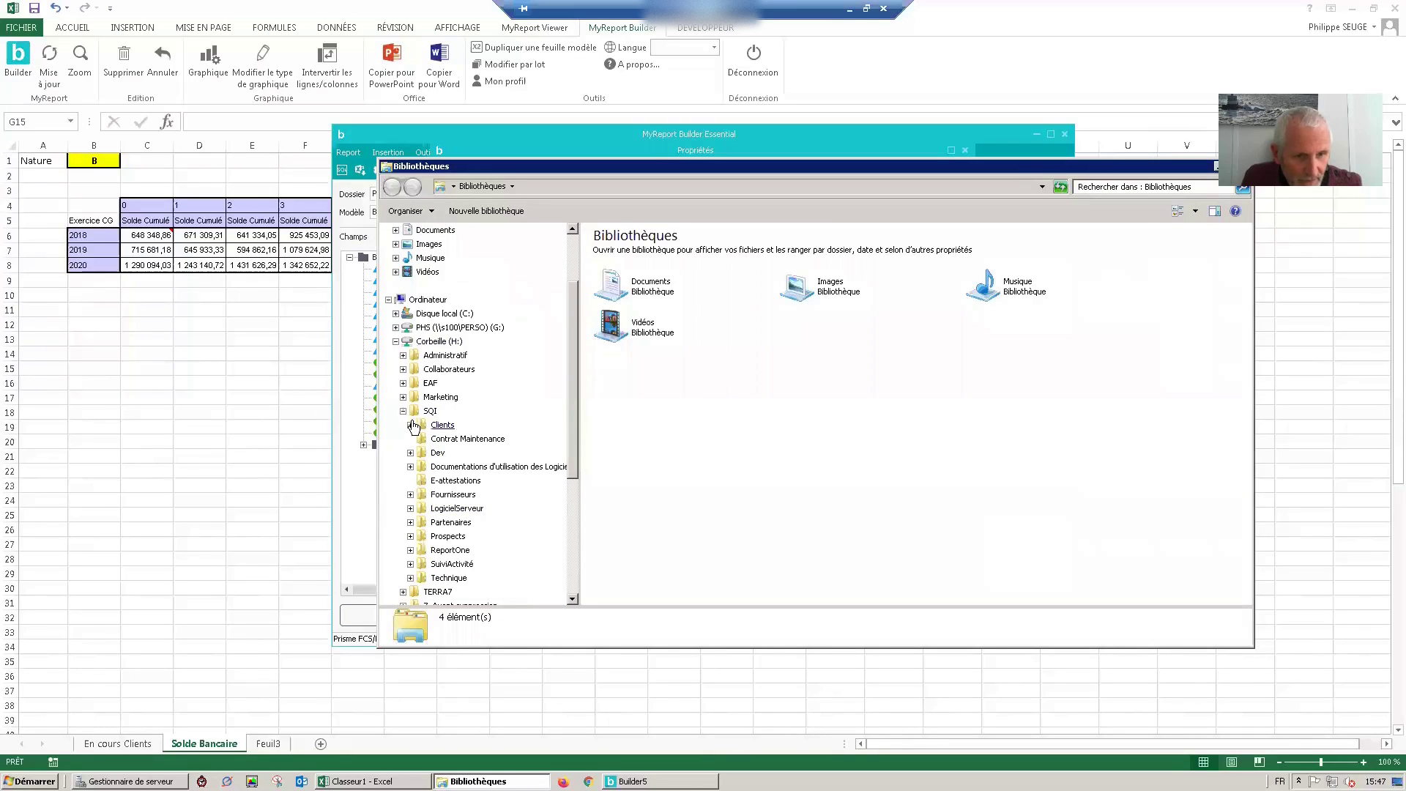
left_click(402, 355)
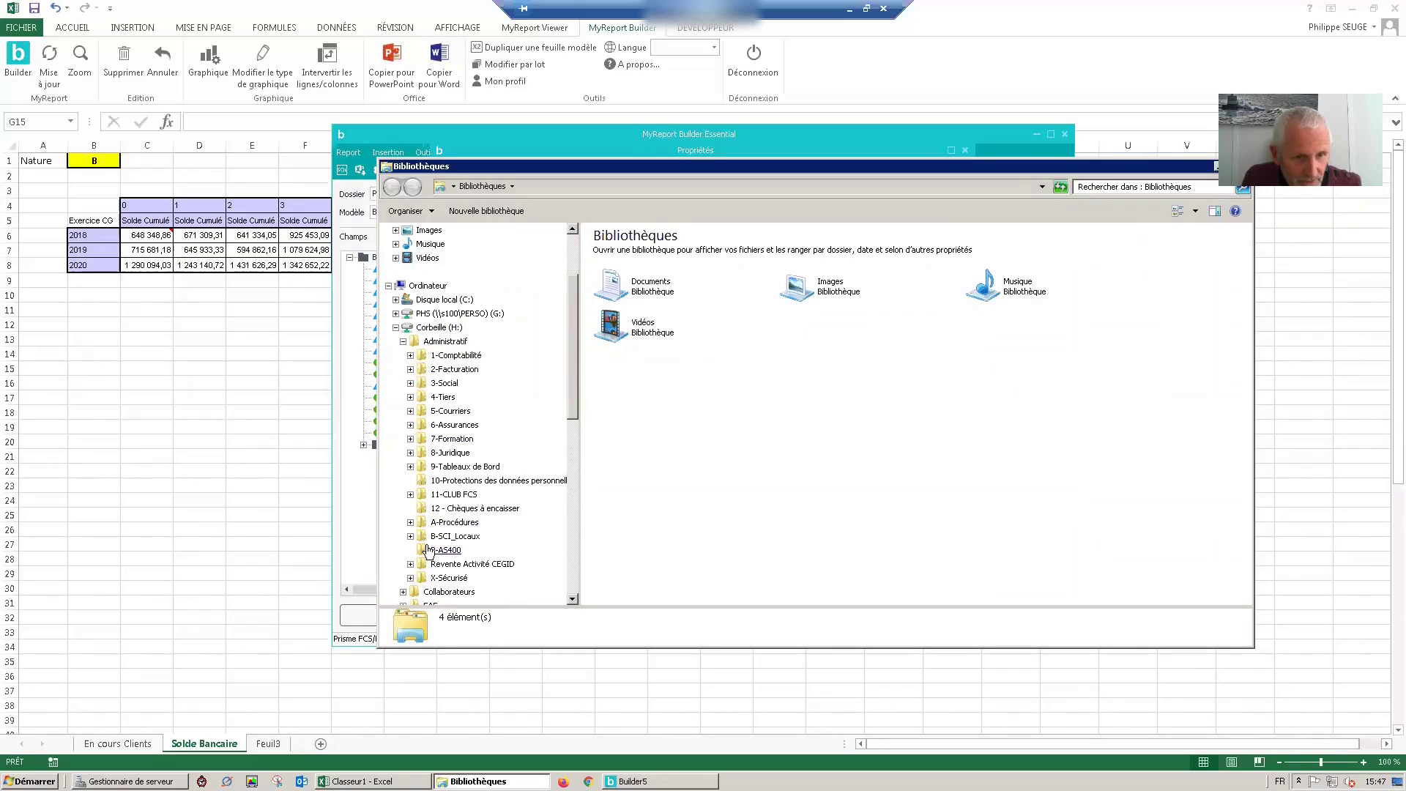
left_click(464, 467)
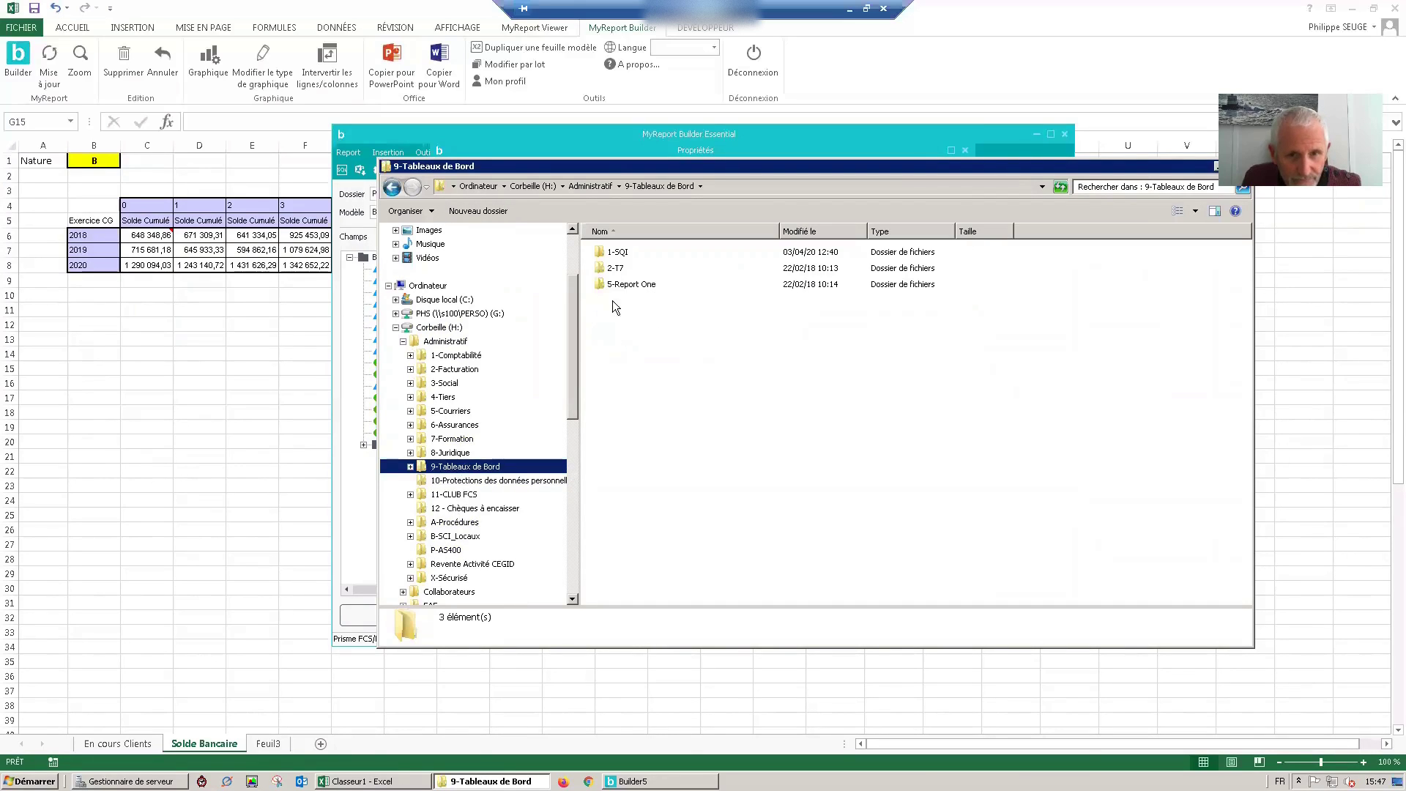
double_click(627, 254)
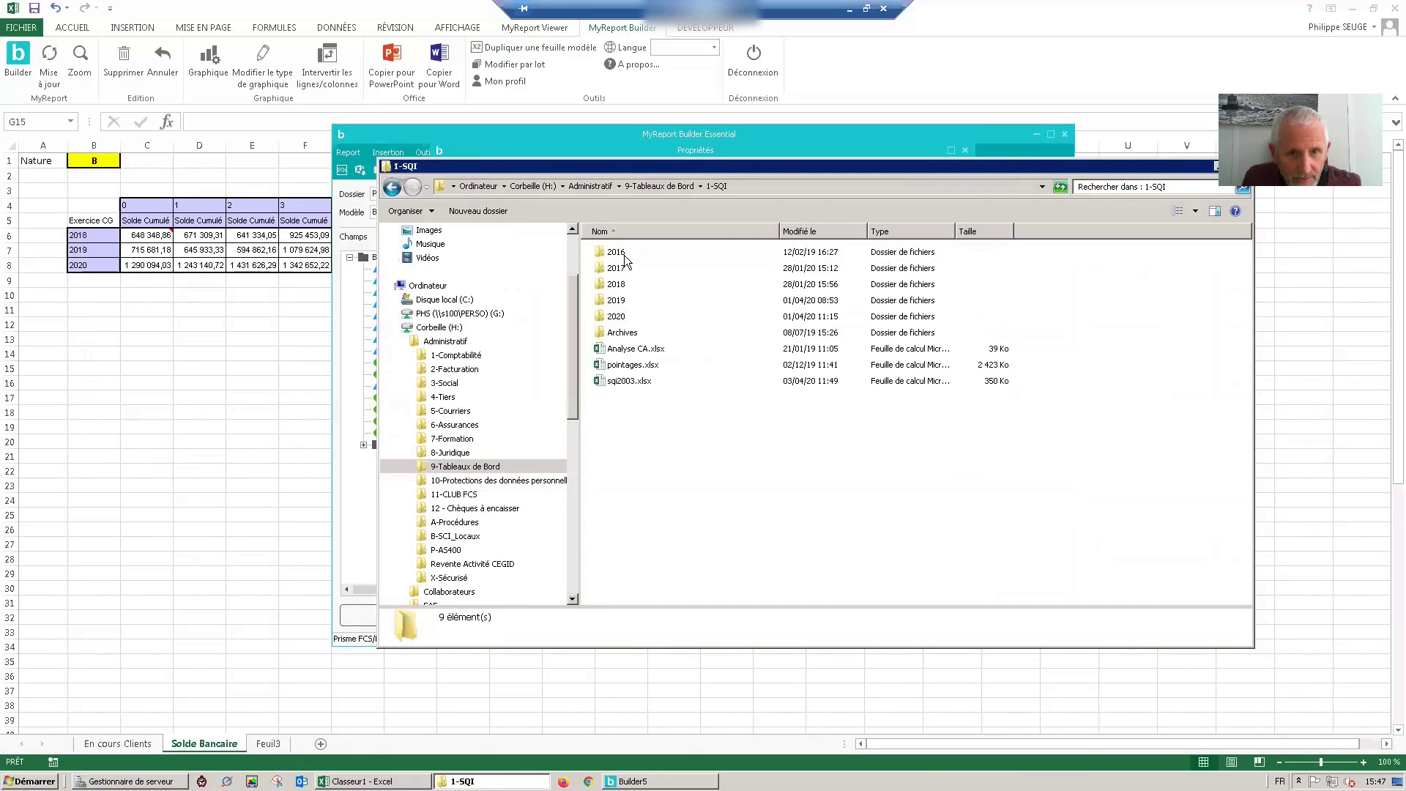
double_click(617, 317)
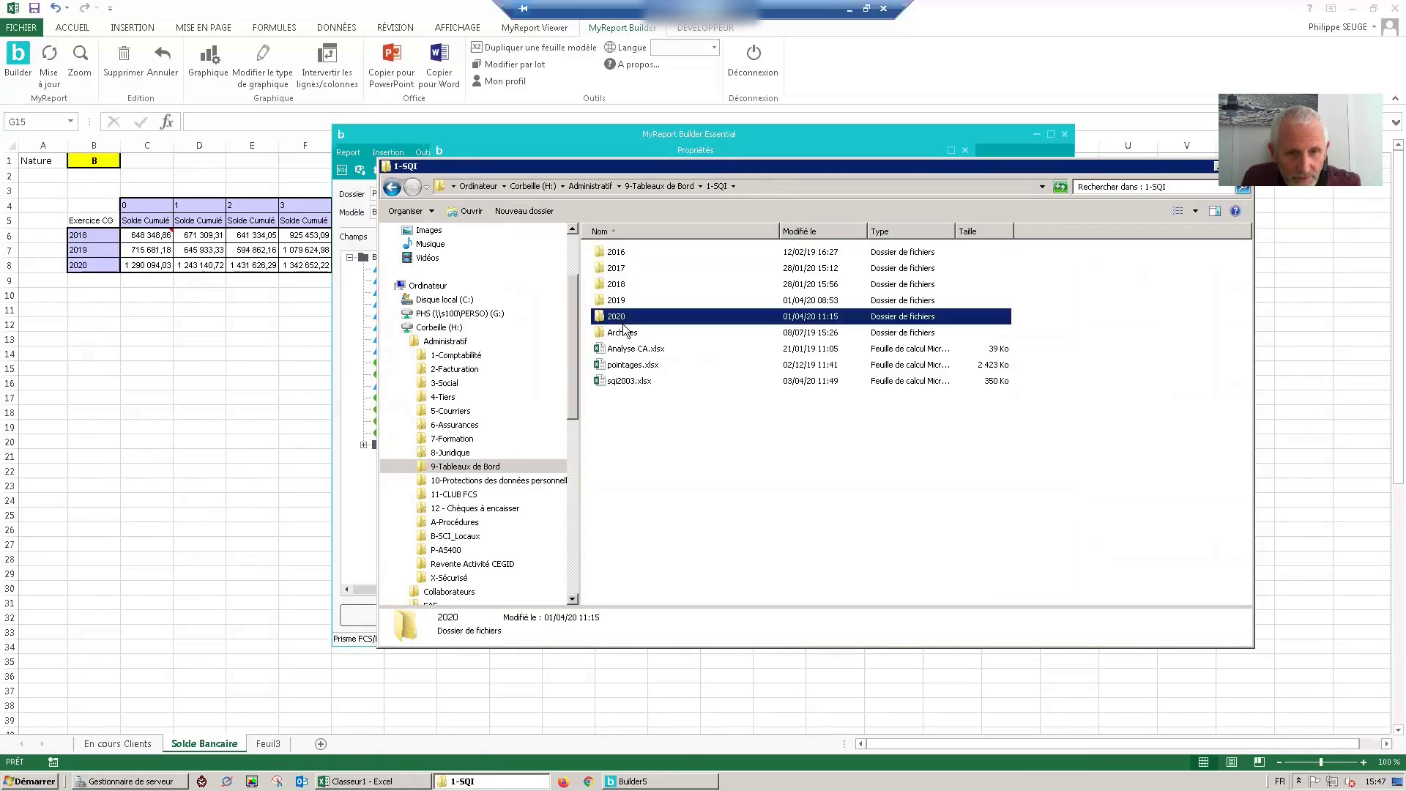
left_click(629, 269)
double_click(629, 268)
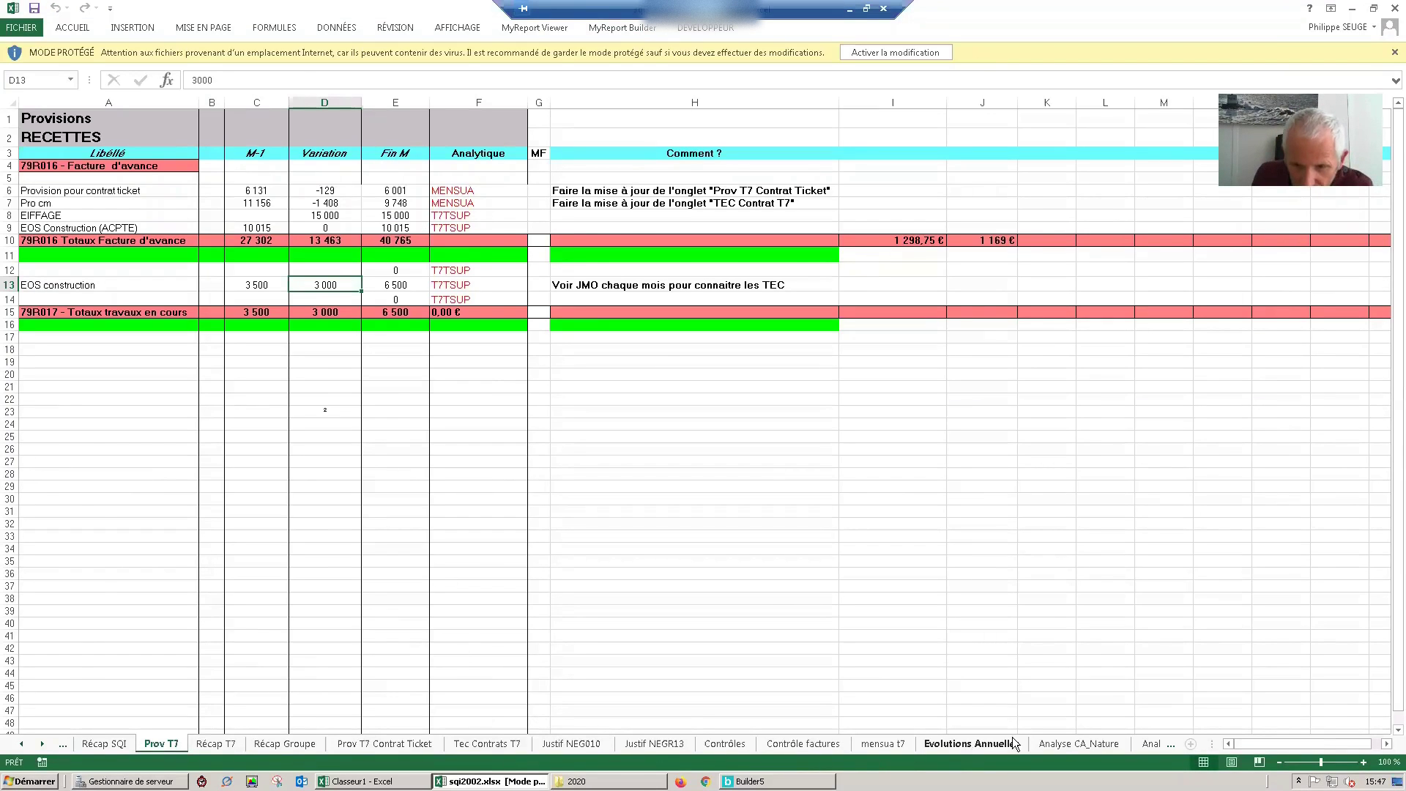
Examine the 2019 totals by nature on the Analyse CA_Nature sheet, including Consulting, Marge Maintenance and Vente Achats Negoce
left_click(1078, 744)
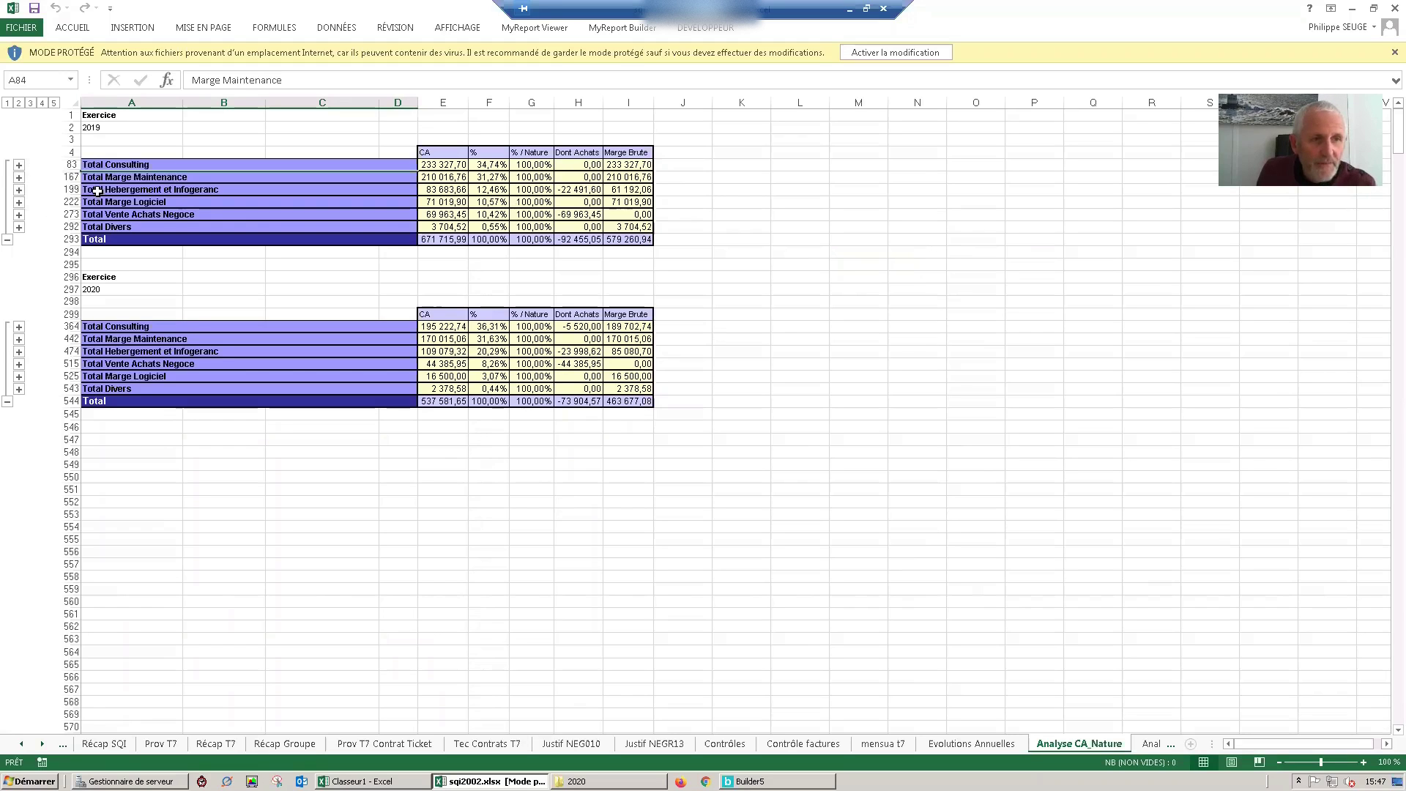
left_click(111, 163)
left_click(114, 176)
left_click(102, 213)
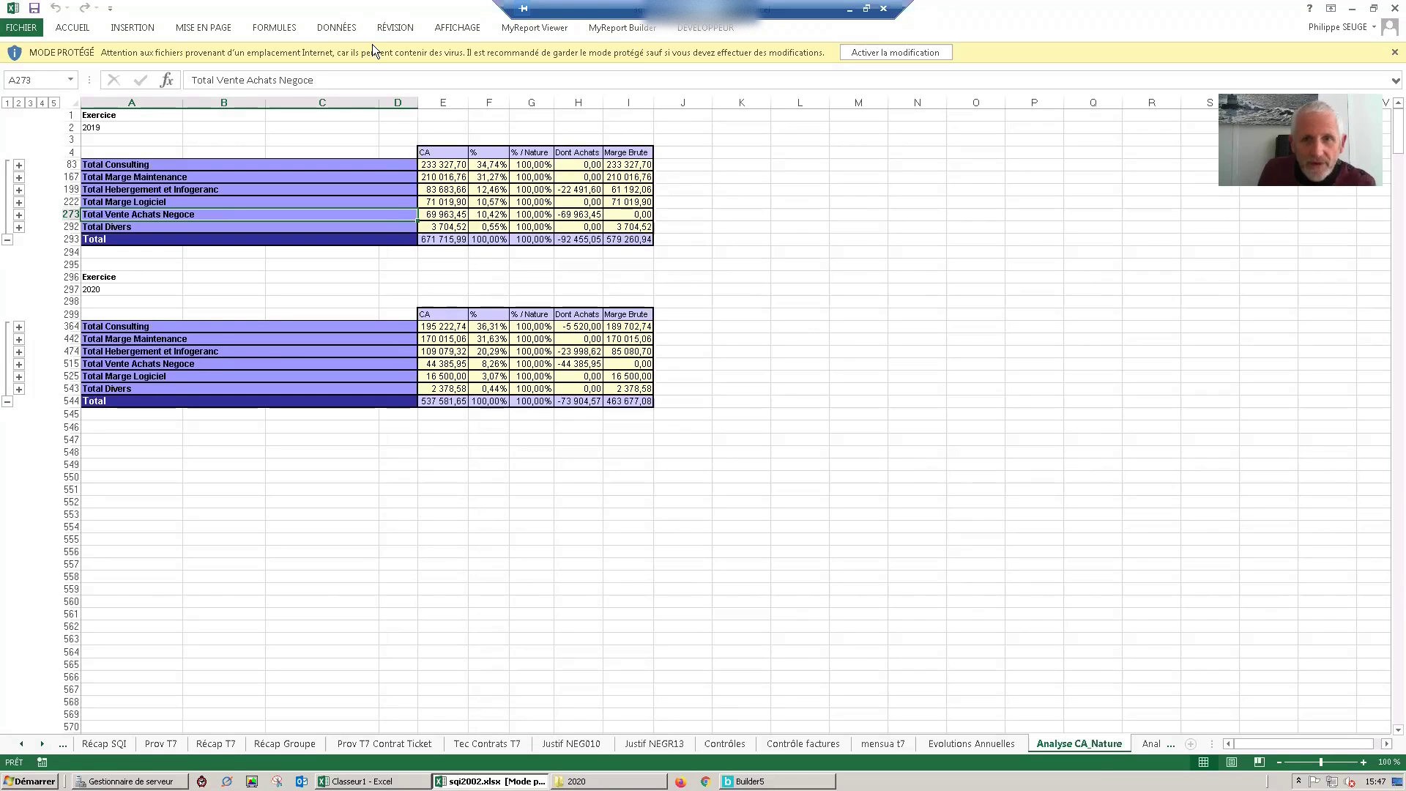
Enable editing and content in sqi2002.xlsx and continue without updating the broken links
left_click(895, 52)
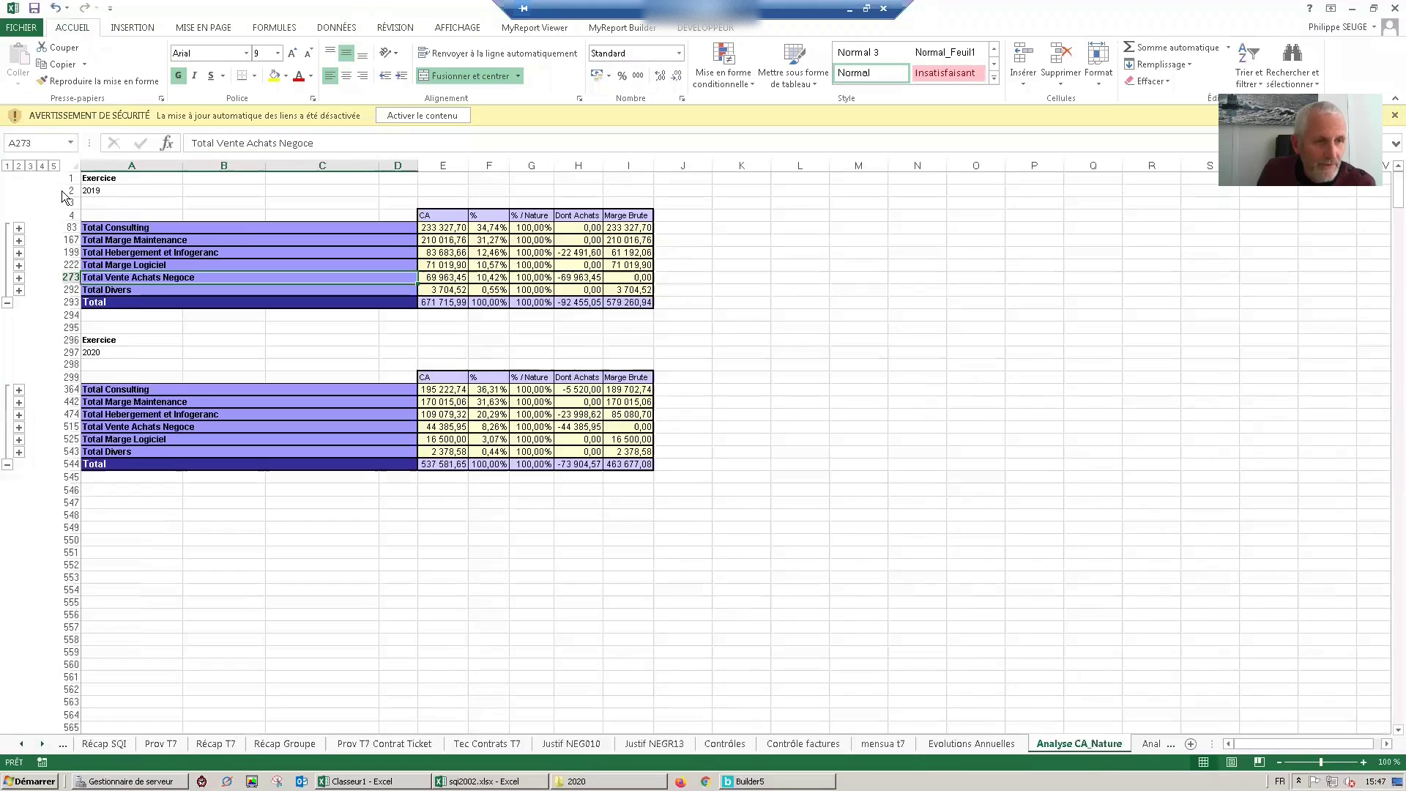
left_click(386, 115)
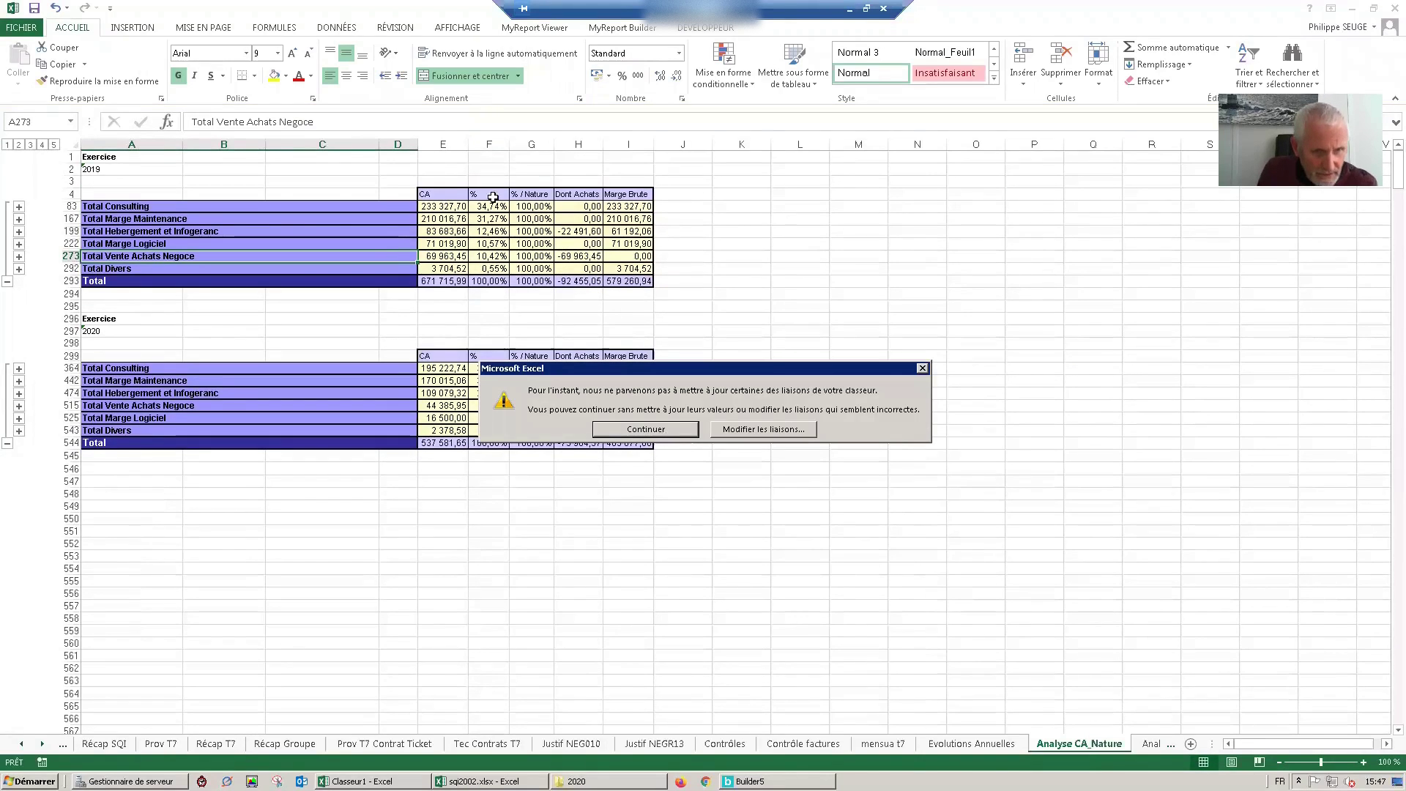
key("Return")
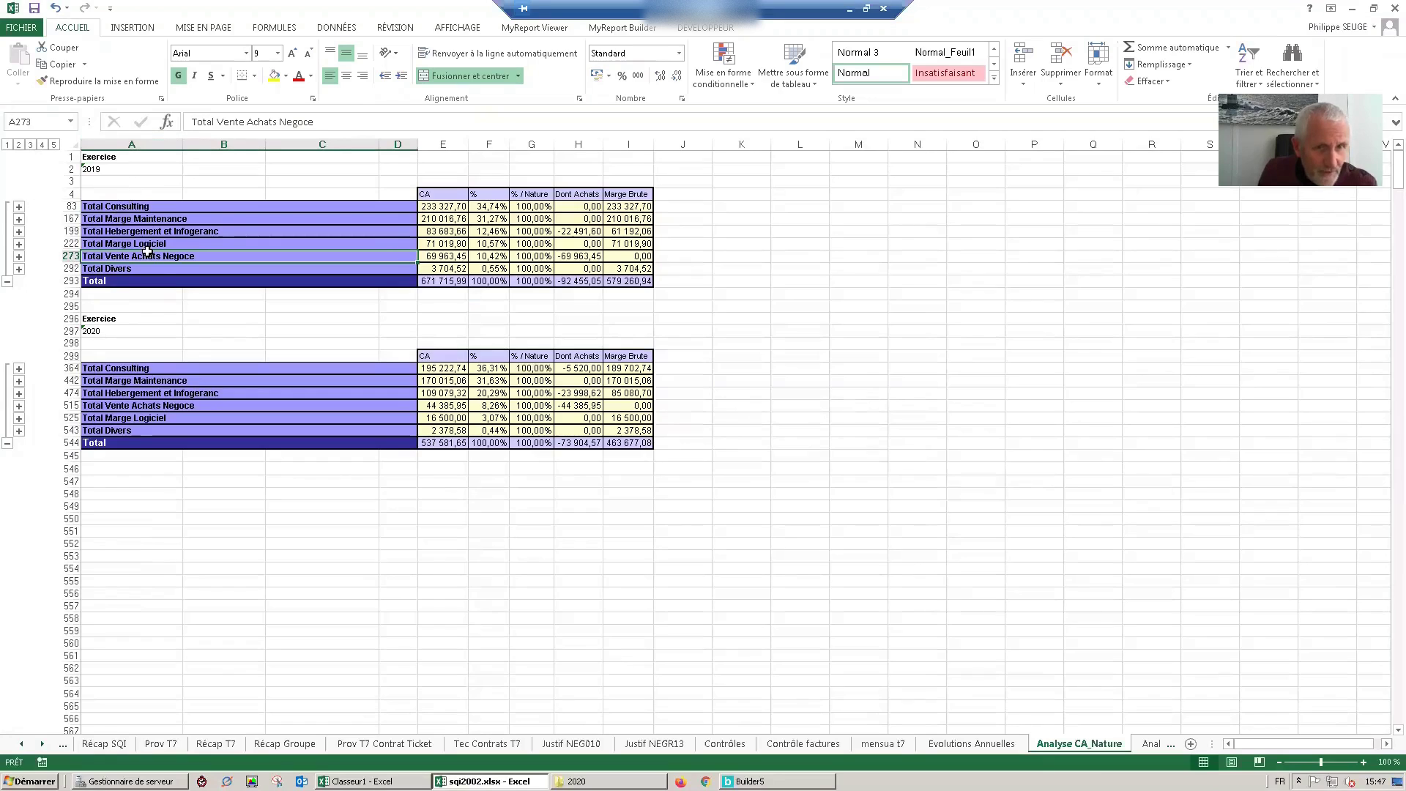
Compare the Consulting percentage in the 2019 table with the percentage display options in the Solde Cumulé properties of MyReport Builder
left_click(485, 208)
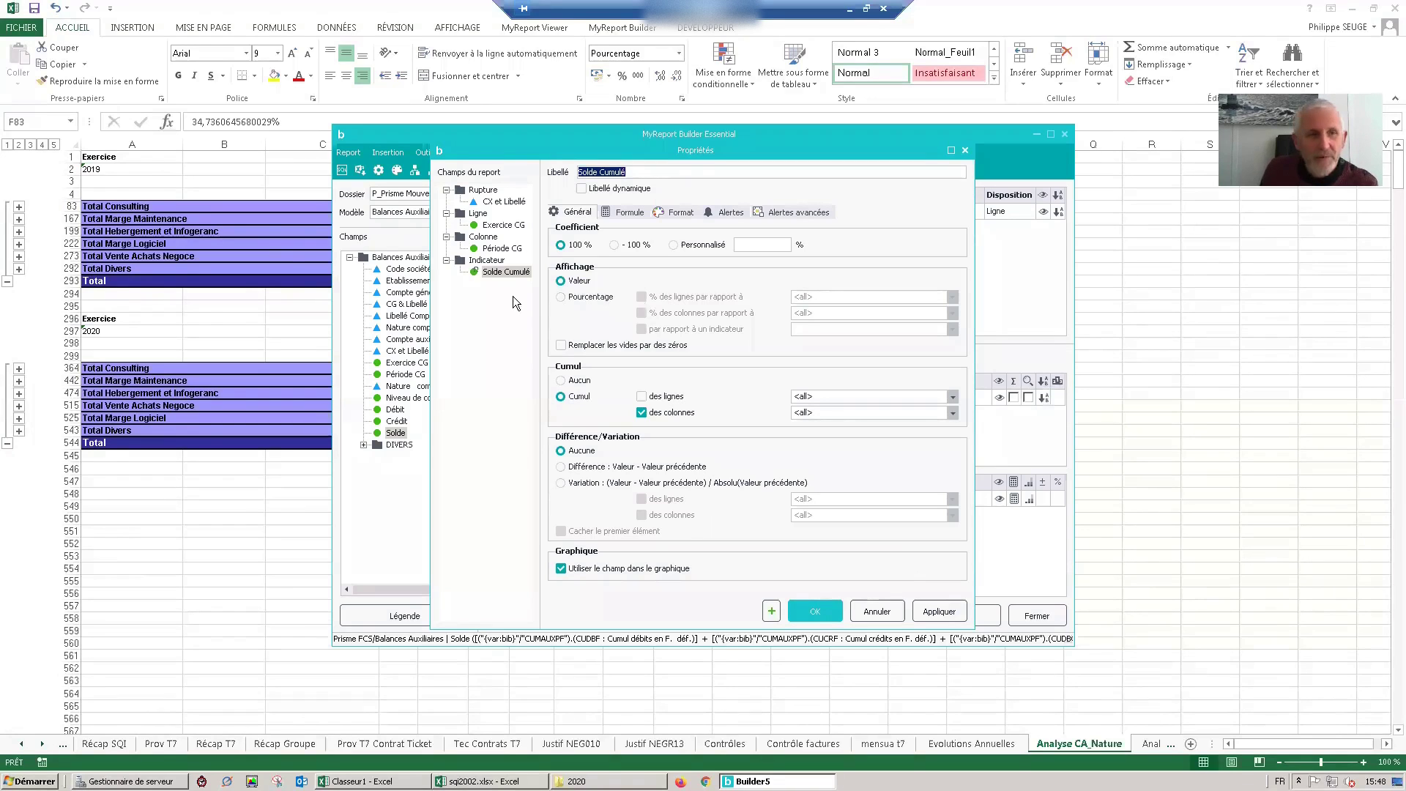
left_click(295, 222)
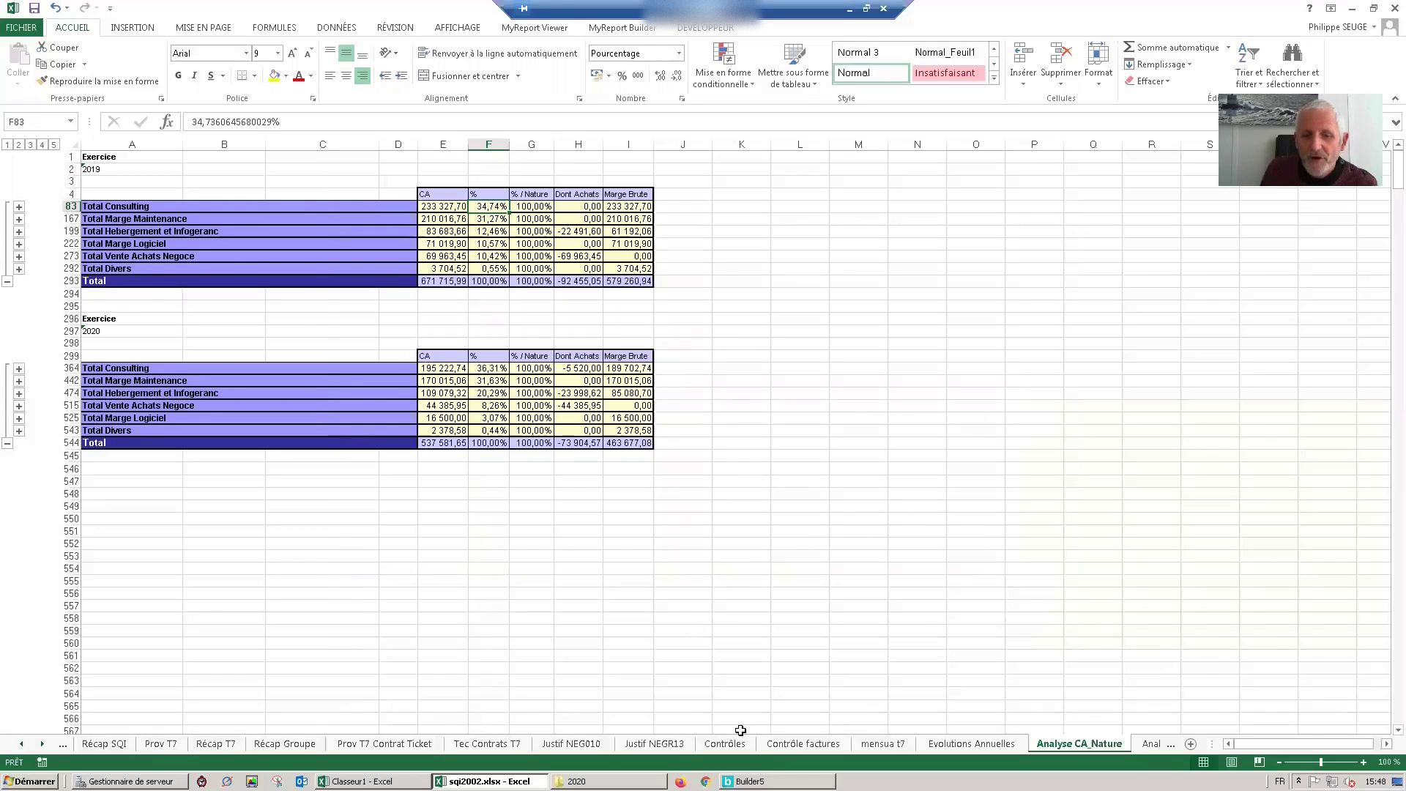
left_click(743, 781)
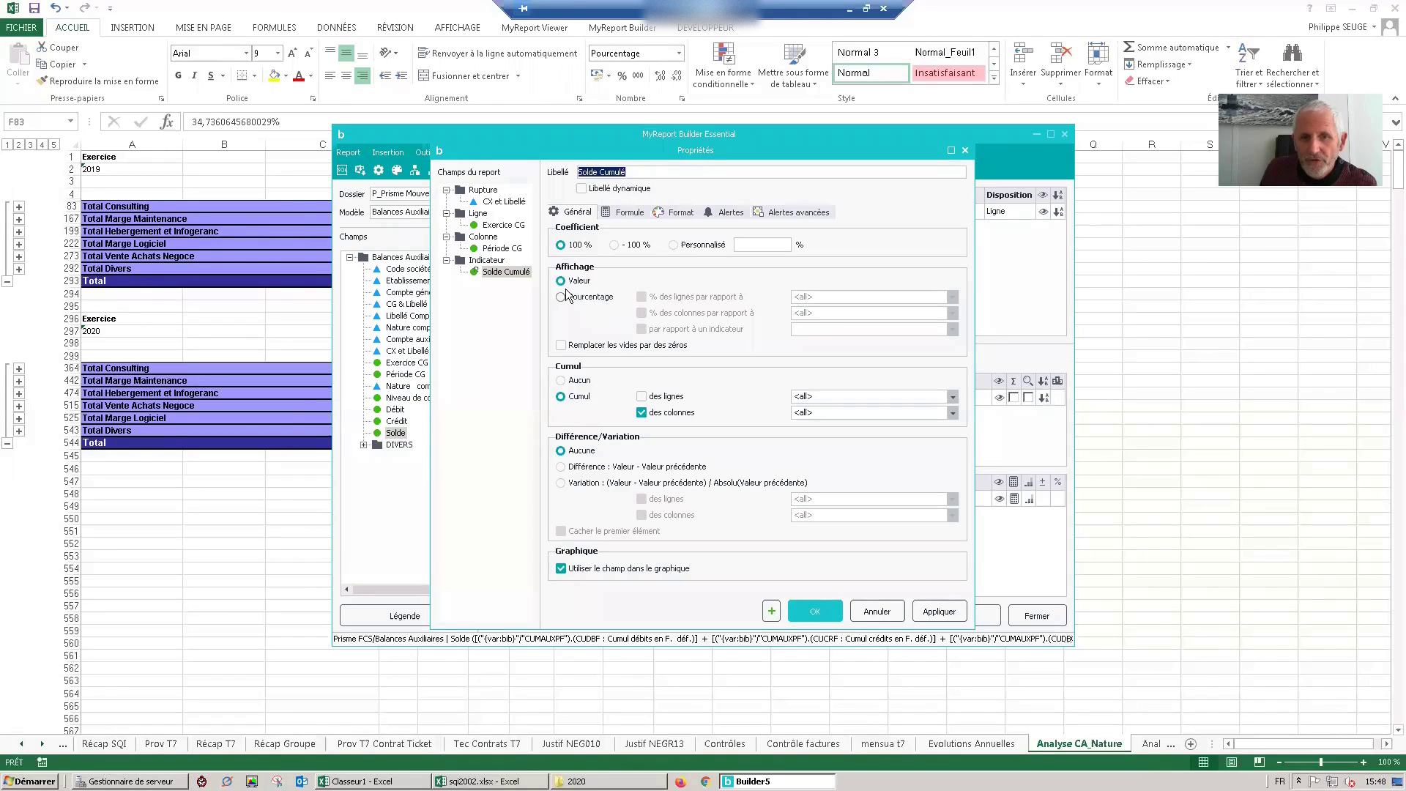